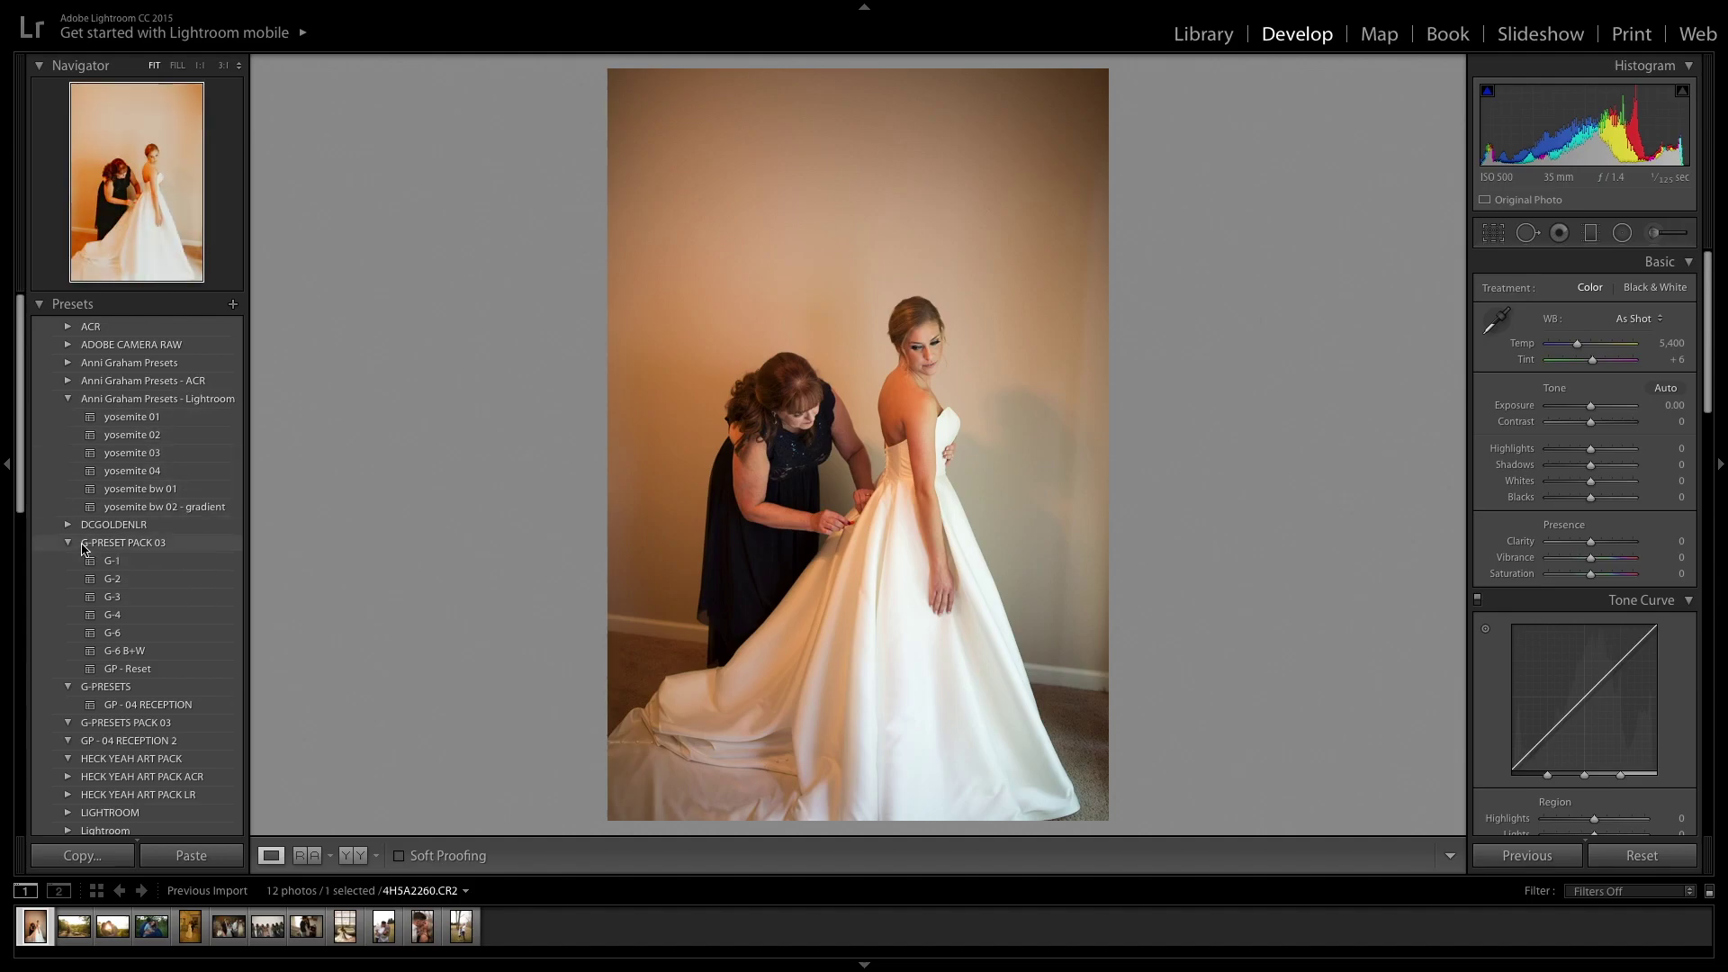
# Step: Apply the CB indoor 2 user preset to the photo of the bride having her dress fastened
pyautogui.scroll(-10, 216, 585)
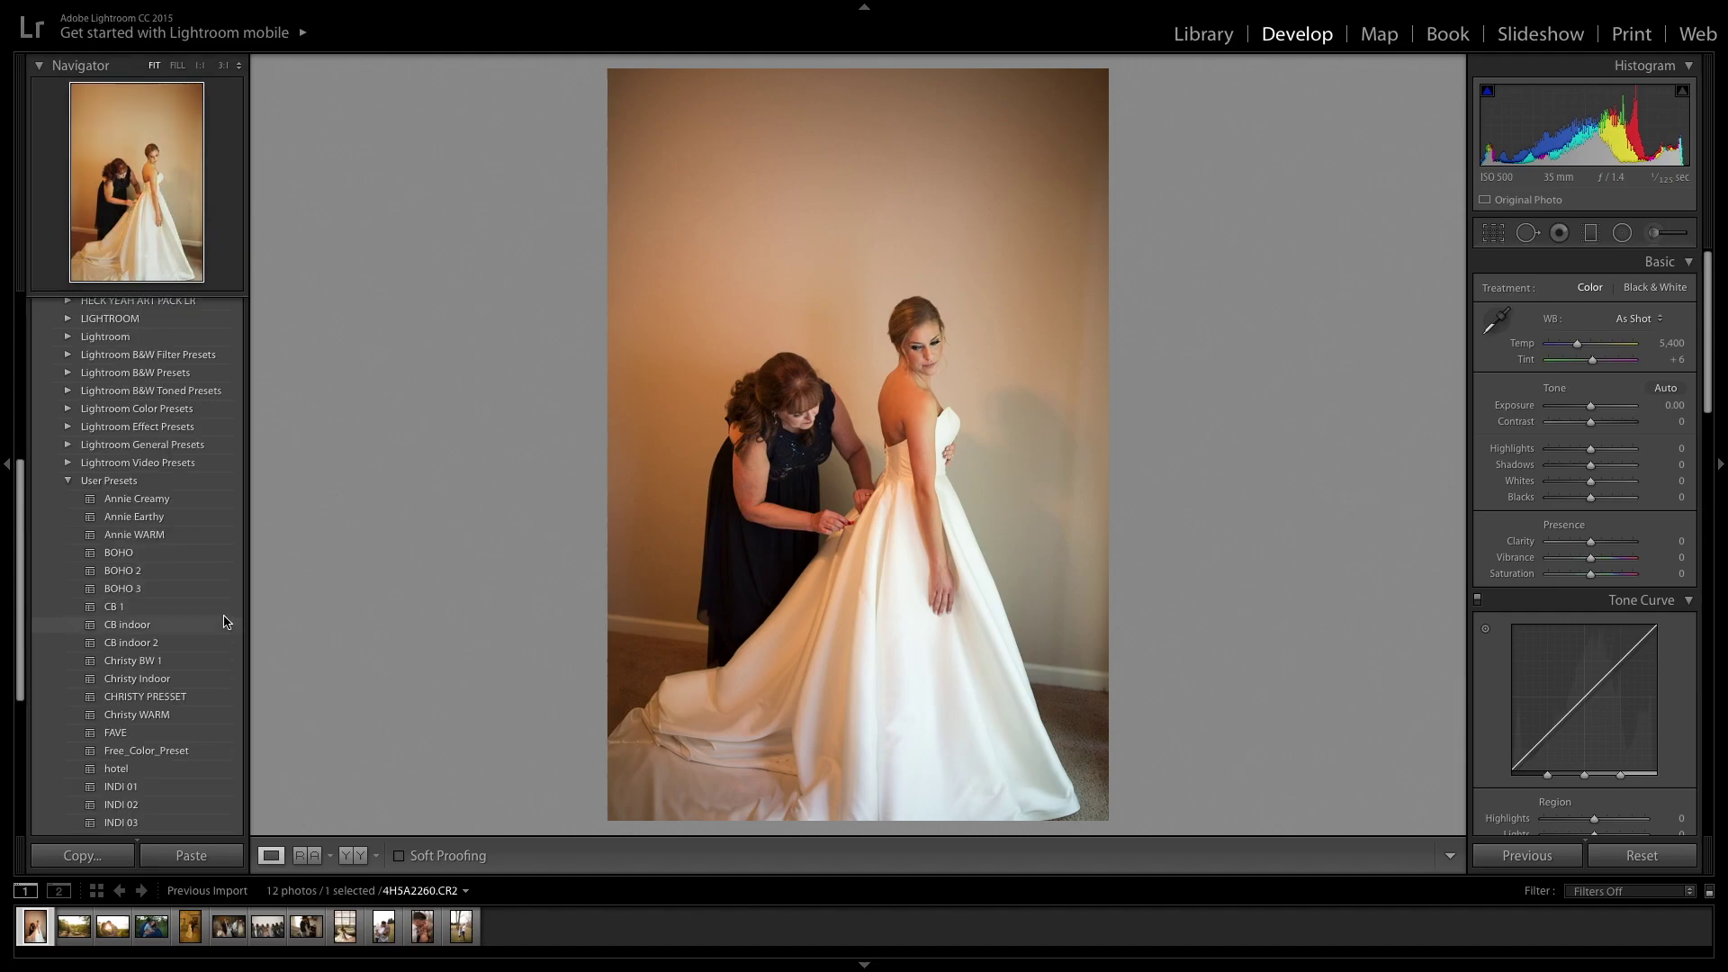
pyautogui.scroll(-3, 225, 621)
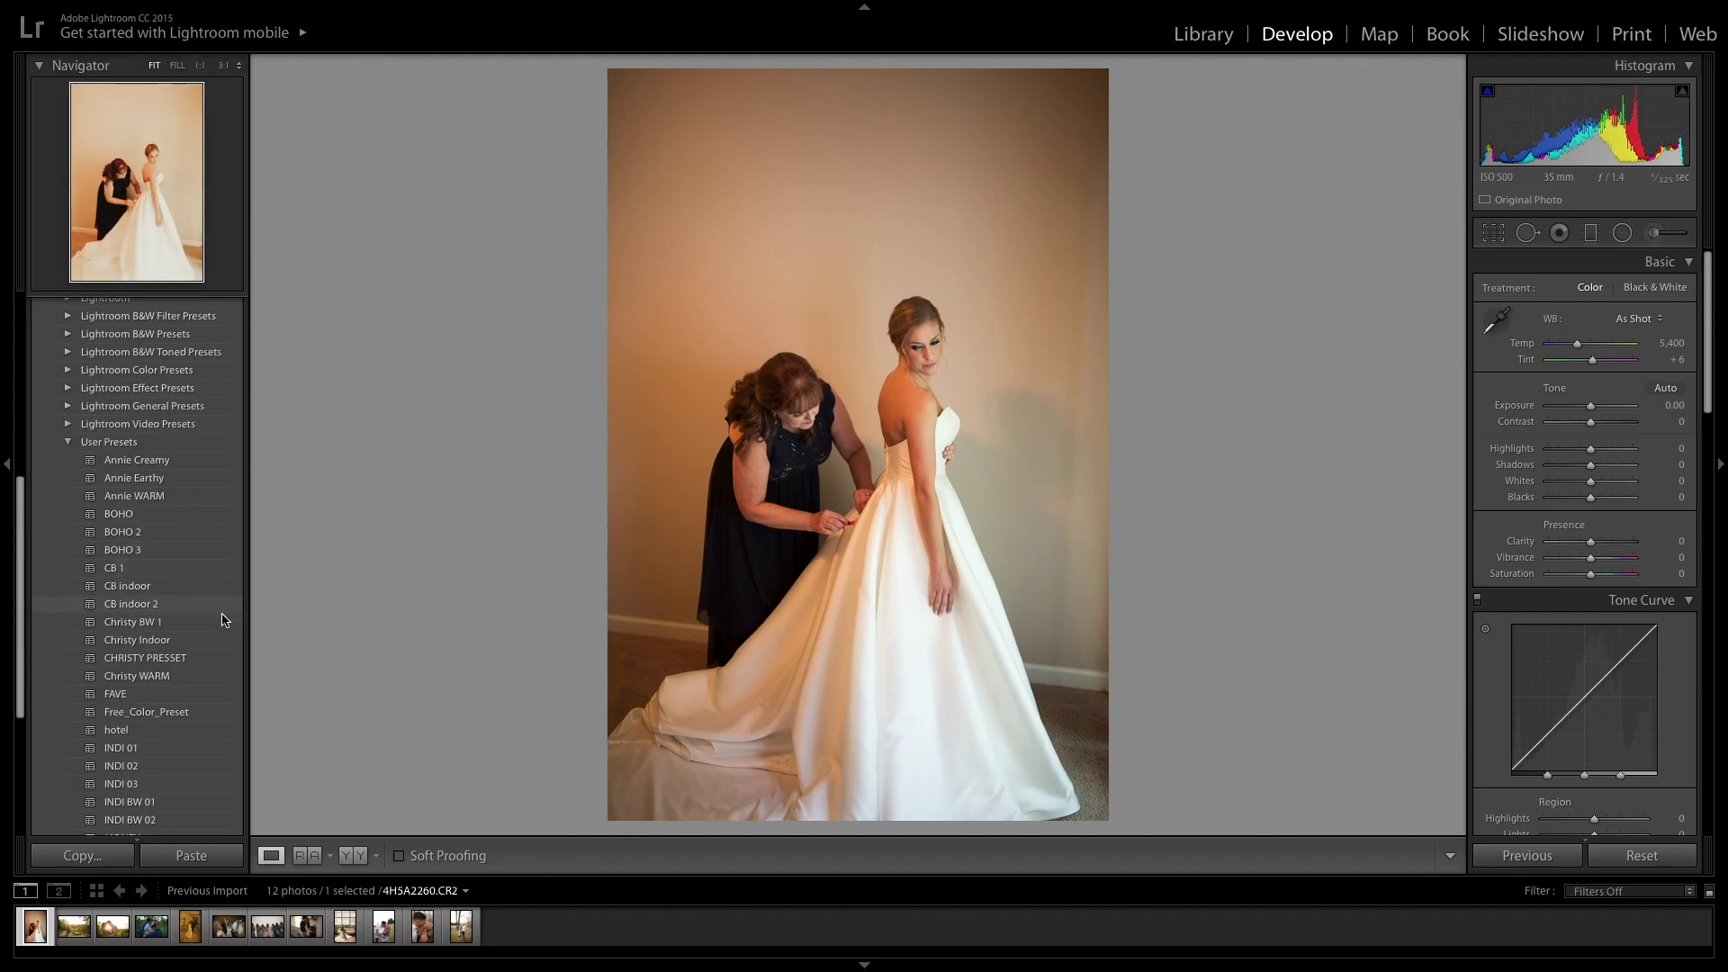
pyautogui.scroll(-3, 225, 619)
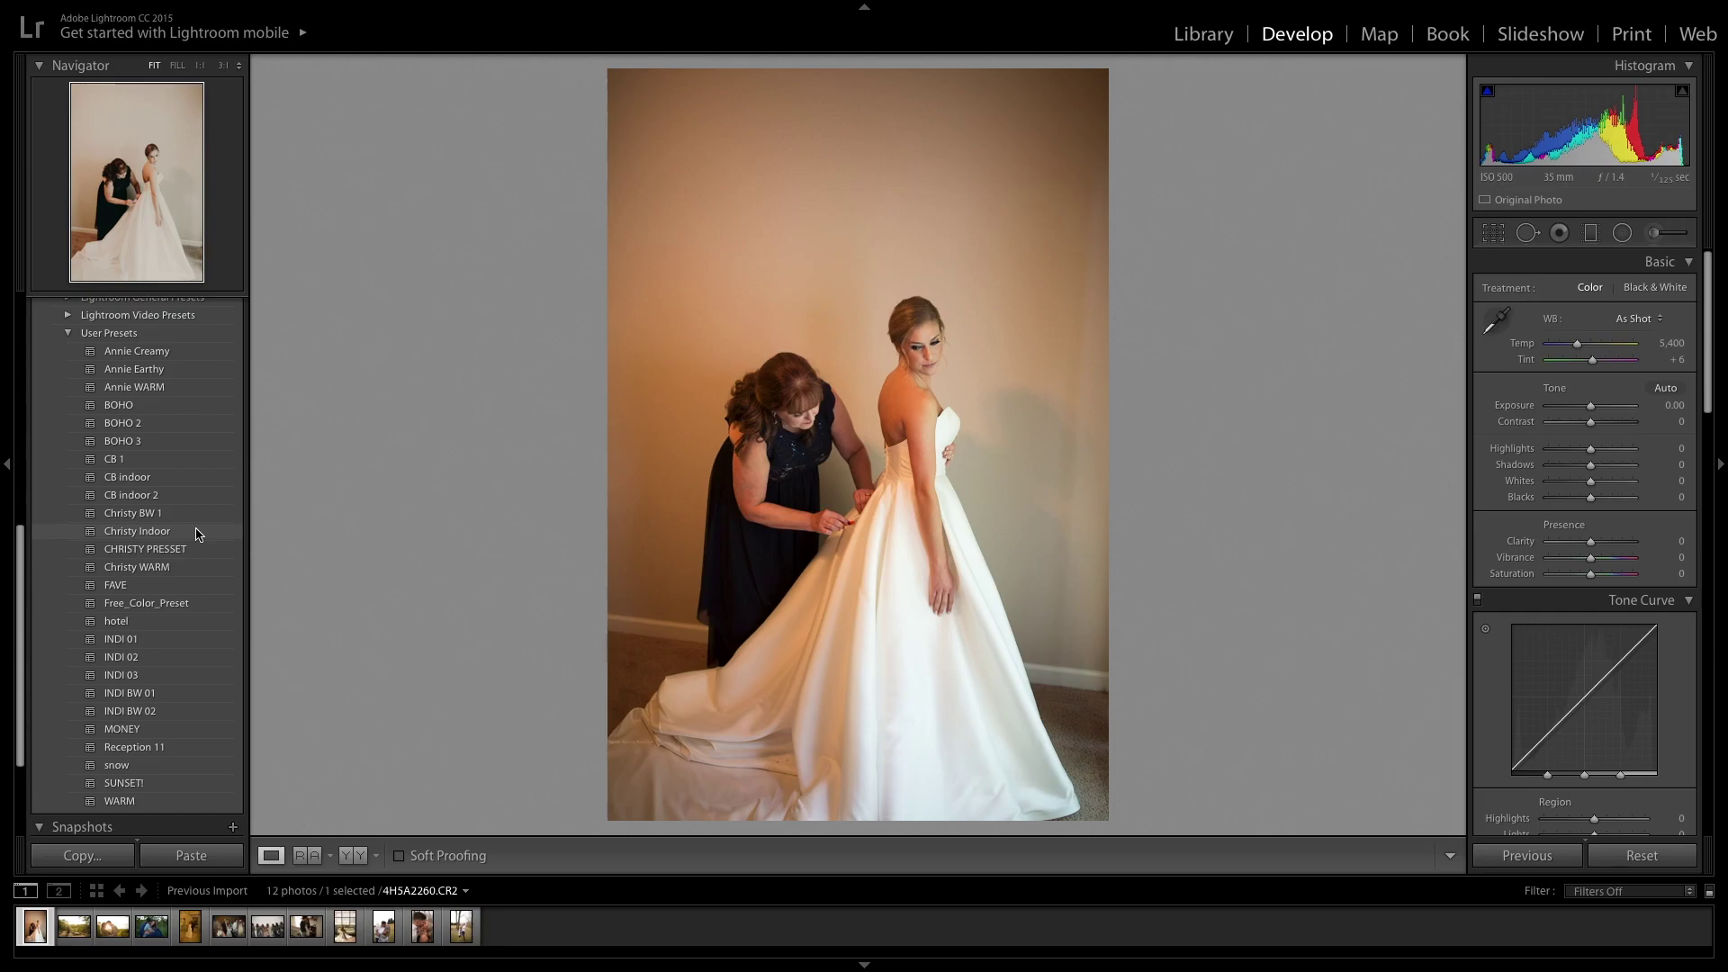
pyautogui.click(208, 496)
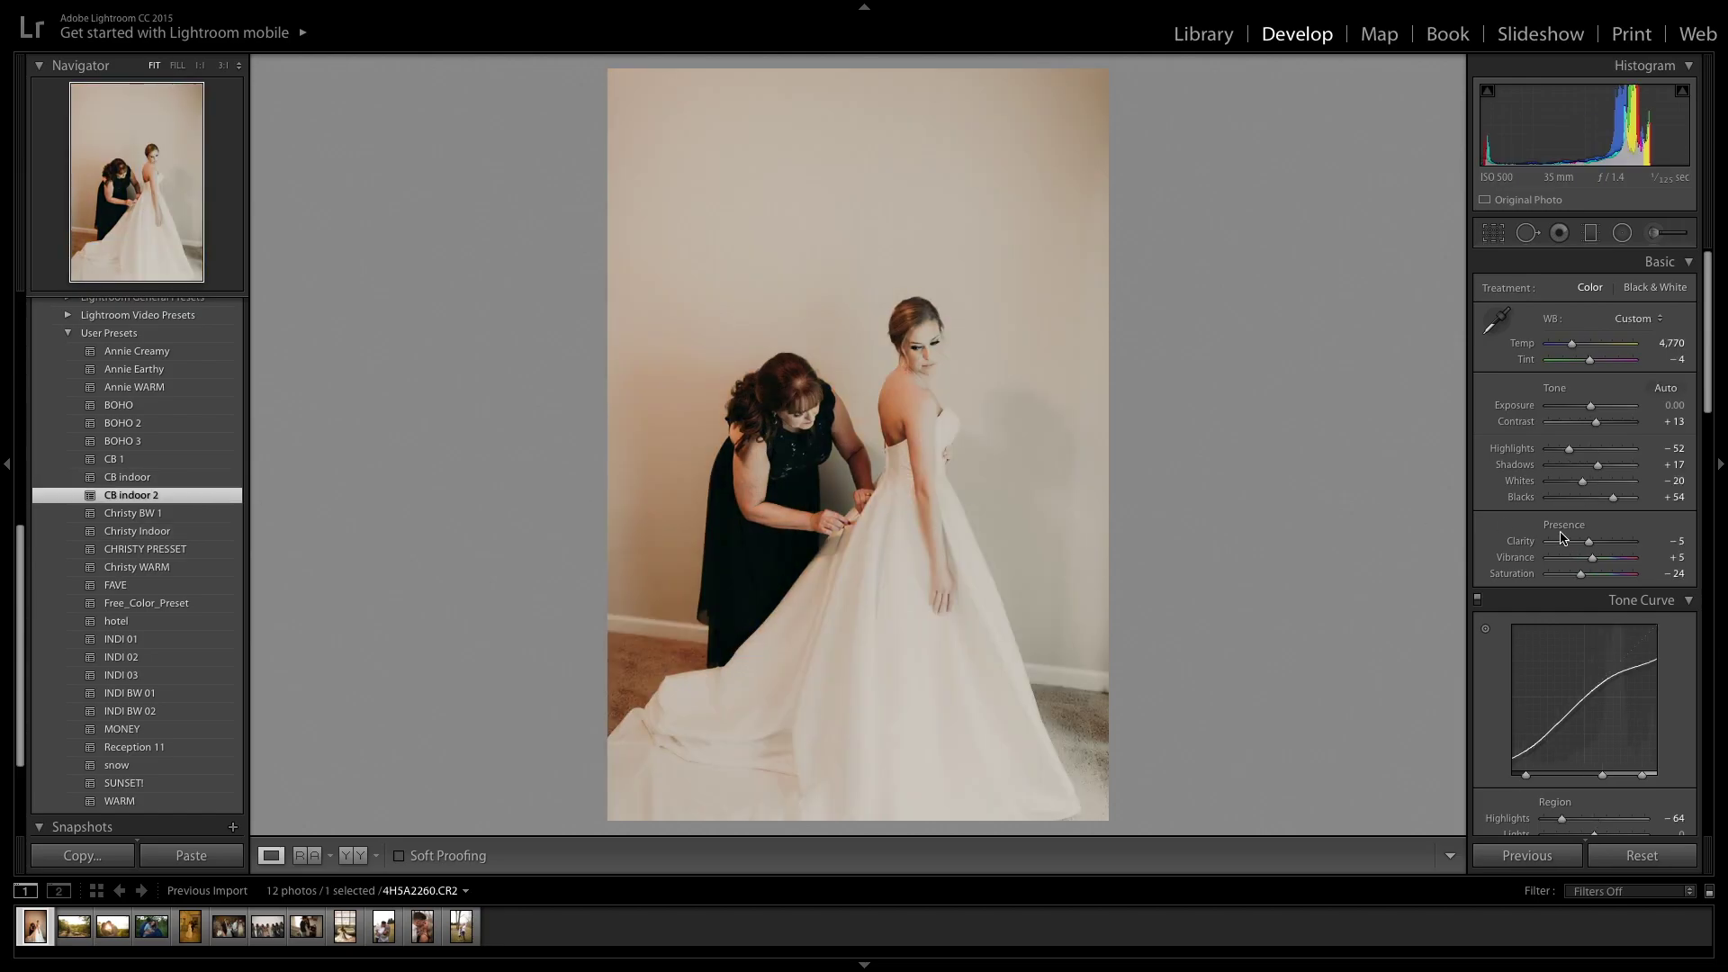
# Step: Set the bridal photo's Exposure to -0.60, Contrast to -15, Clarity to +5 and Tint to -9
pyautogui.moveTo(1594, 422); pyautogui.dragTo(1589, 415)
pyautogui.click(1591, 407)
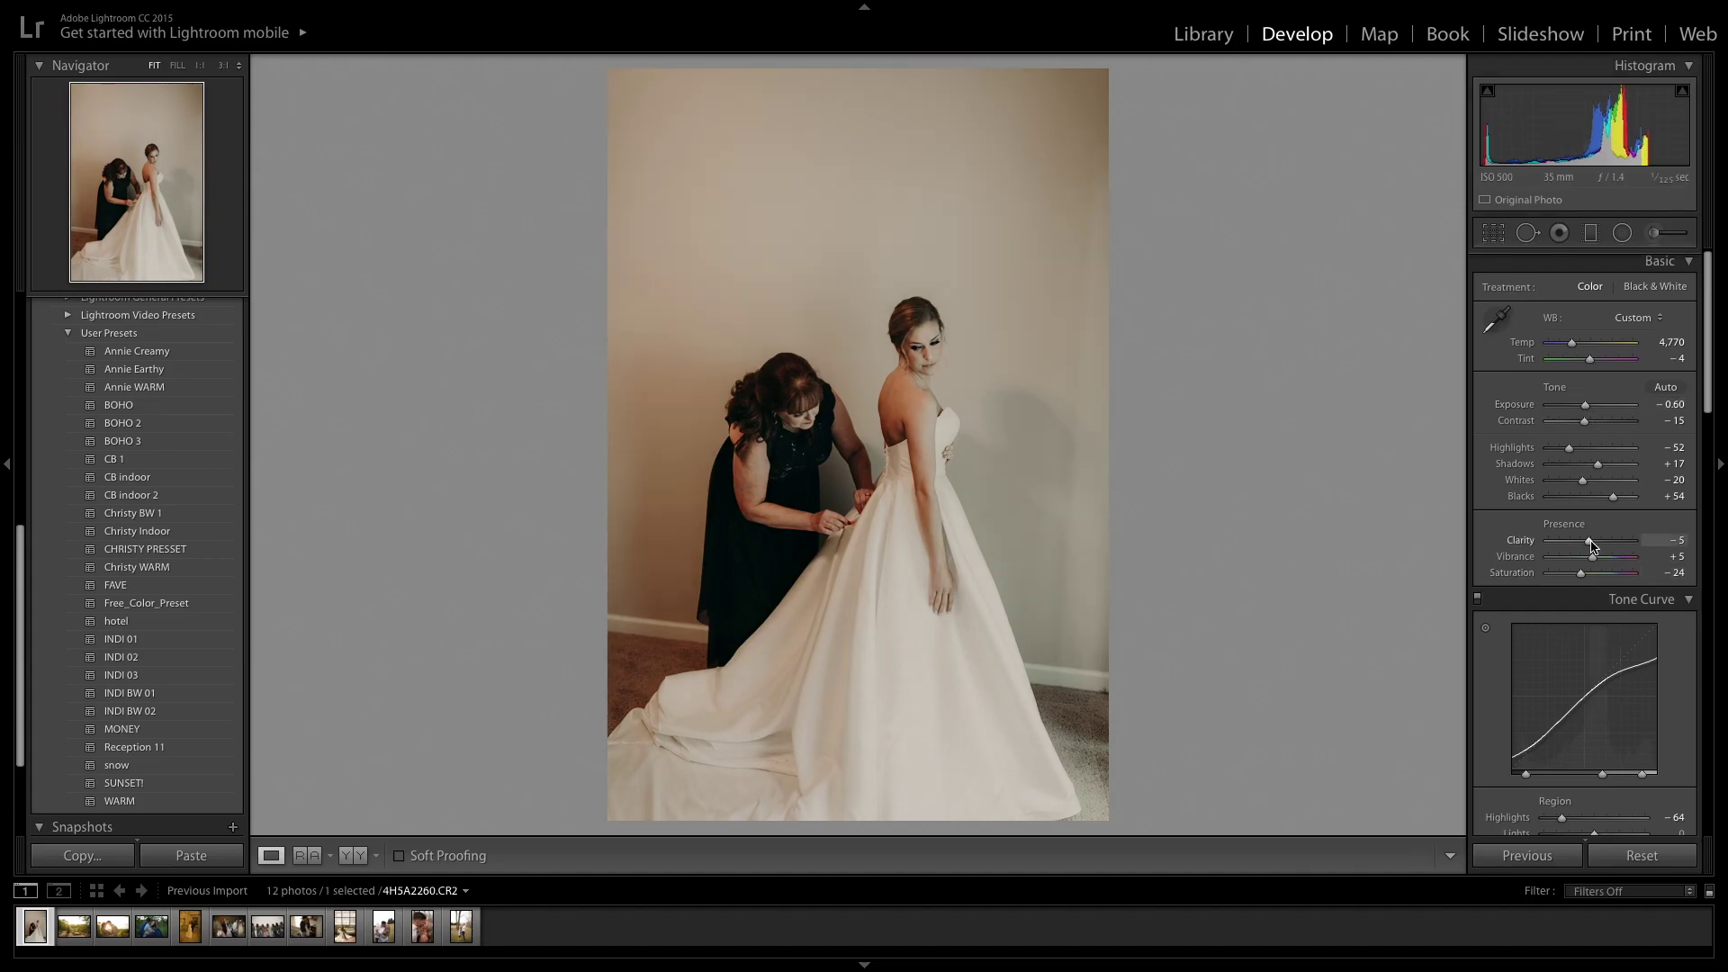
pyautogui.moveTo(1592, 545); pyautogui.dragTo(1593, 544)
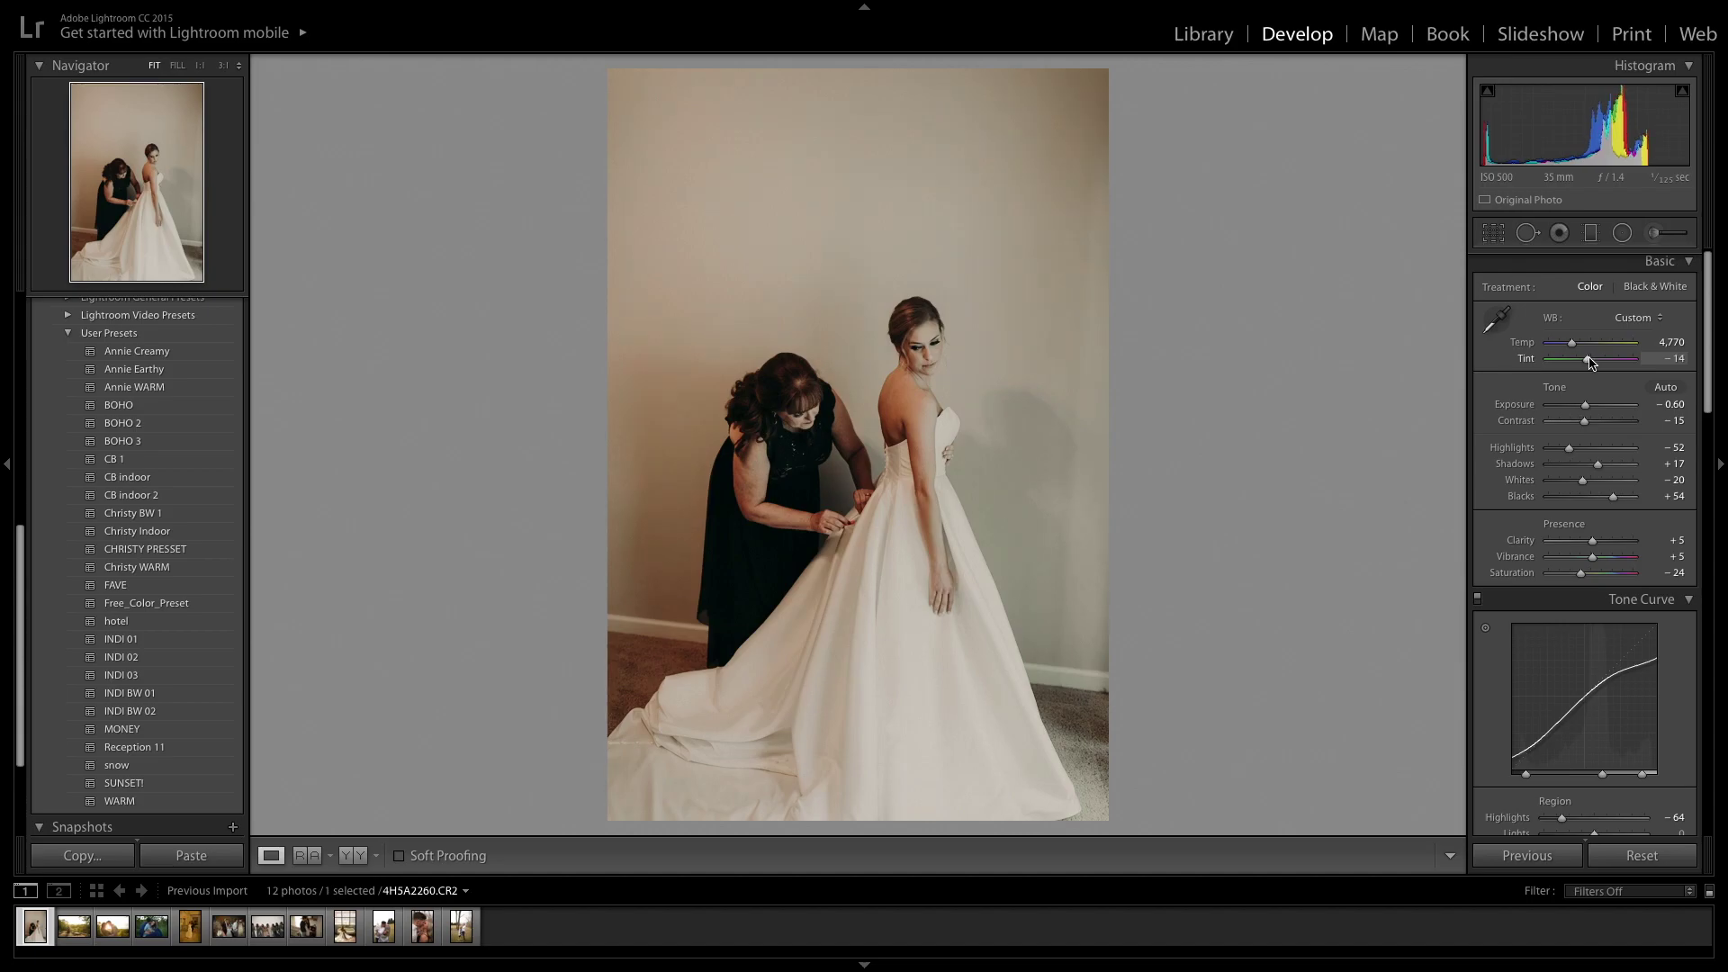
# Step: Set the bridal photo's luminance noise reduction to 9 and check its lens correction and effects settings
pyautogui.scroll(-10, 1590, 362)
pyautogui.moveTo(1558, 460); pyautogui.dragTo(1555, 462)
pyautogui.scroll(-5, 1550, 461)
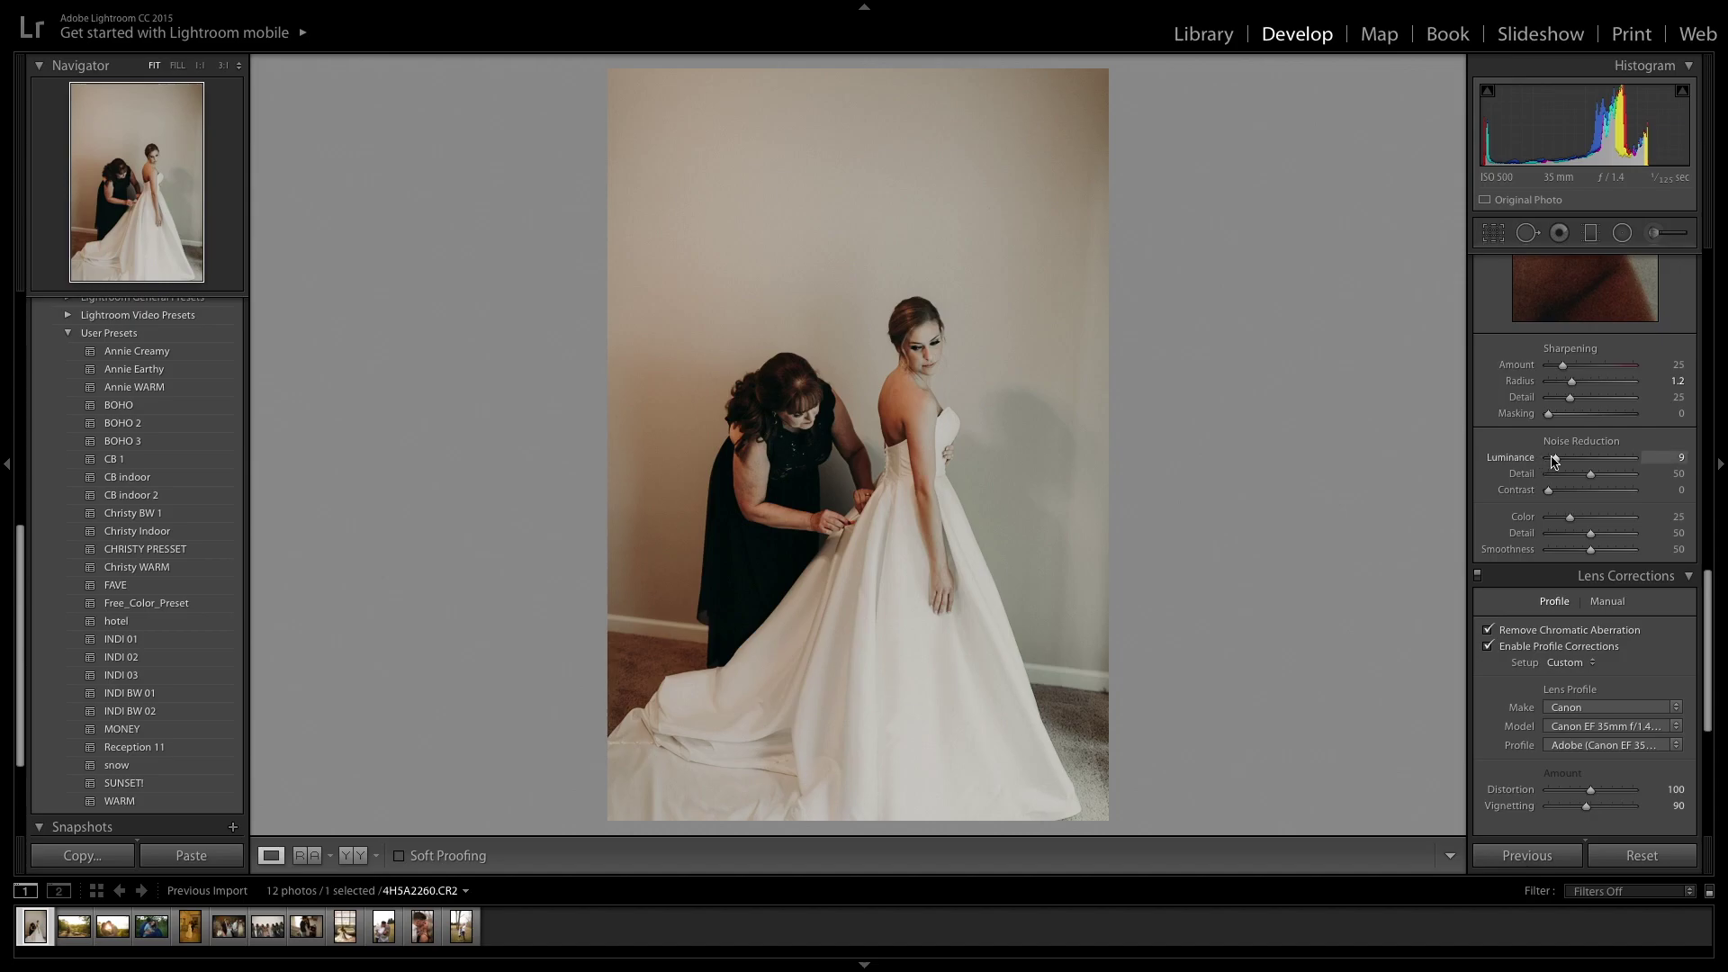
pyautogui.scroll(-4, 1555, 462)
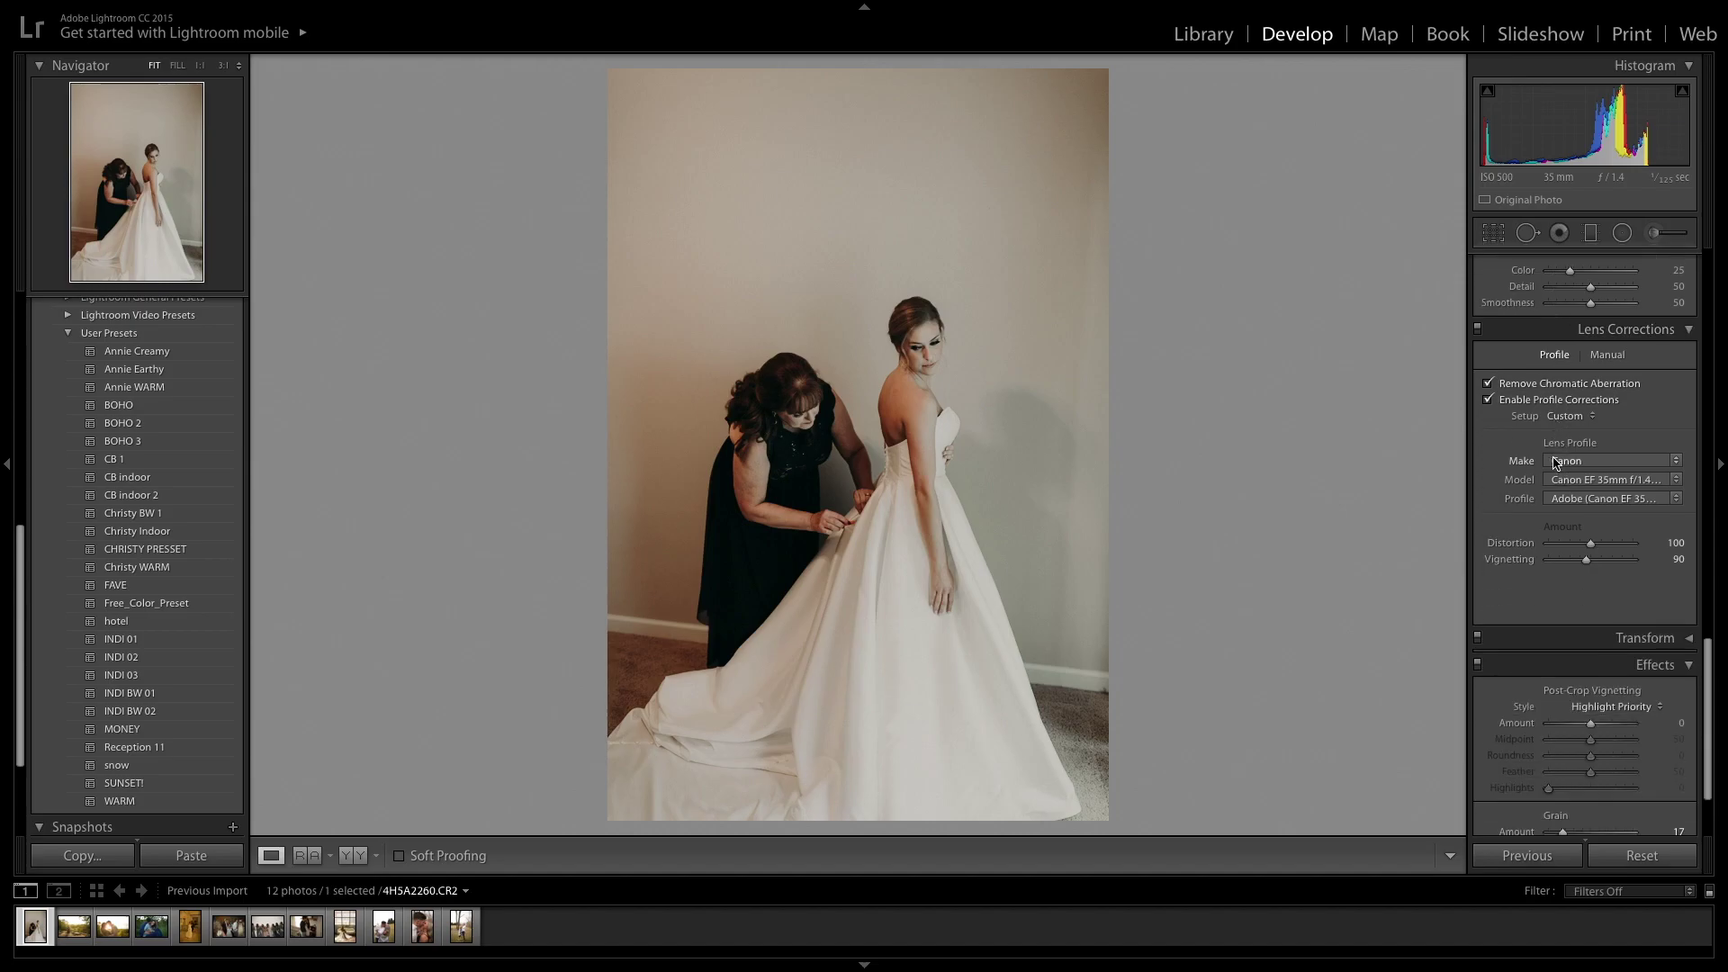
pyautogui.scroll(-2, 1556, 461)
pyautogui.moveTo(1595, 746); pyautogui.dragTo(1566, 753)
pyautogui.scroll(15, 1566, 611)
pyautogui.scroll(5, 1566, 611)
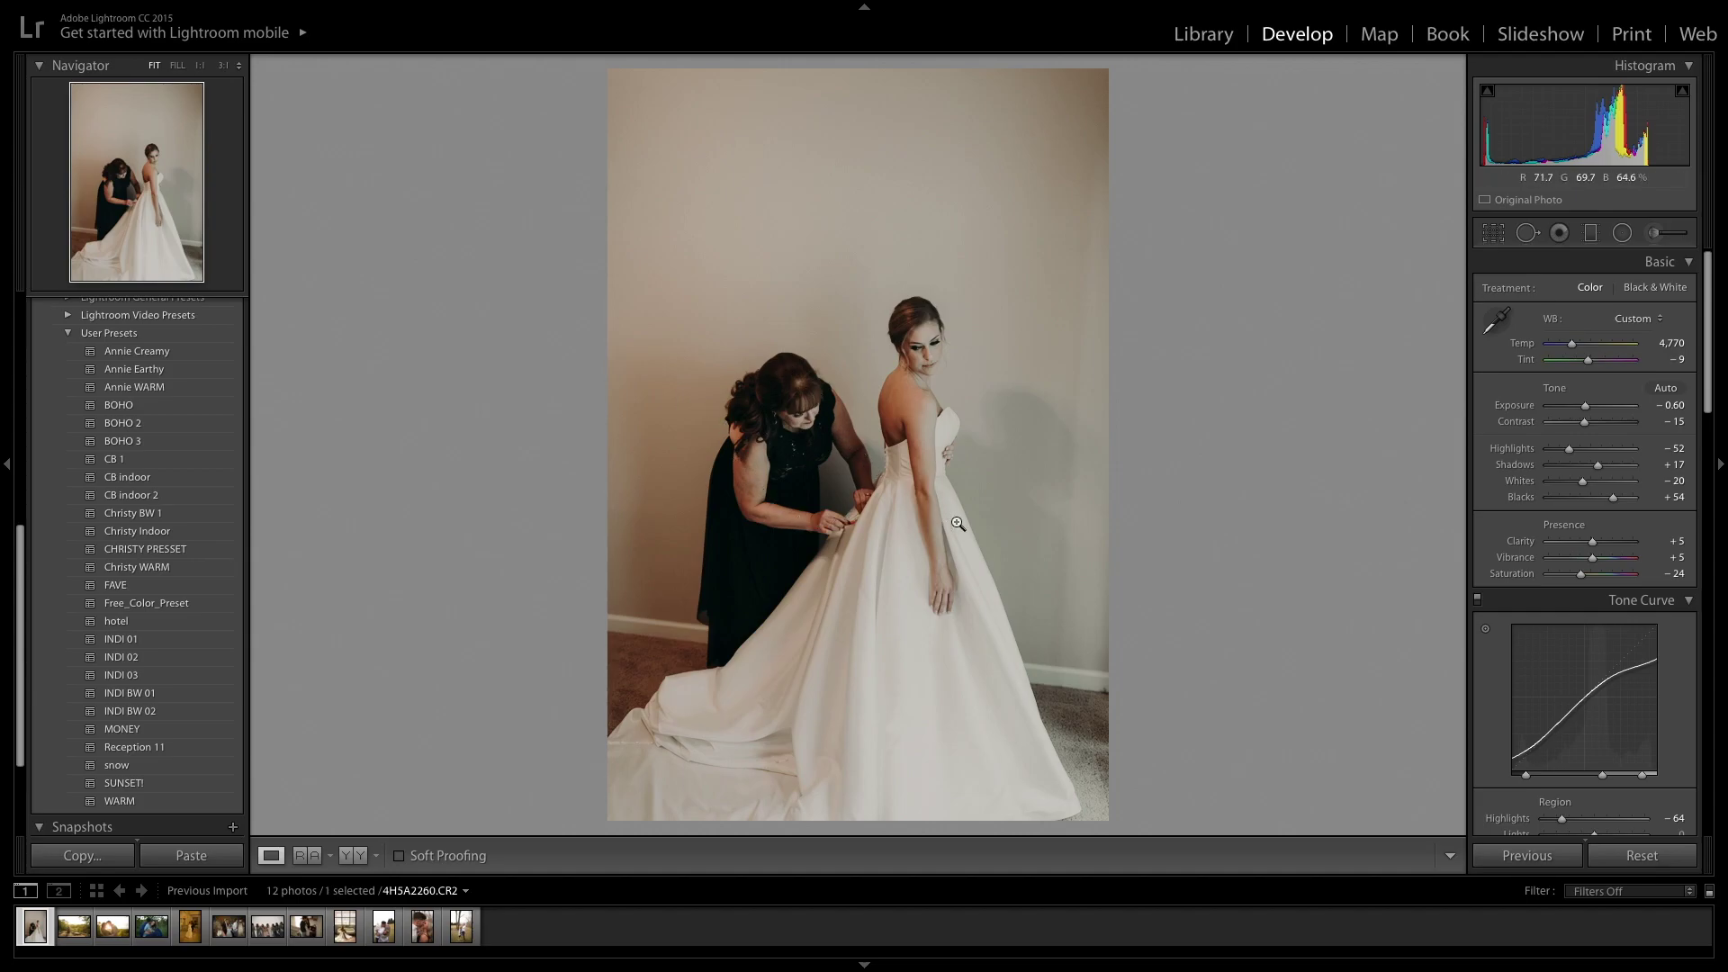
# Step: Add a Dodge (Lighten) graduated filter fading in from the photo's left side, centre it between the women, and set its Exposure to 0.62
pyautogui.click(1591, 234)
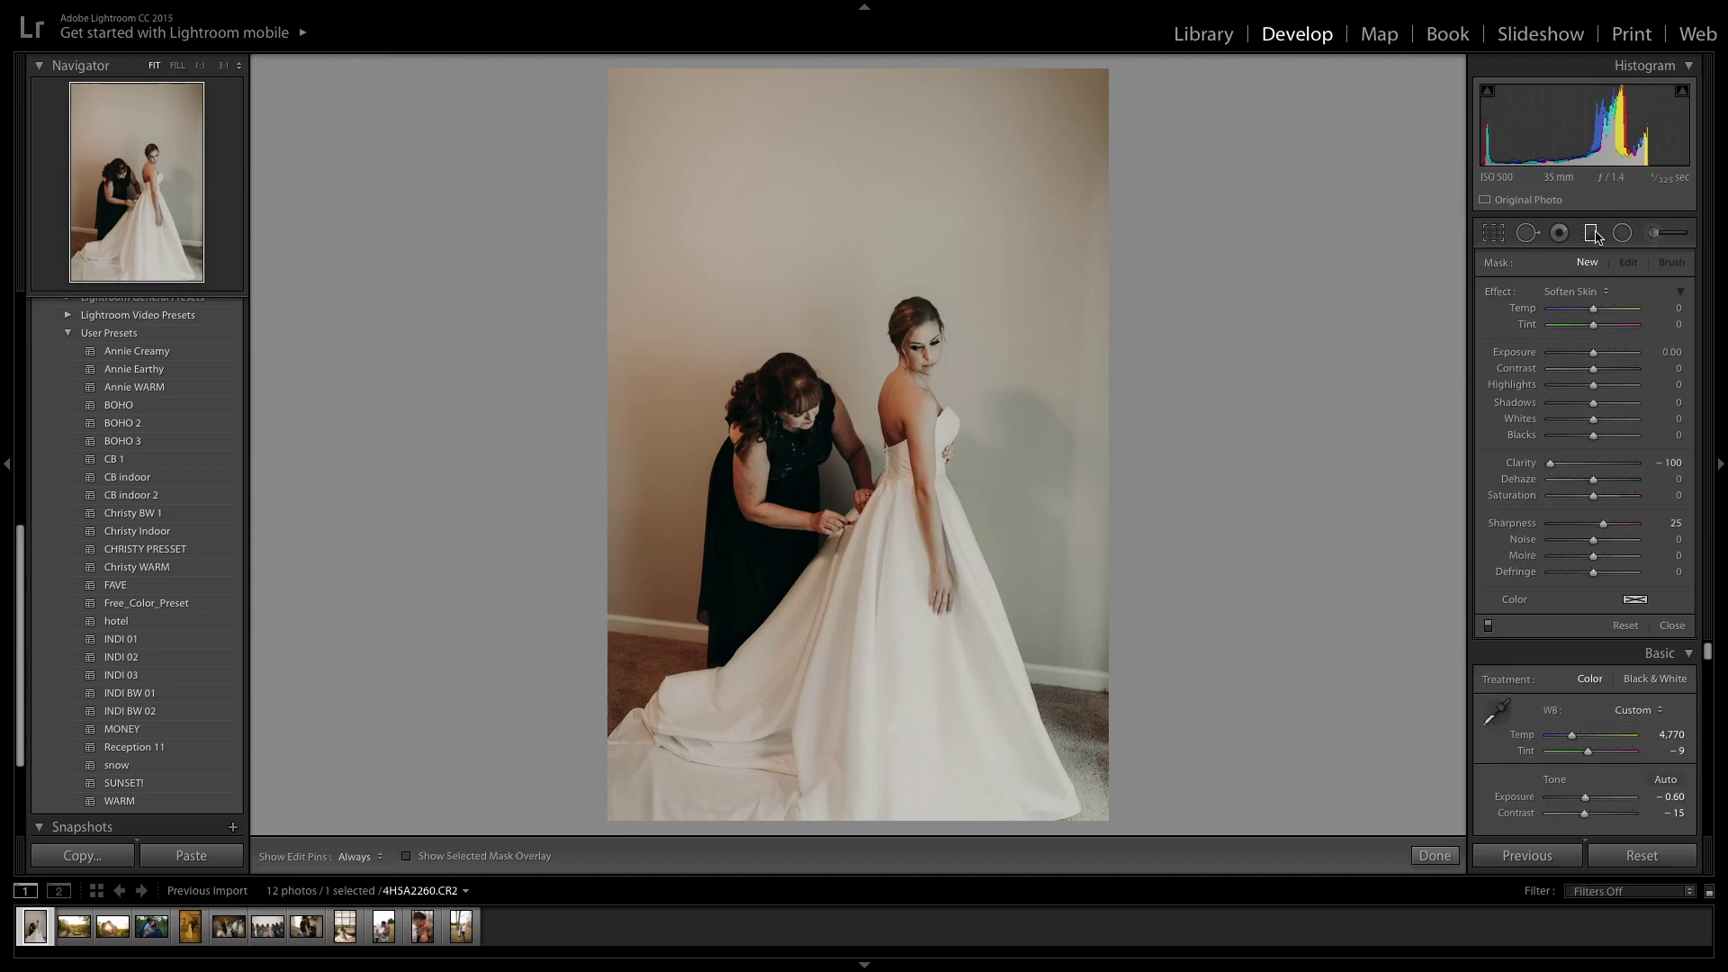
pyautogui.click(1577, 292)
pyautogui.click(1564, 267)
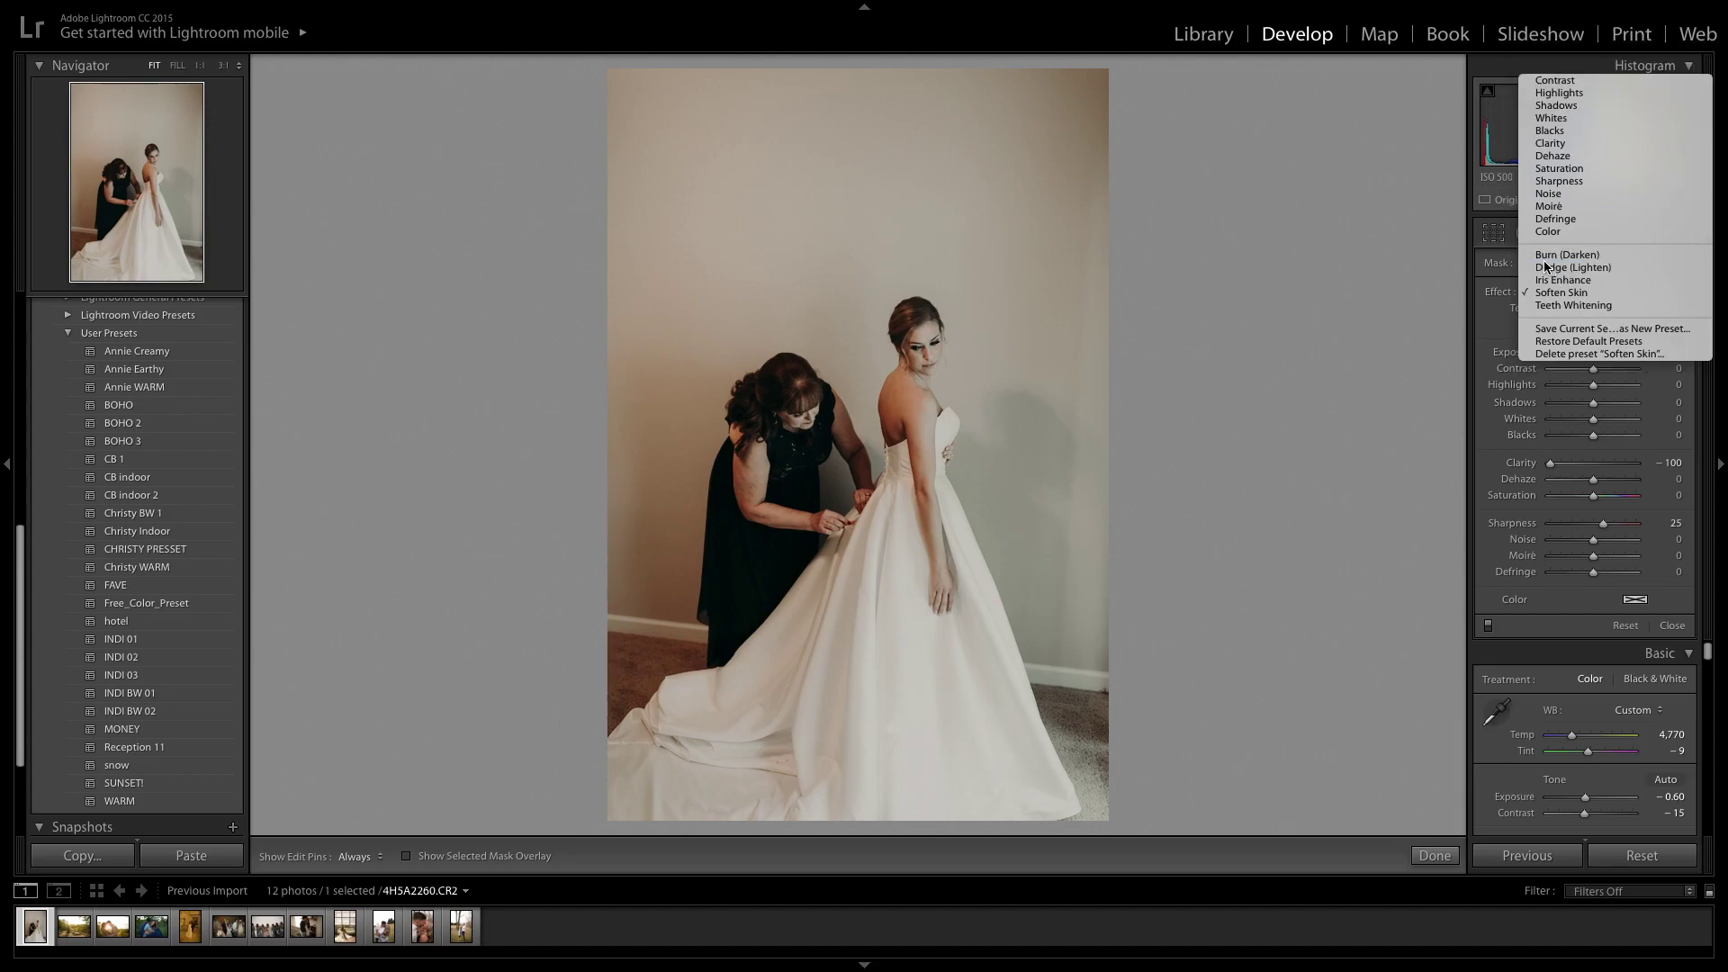
pyautogui.moveTo(613, 350); pyautogui.dragTo(903, 360)
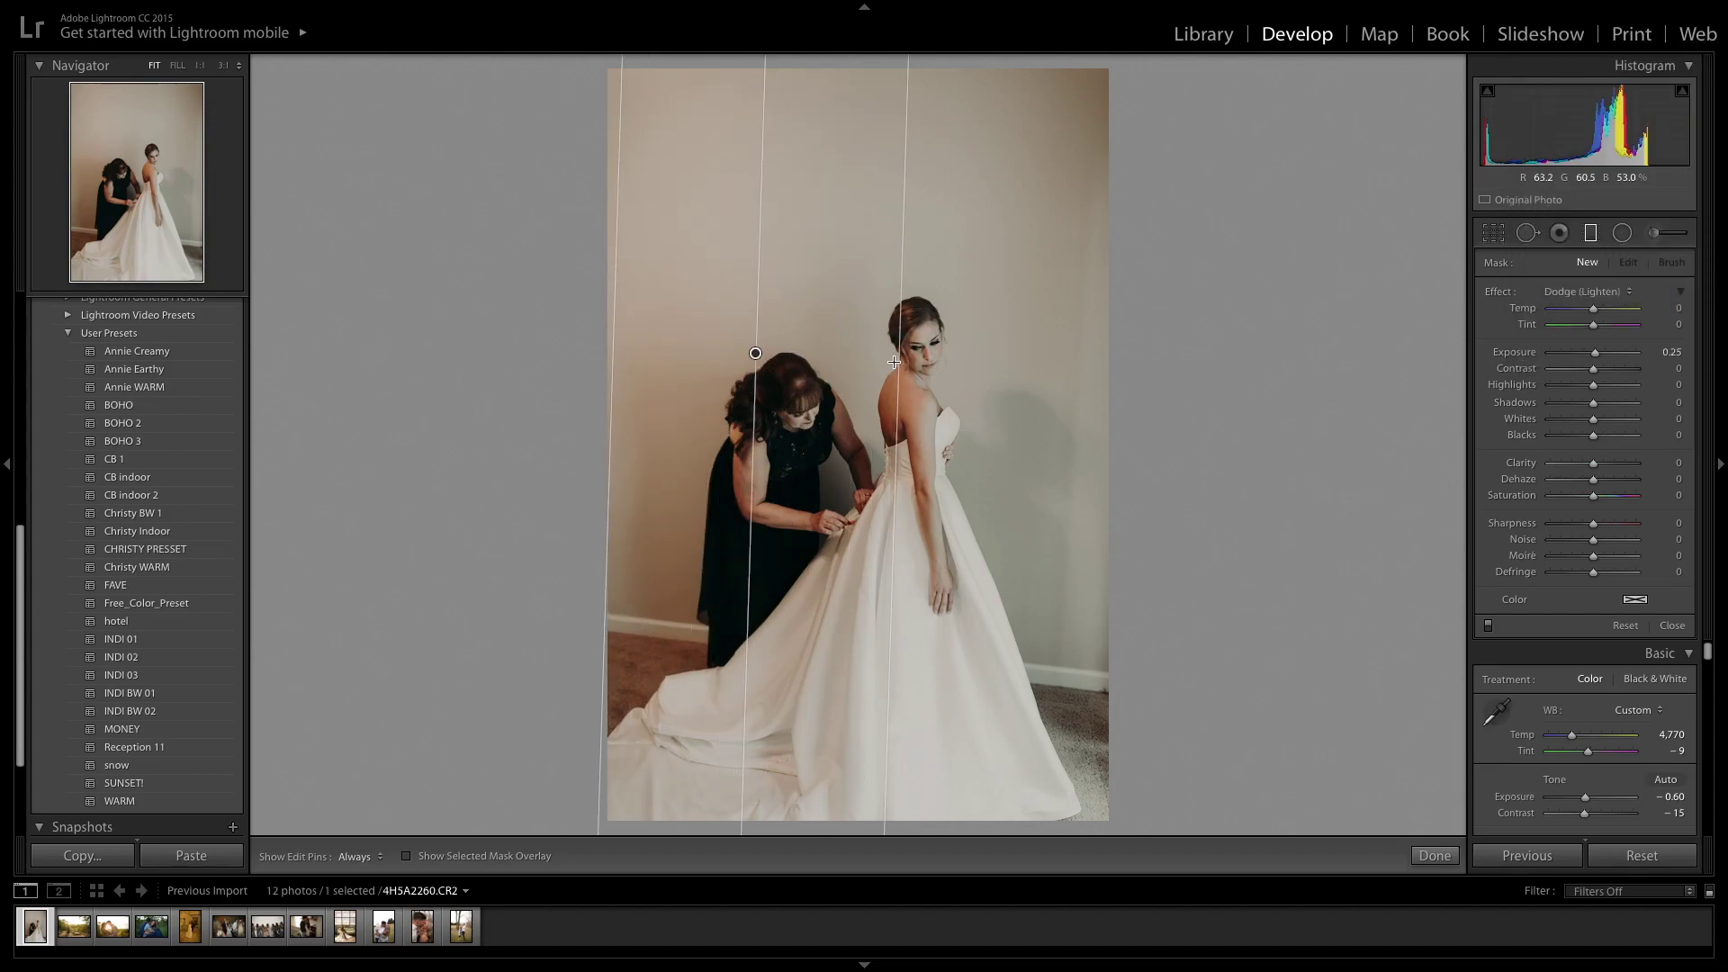
pyautogui.moveTo(764, 353); pyautogui.dragTo(876, 373)
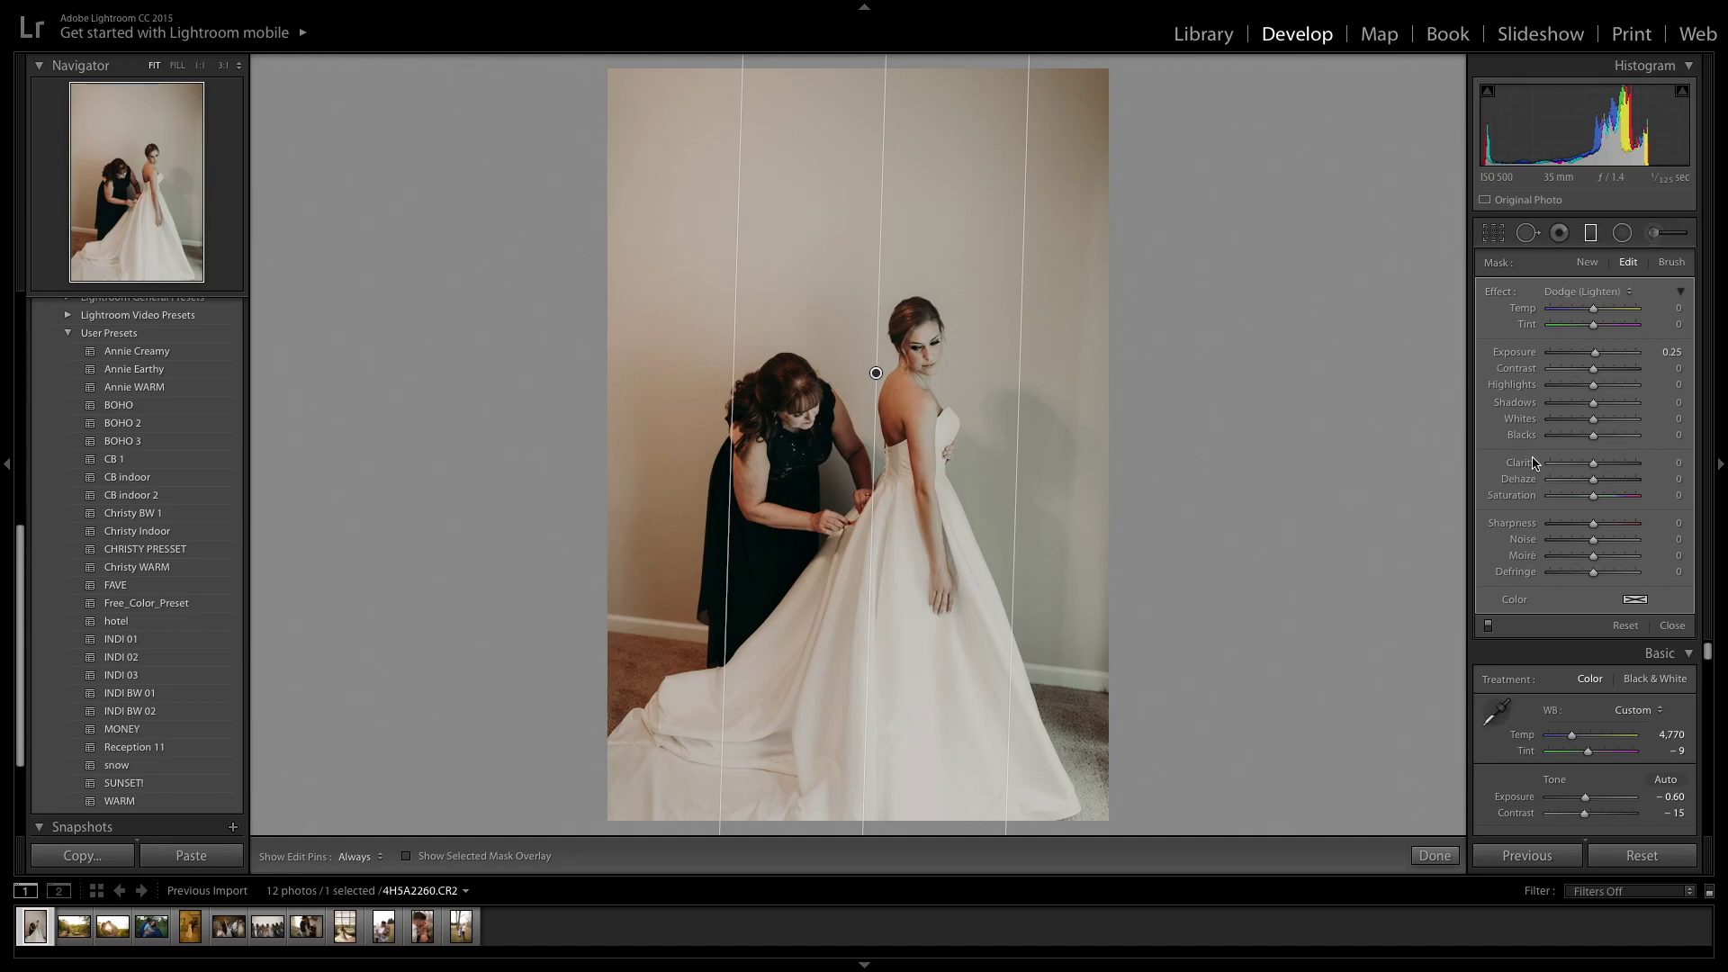
pyautogui.moveTo(1596, 357); pyautogui.dragTo(1601, 358)
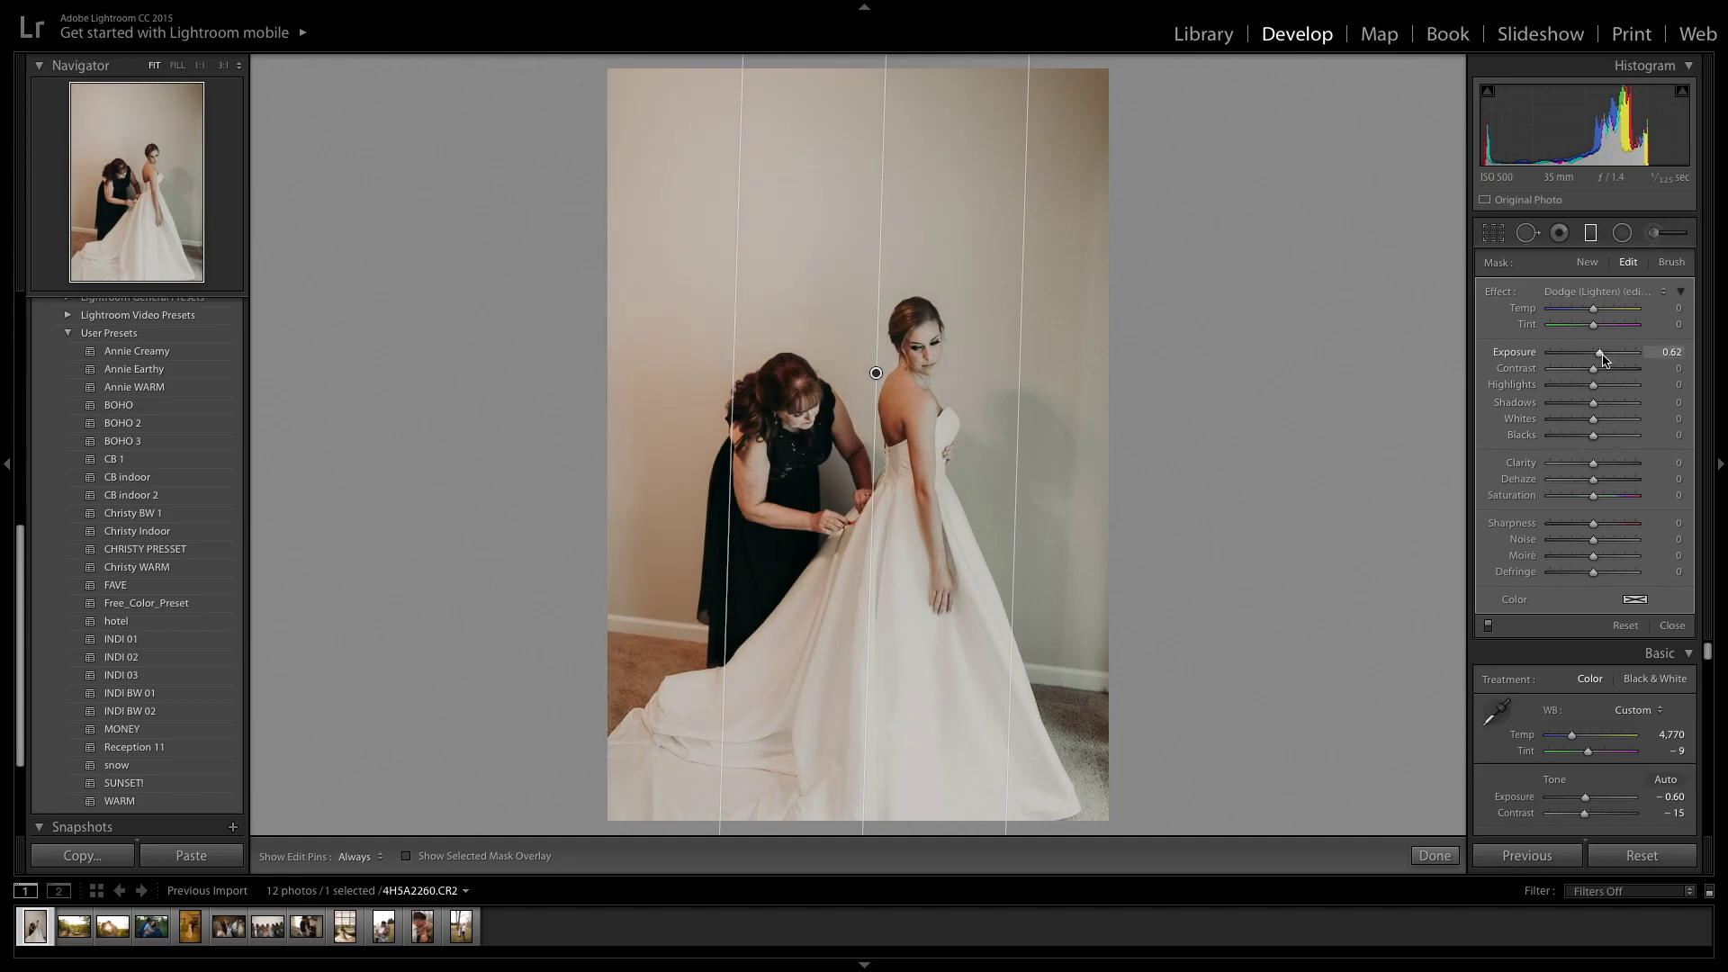
pyautogui.press('m')
# Step: Set the bridal photo's color temperature to 5,400 and its Exposure to -0.70
pyautogui.moveTo(1579, 350); pyautogui.dragTo(1579, 352)
pyautogui.moveTo(1590, 411); pyautogui.dragTo(1591, 410)
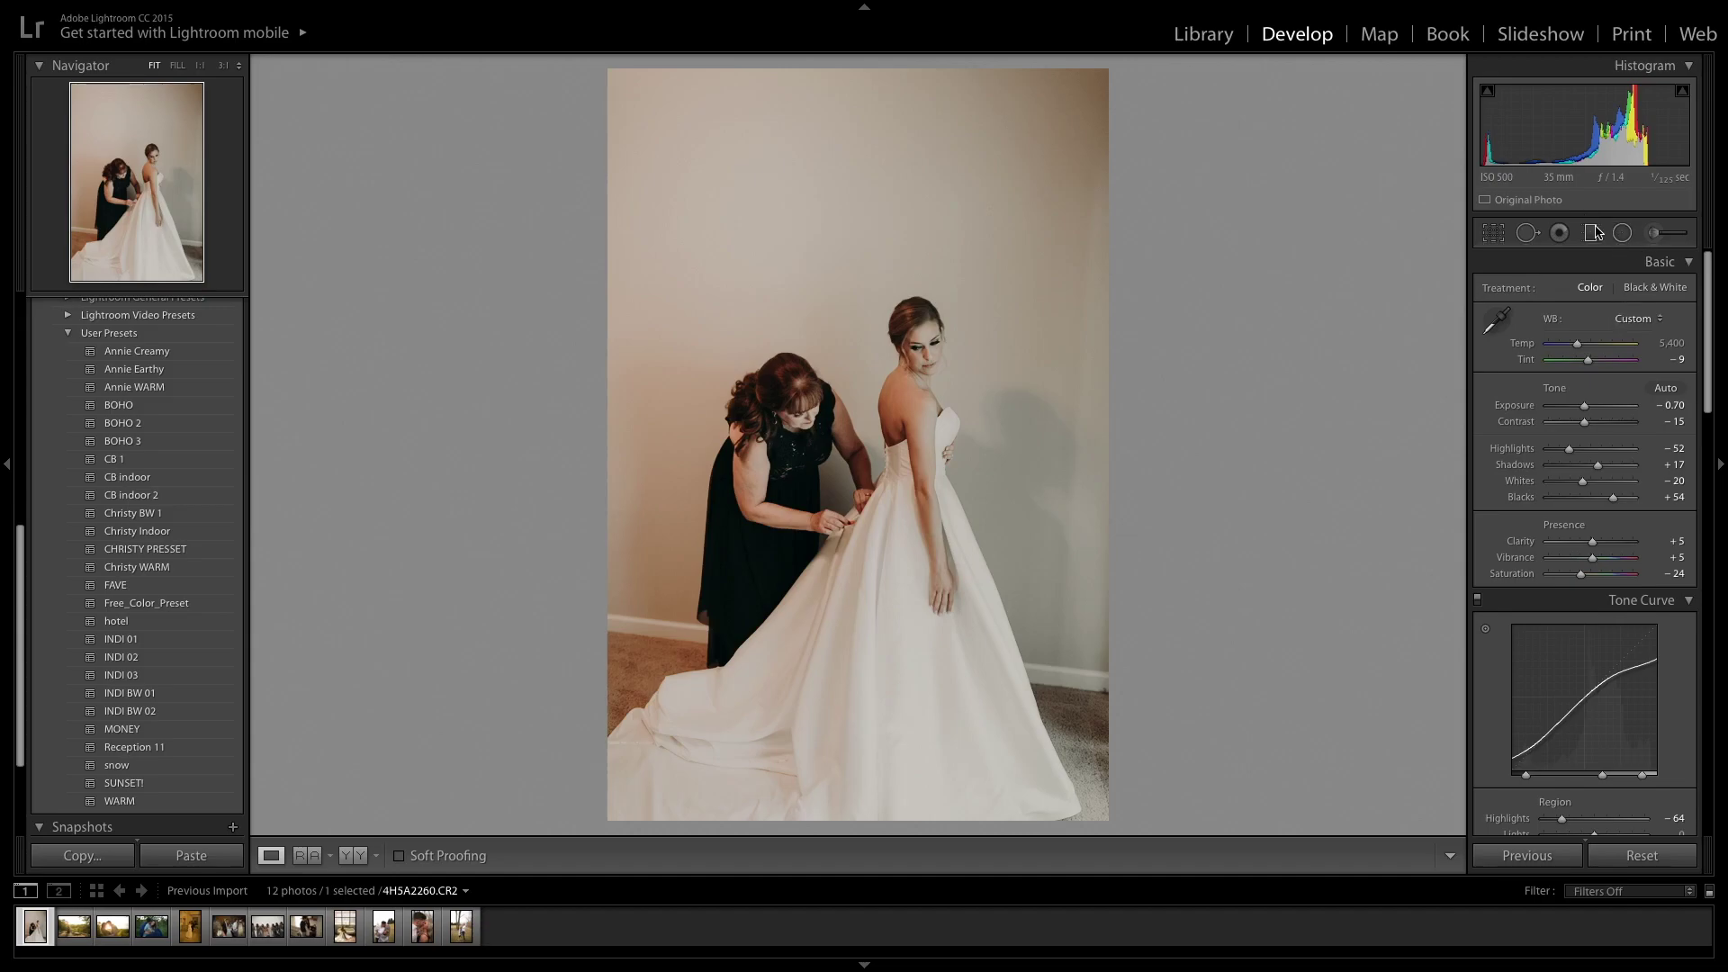
# Step: Paint over the bride's face with a Burn (Darken) adjustment brush at -0.30 Exposure and a brush size of about 38
pyautogui.click(1654, 234)
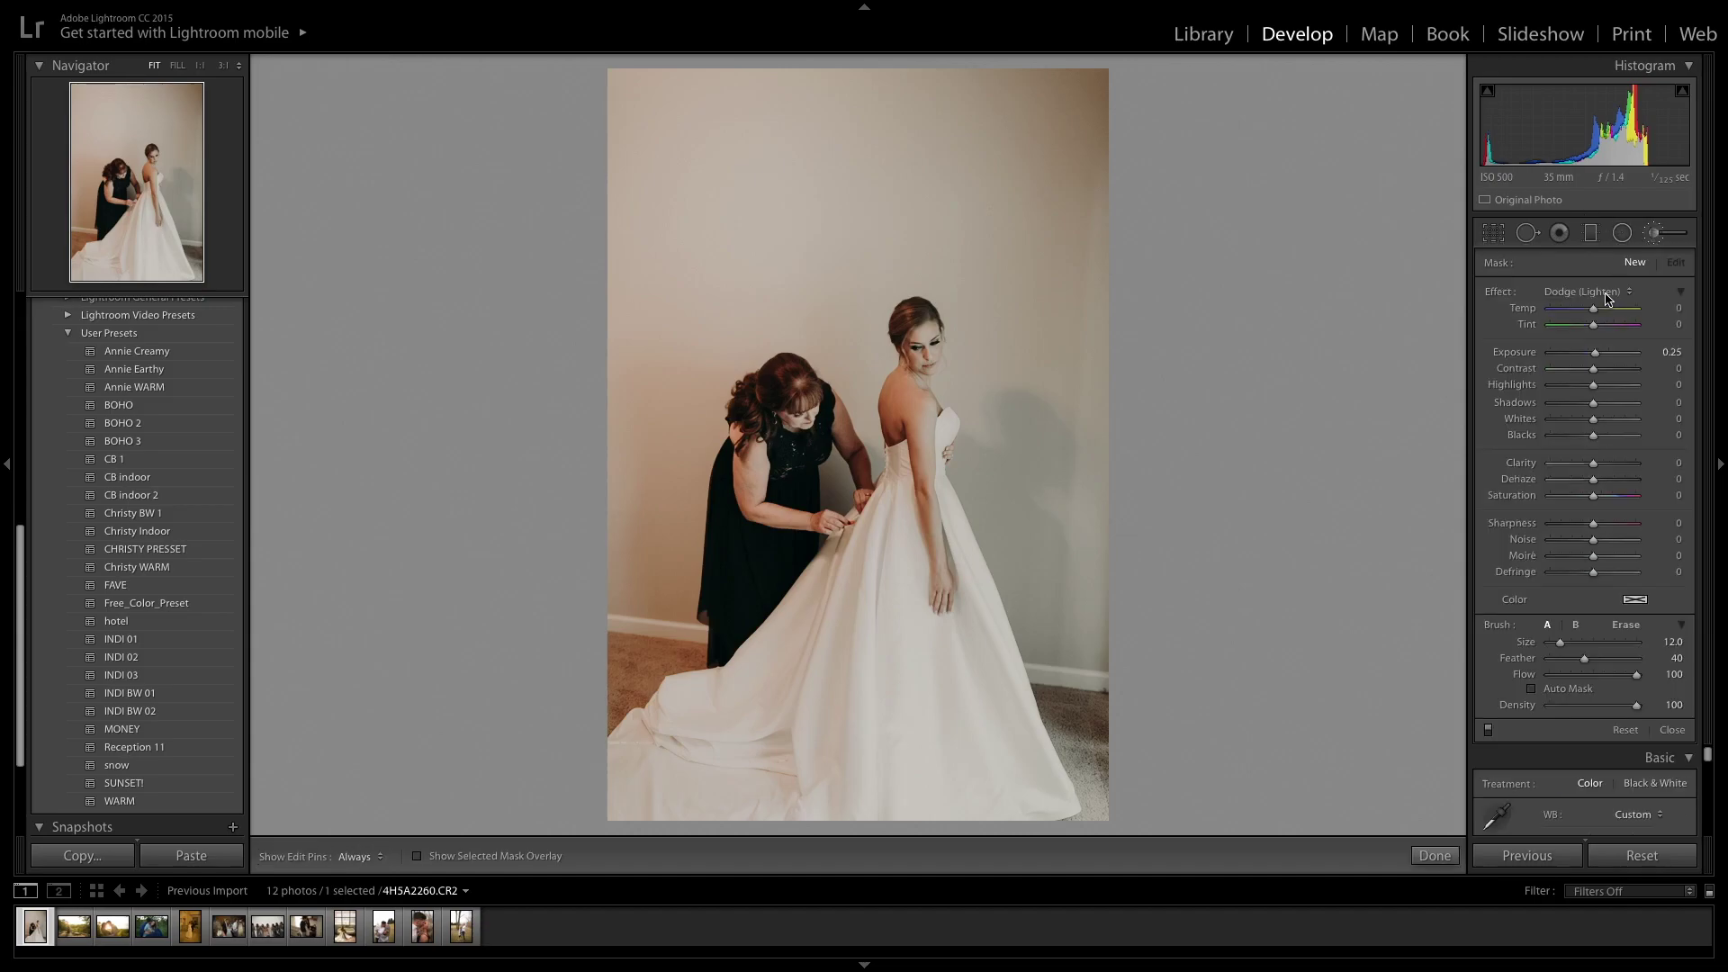
pyautogui.click(1592, 290)
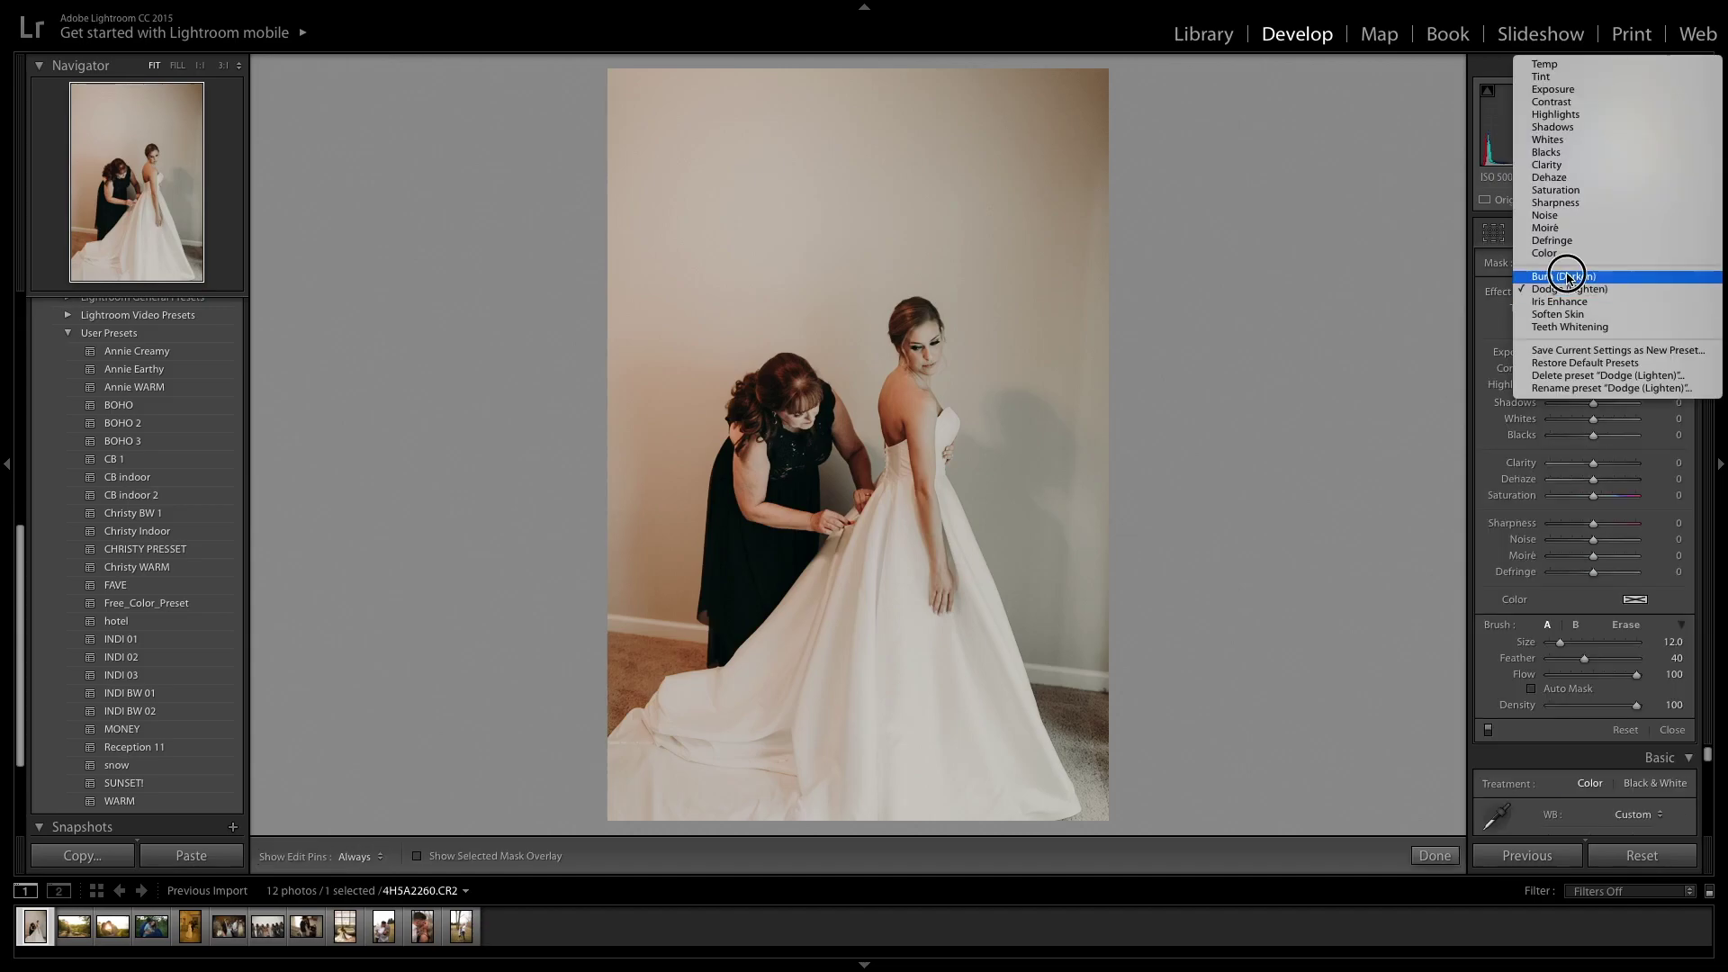
pyautogui.click(1566, 277)
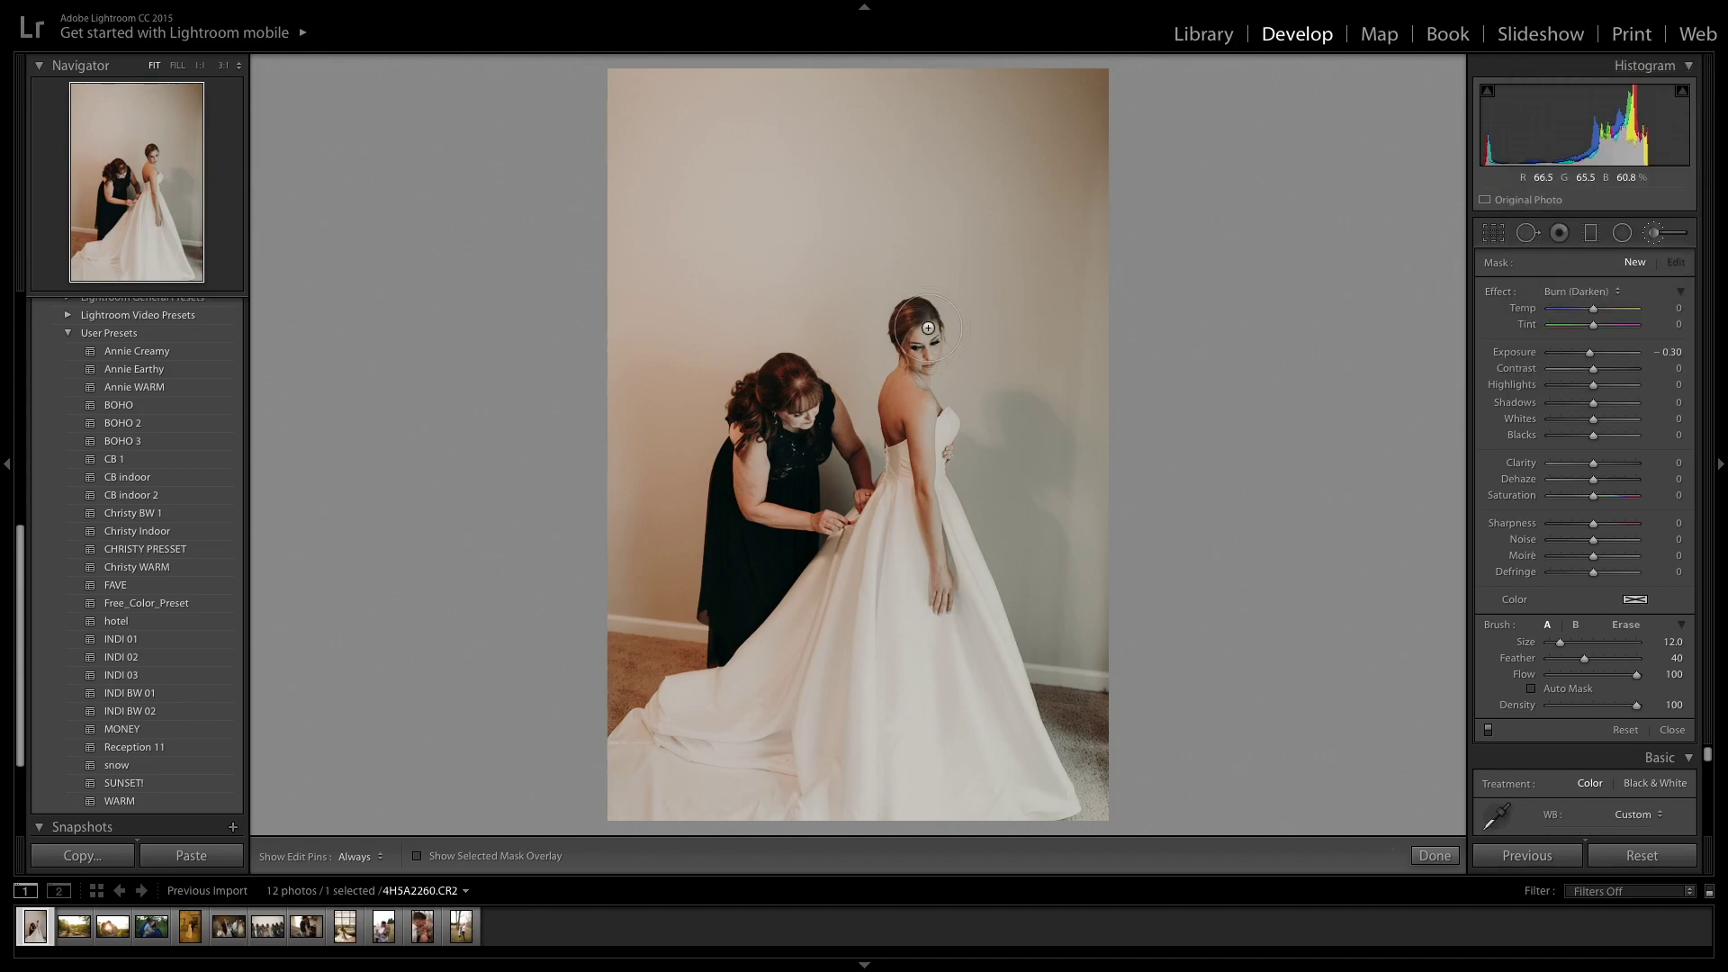
pyautogui.moveTo(924, 335); pyautogui.dragTo(936, 371)
pyautogui.press('z')
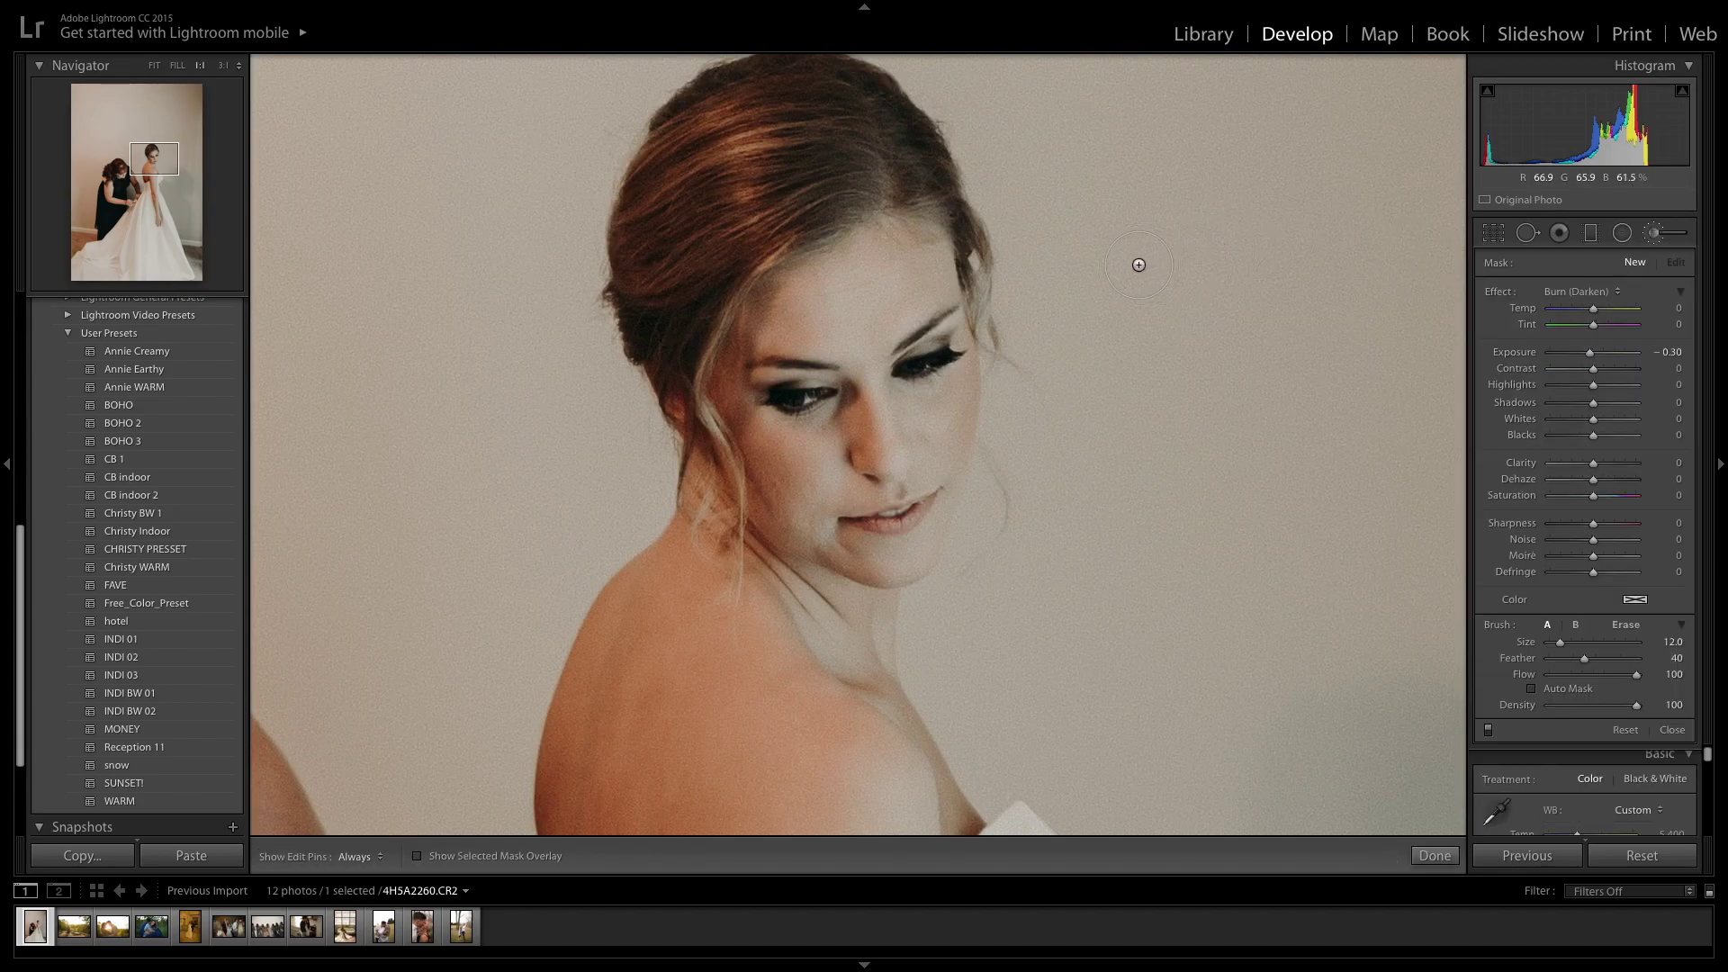
pyautogui.scroll(5, 895, 364)
pyautogui.press('h')
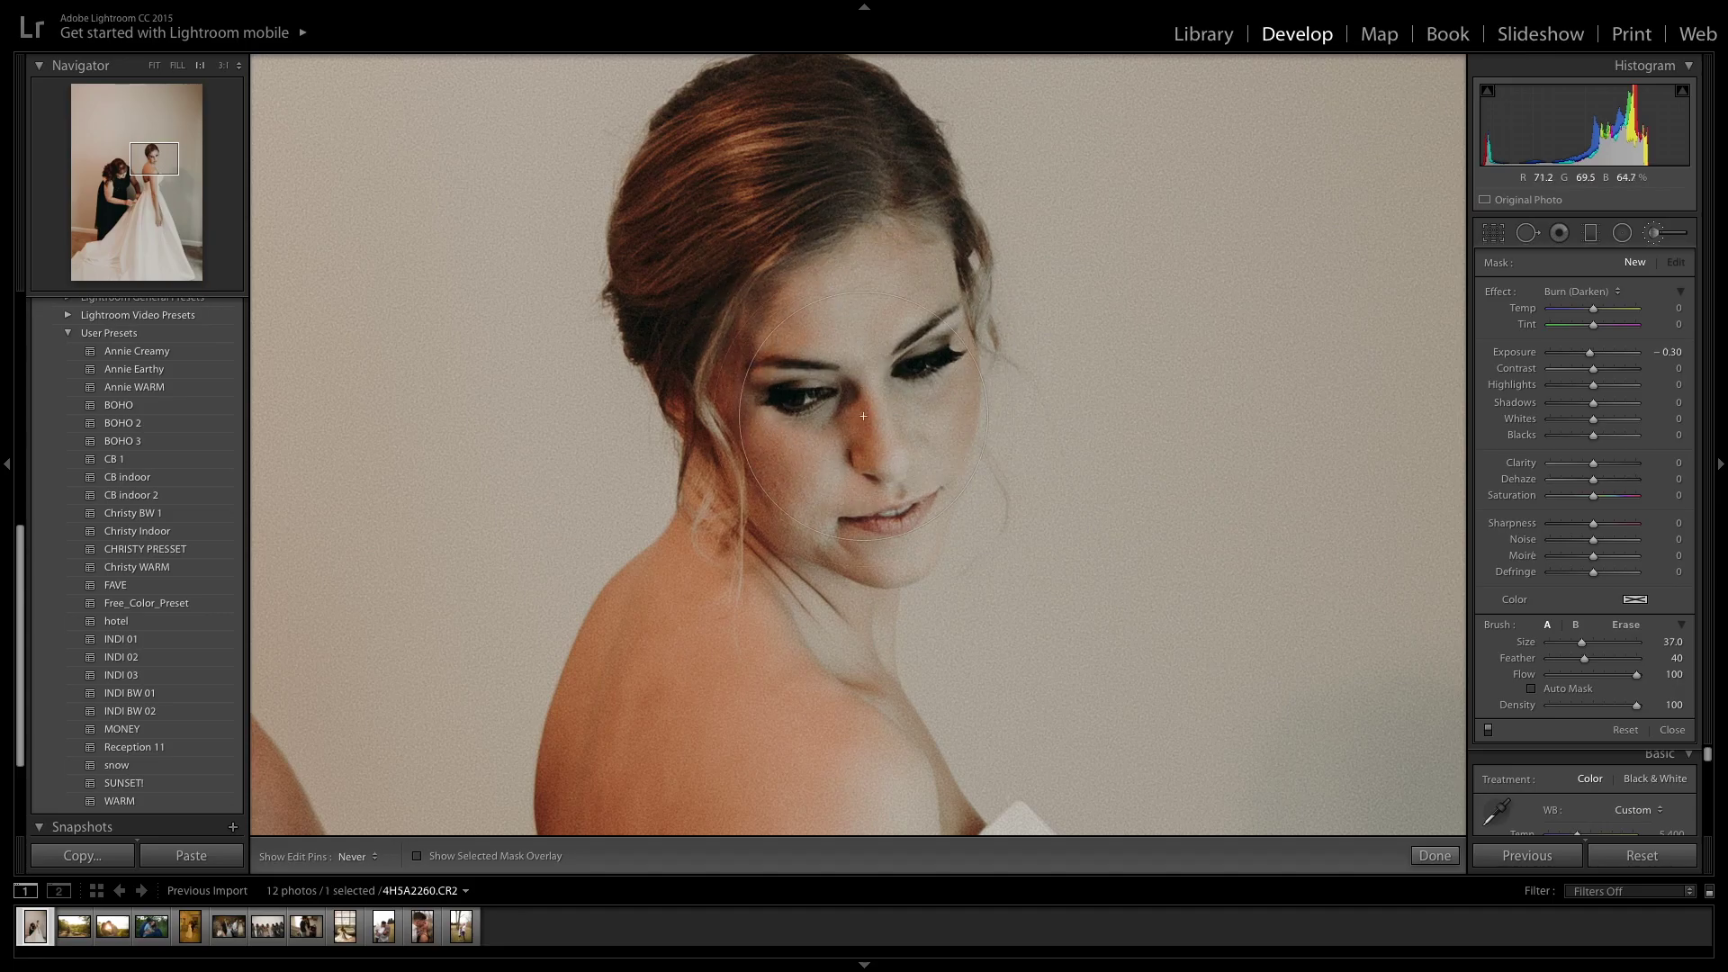
pyautogui.moveTo(833, 563)
pyautogui.mouseDown()
pyautogui.moveTo(771, 190)
pyautogui.moveTo(781, 213)
pyautogui.mouseUp()
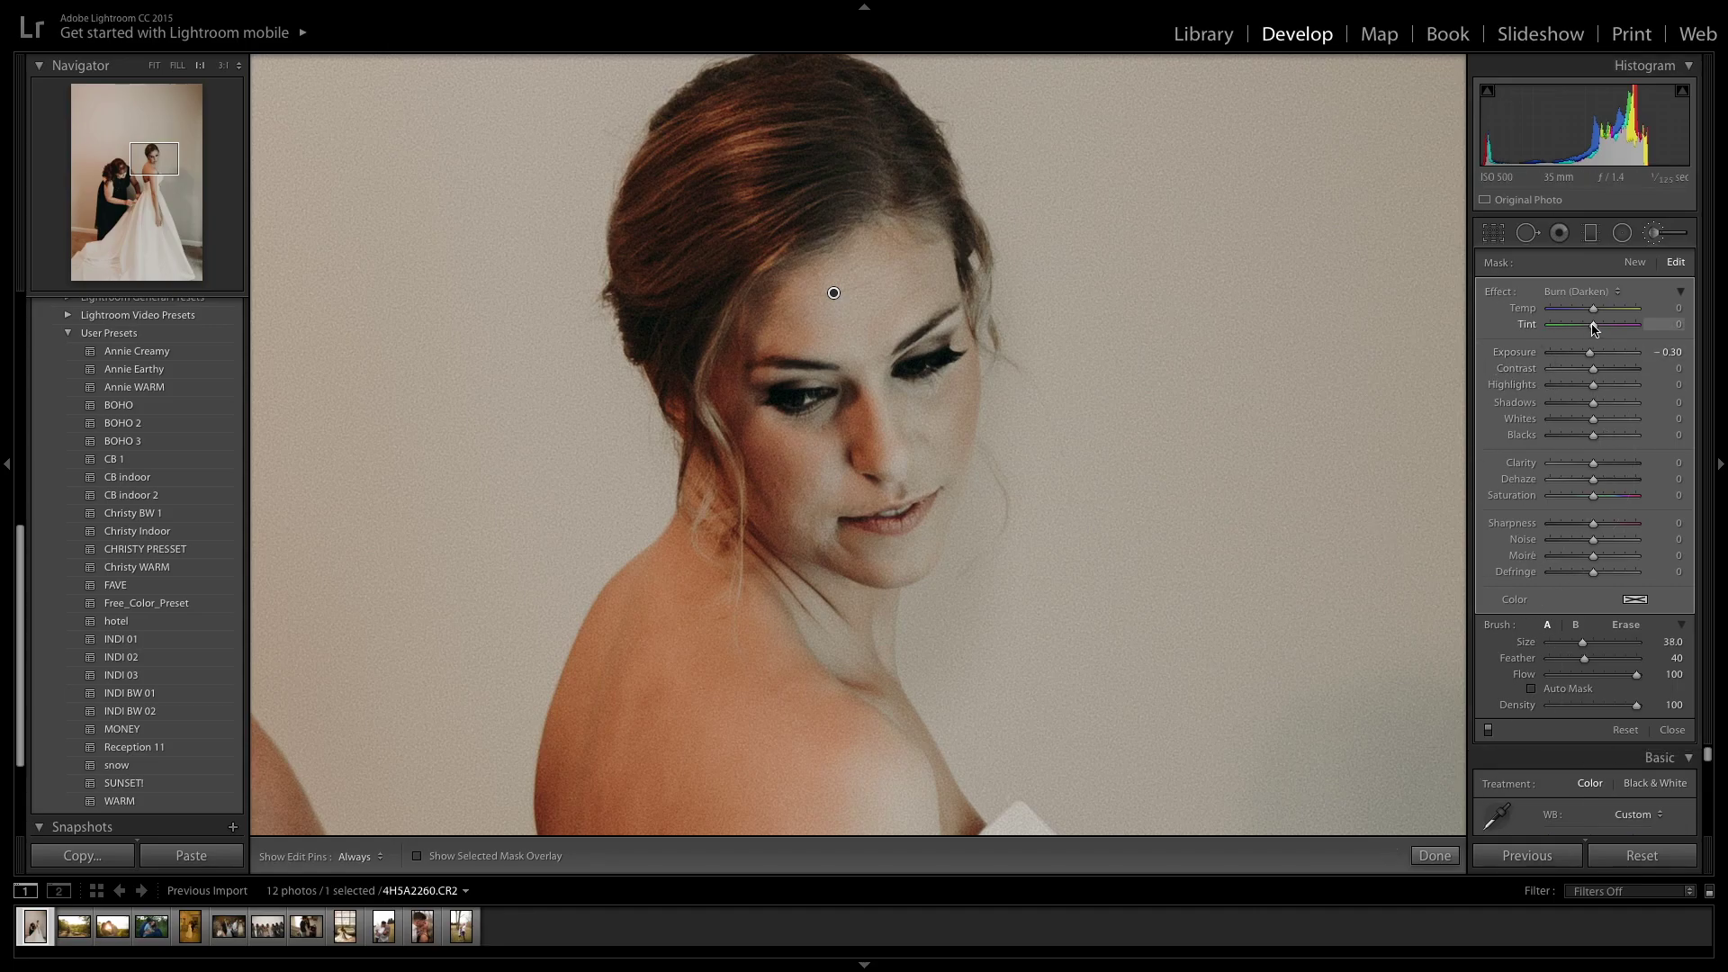
# Step: Fine-tune the color balance of the burned face area, finish the brush adjustment, and return to the full photo
pyautogui.moveTo(1593, 310); pyautogui.dragTo(1599, 325)
pyautogui.click(1445, 854)
pyautogui.click(1257, 639)
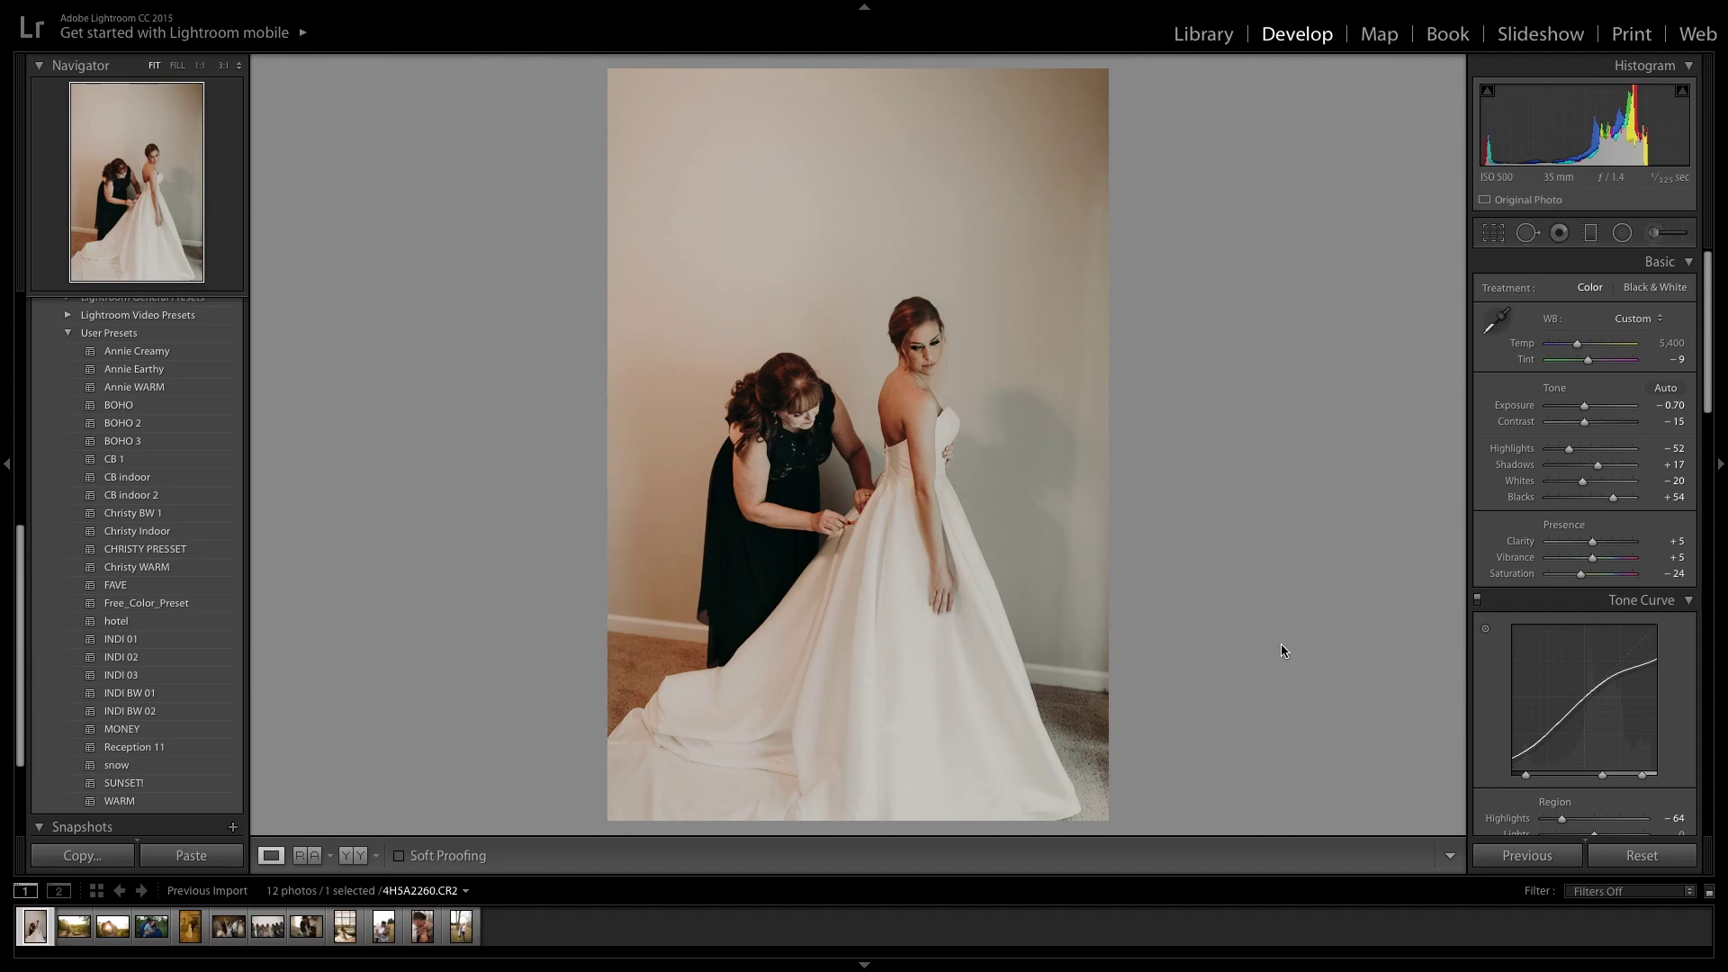
# Step: Straighten the bridal photo slightly with the Crop tool and check its HSL saturation settings
pyautogui.click(1493, 232)
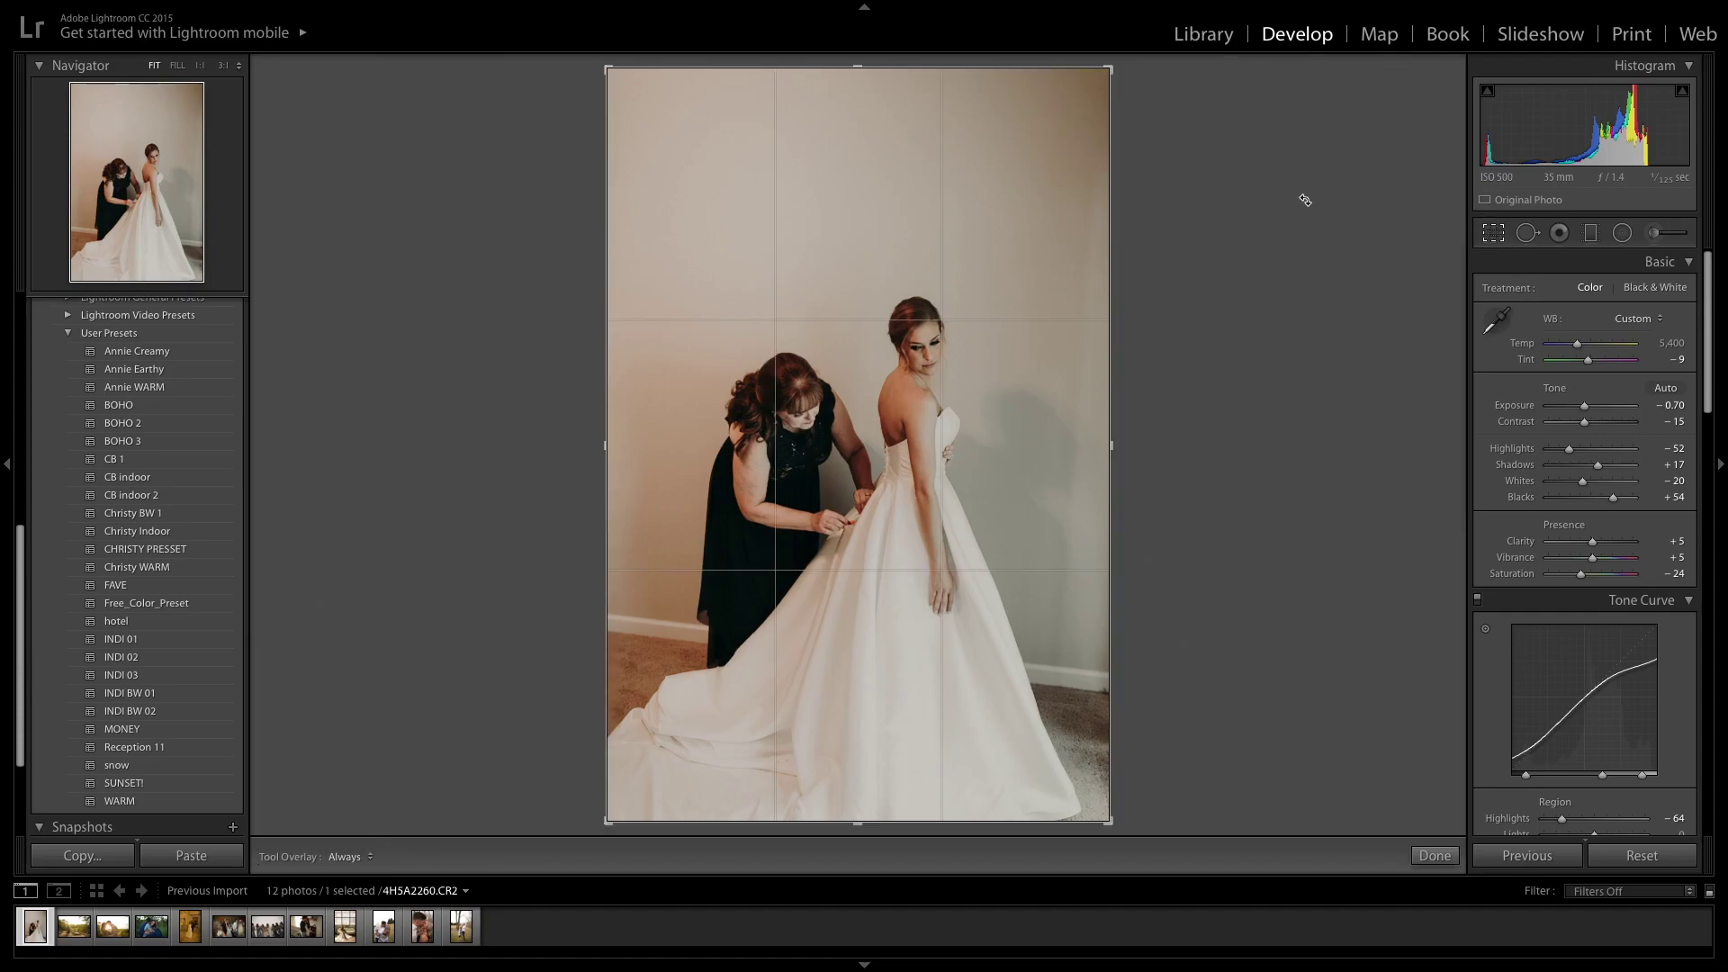
pyautogui.click(1492, 232)
pyautogui.scroll(-5, 1598, 495)
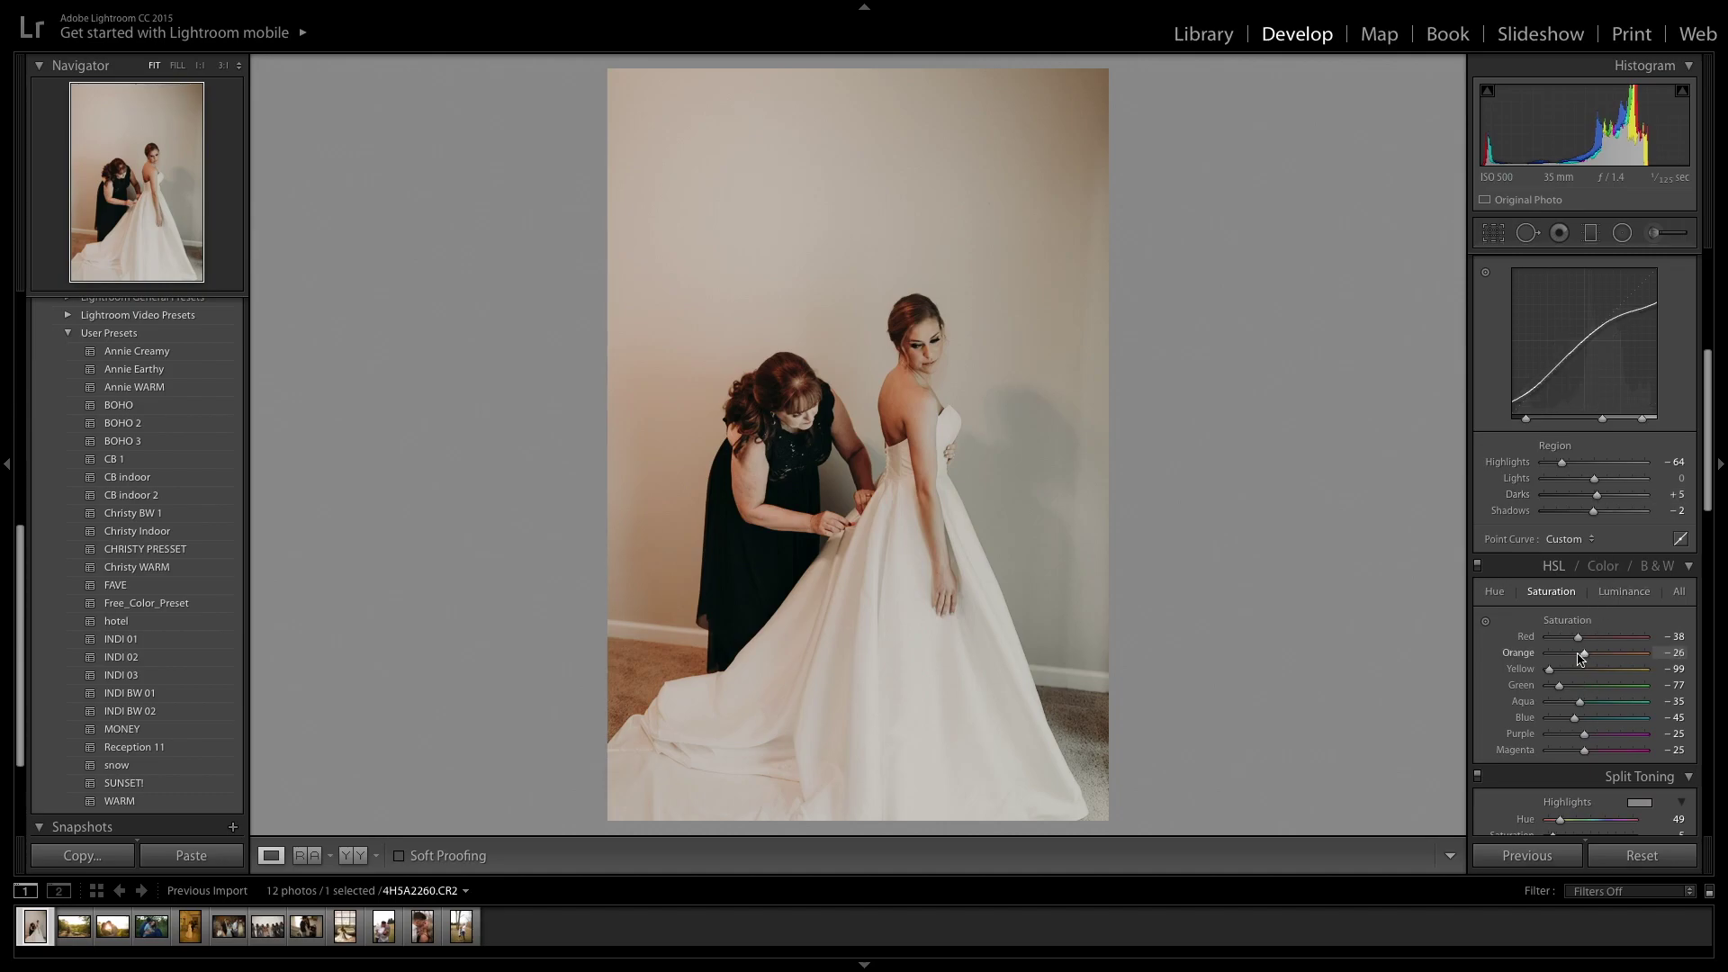
pyautogui.scroll(-5, 1580, 657)
pyautogui.scroll(10, 1557, 652)
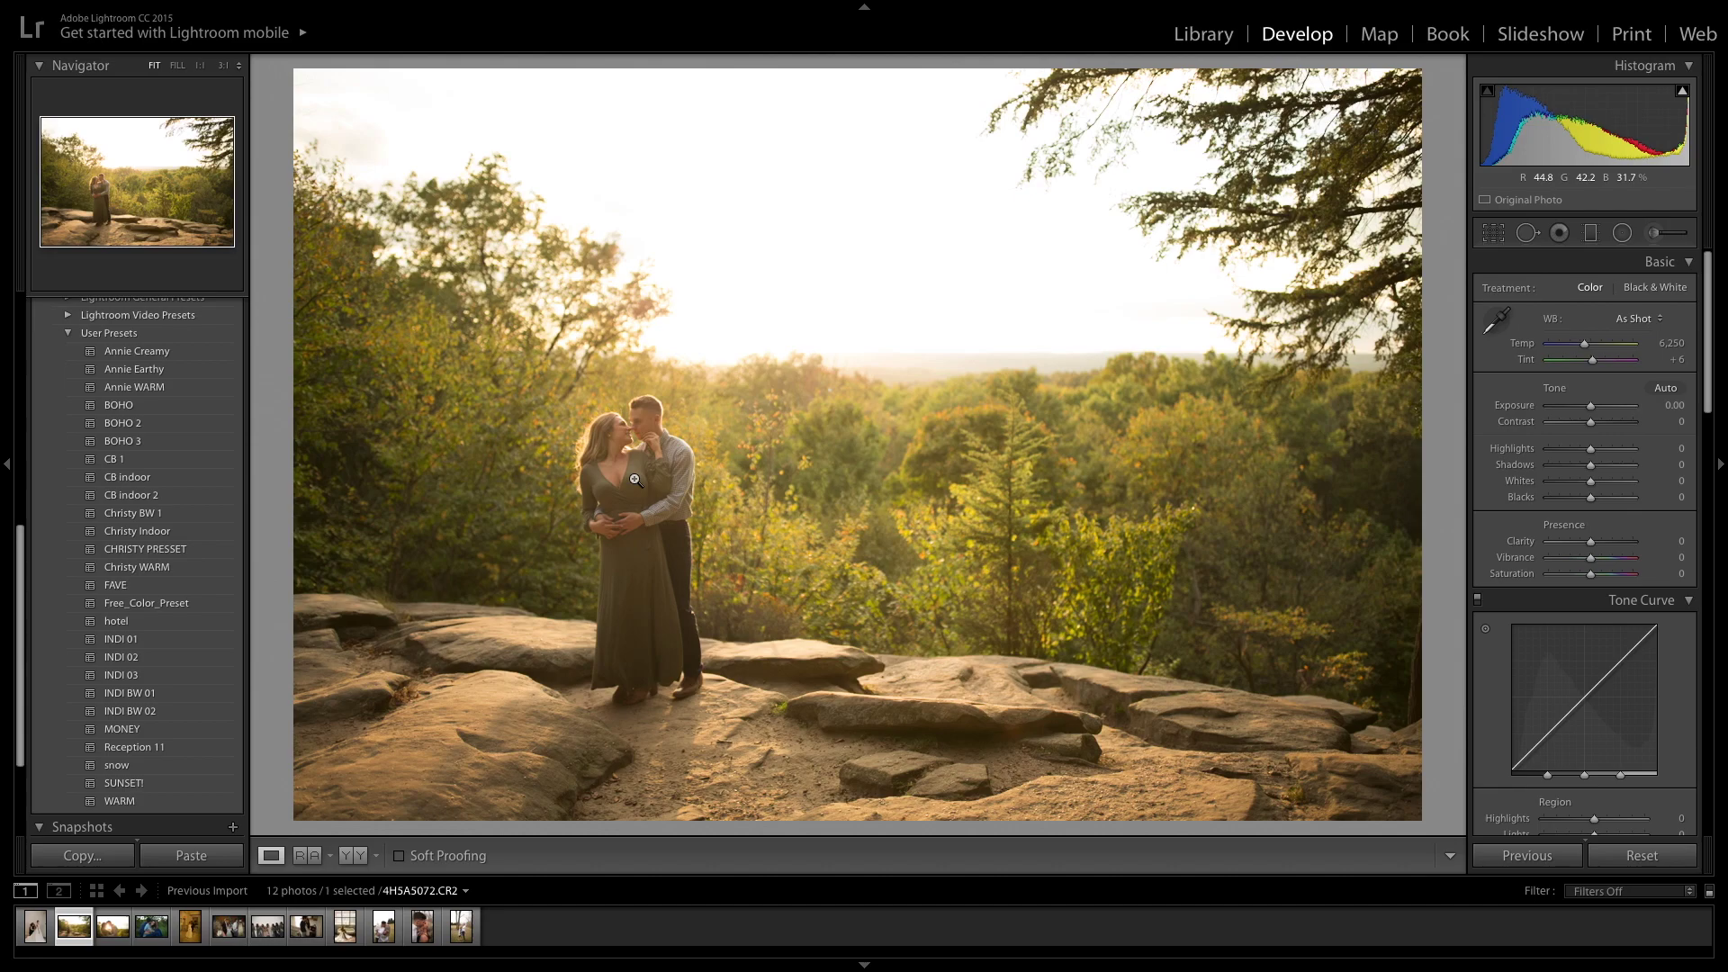
# Step: Apply the BOHO 2 user preset to the outdoor couple photo 4H5A5072.CR2 and set its Exposure to -0.75
pyautogui.click(162, 432)
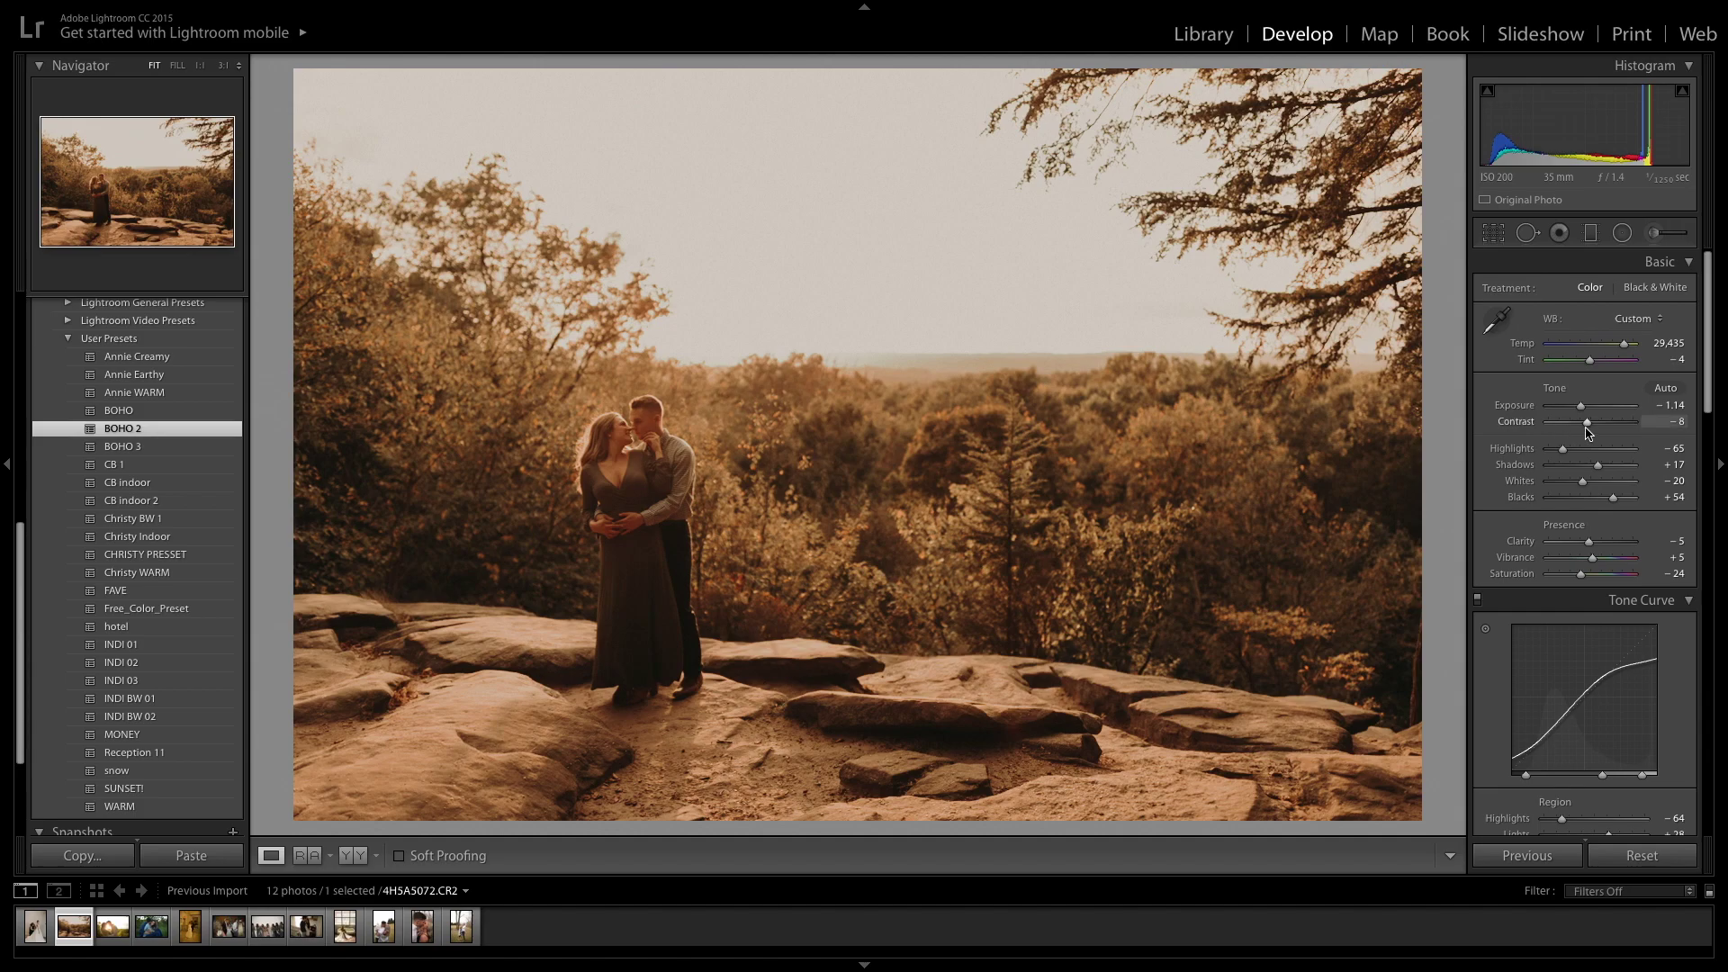
pyautogui.moveTo(1582, 408); pyautogui.dragTo(1583, 409)
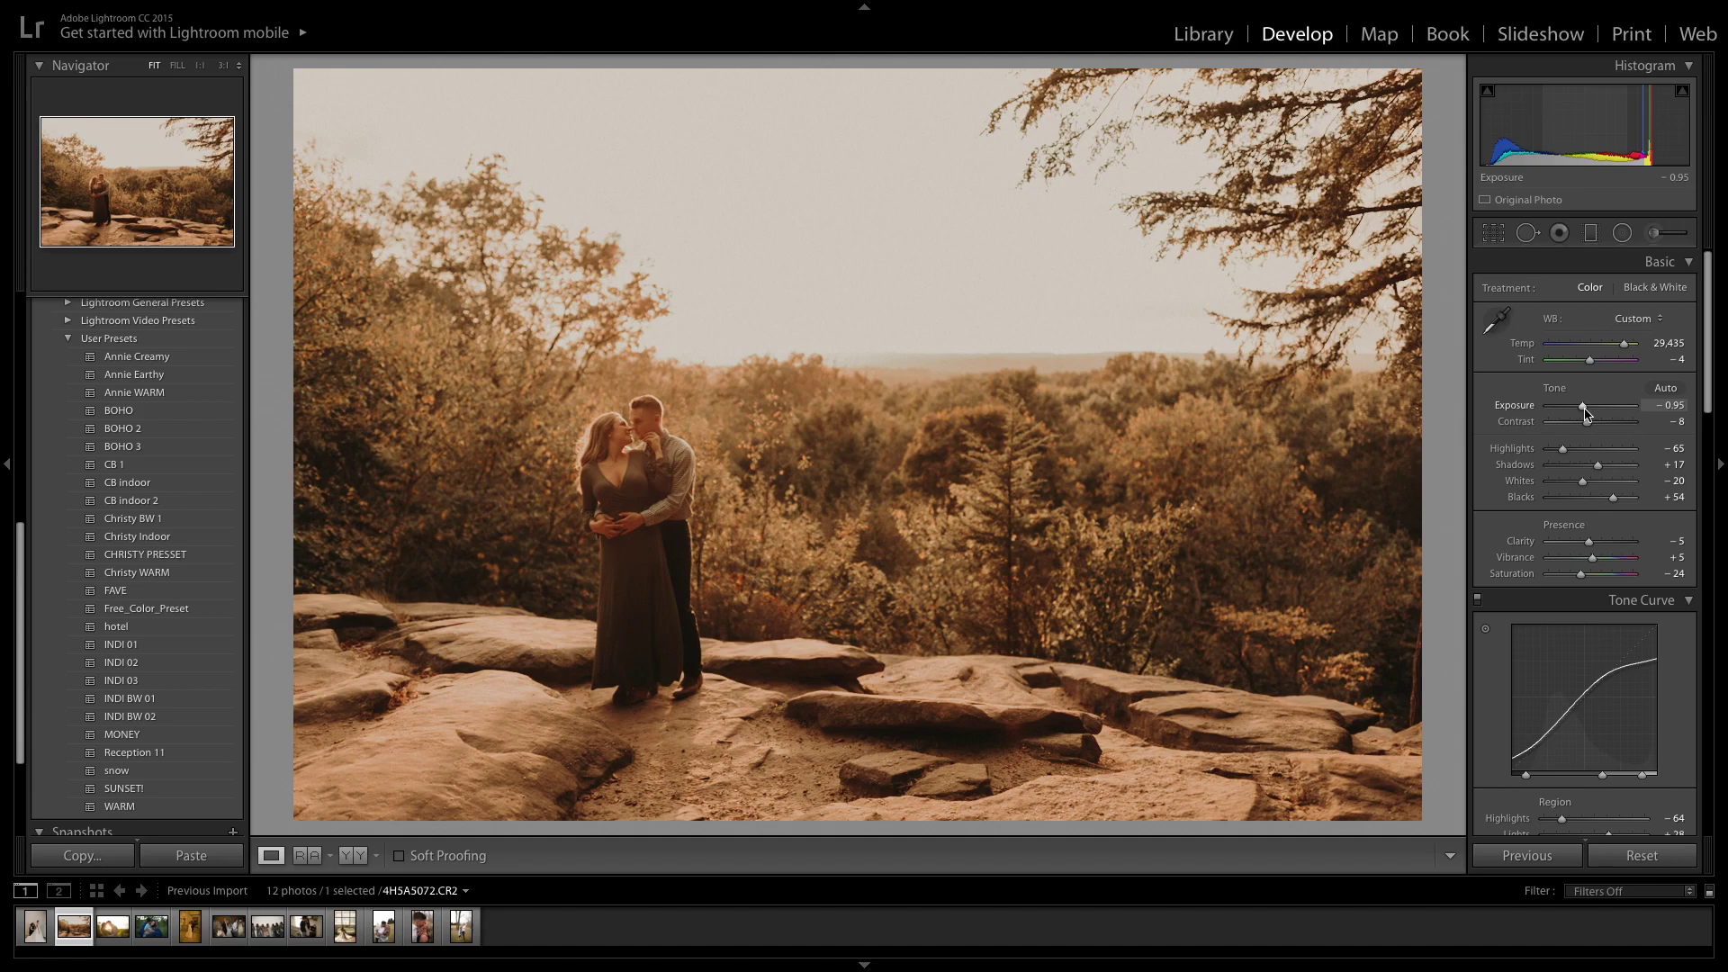
pyautogui.moveTo(1586, 412); pyautogui.dragTo(1598, 413)
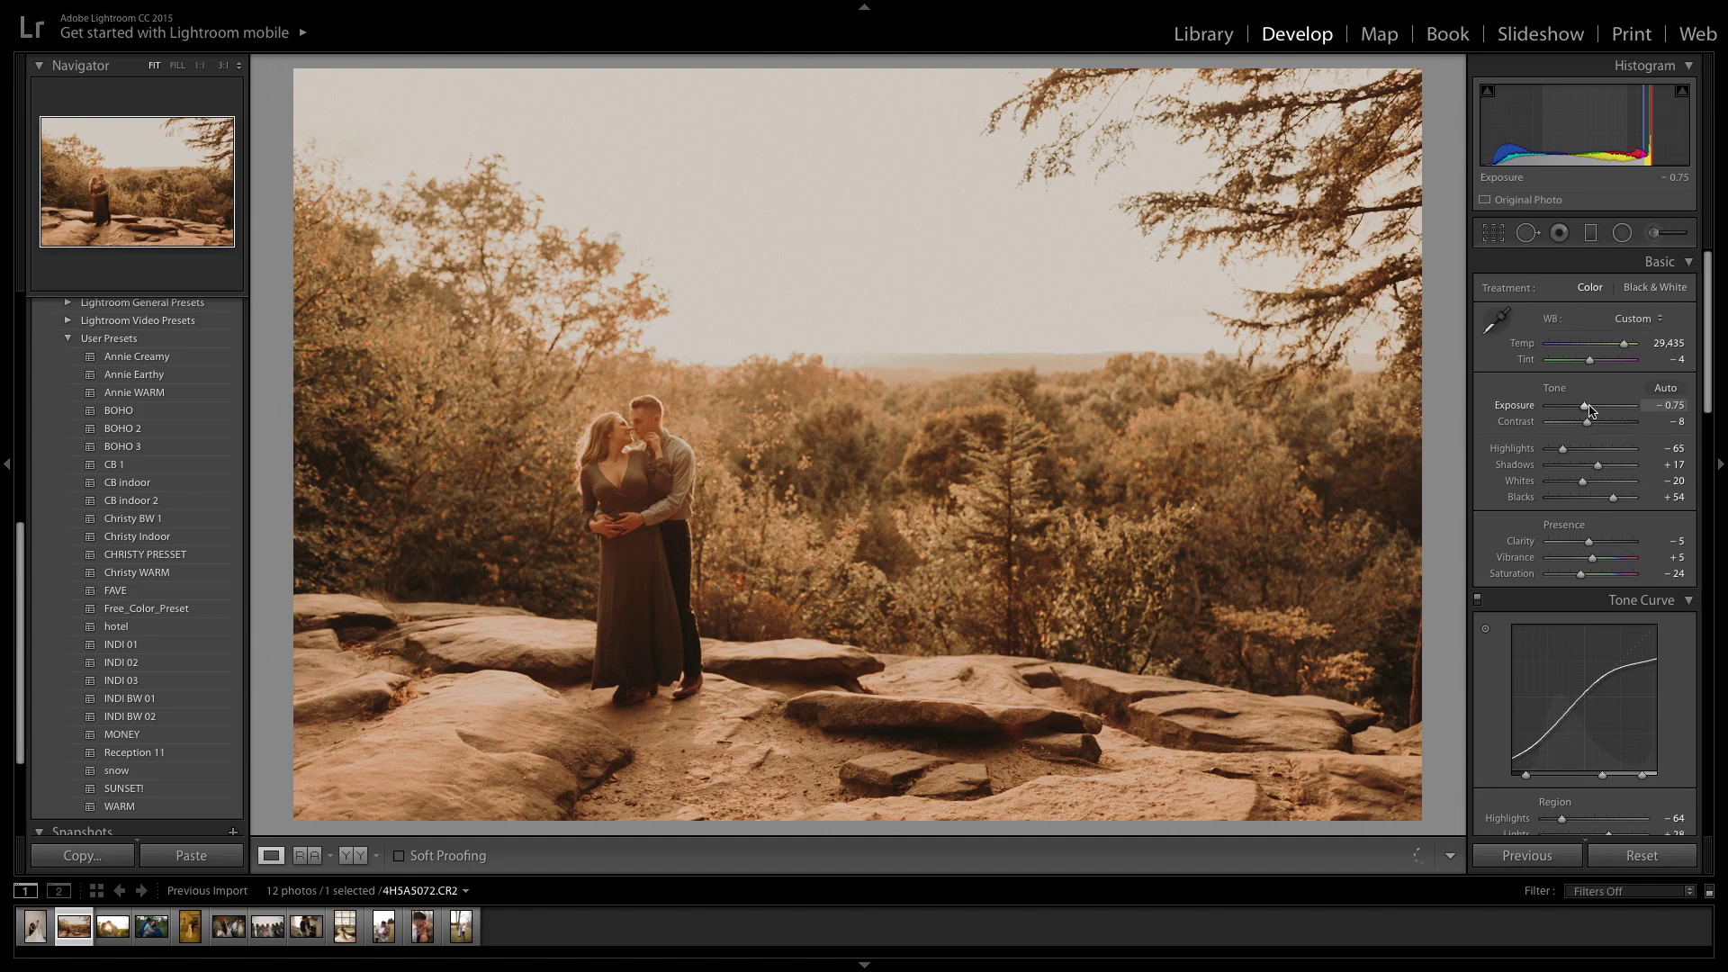
# Step: Set the couple photo's Temp to 10,739, Highlights to -84, Contrast to +2, Saturation to -19 and Clarity to 0
pyautogui.moveTo(1623, 349); pyautogui.dragTo(1609, 351)
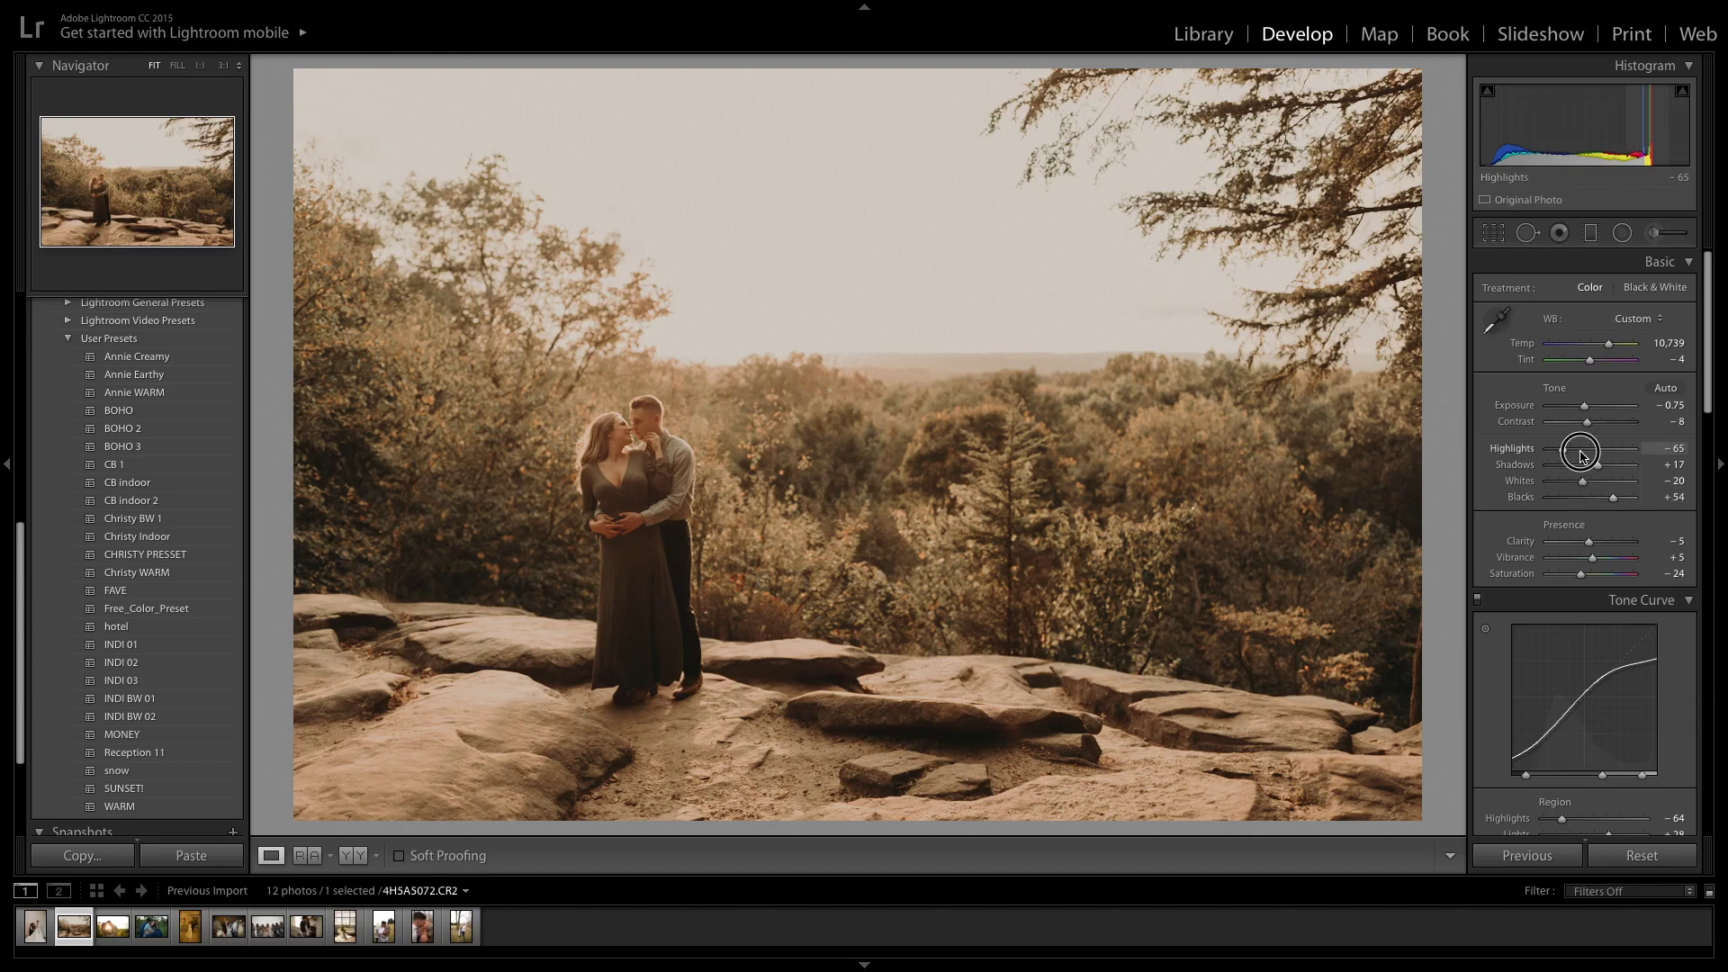
pyautogui.moveTo(1581, 455); pyautogui.dragTo(1591, 421)
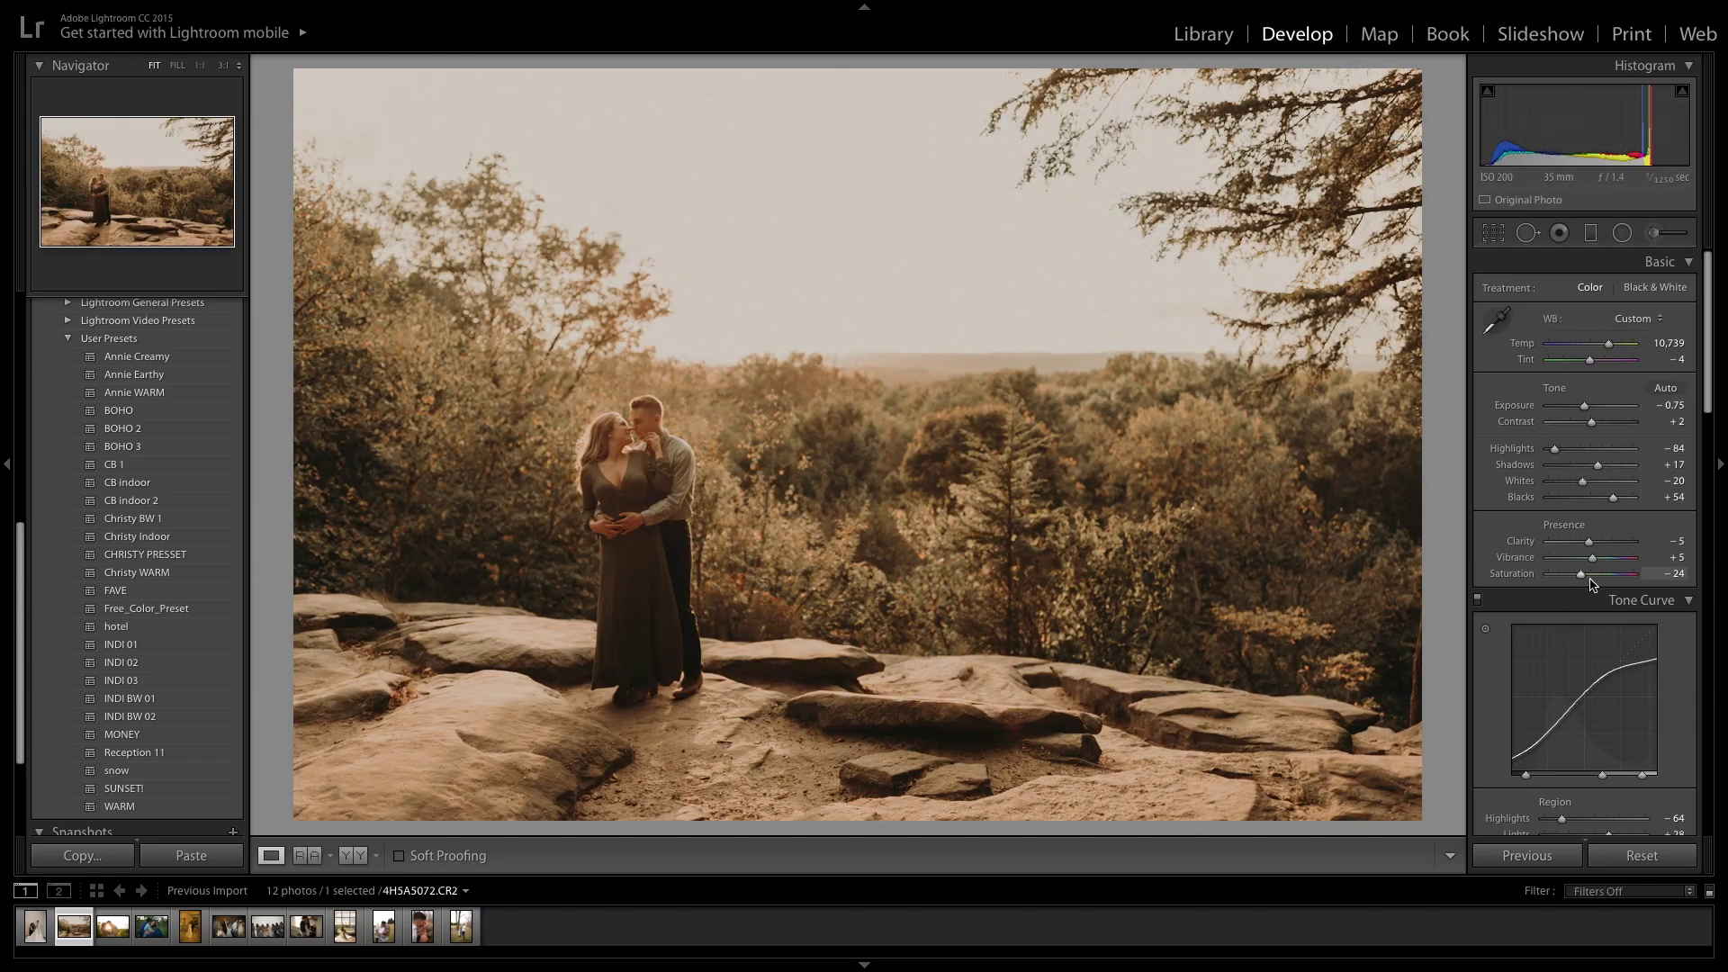
pyautogui.scroll(-2, 1591, 580)
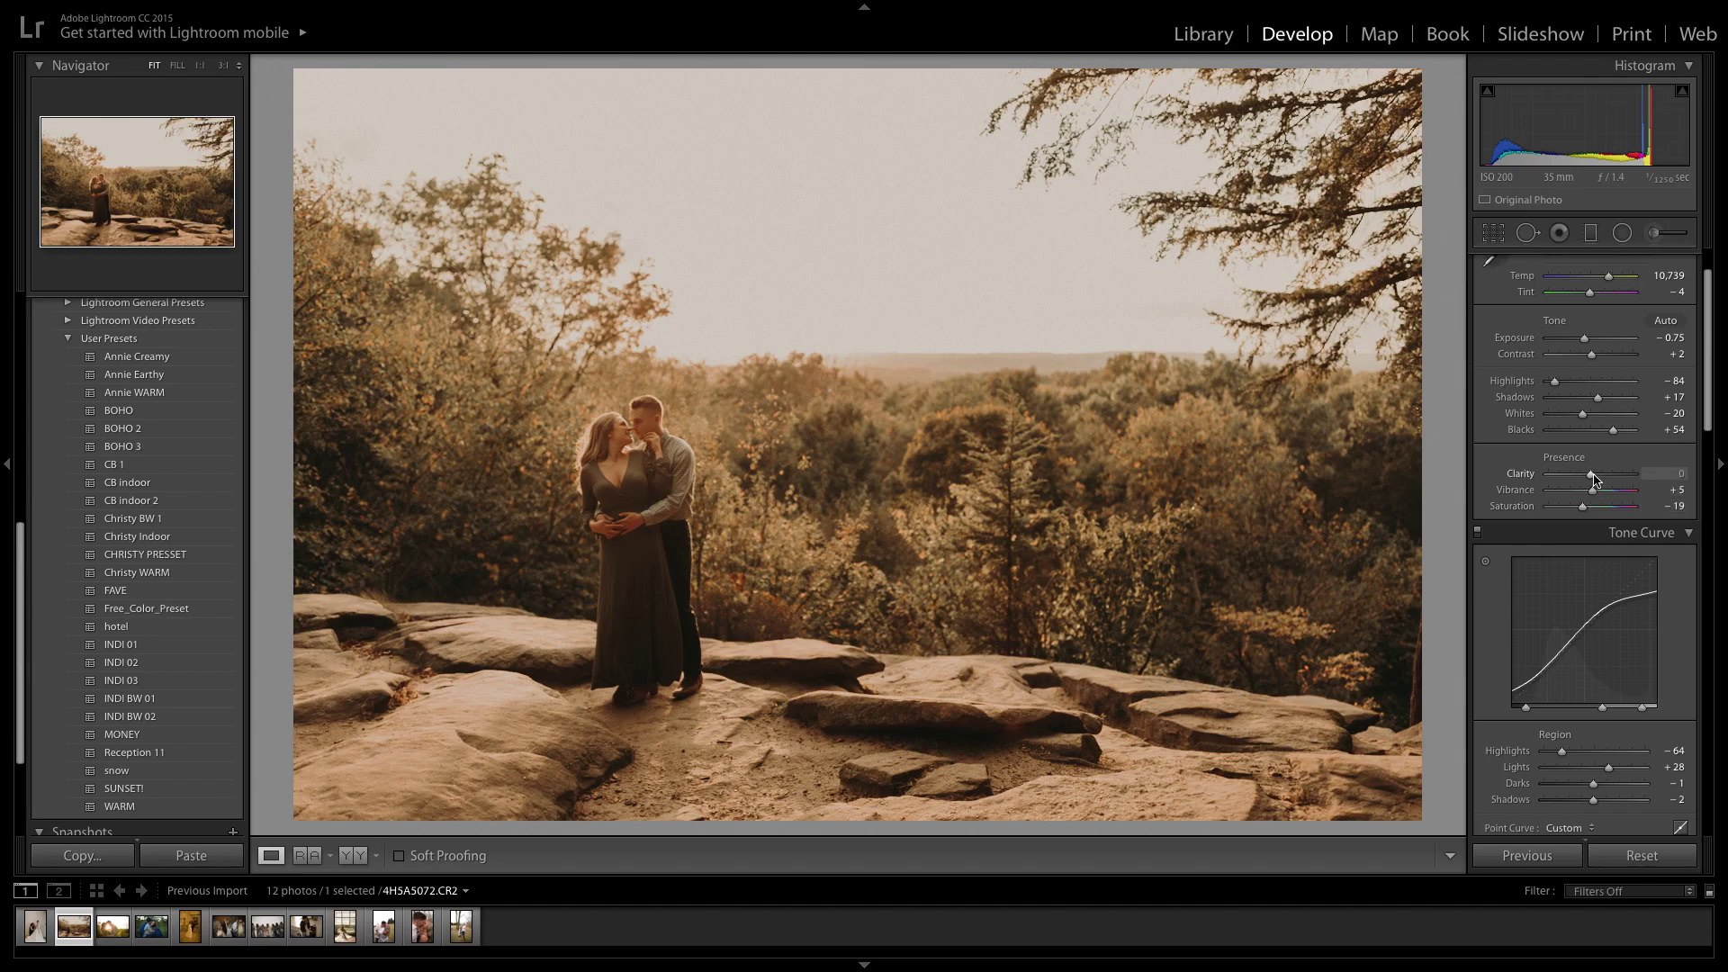
# Step: Raise the Darks slightly in the couple photo's tone curve and check its noise reduction, lens correction and effects settings
pyautogui.scroll(-3, 1594, 479)
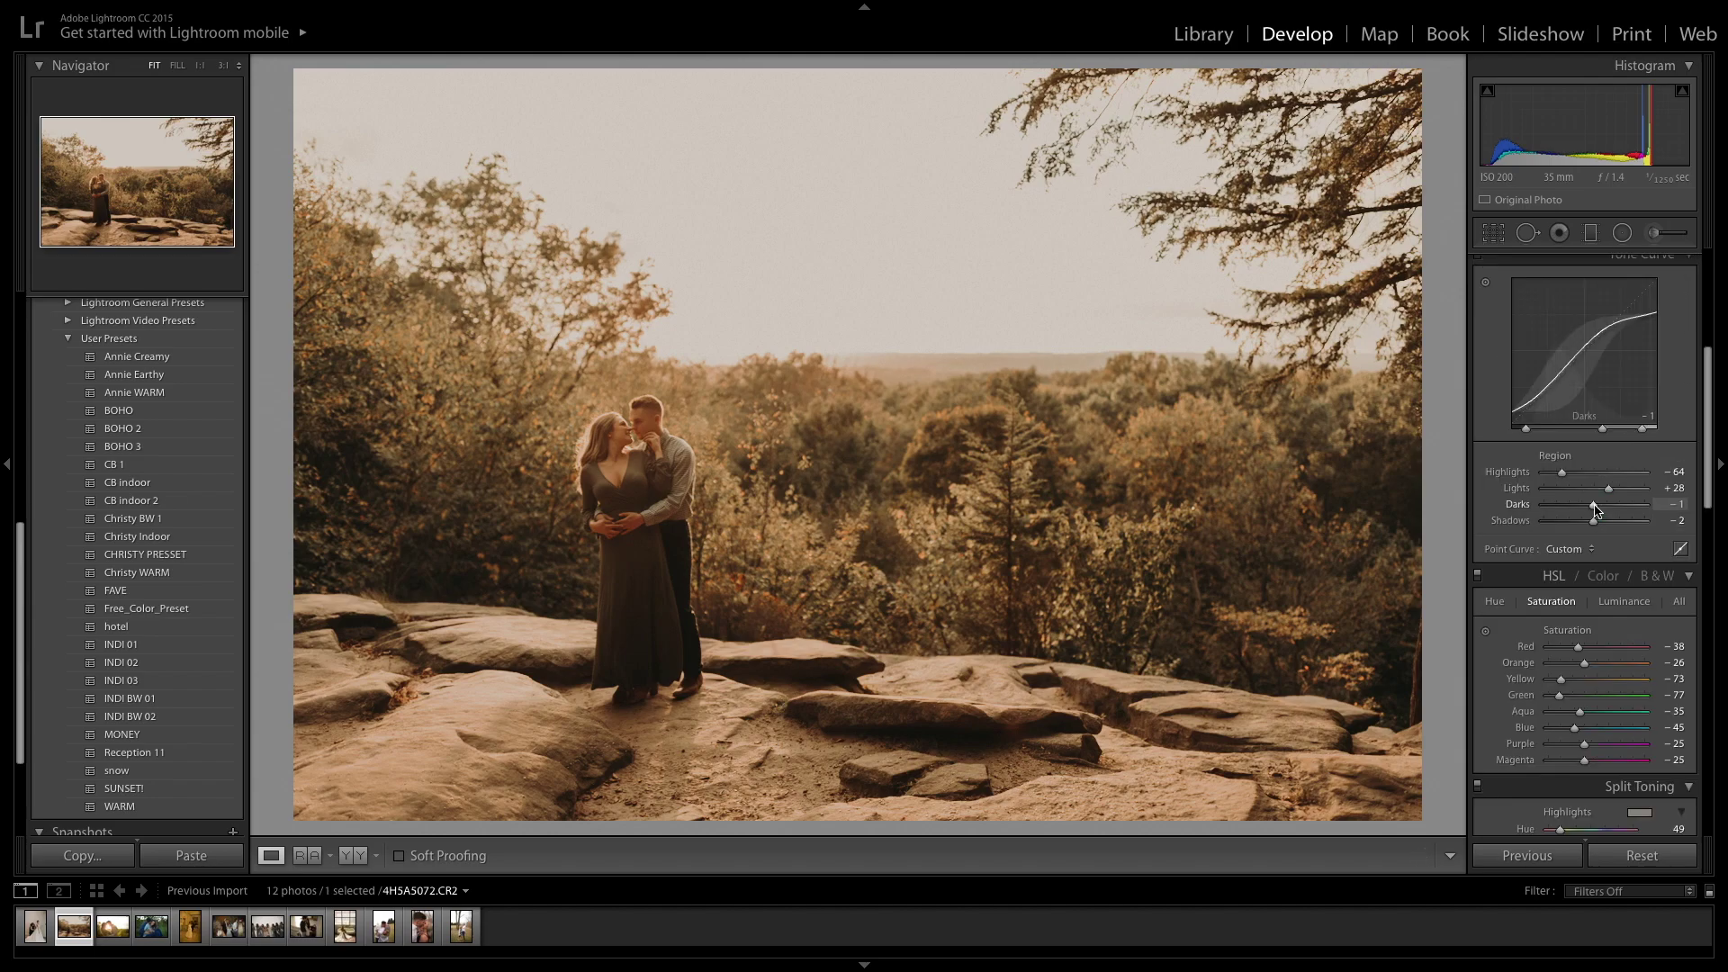
pyautogui.moveTo(1593, 510); pyautogui.dragTo(1597, 509)
pyautogui.scroll(-5, 1596, 509)
pyautogui.scroll(-4, 1597, 536)
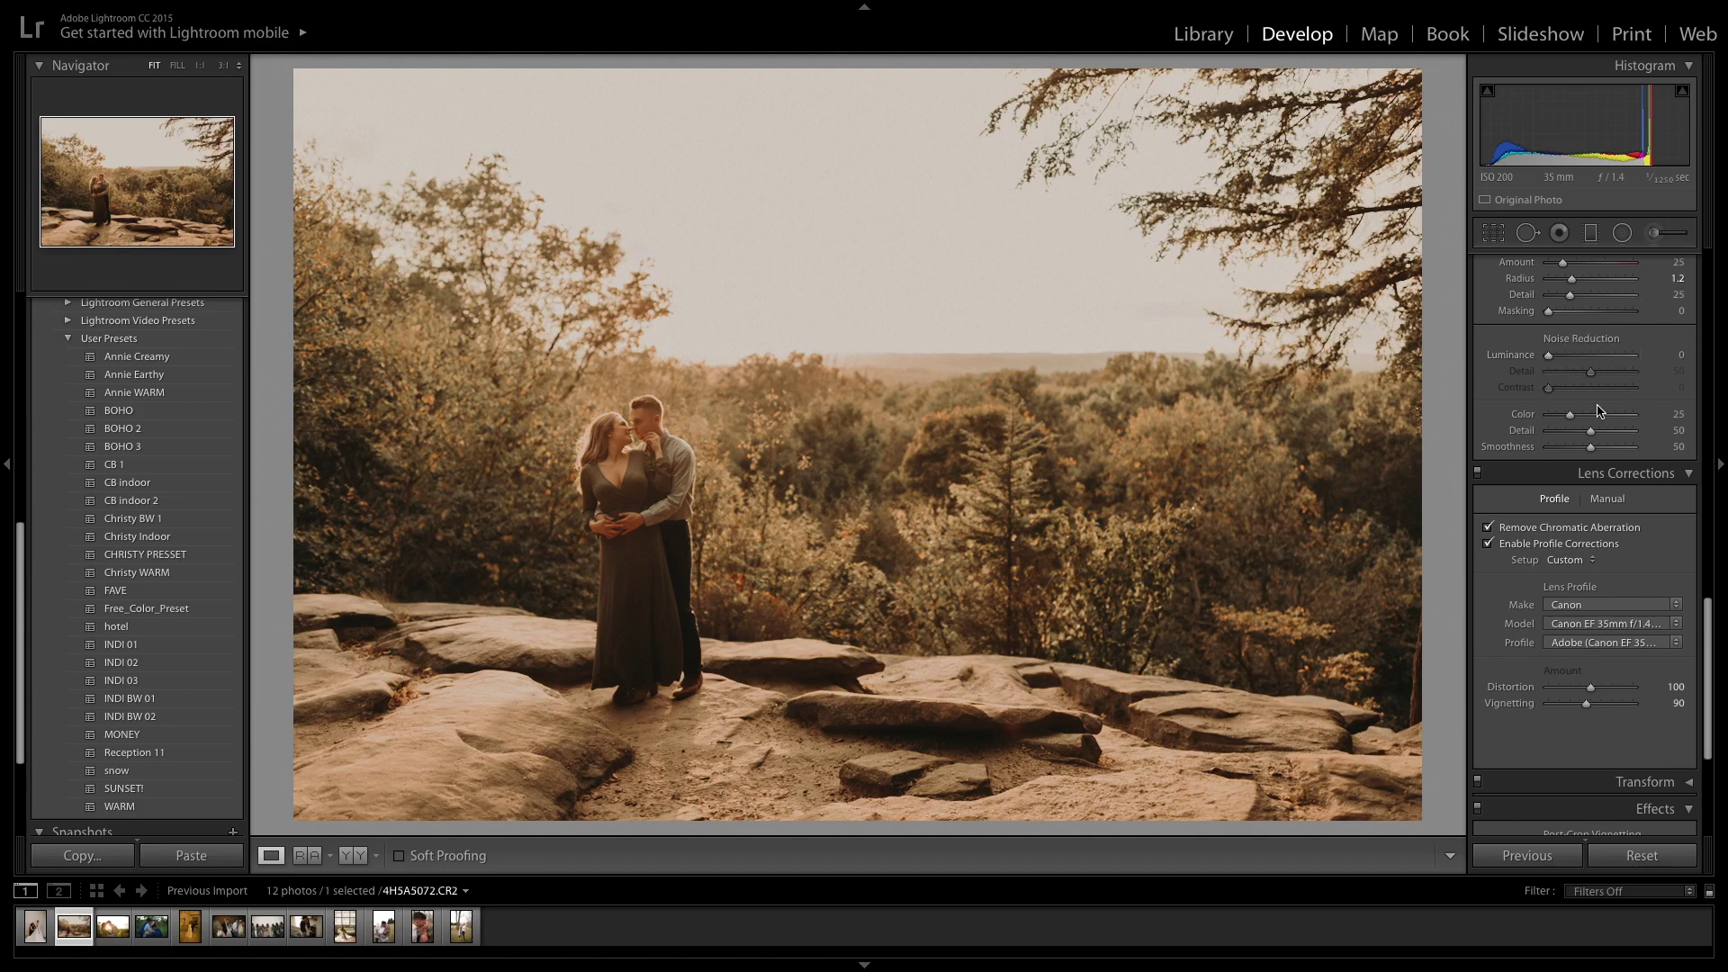
pyautogui.scroll(-3, 1599, 411)
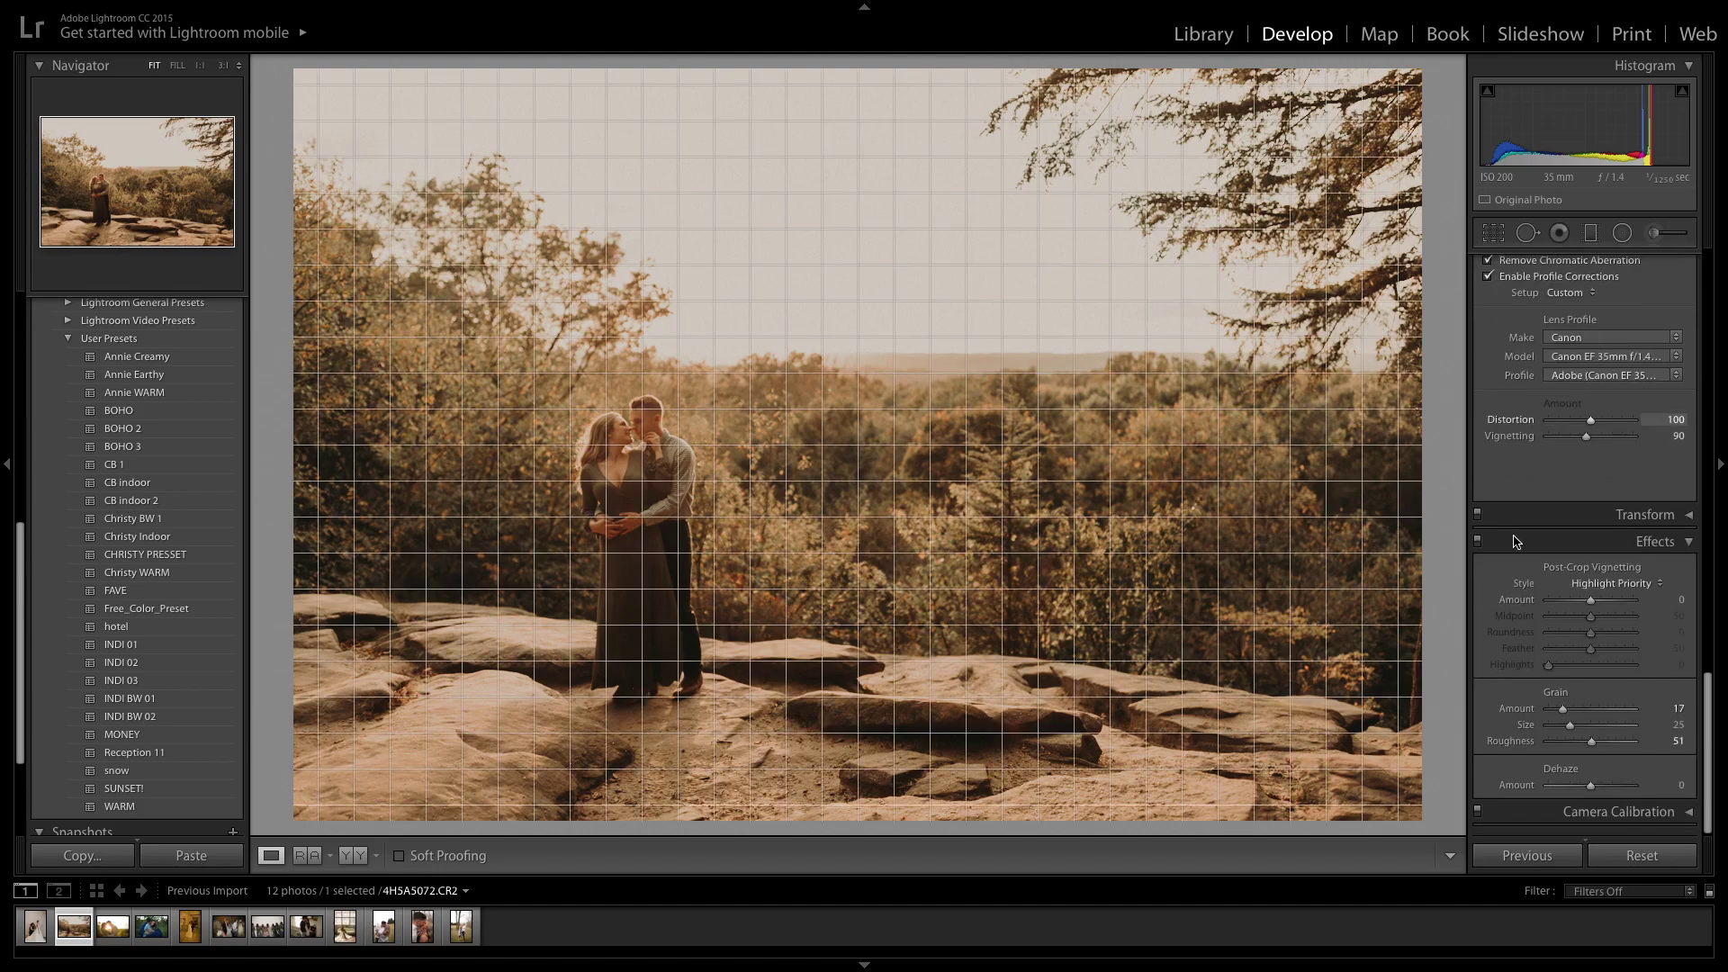
pyautogui.scroll(3, 1575, 684)
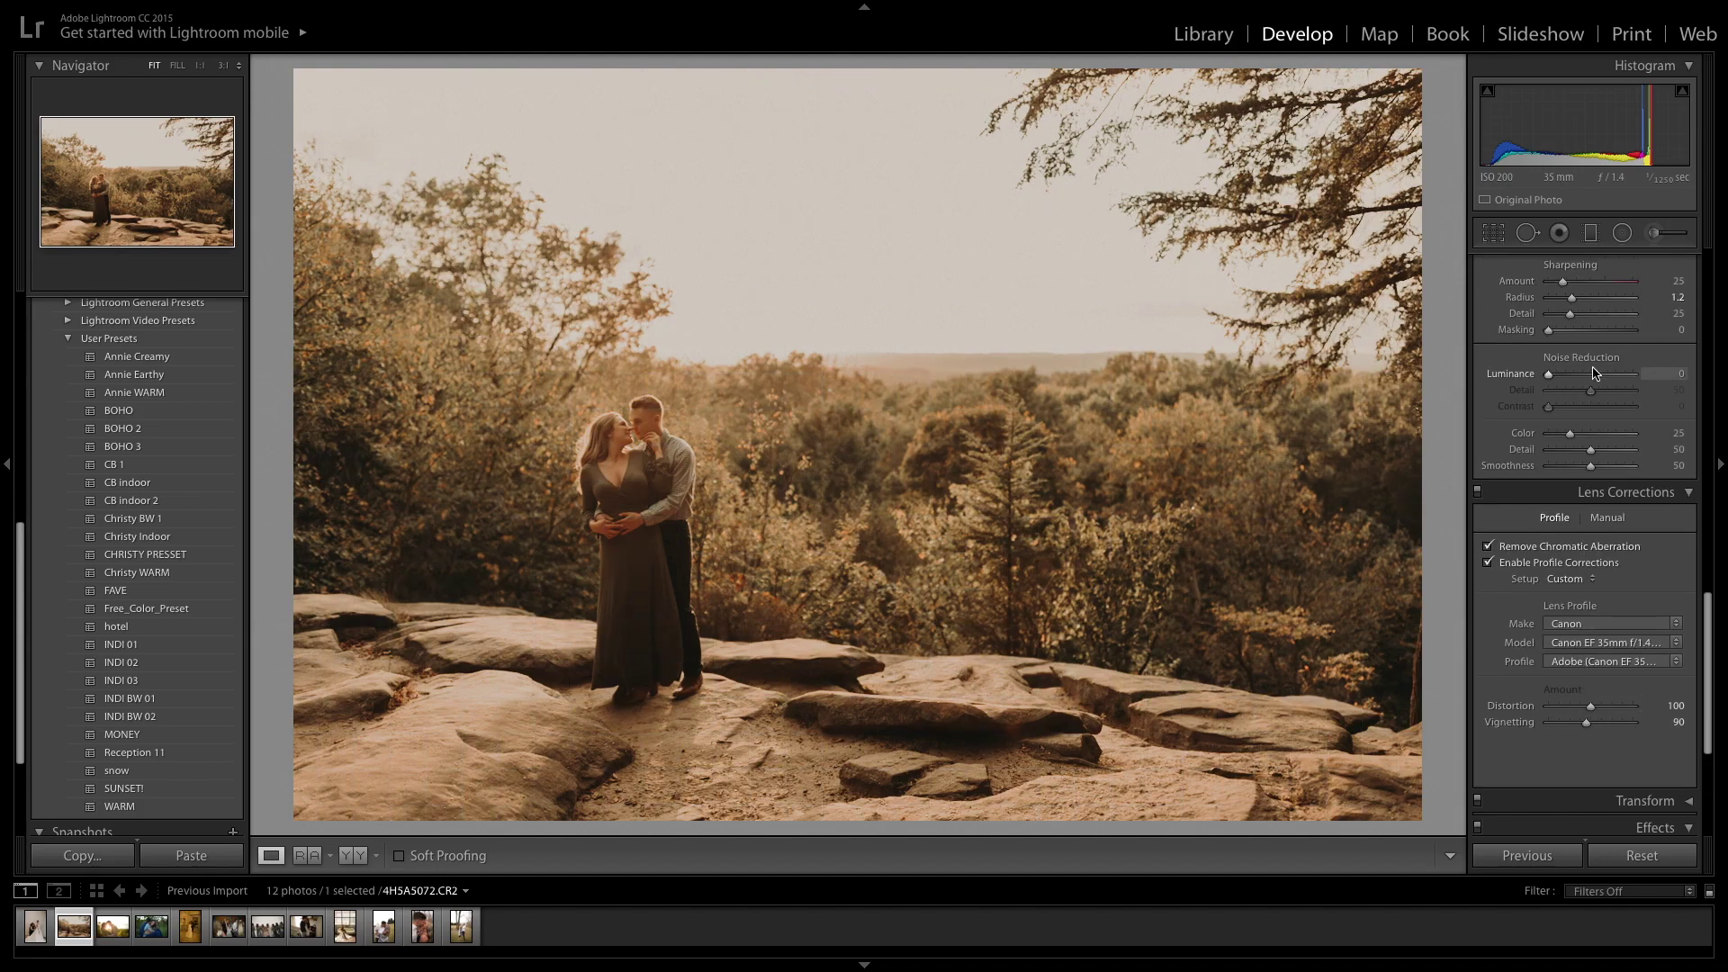
# Step: Reduce the grain Roughness slightly in the effects settings of the outdoor couple photo
pyautogui.scroll(-3, 1620, 507)
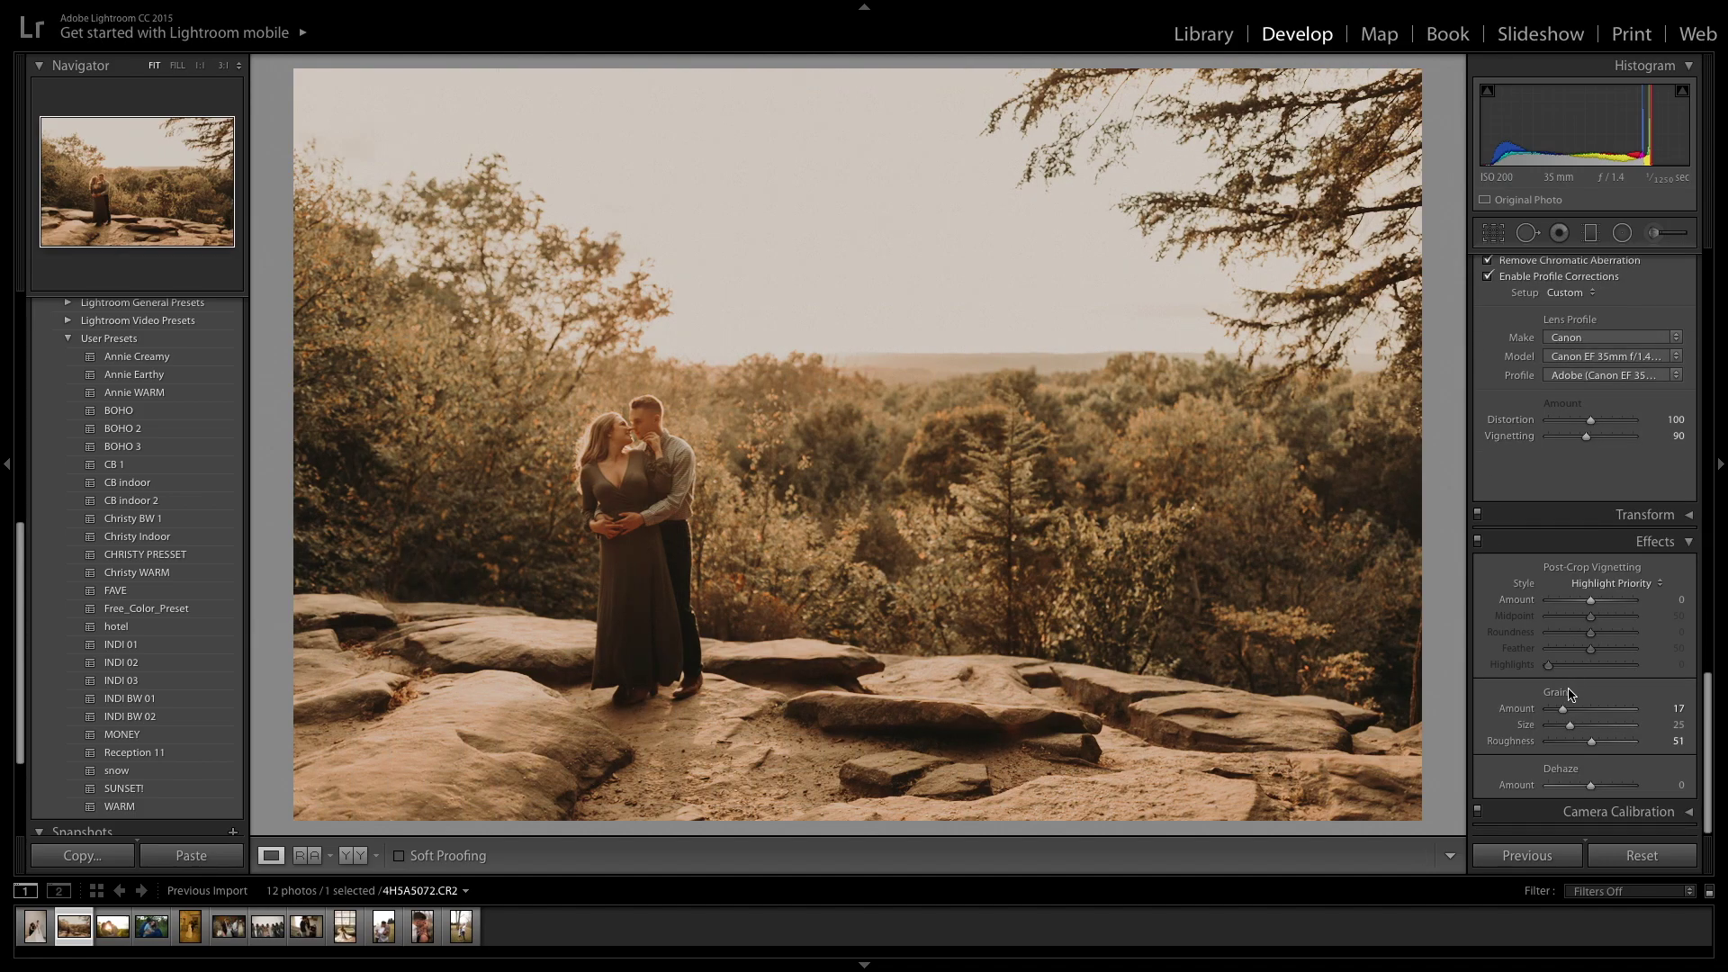
pyautogui.moveTo(1590, 744); pyautogui.dragTo(1572, 747)
pyautogui.scroll(12, 1571, 594)
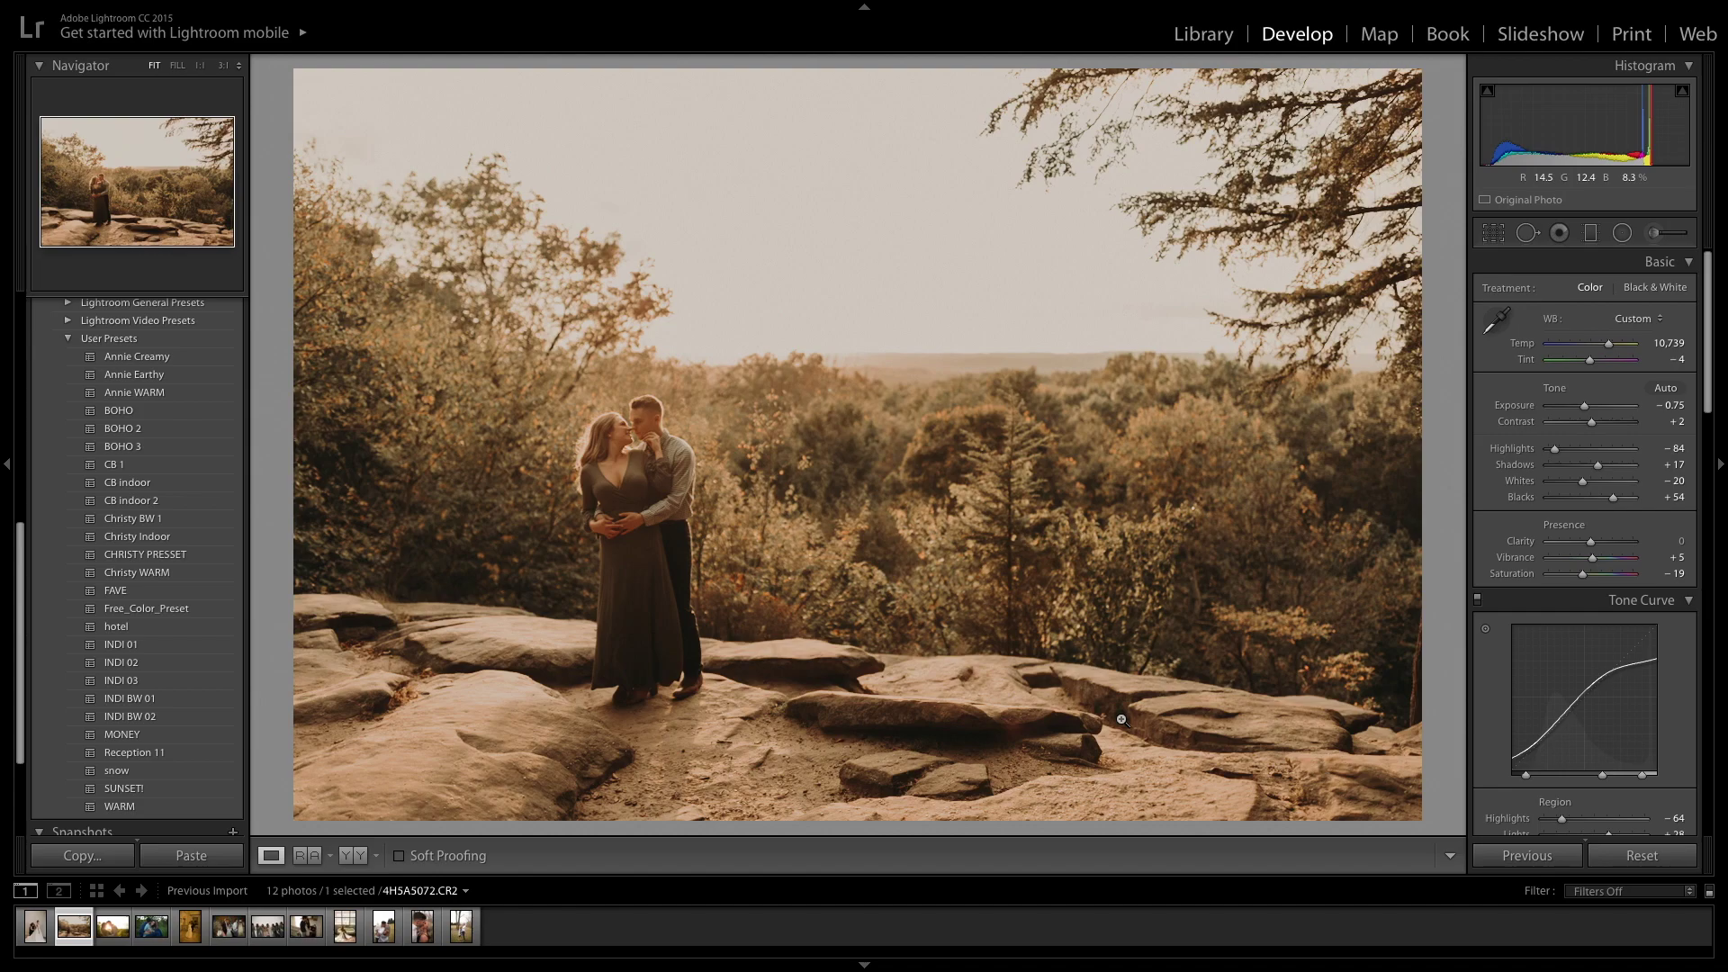
# Step: Copy the develop settings of 4H5A5072.CR2, leaving out Spot Removal and Crop, and paste them onto the kissing couple photo 4H5A5098.CR2
pyautogui.click(65, 859)
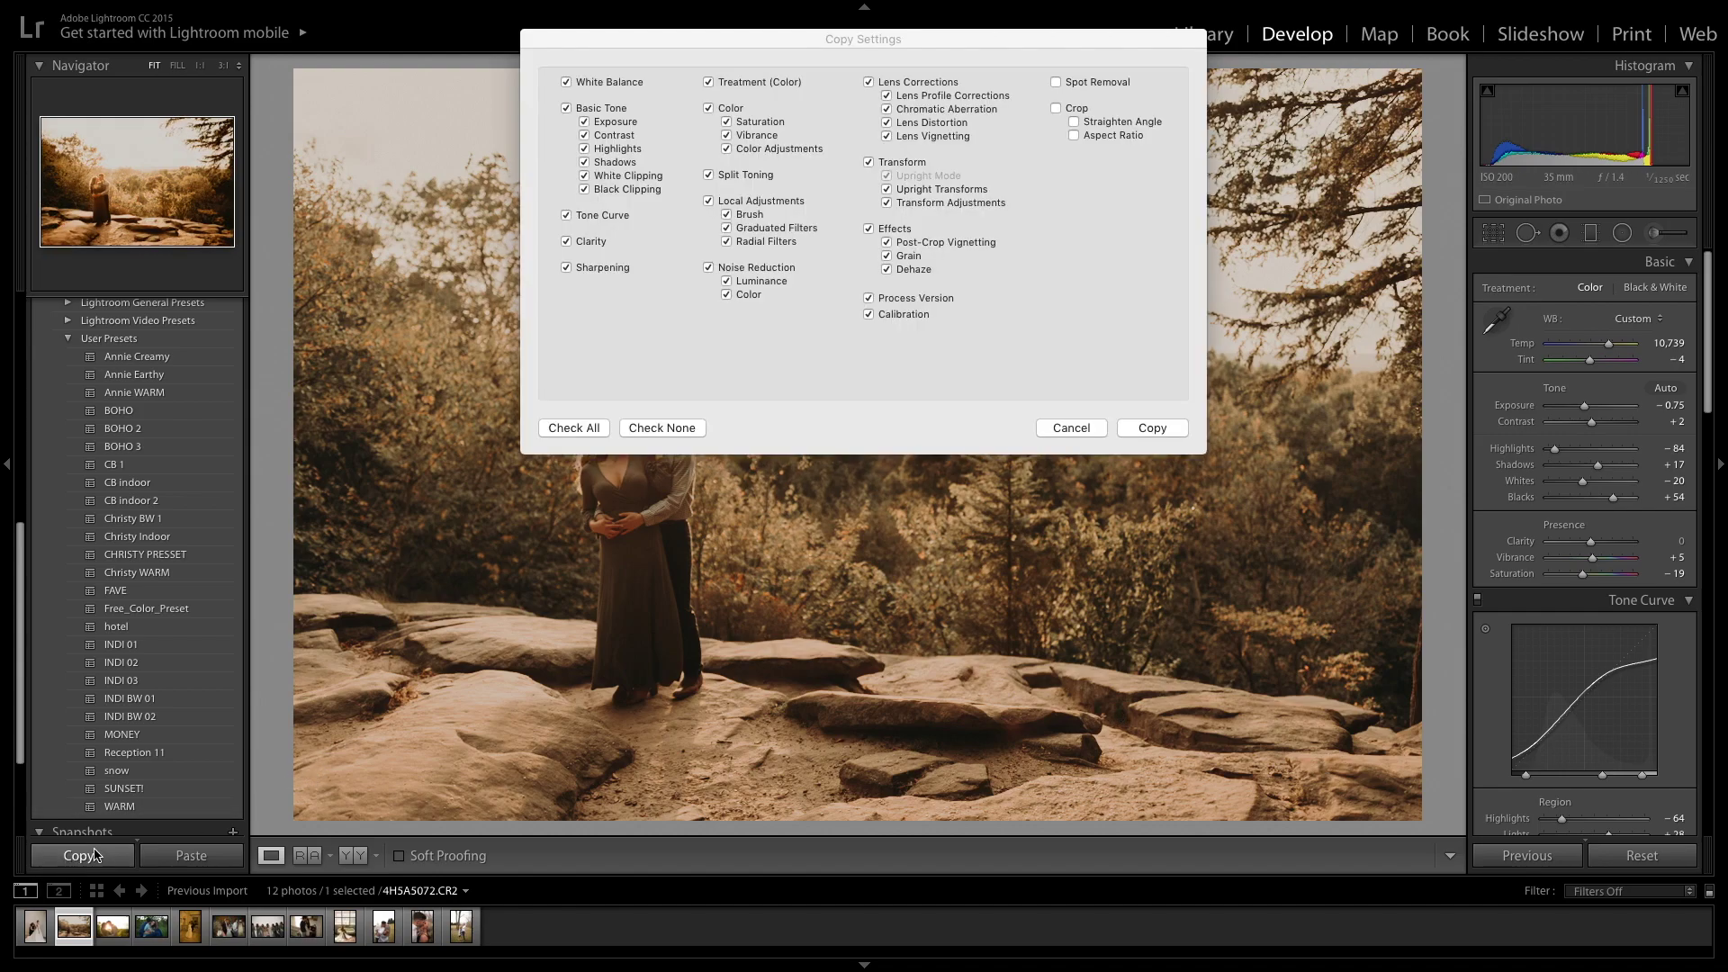
pyautogui.click(1150, 428)
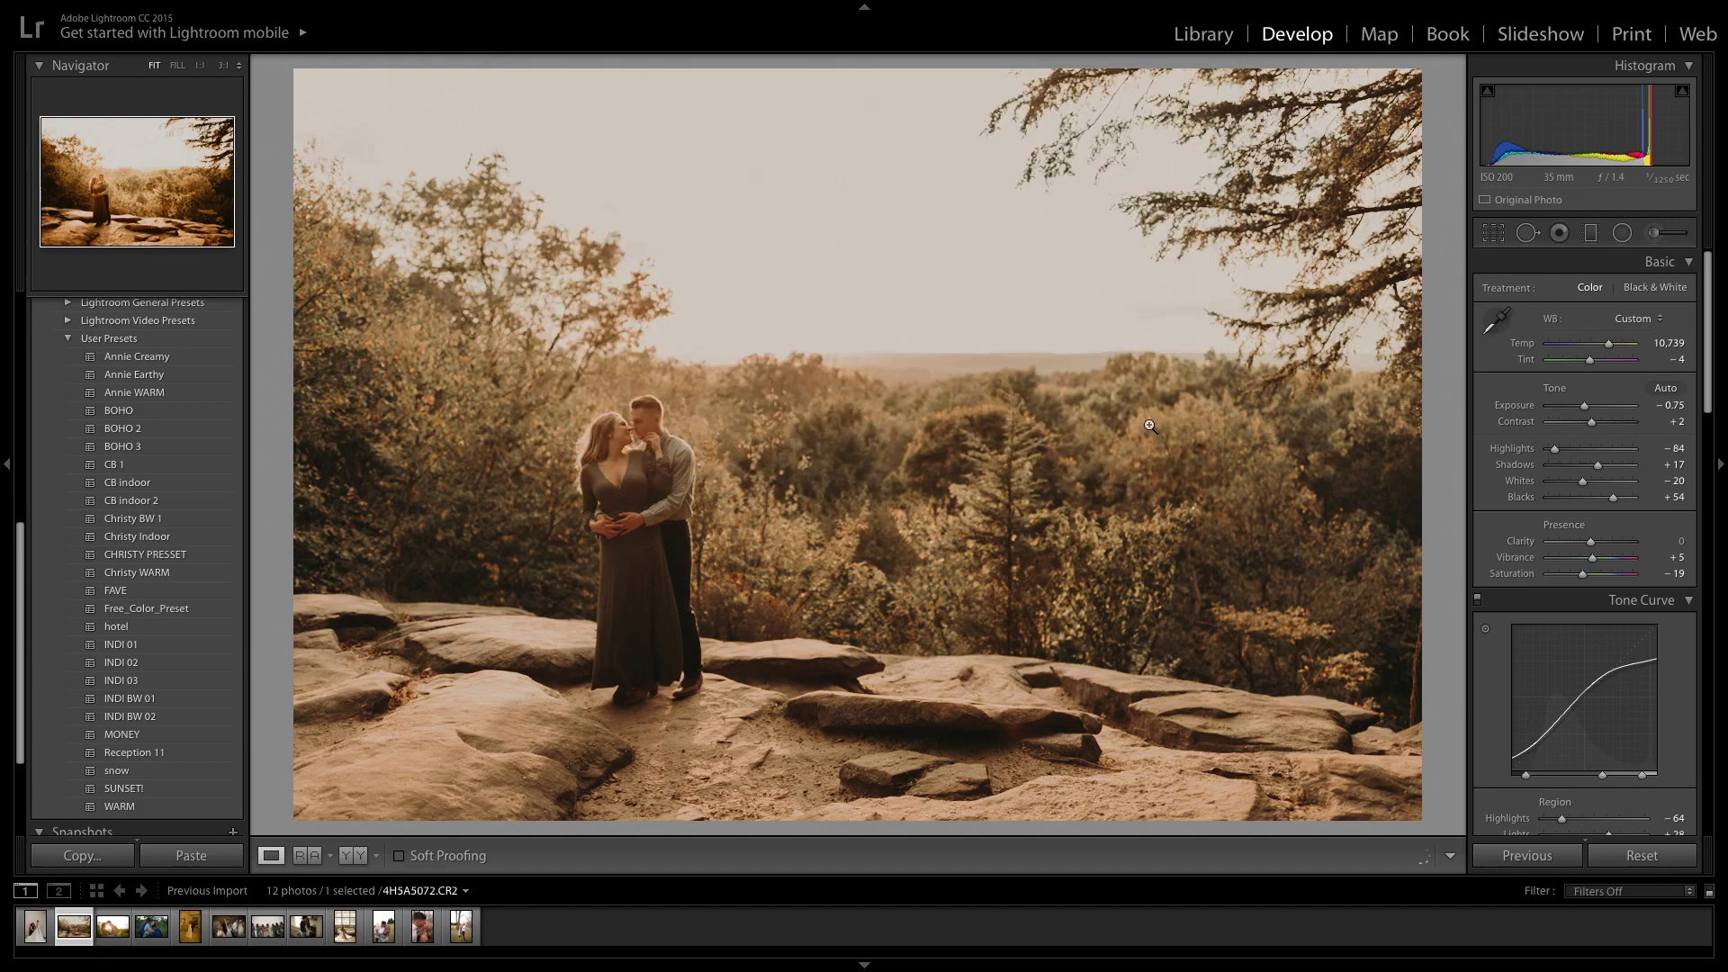
pyautogui.press('Right')
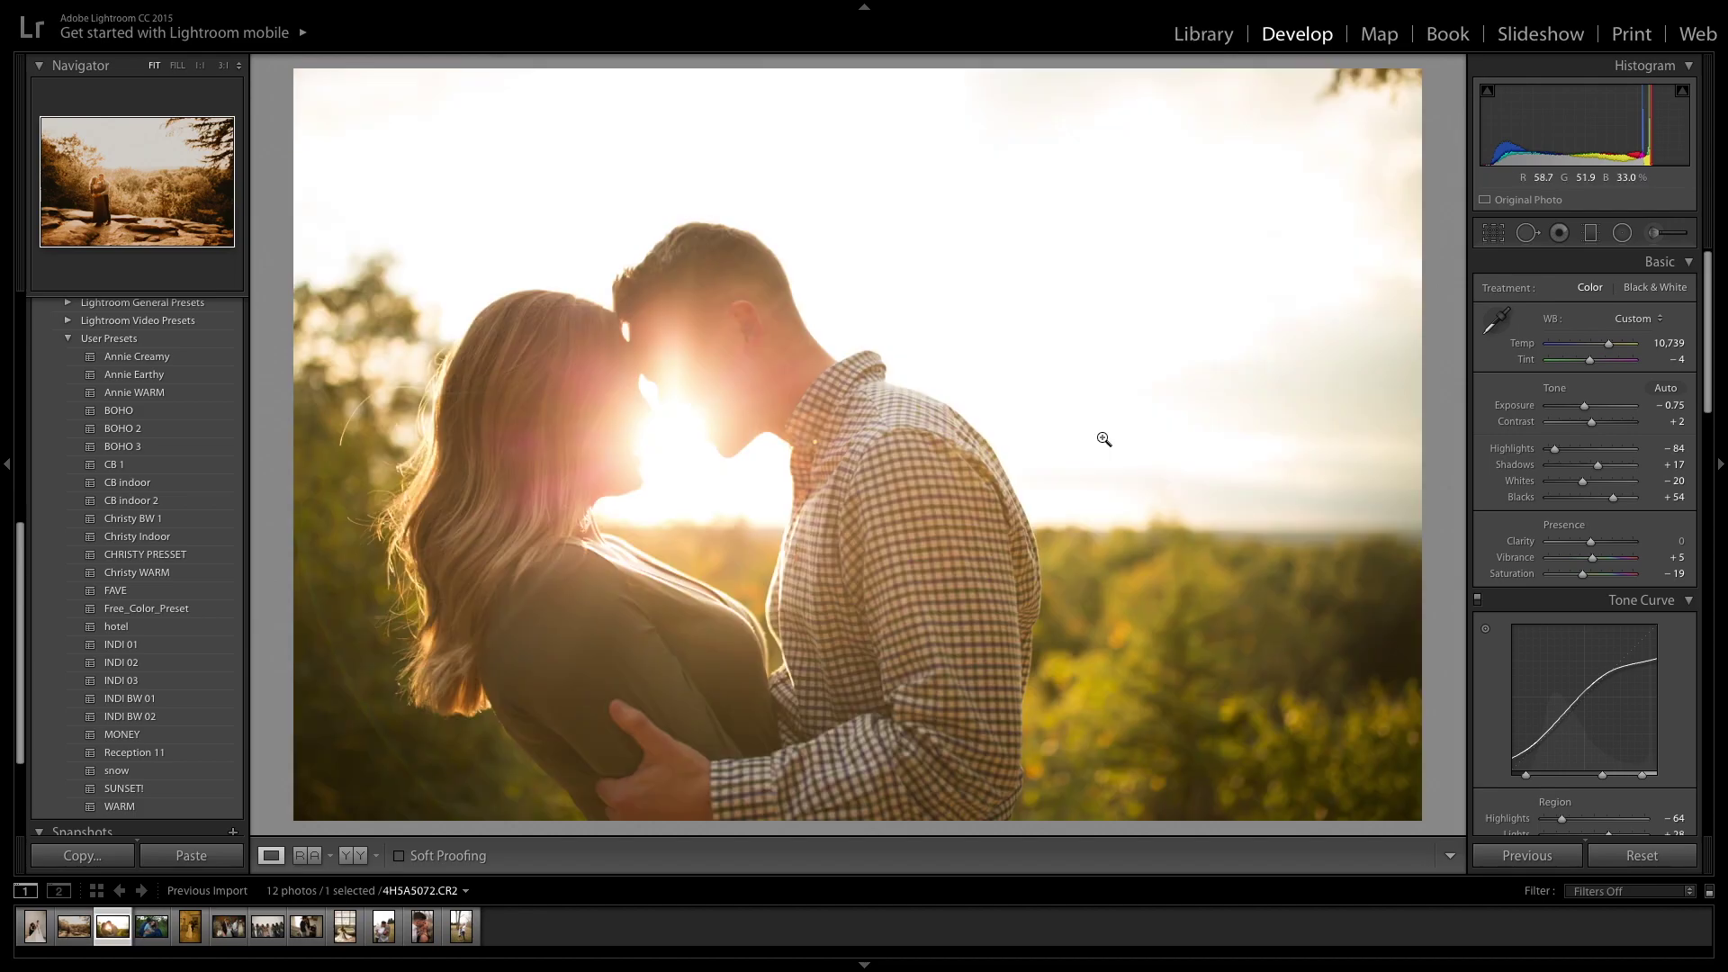
pyautogui.click(211, 858)
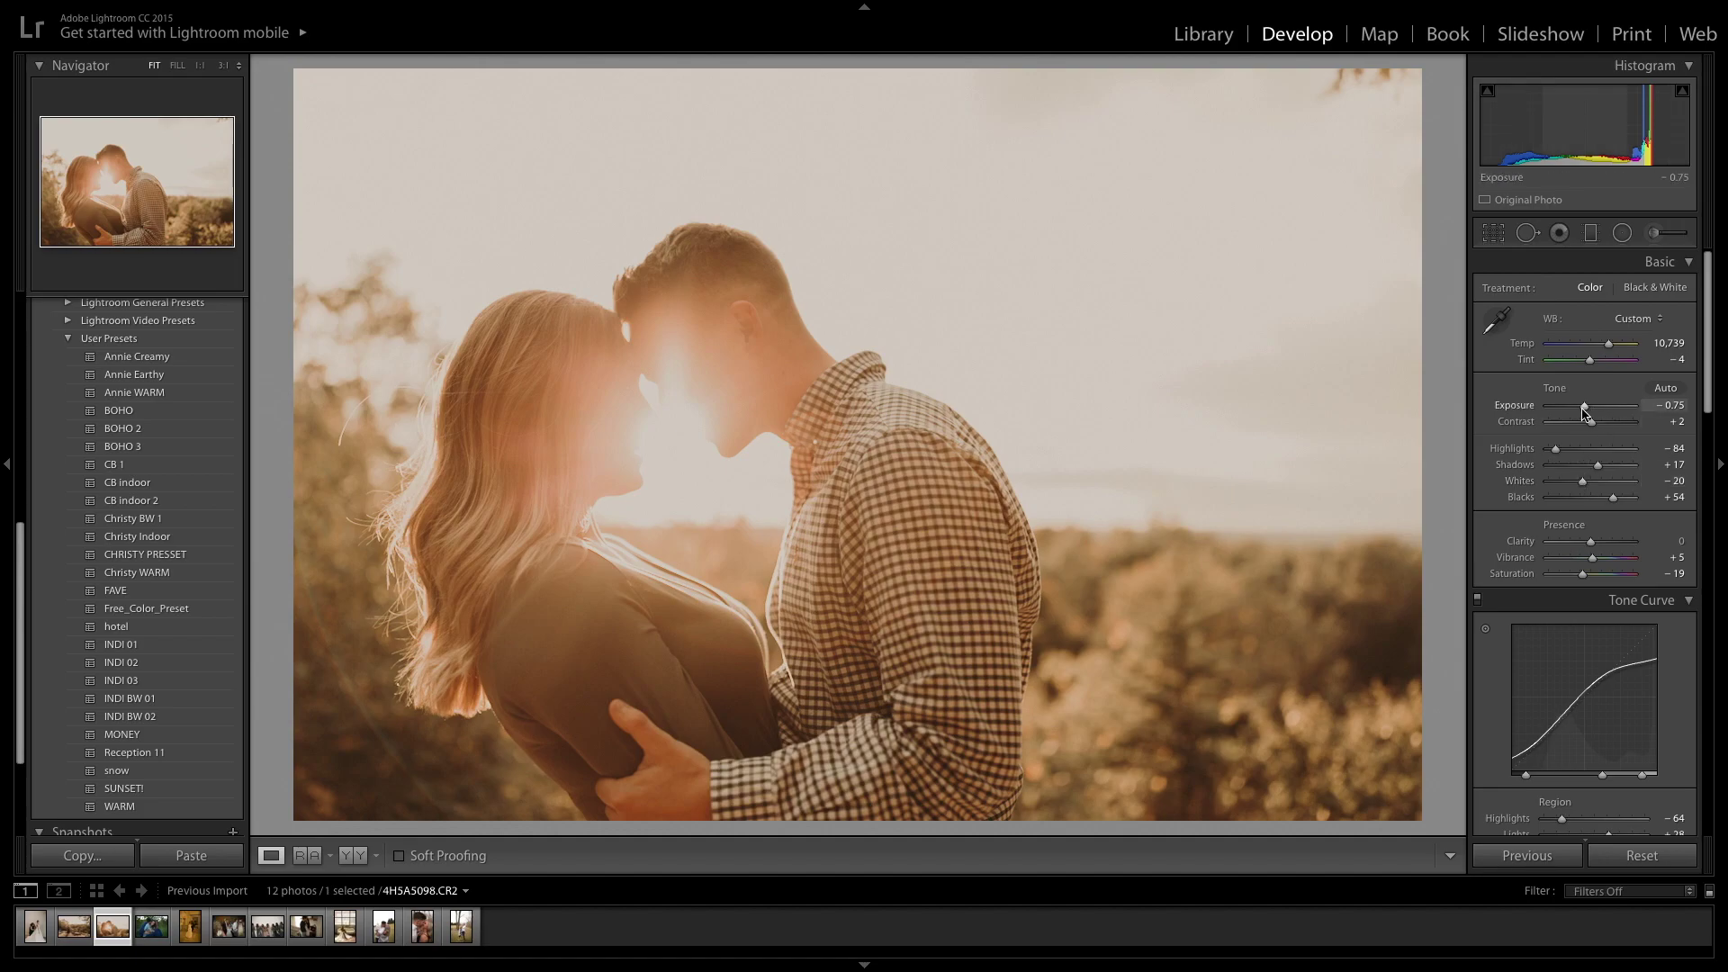
# Step: Set the kissing couple photo's Exposure to -2.45, Contrast to -44 and Highlights to -54, and check its remaining settings
pyautogui.moveTo(1583, 412); pyautogui.dragTo(1568, 458)
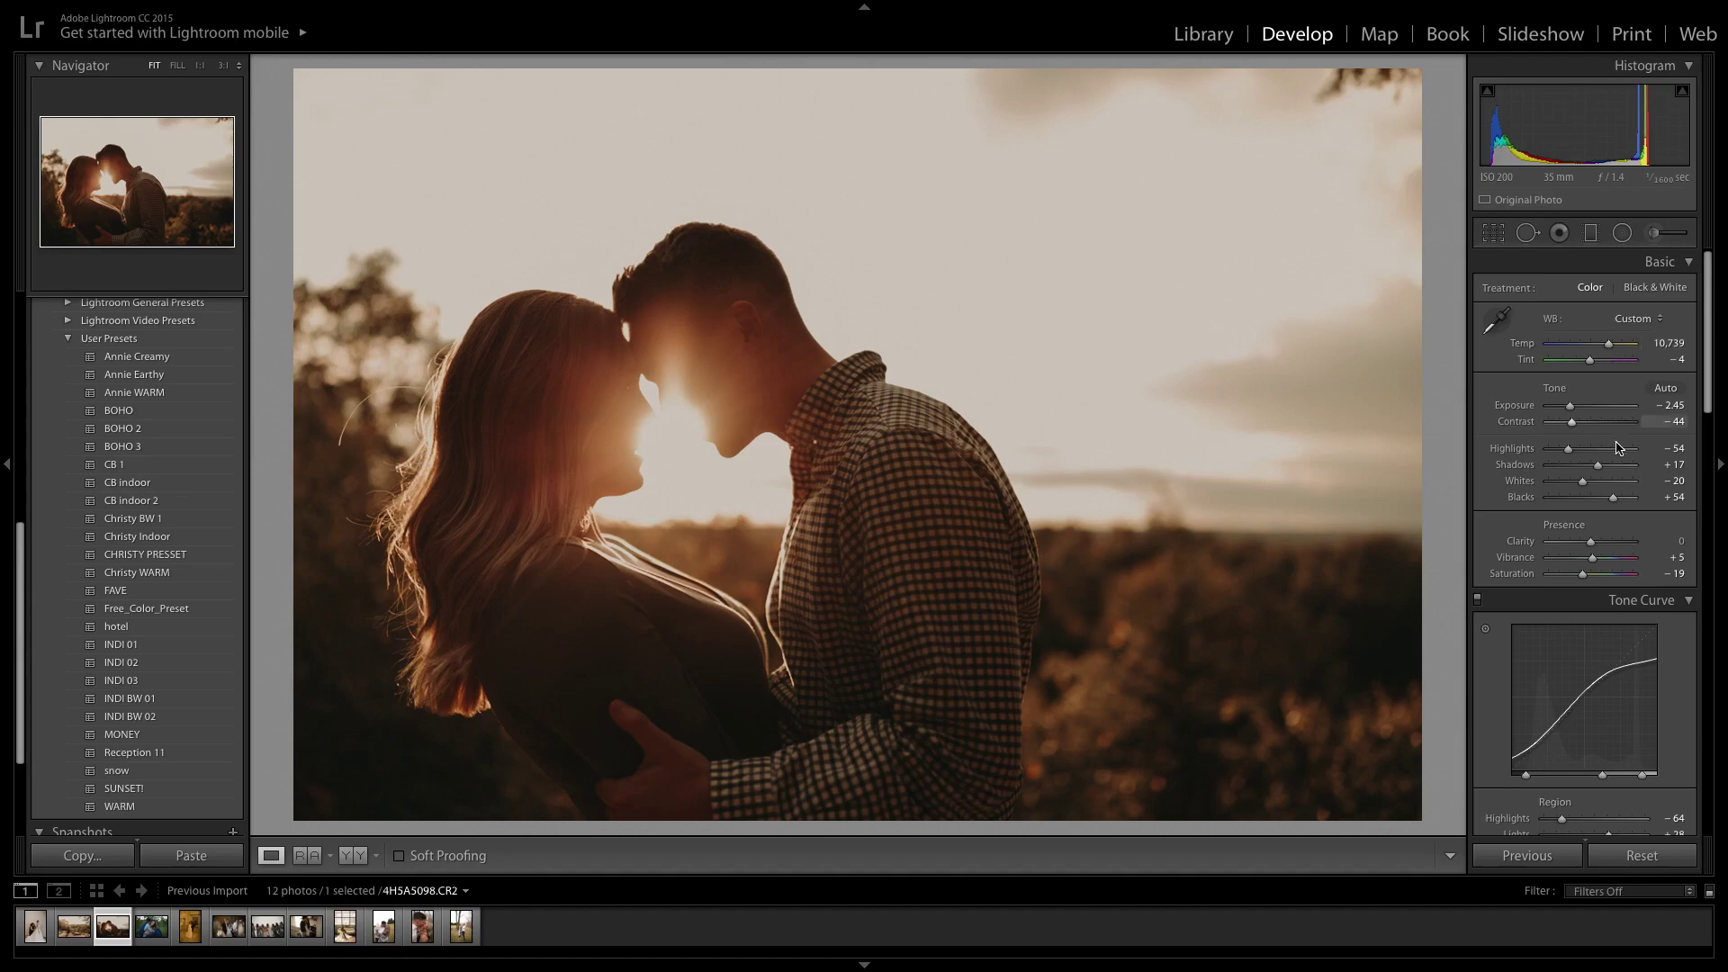
pyautogui.scroll(-2, 1612, 492)
pyautogui.scroll(-12, 1613, 492)
pyautogui.moveTo(1595, 414); pyautogui.dragTo(1596, 421)
pyautogui.scroll(14, 1597, 421)
# Step: Apply the BOHO user preset to the seated couple photo 4H5A8760.CR2 and set its Contrast to -8 and Exposure to +0.10
pyautogui.press('Right')
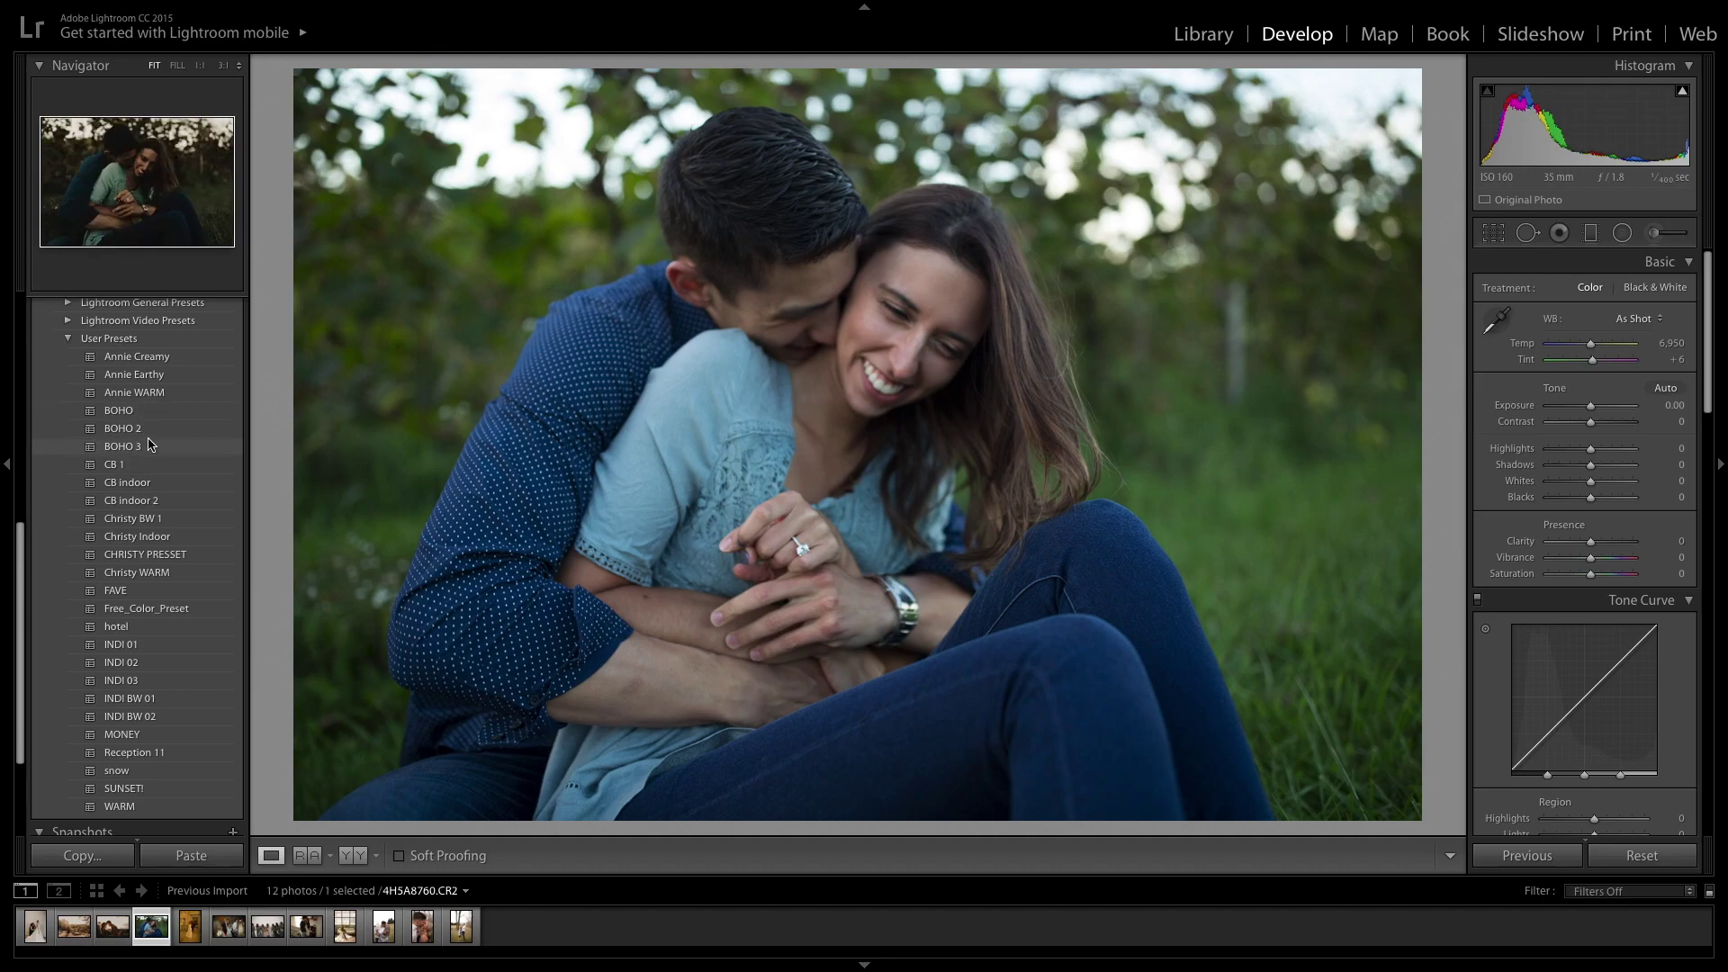
pyautogui.scroll(3, 149, 504)
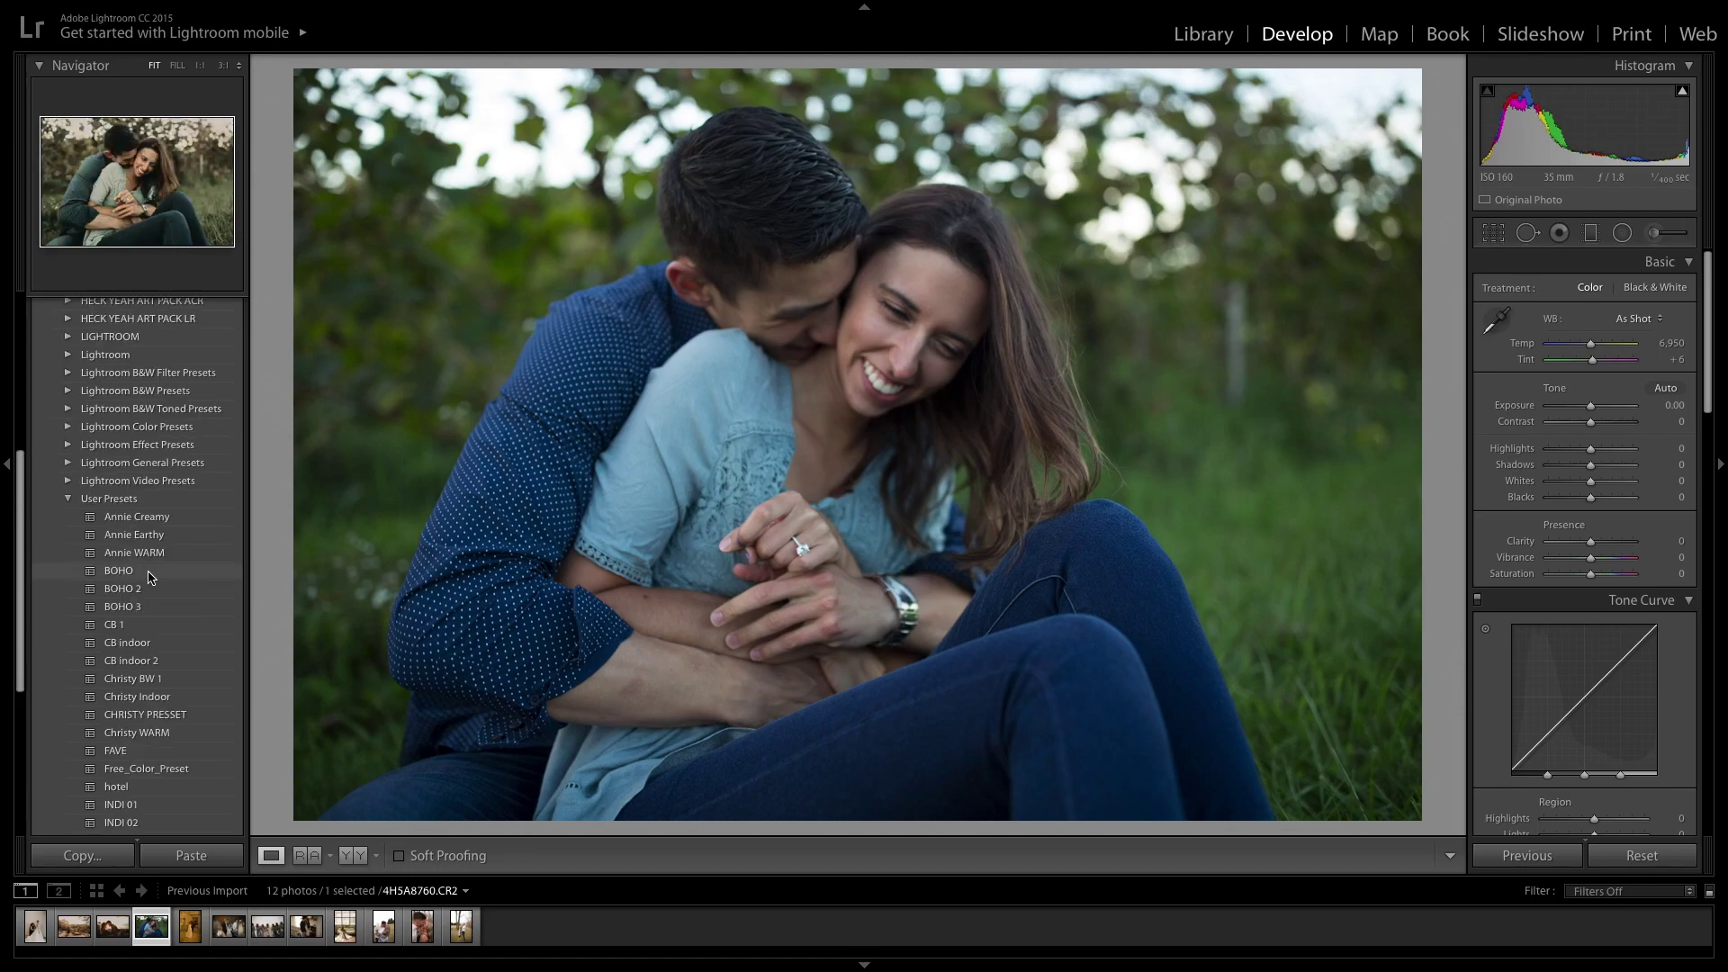
pyautogui.click(151, 572)
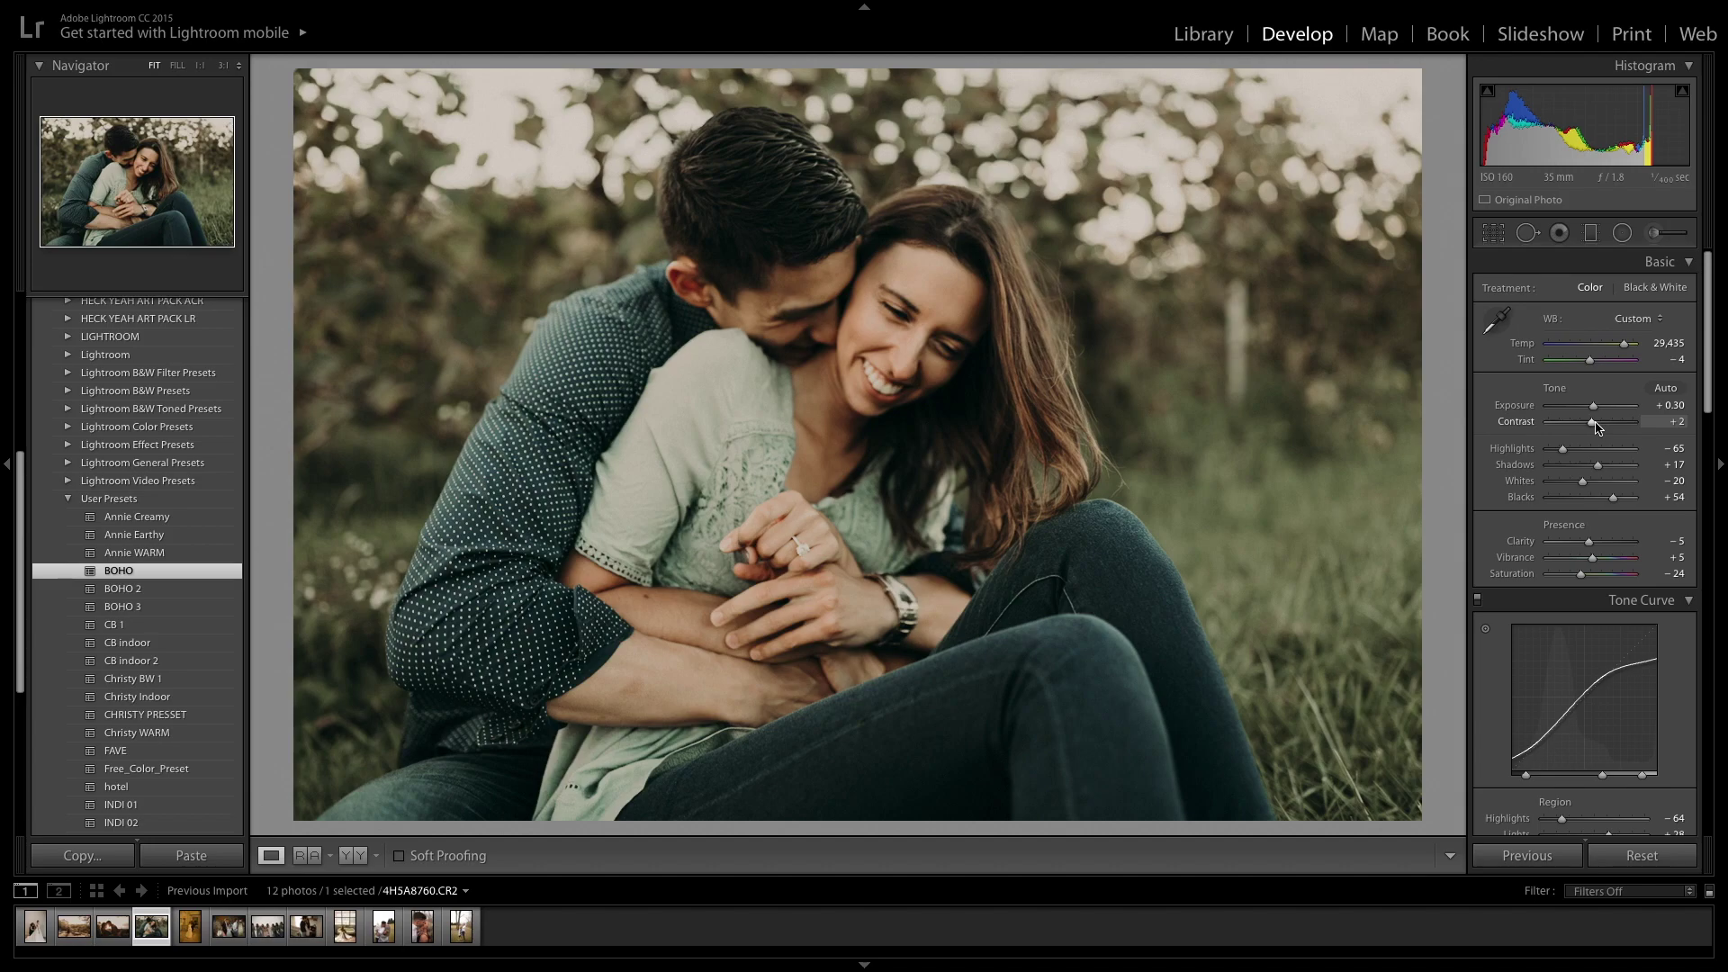
pyautogui.scroll(-2, 1595, 427)
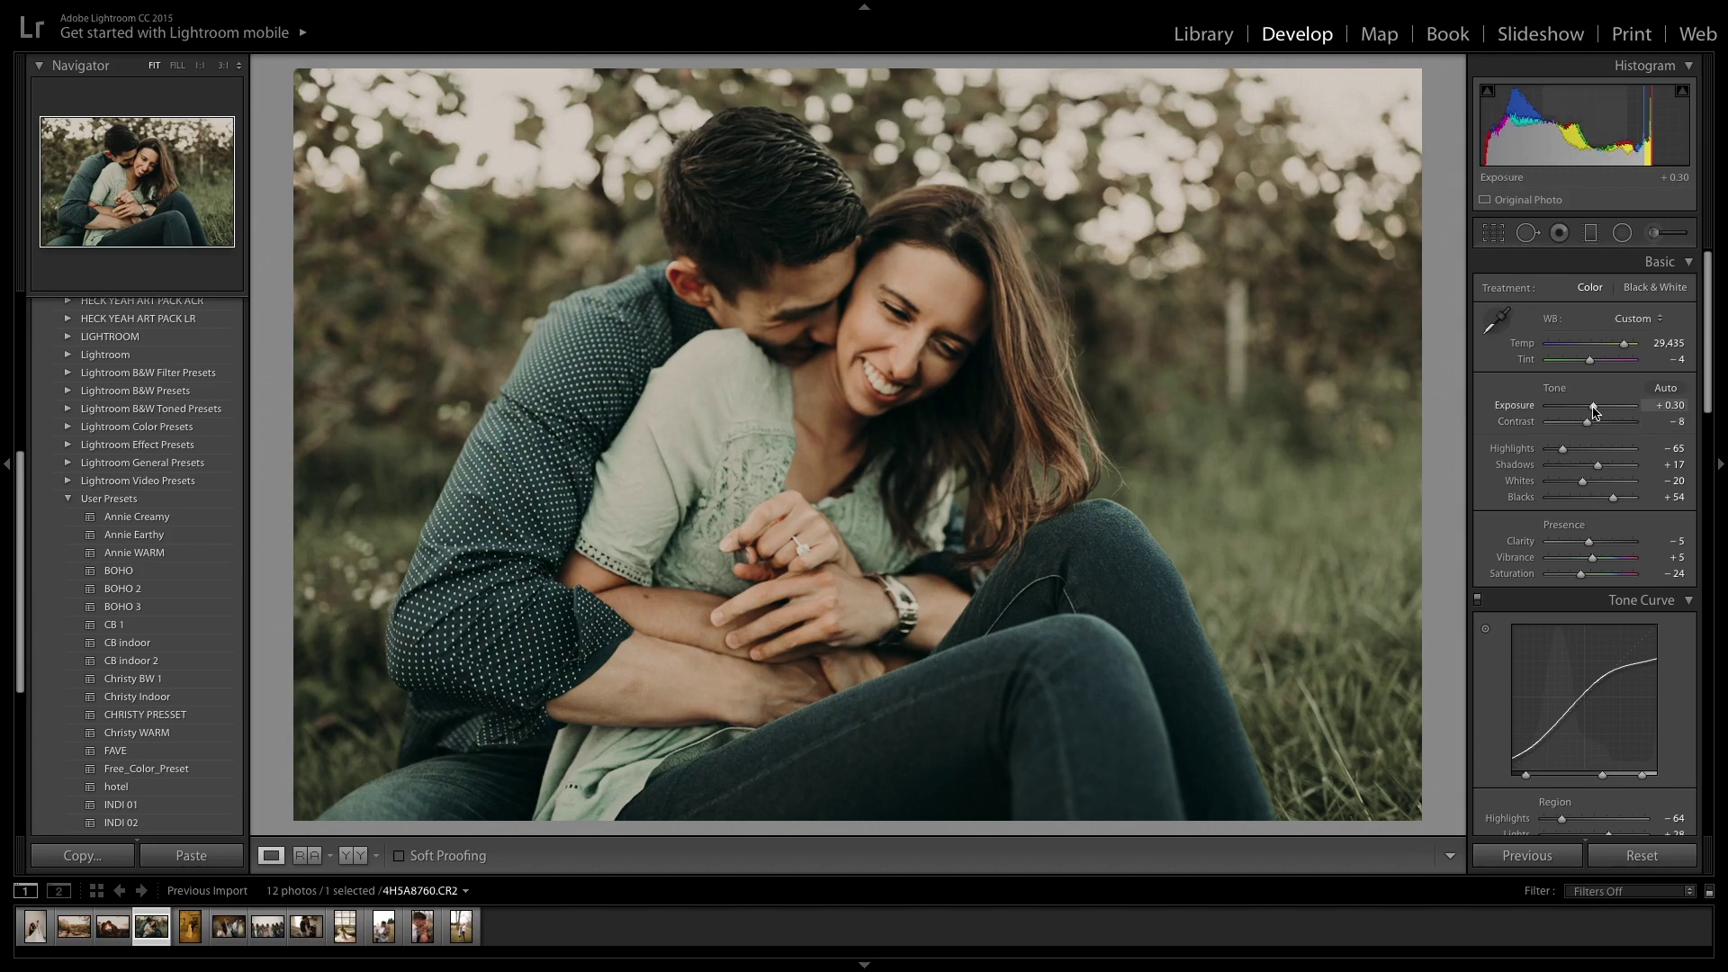
pyautogui.scroll(-2, 1594, 410)
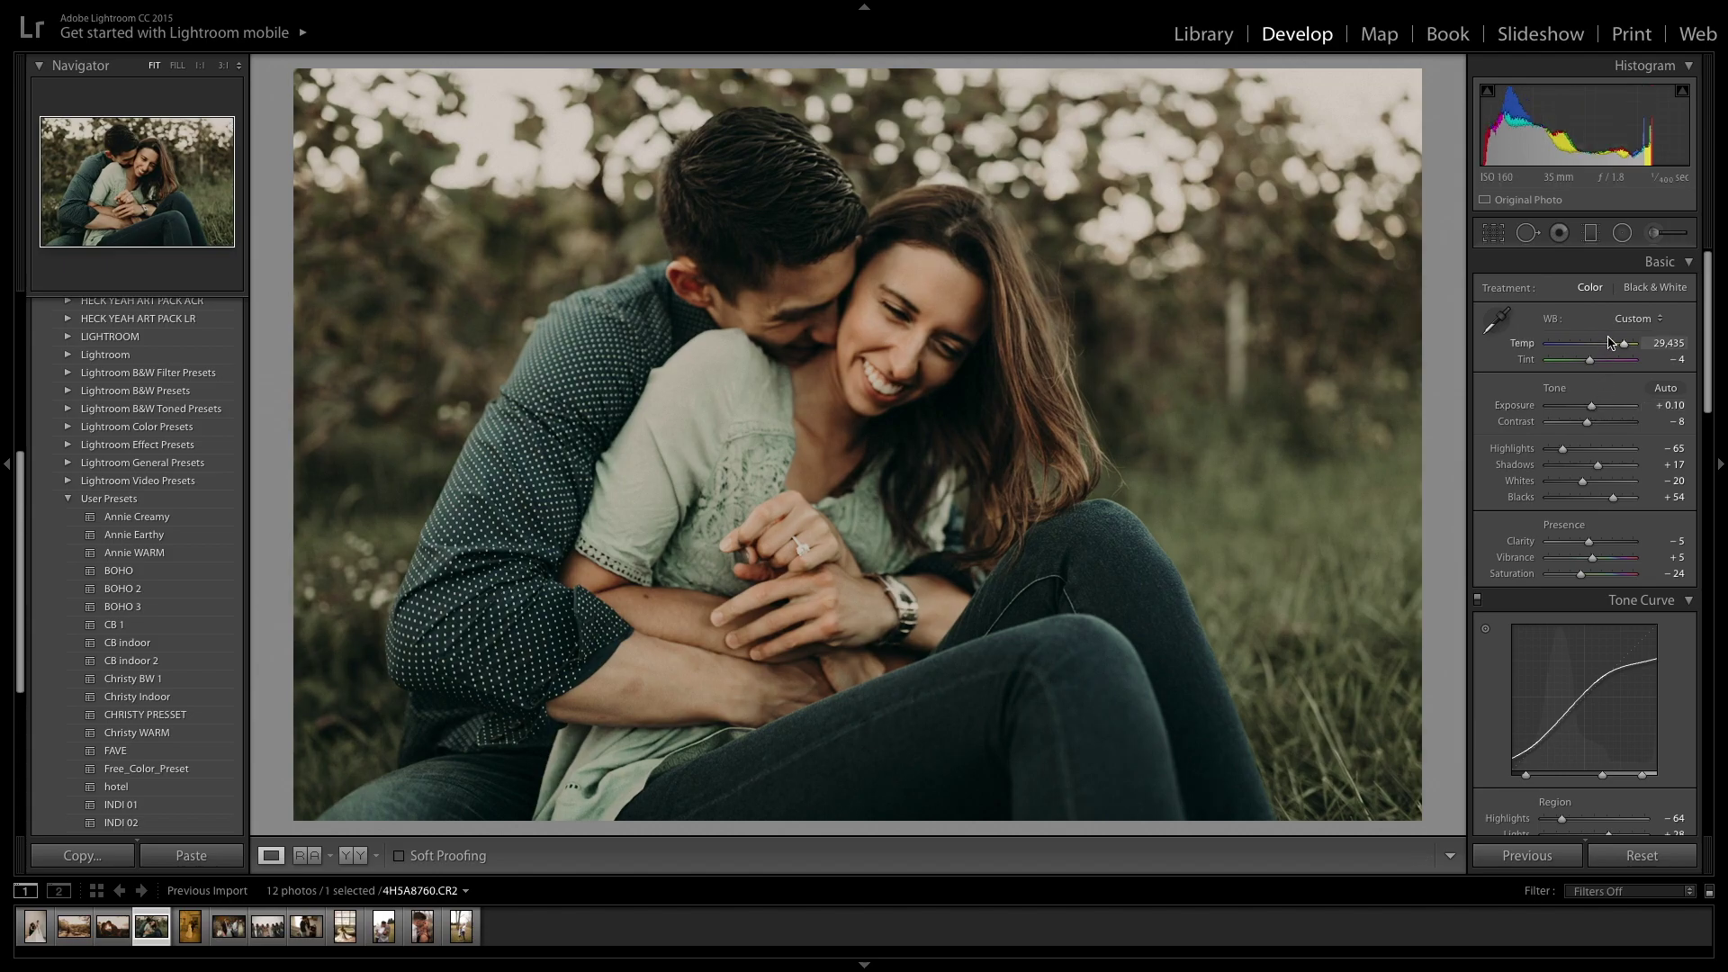
# Step: Set the seated couple photo's Temp to 40,517, Tint to +1, Clarity to +5 and the tone curve's Darks to +4
pyautogui.scroll(3, 1628, 348)
pyautogui.scroll(-5, 1612, 363)
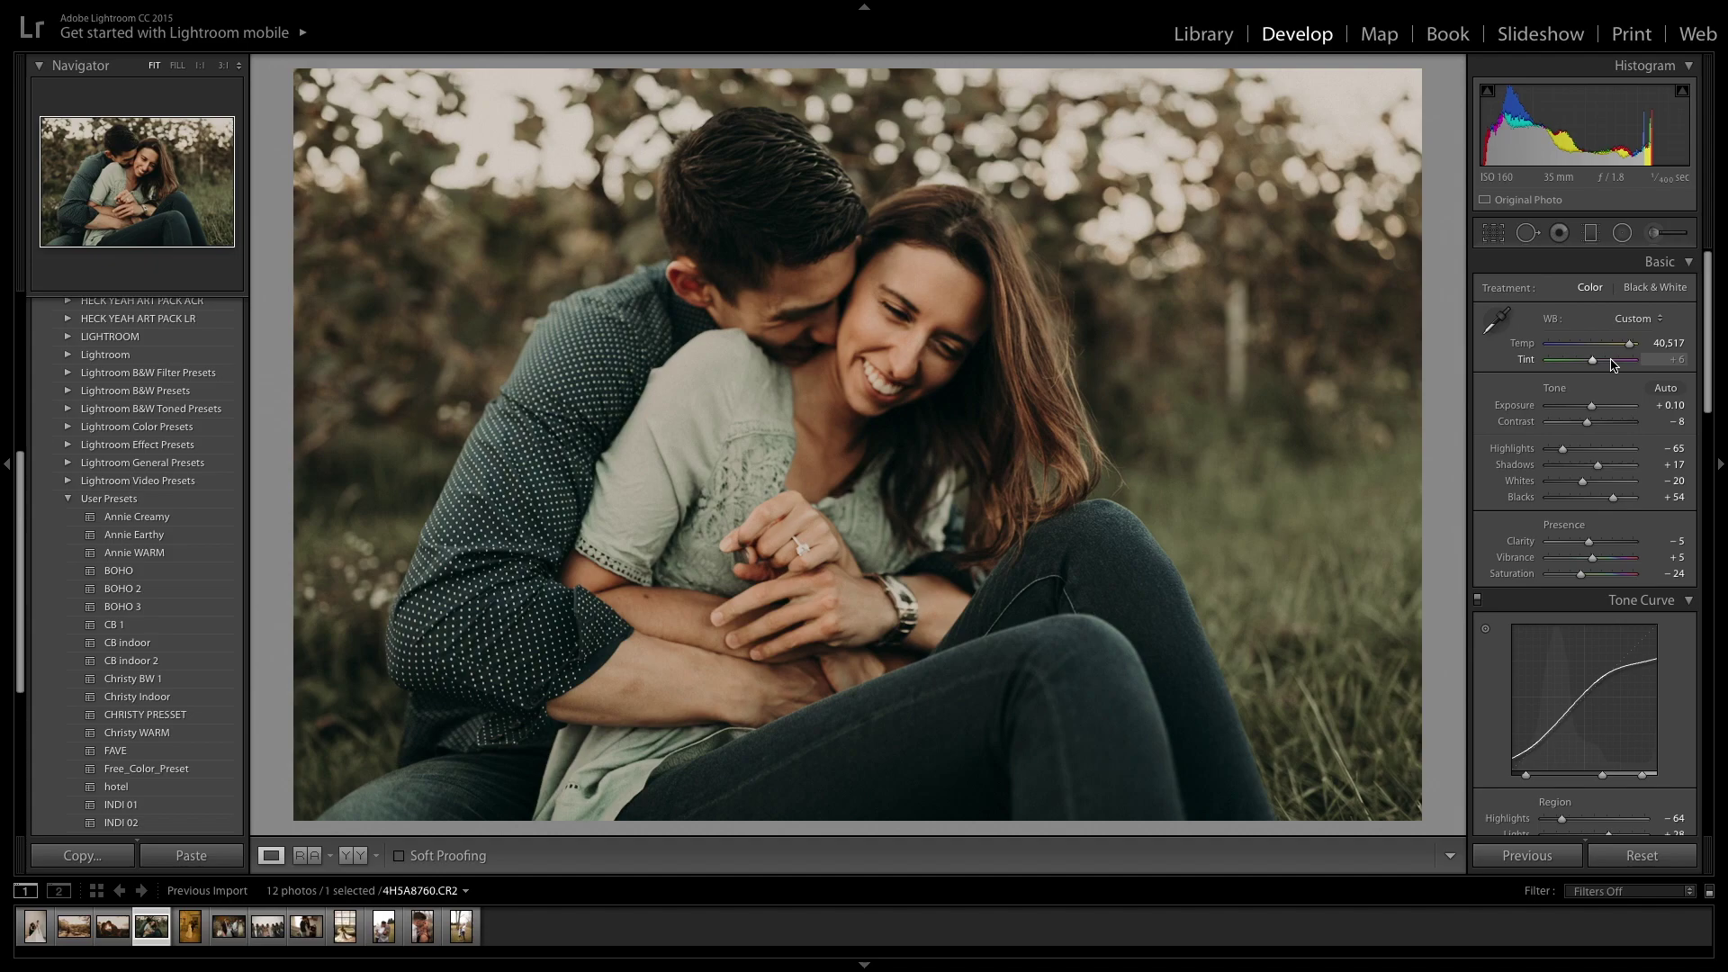
pyautogui.scroll(5, 1597, 547)
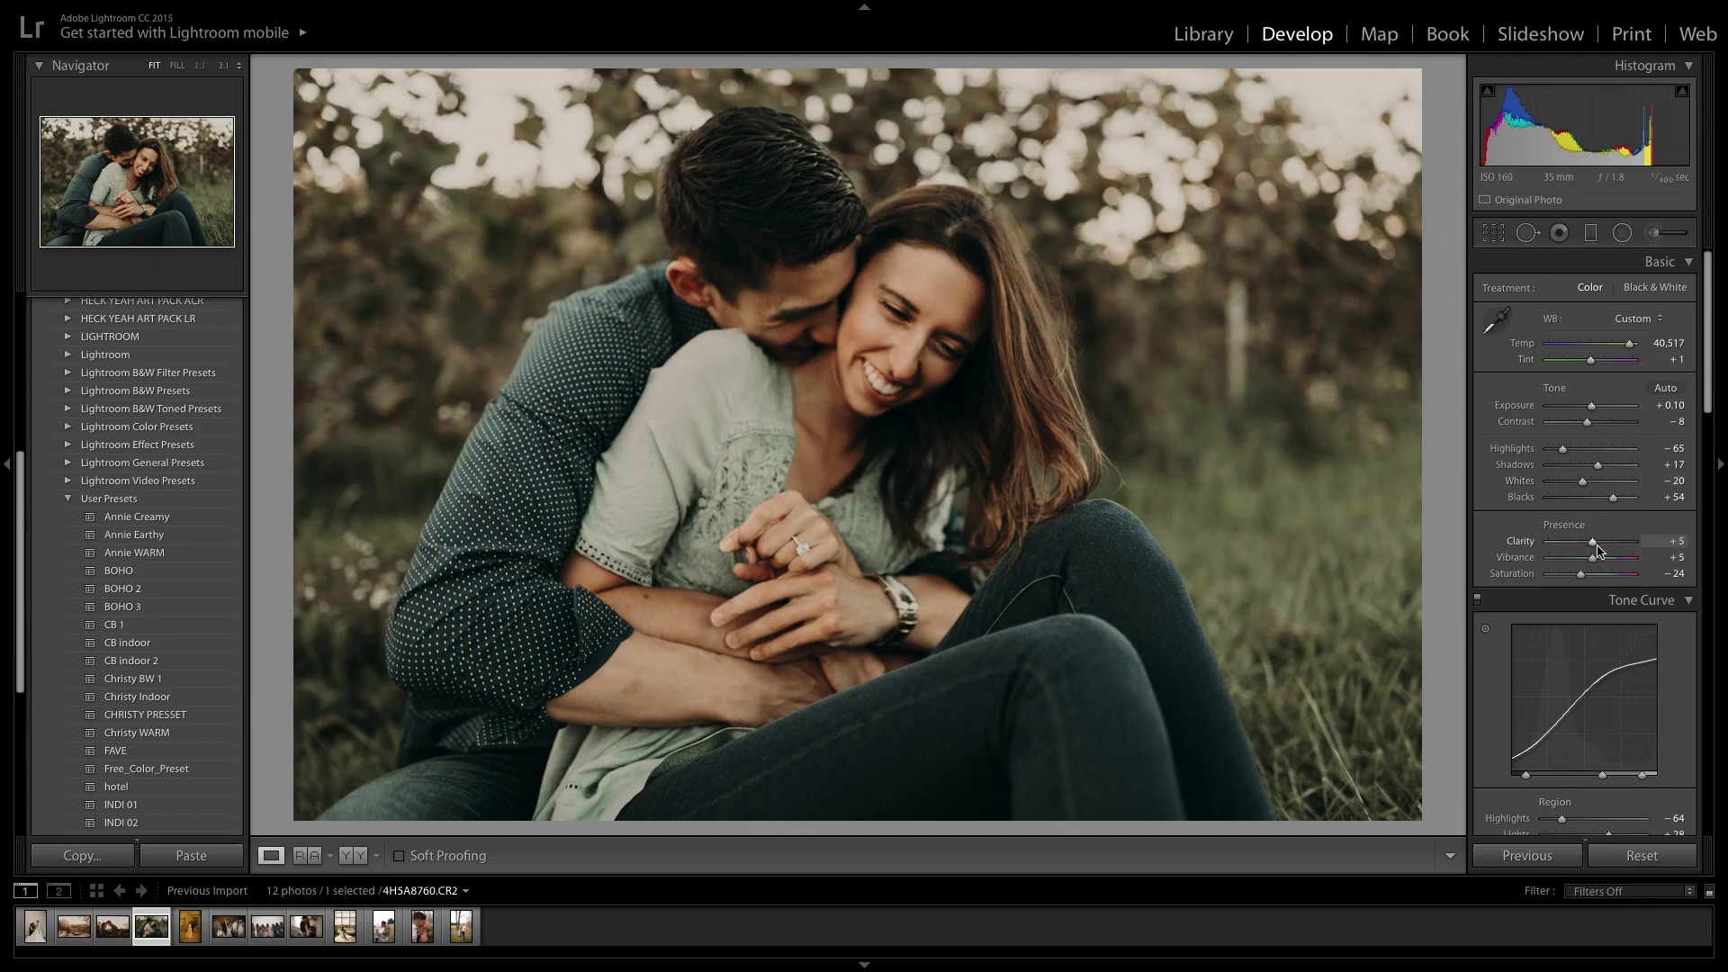
pyautogui.scroll(-5, 1600, 594)
pyautogui.scroll(5, 1602, 636)
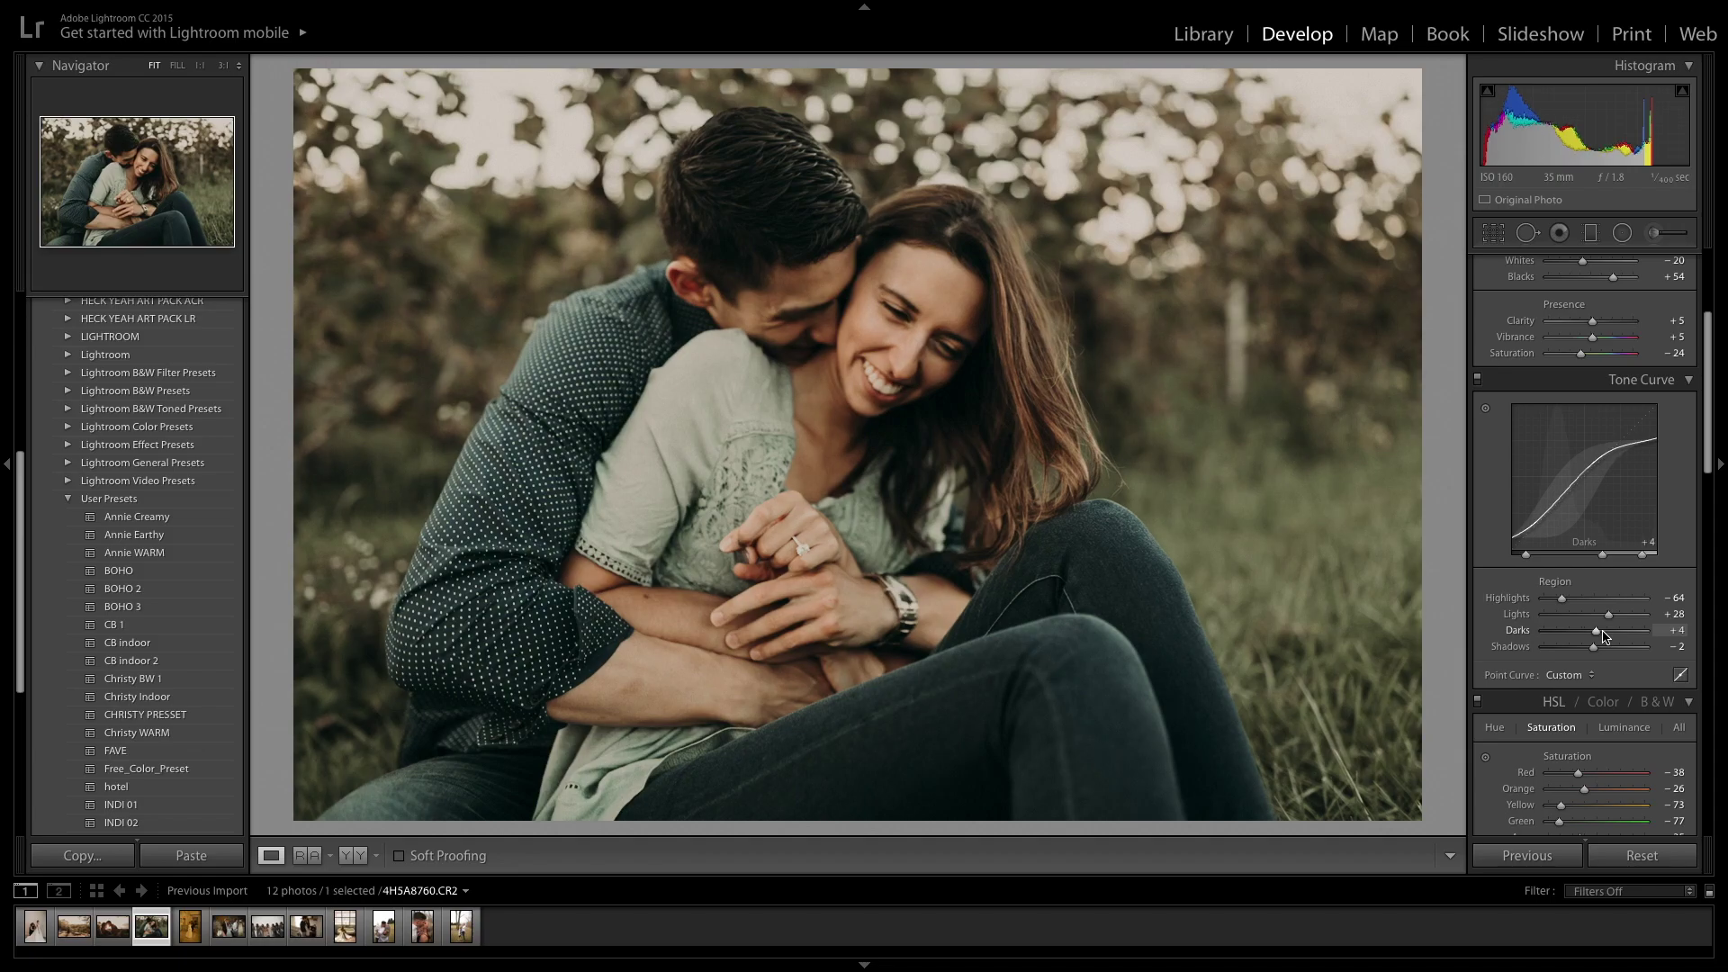
# Step: Check the seated couple photo's HSL, split toning, detail and lens correction settings, and set its Highlights to -44
pyautogui.scroll(-6, 1602, 637)
pyautogui.scroll(-5, 1607, 630)
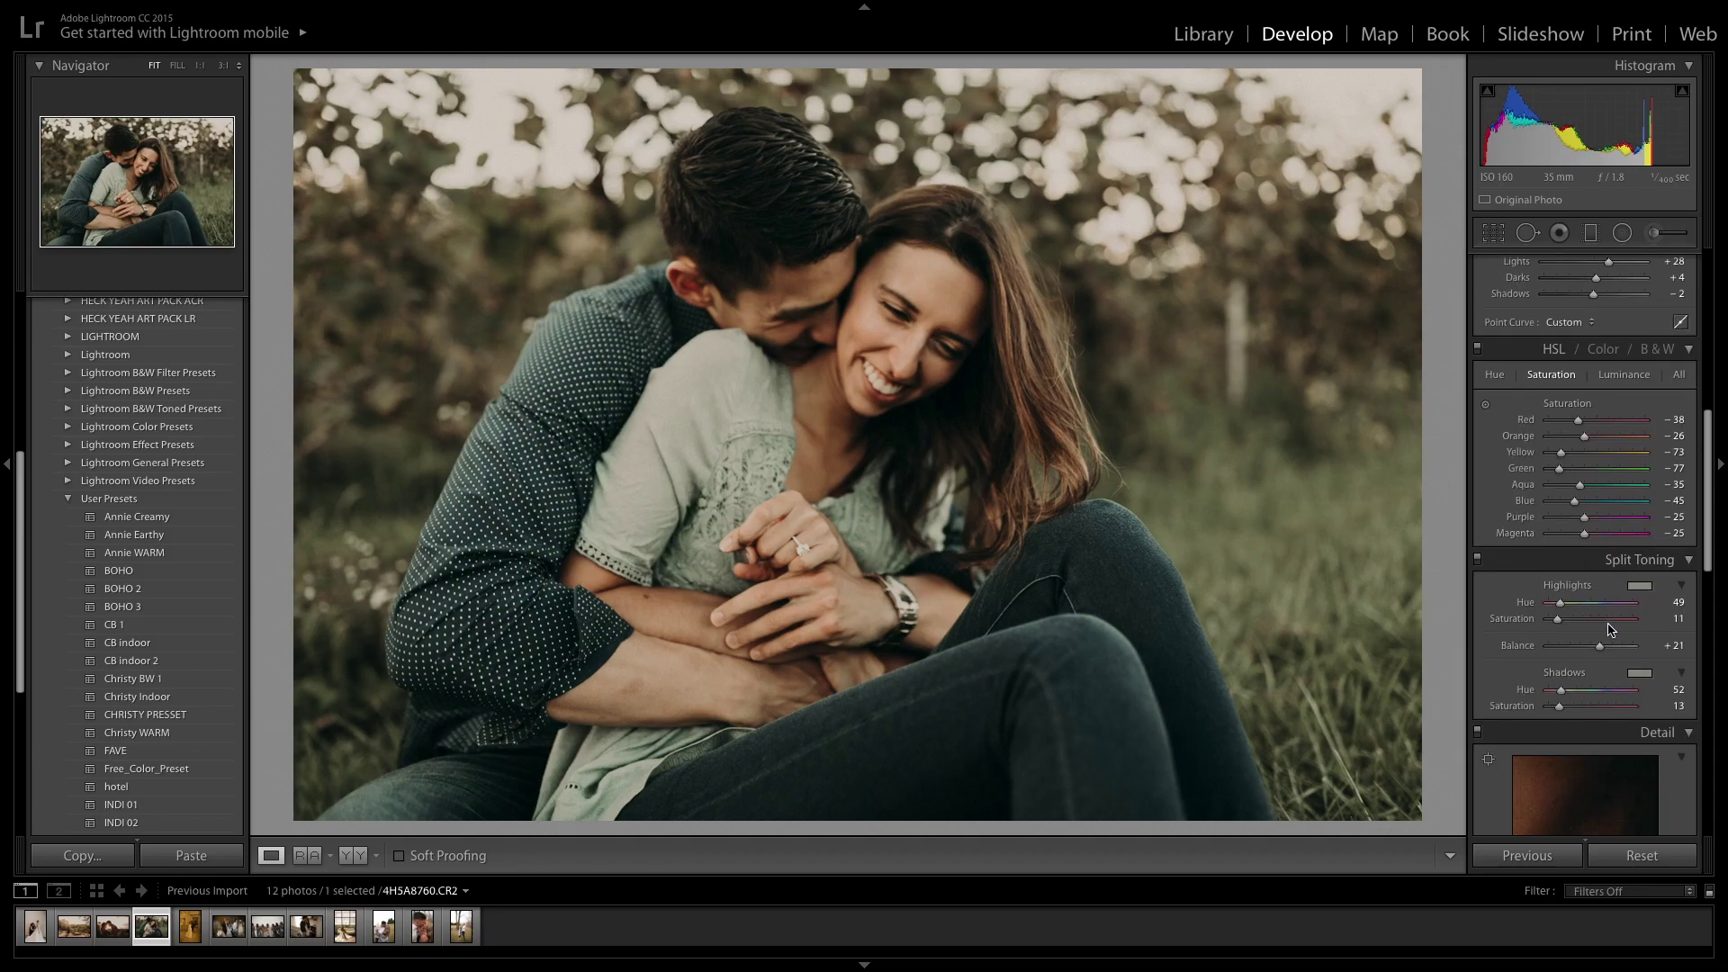
pyautogui.scroll(-6, 1607, 624)
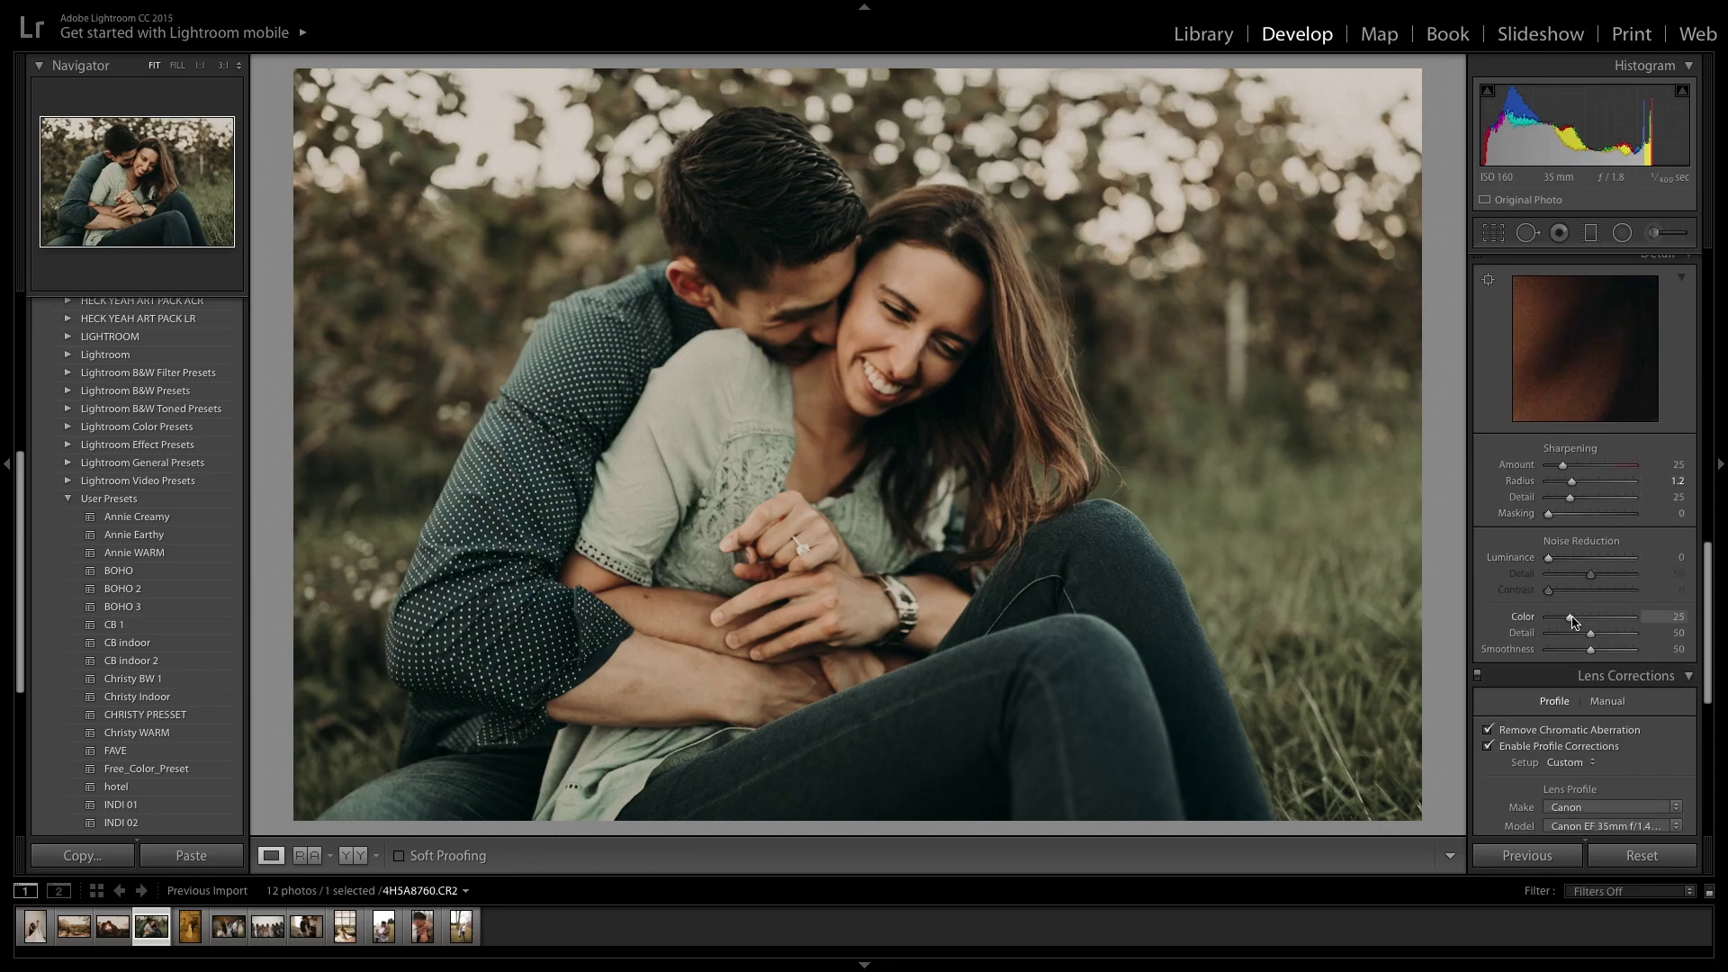
pyautogui.scroll(-5, 1573, 622)
pyautogui.scroll(-6, 1573, 623)
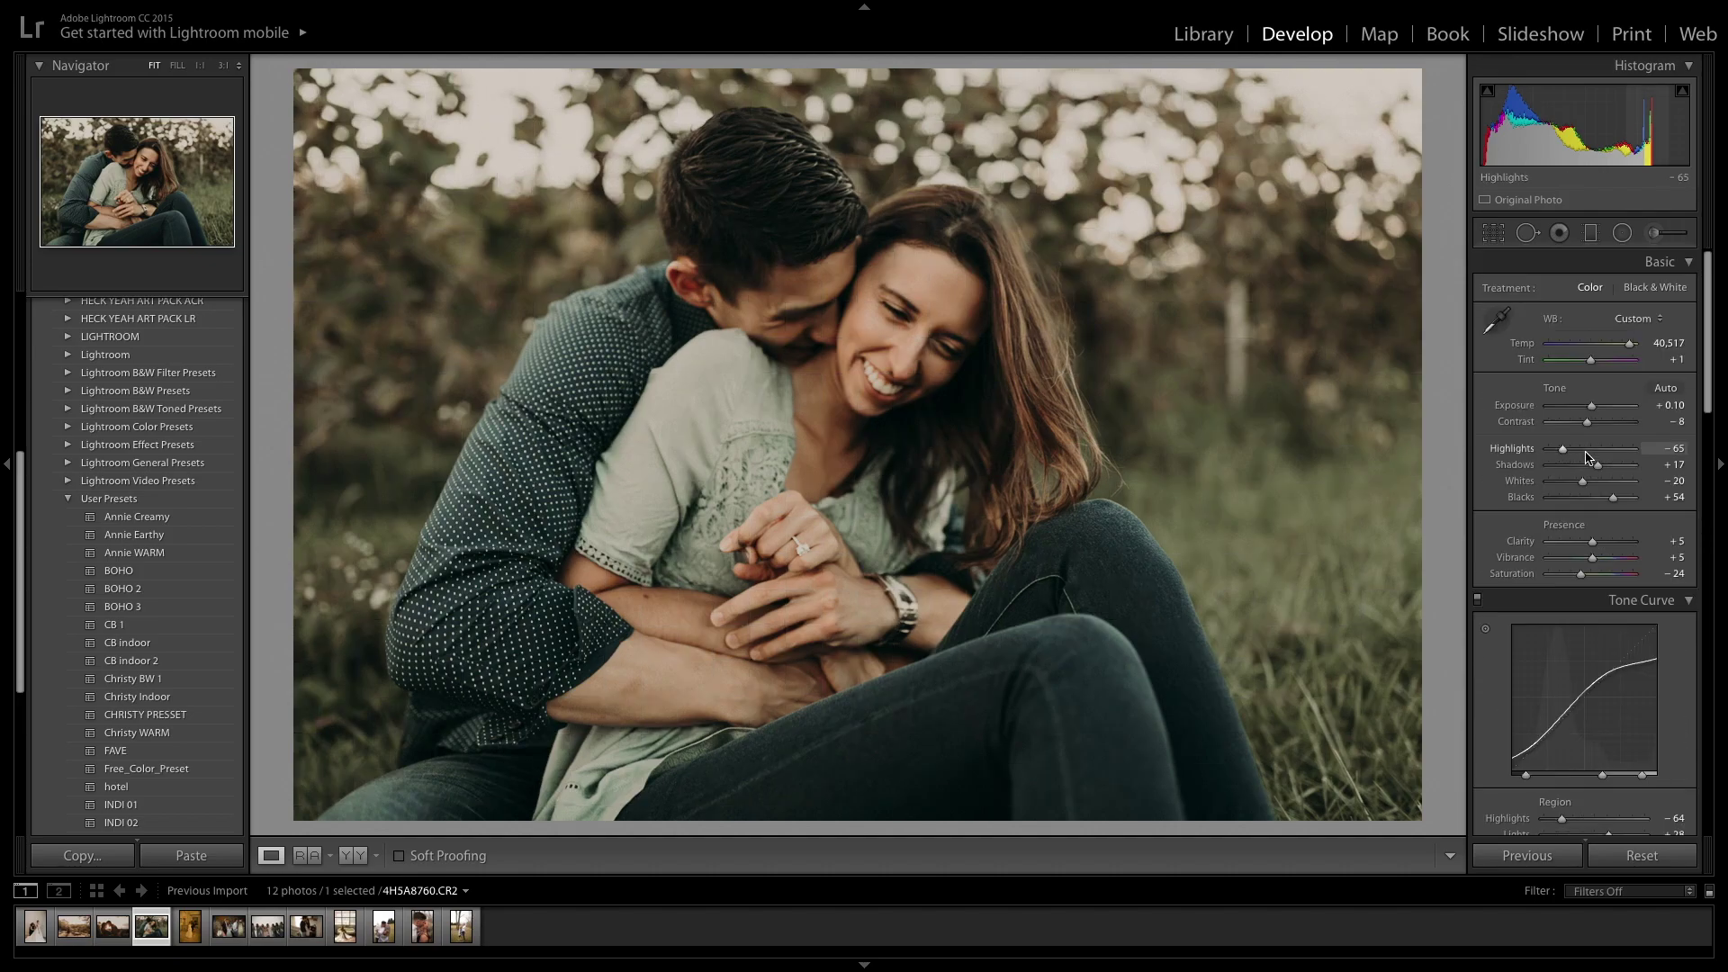
pyautogui.moveTo(1563, 454); pyautogui.dragTo(1570, 455)
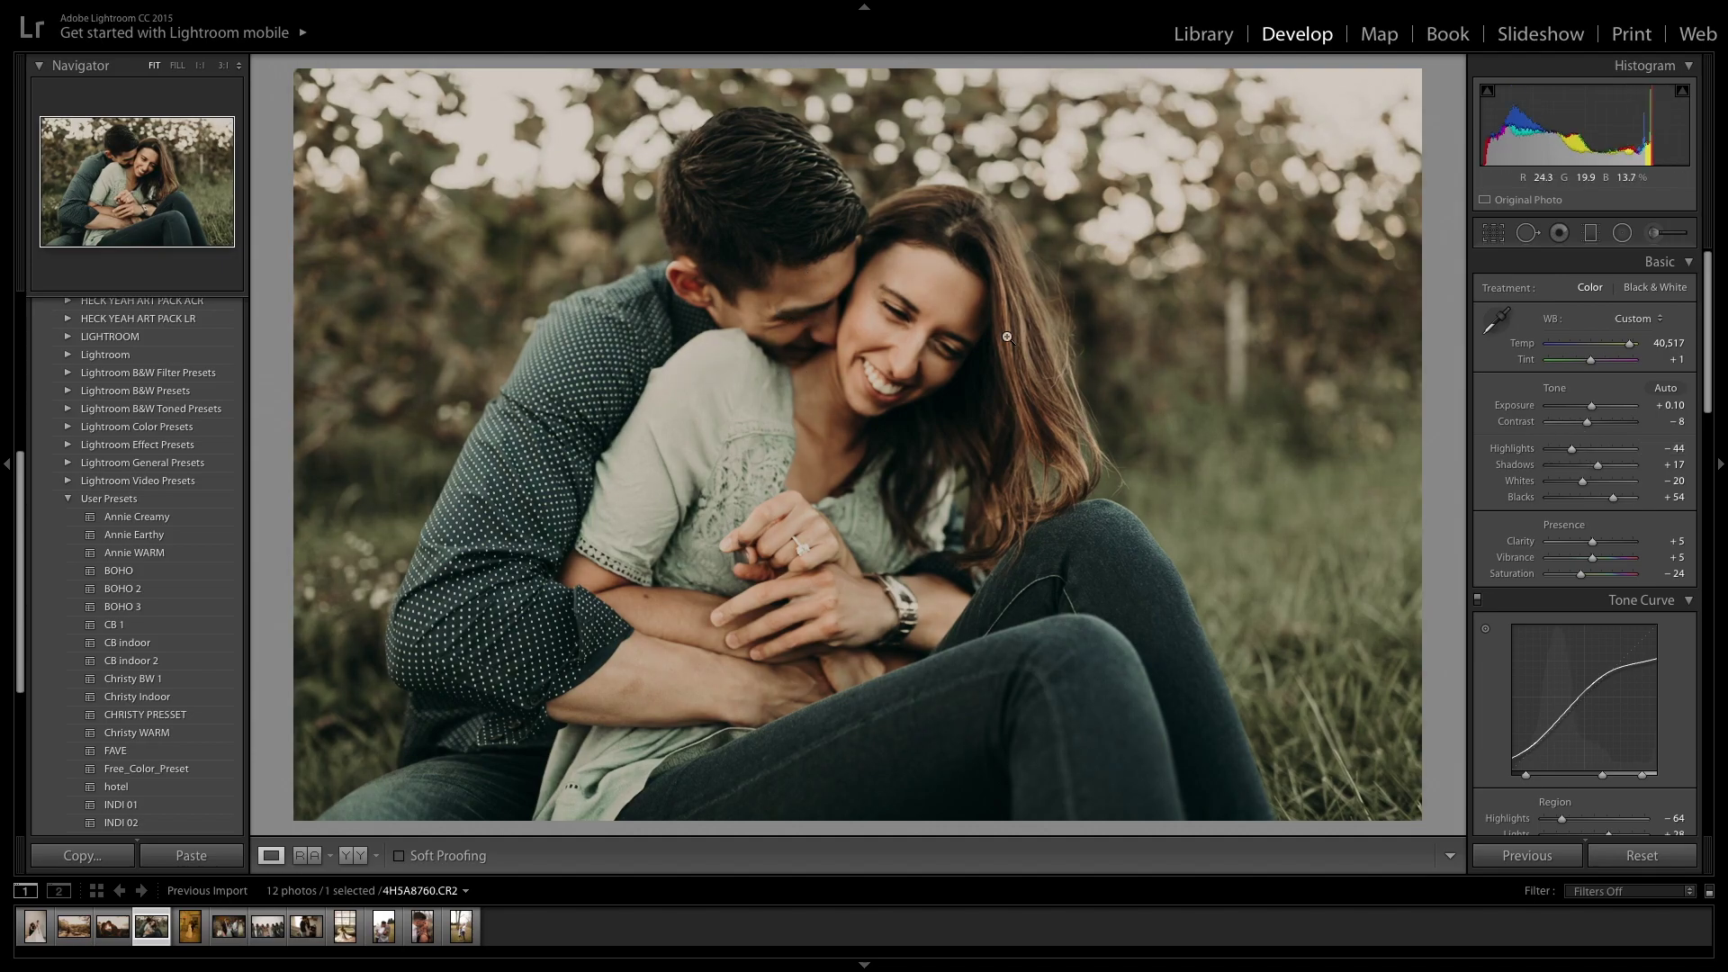
# Step: Lighten the man's shadowed face with an Adjustment Brush using the Dodge (Lighten) effect at Exposure 0.85
pyautogui.click(774, 309)
pyautogui.click(1653, 232)
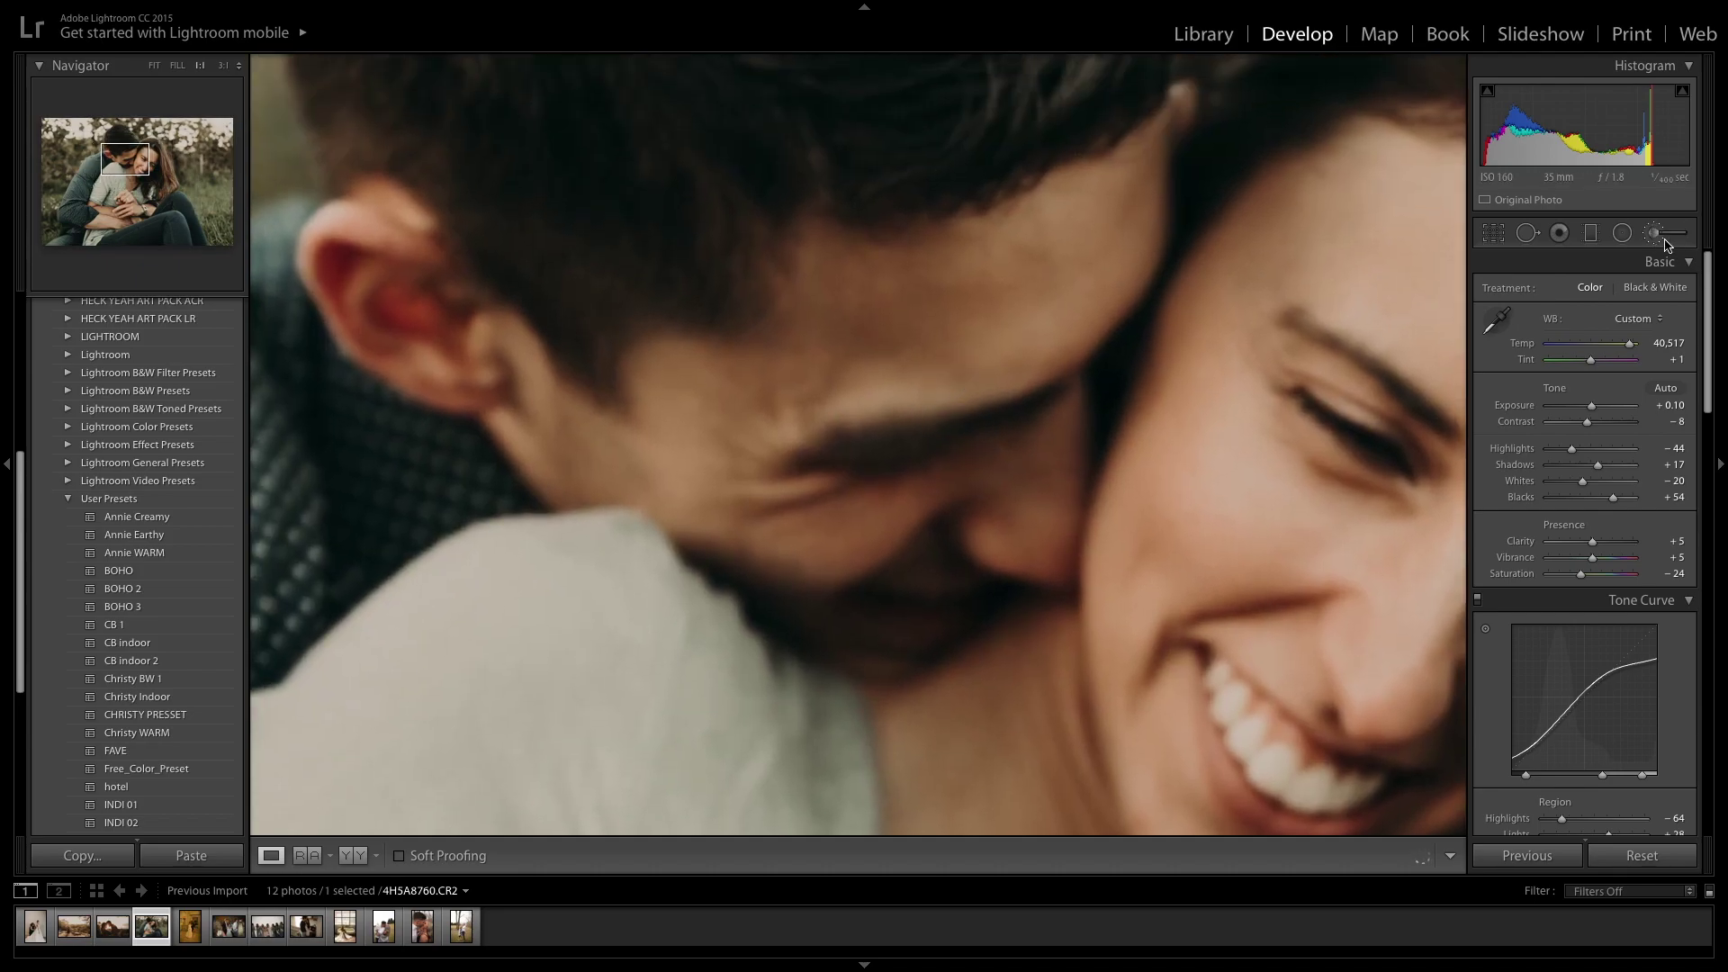
pyautogui.click(1577, 290)
pyautogui.click(1575, 298)
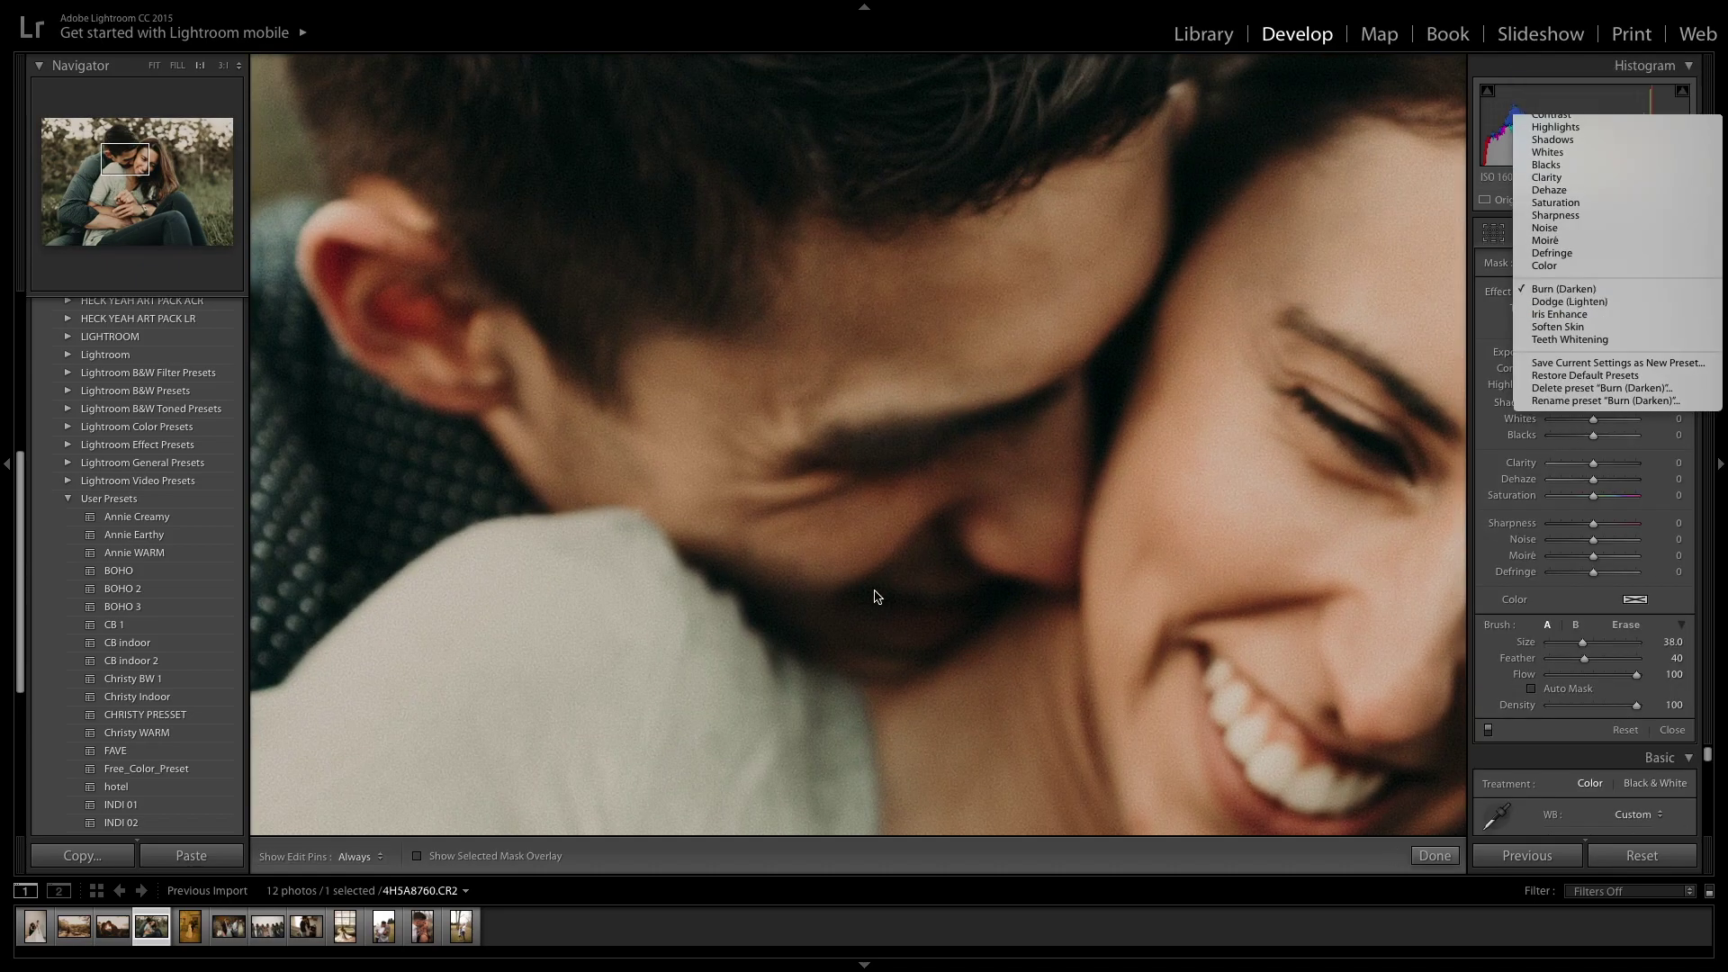
pyautogui.click(1574, 292)
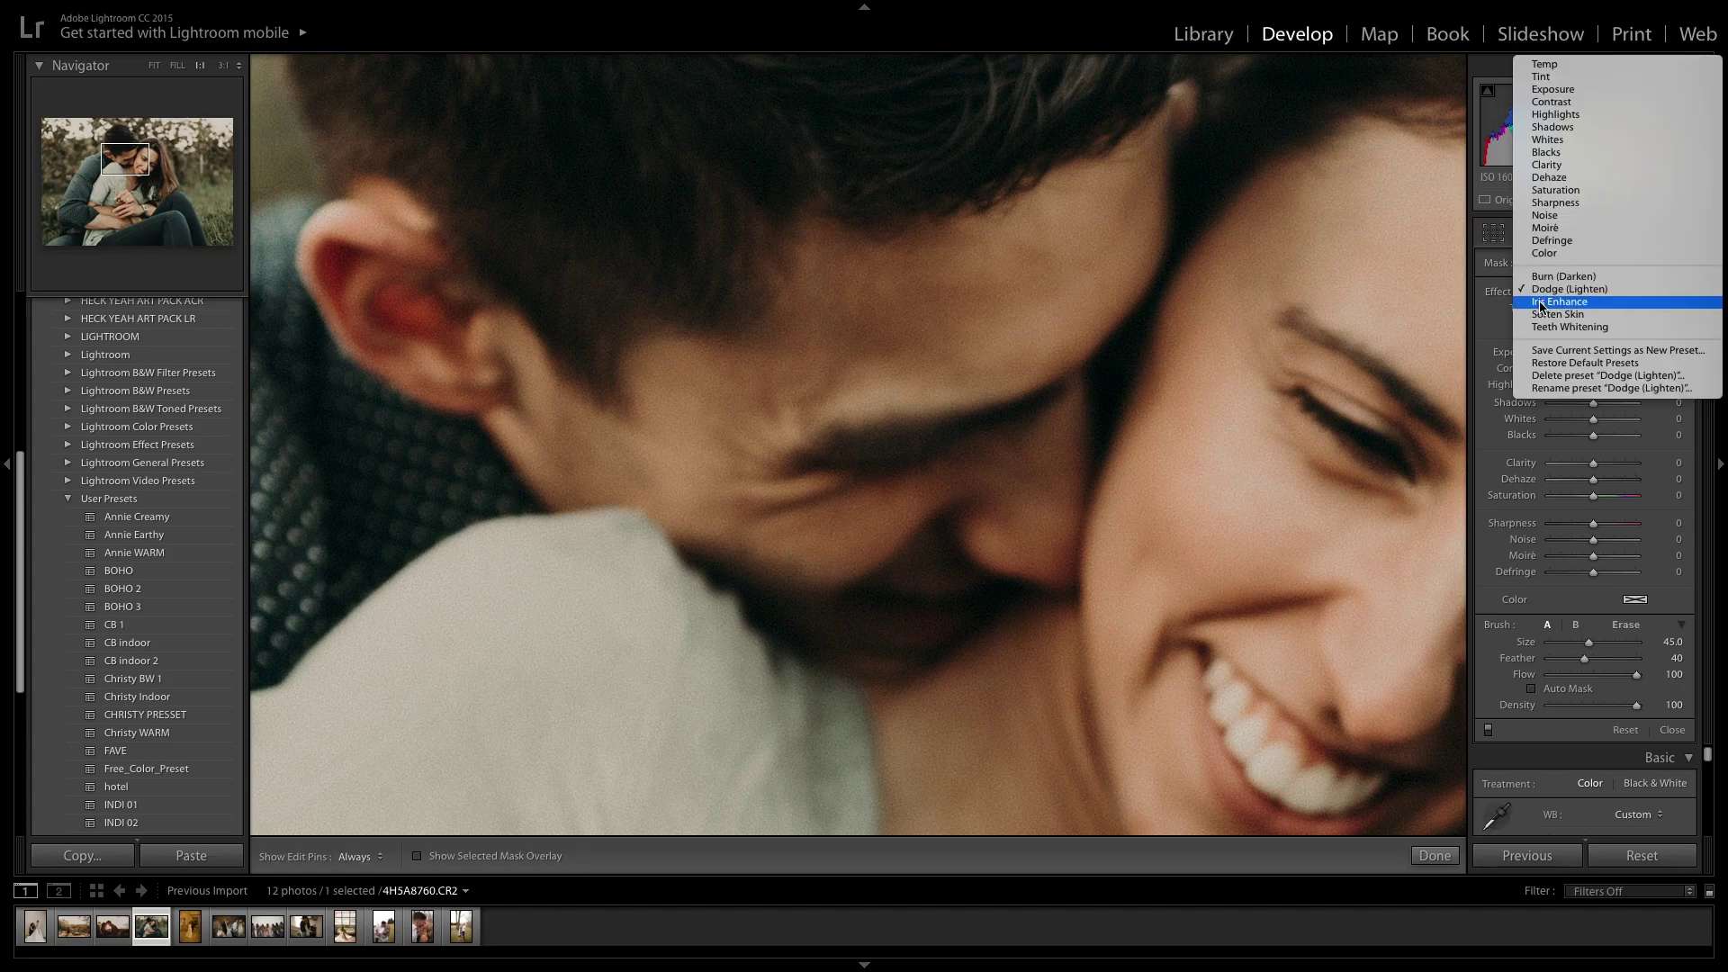
pyautogui.click(1544, 299)
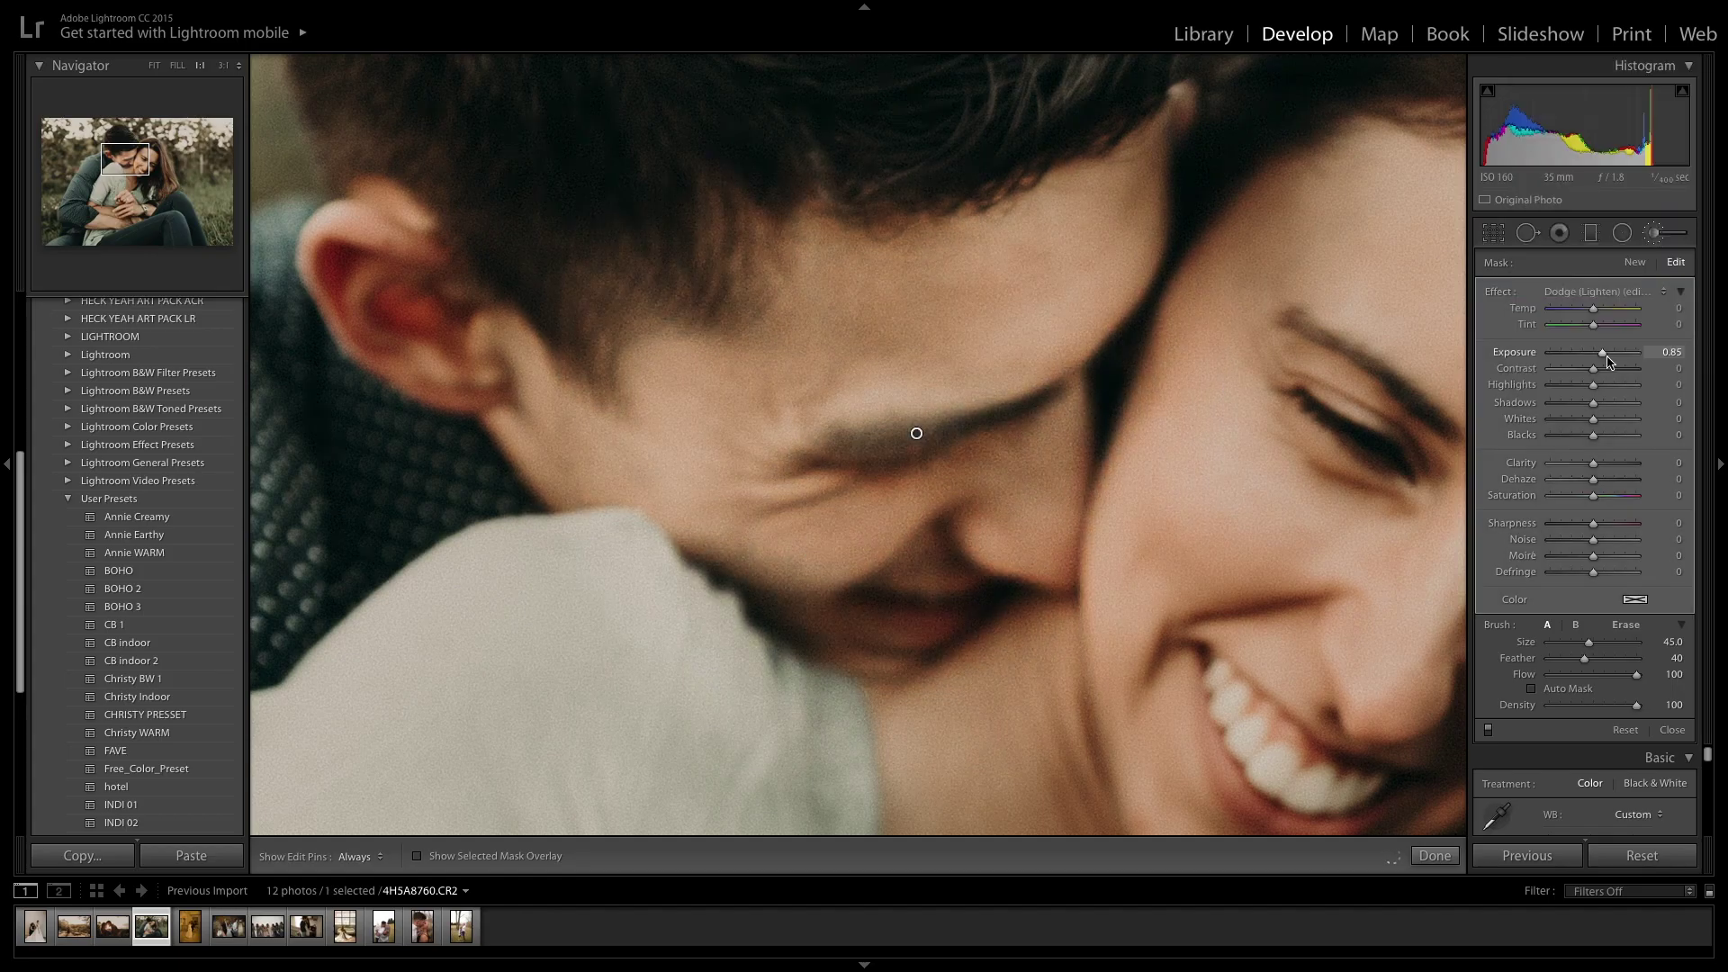
pyautogui.click(1435, 855)
pyautogui.click(1458, 817)
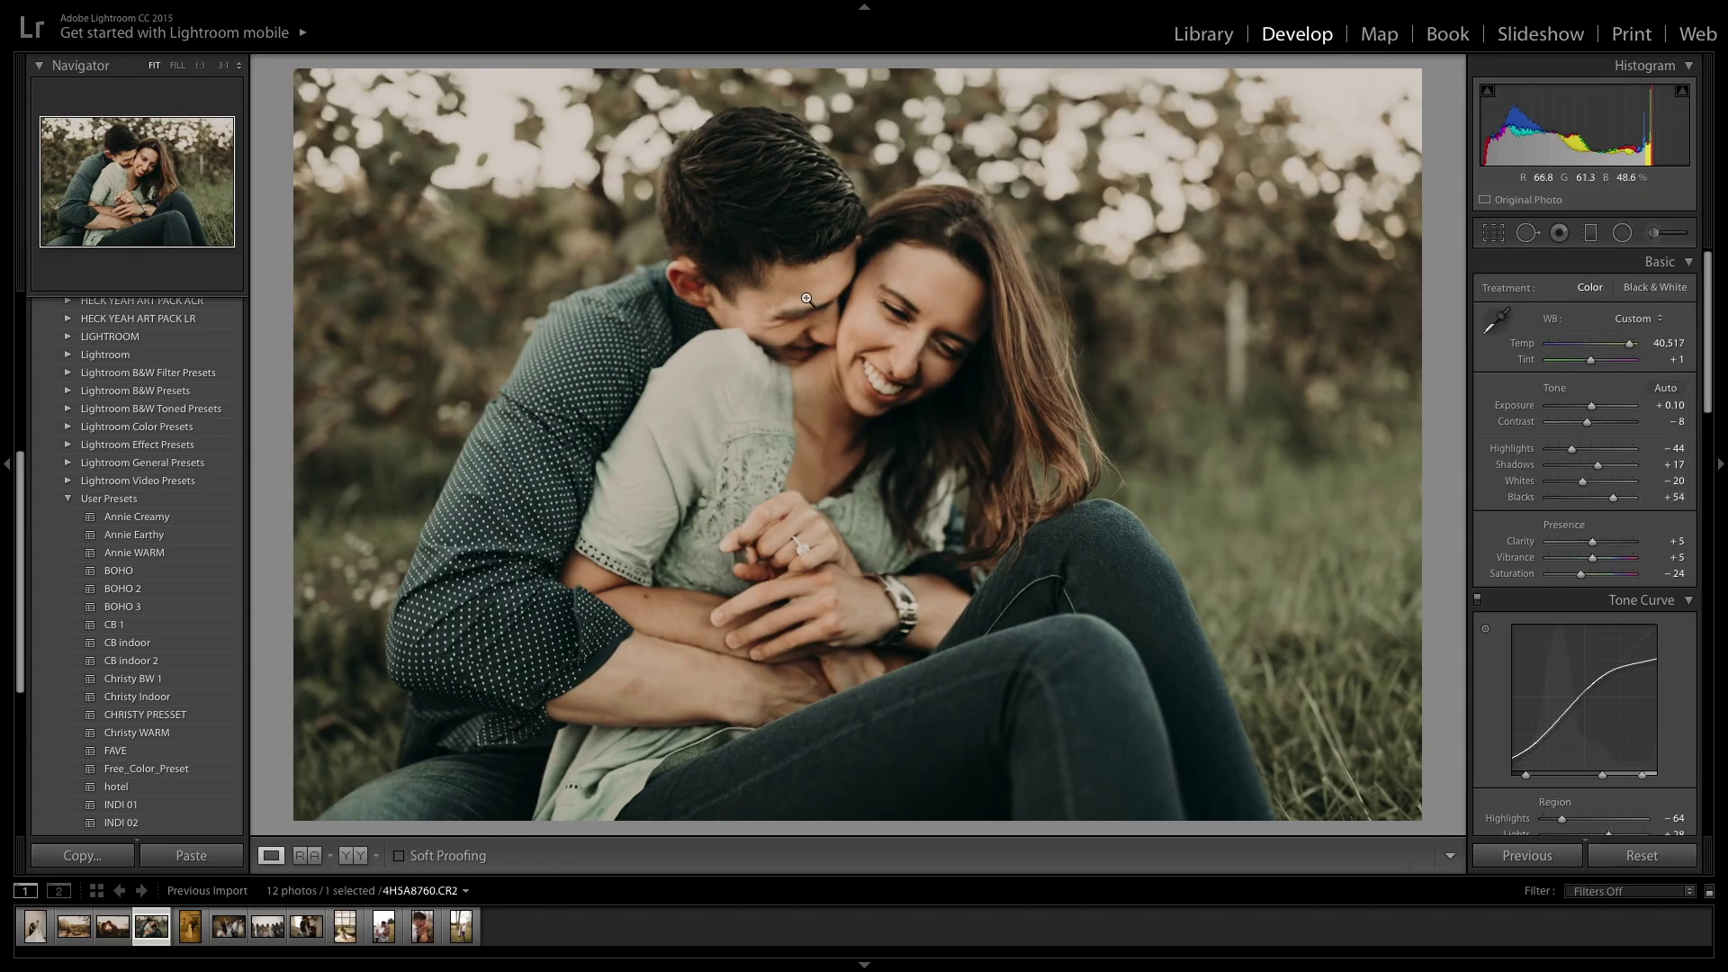
# Step: Try another Adjustment Brush stroke with the Dodge (Lighten) effect over the man's eye area
pyautogui.click(774, 279)
pyautogui.click(1656, 232)
pyautogui.click(783, 363)
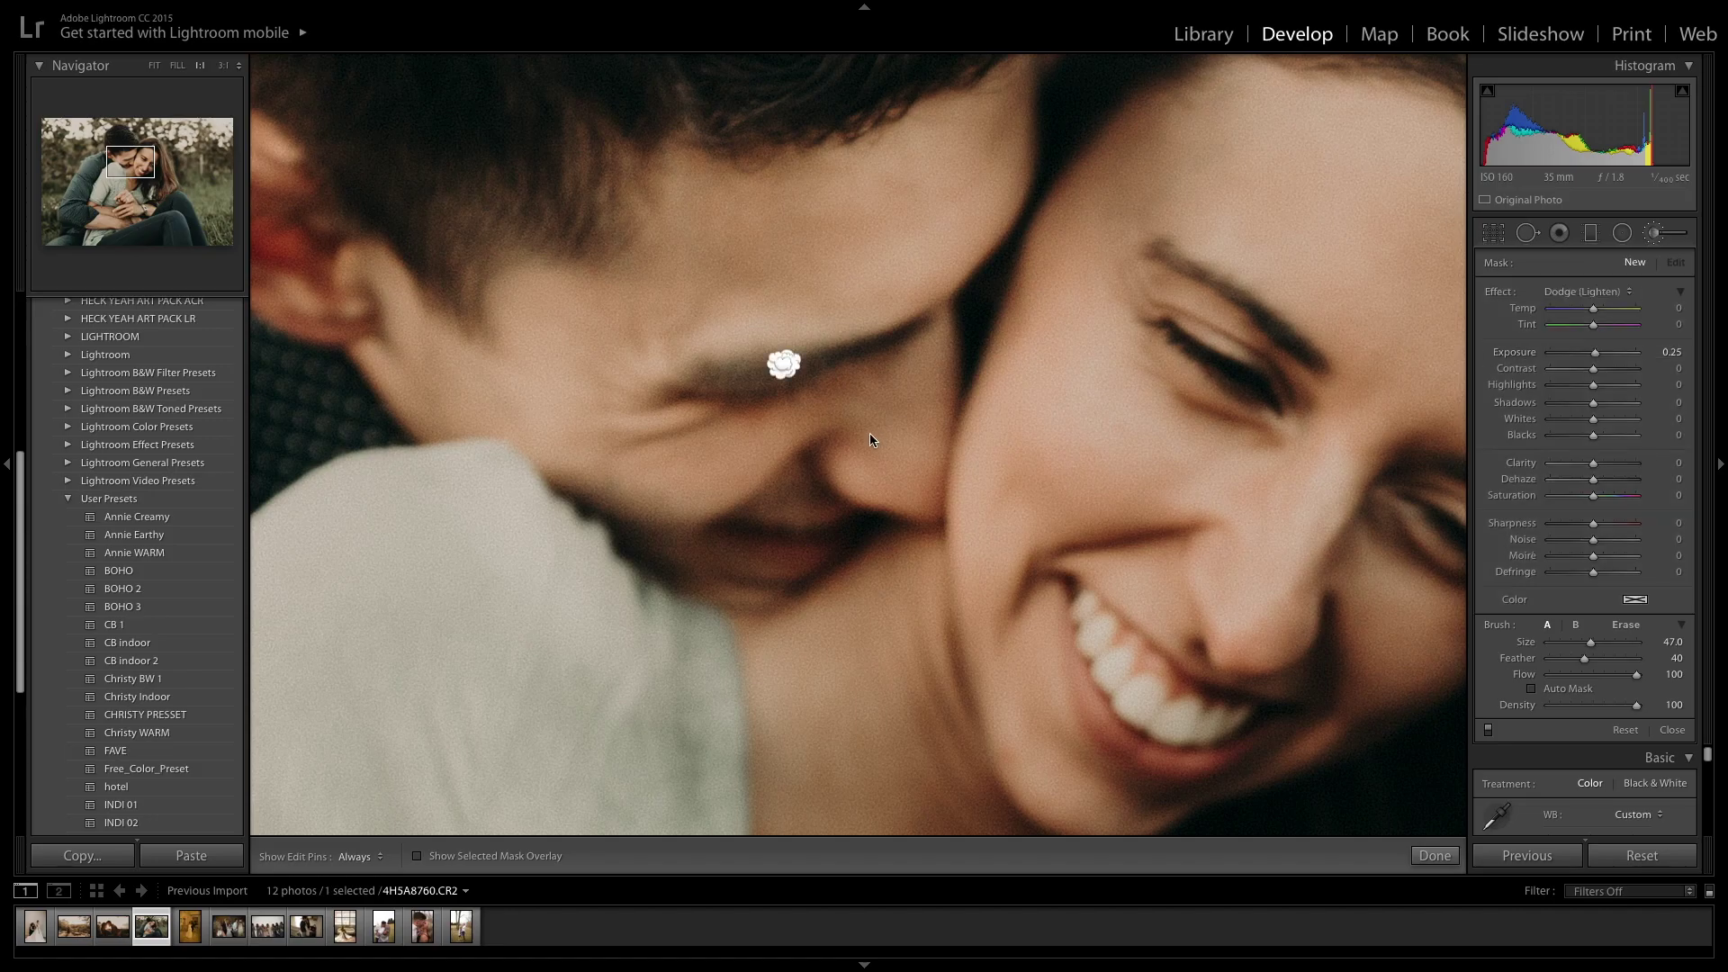
pyautogui.scroll(-3, 731, 366)
pyautogui.hotkey('ctrl', 'z')
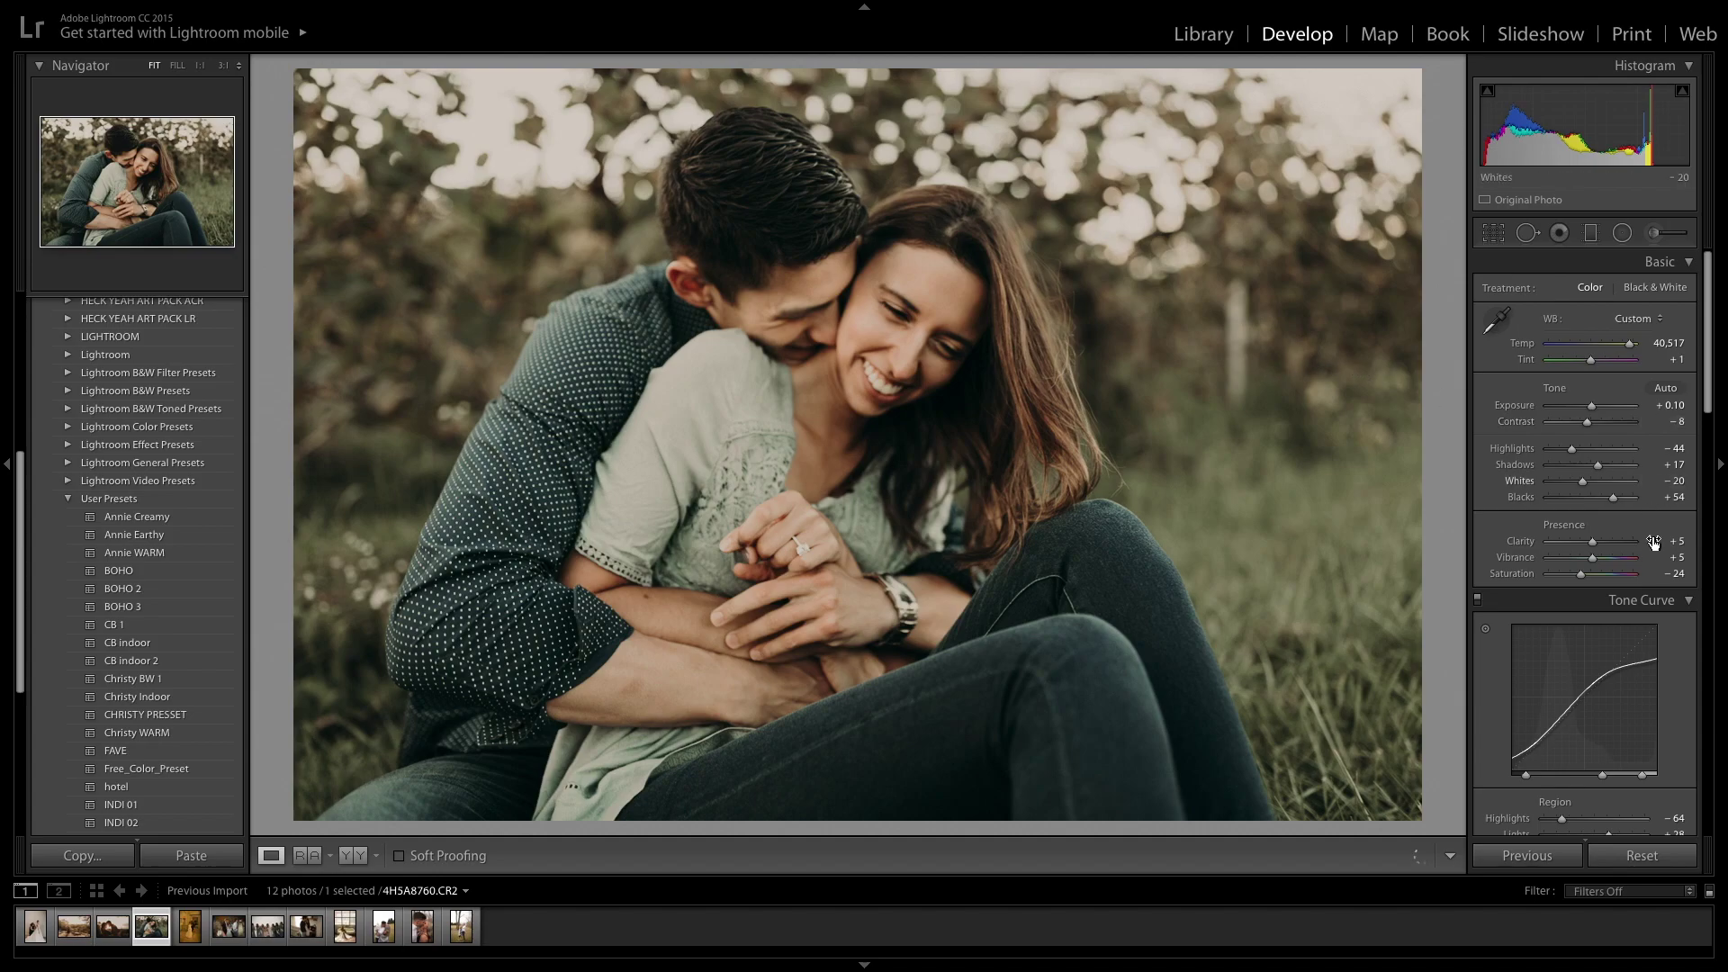
# Step: Apply the Reception 11 user preset to the indoor photo of the dancing bride, 4H5A5946.CR2
pyautogui.scroll(-5, 1601, 583)
pyautogui.scroll(-1, 1601, 583)
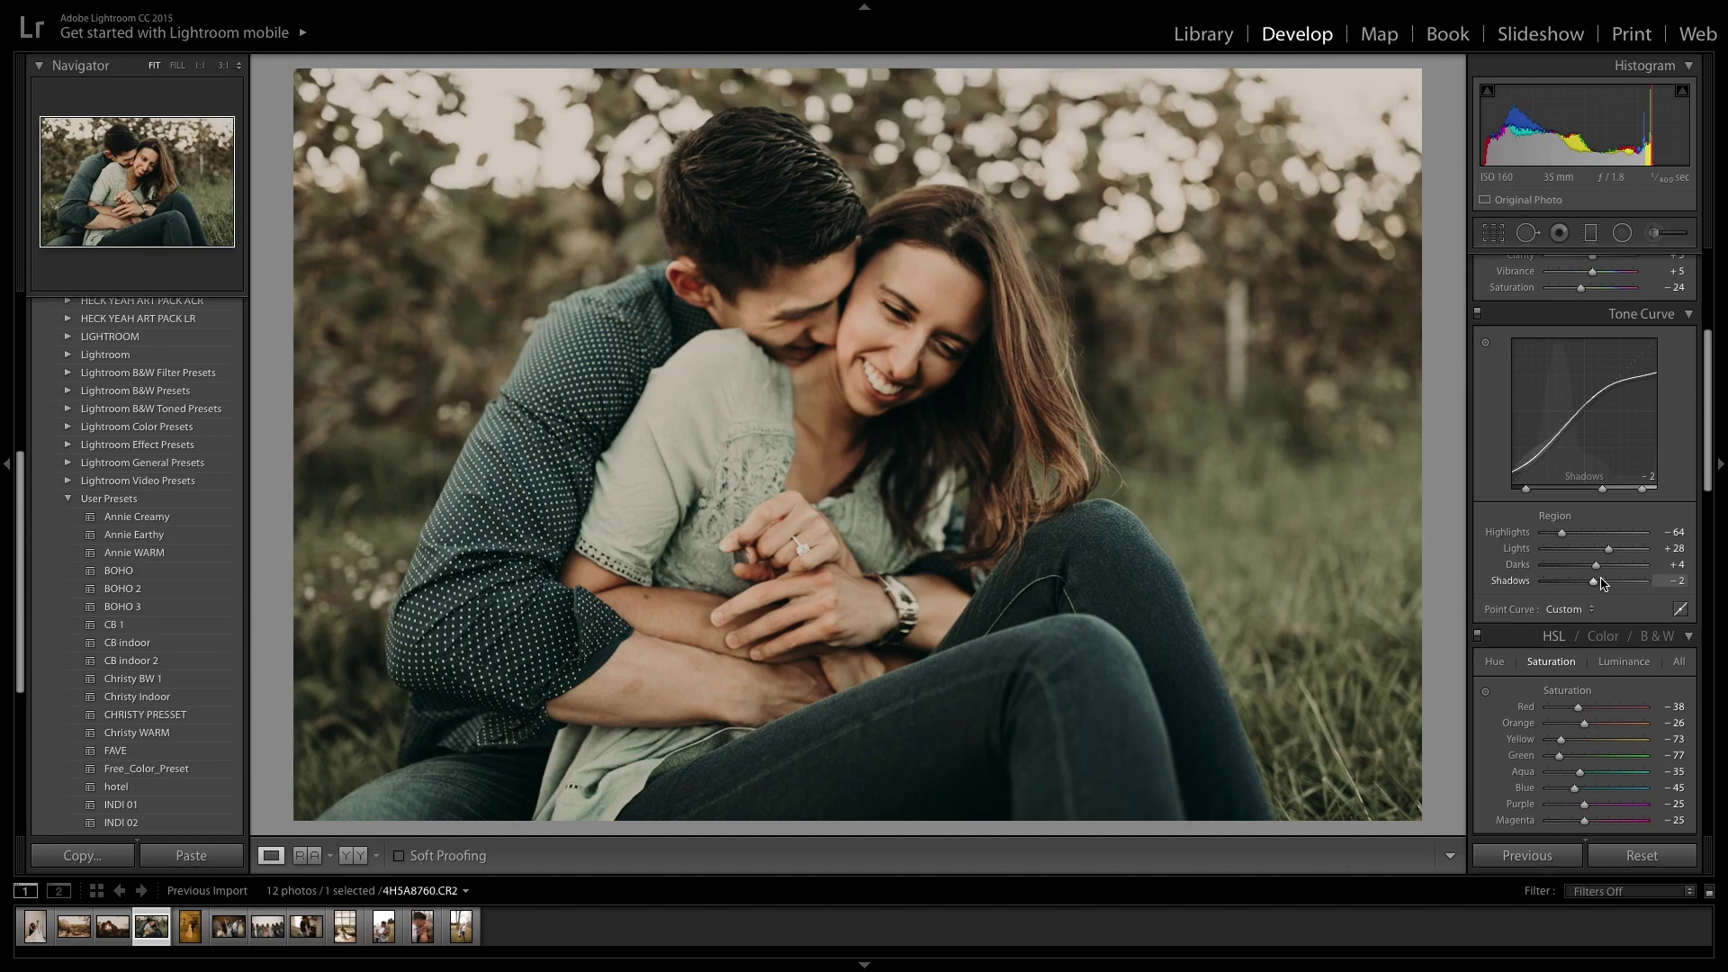
pyautogui.press('Right')
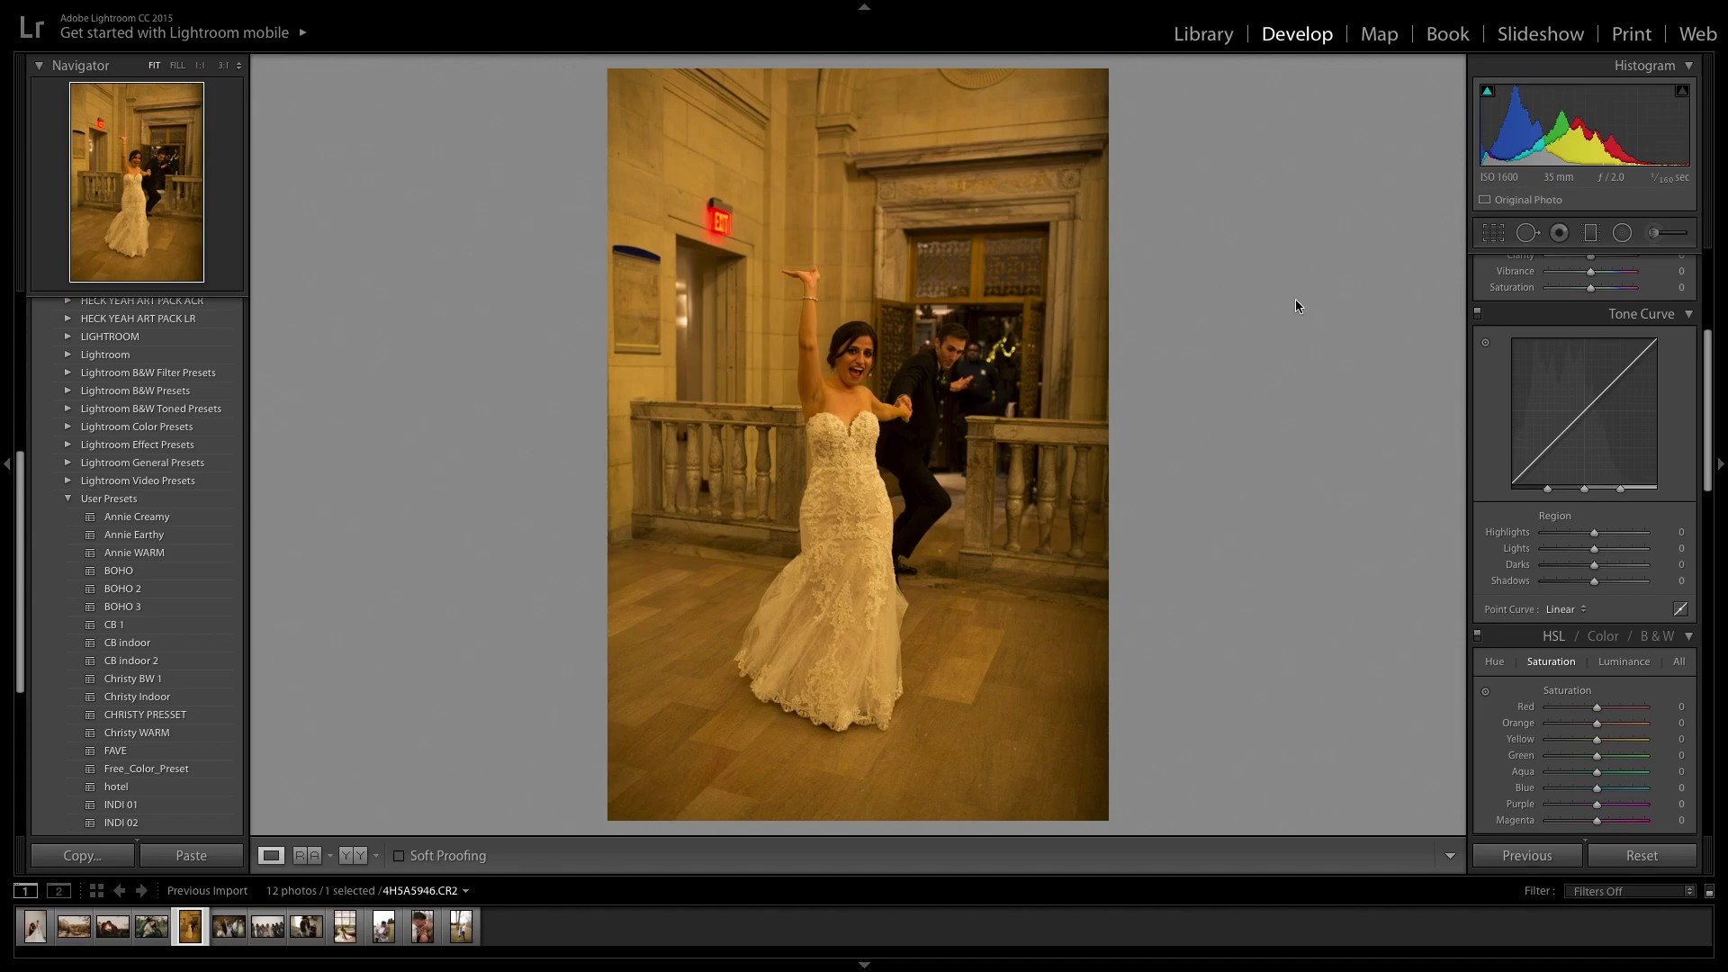
pyautogui.scroll(-3, 164, 559)
pyautogui.scroll(-1, 163, 558)
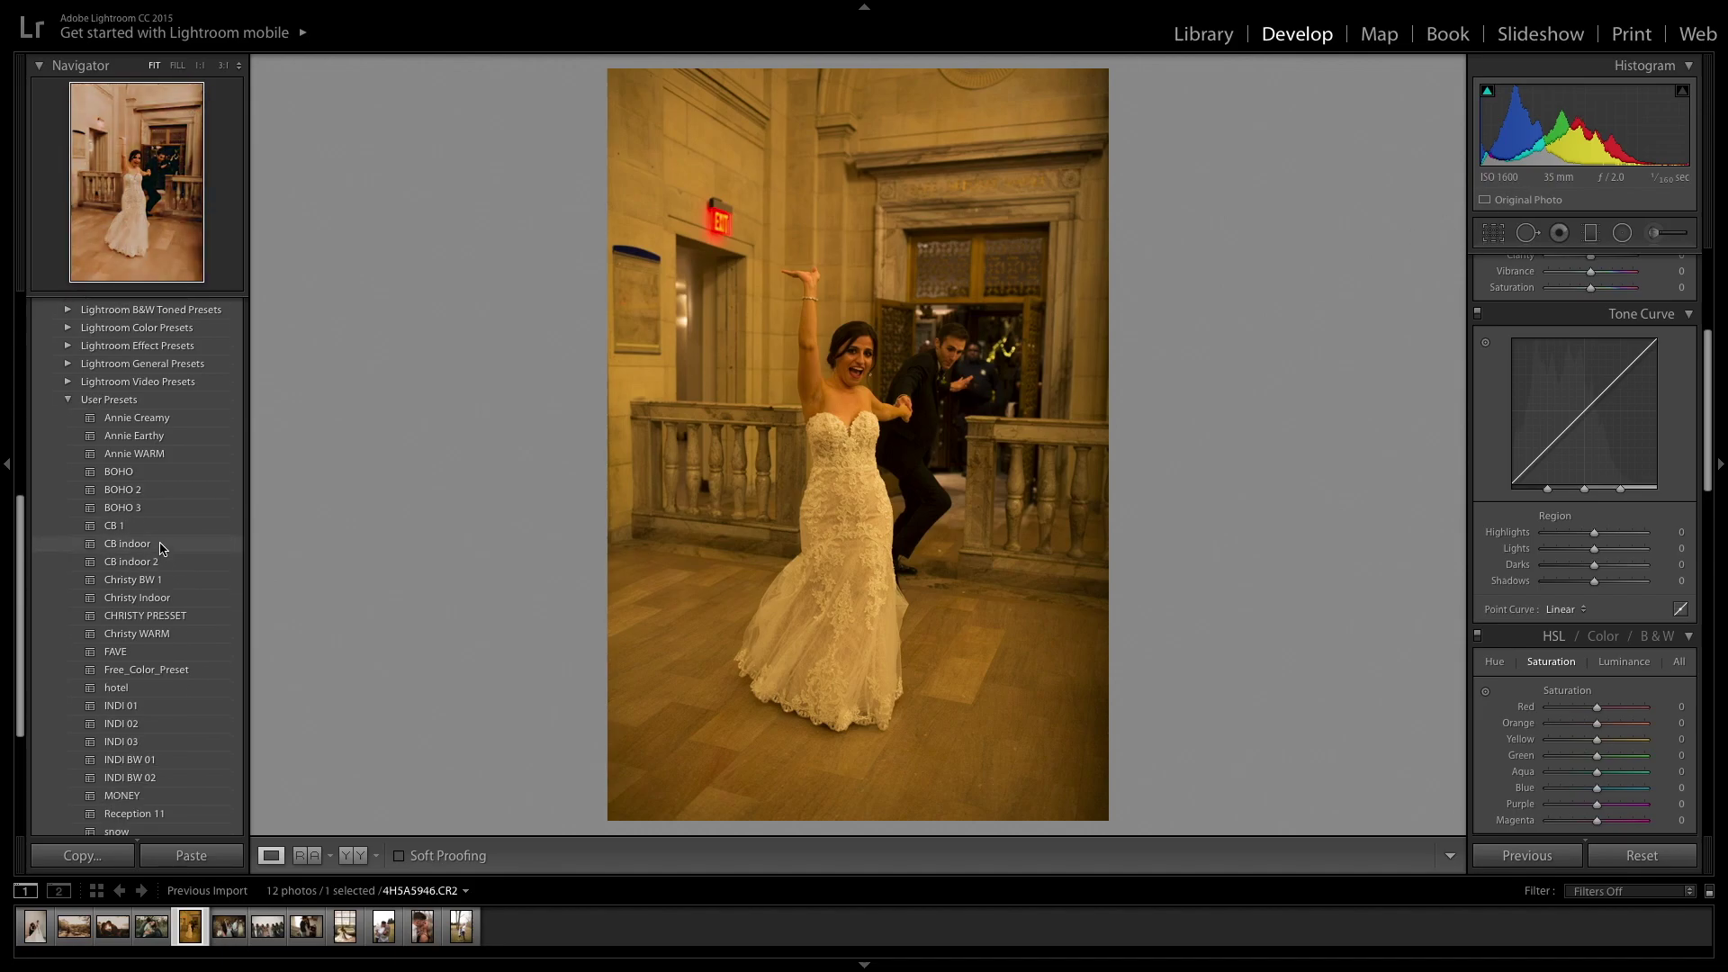
pyautogui.scroll(-5, 160, 551)
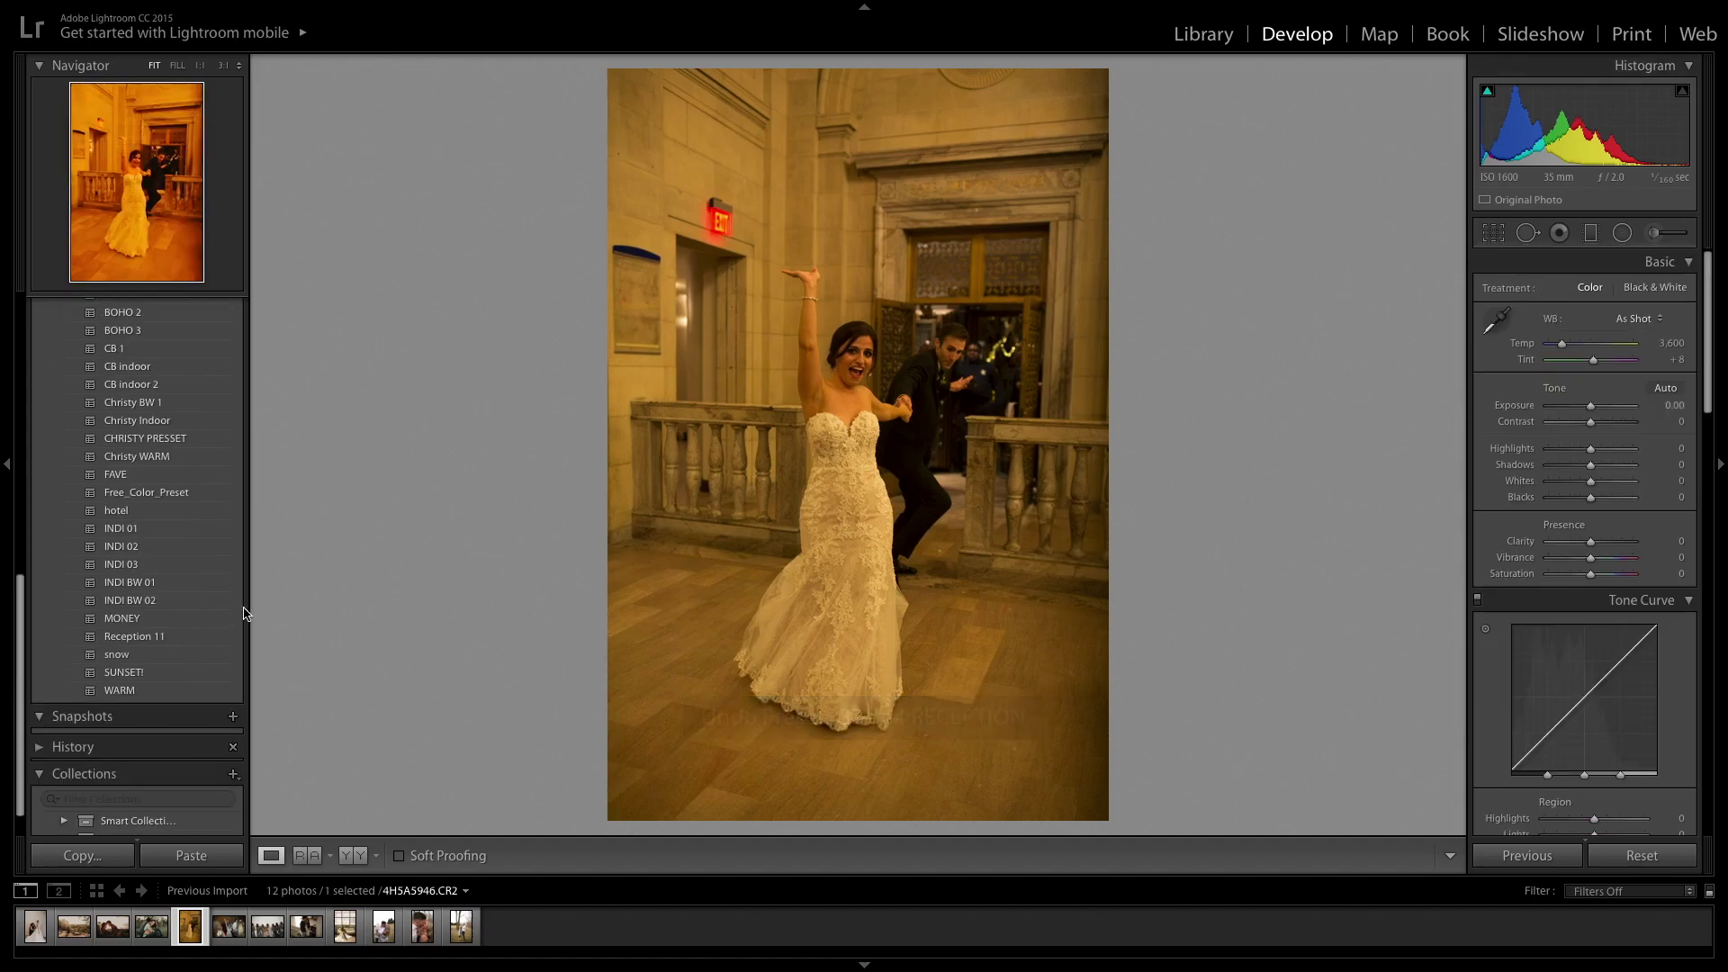
pyautogui.scroll(1, 207, 666)
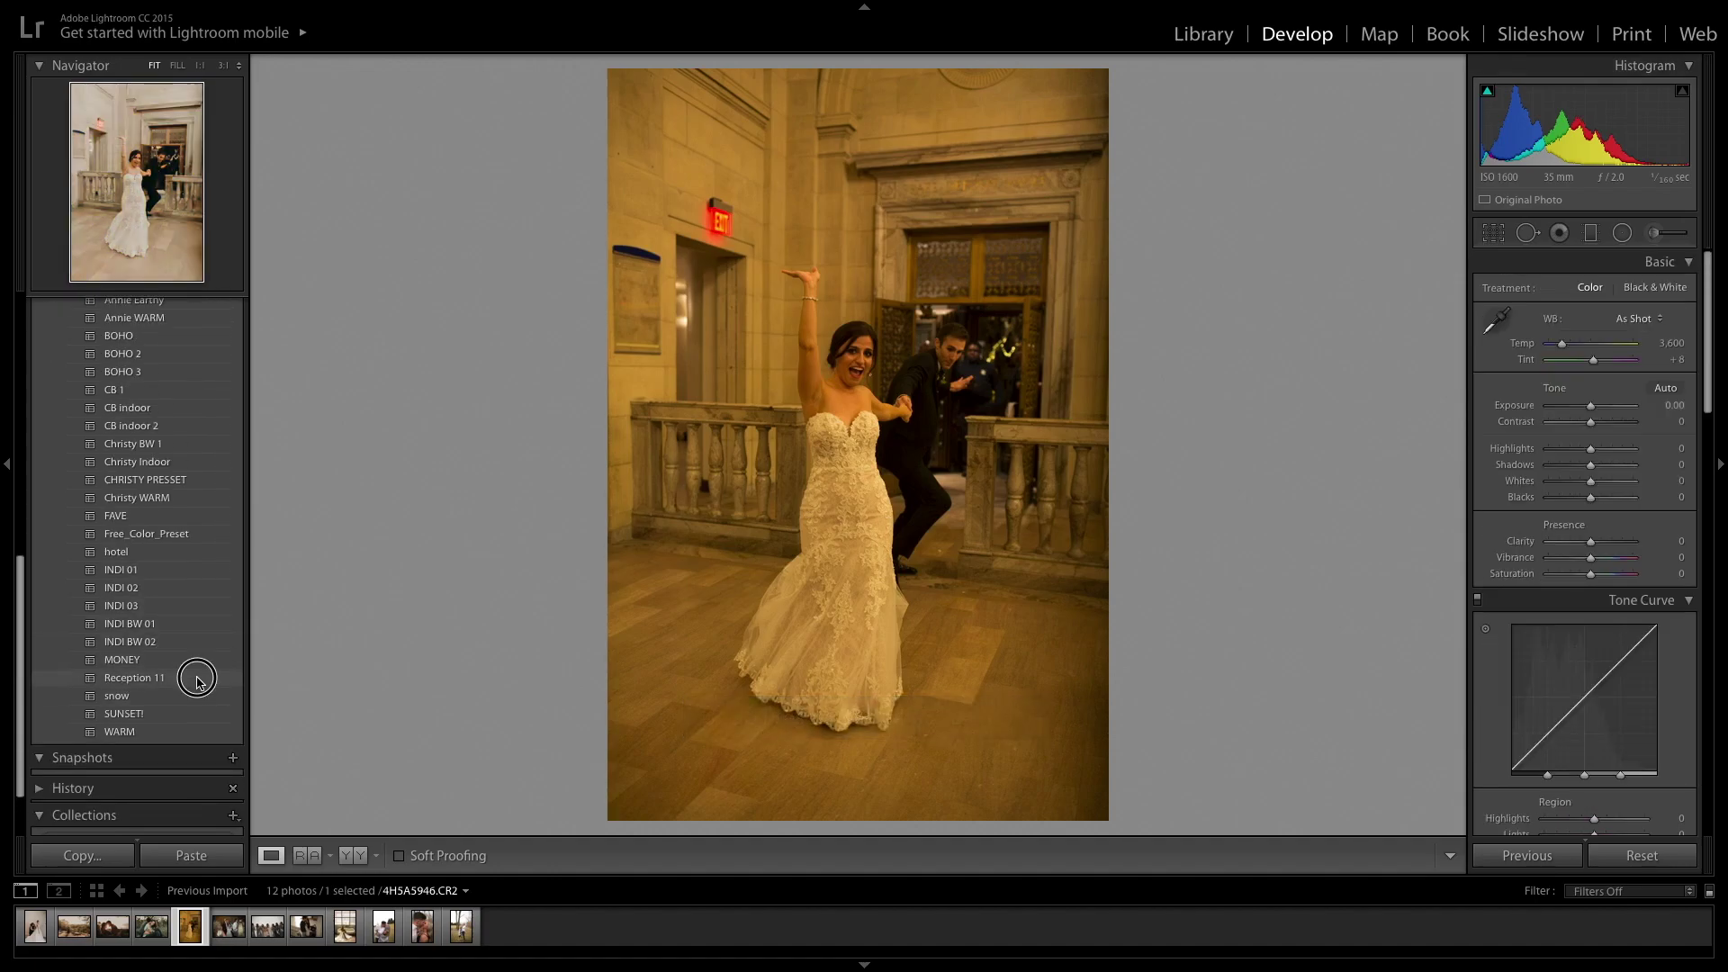
pyautogui.click(199, 683)
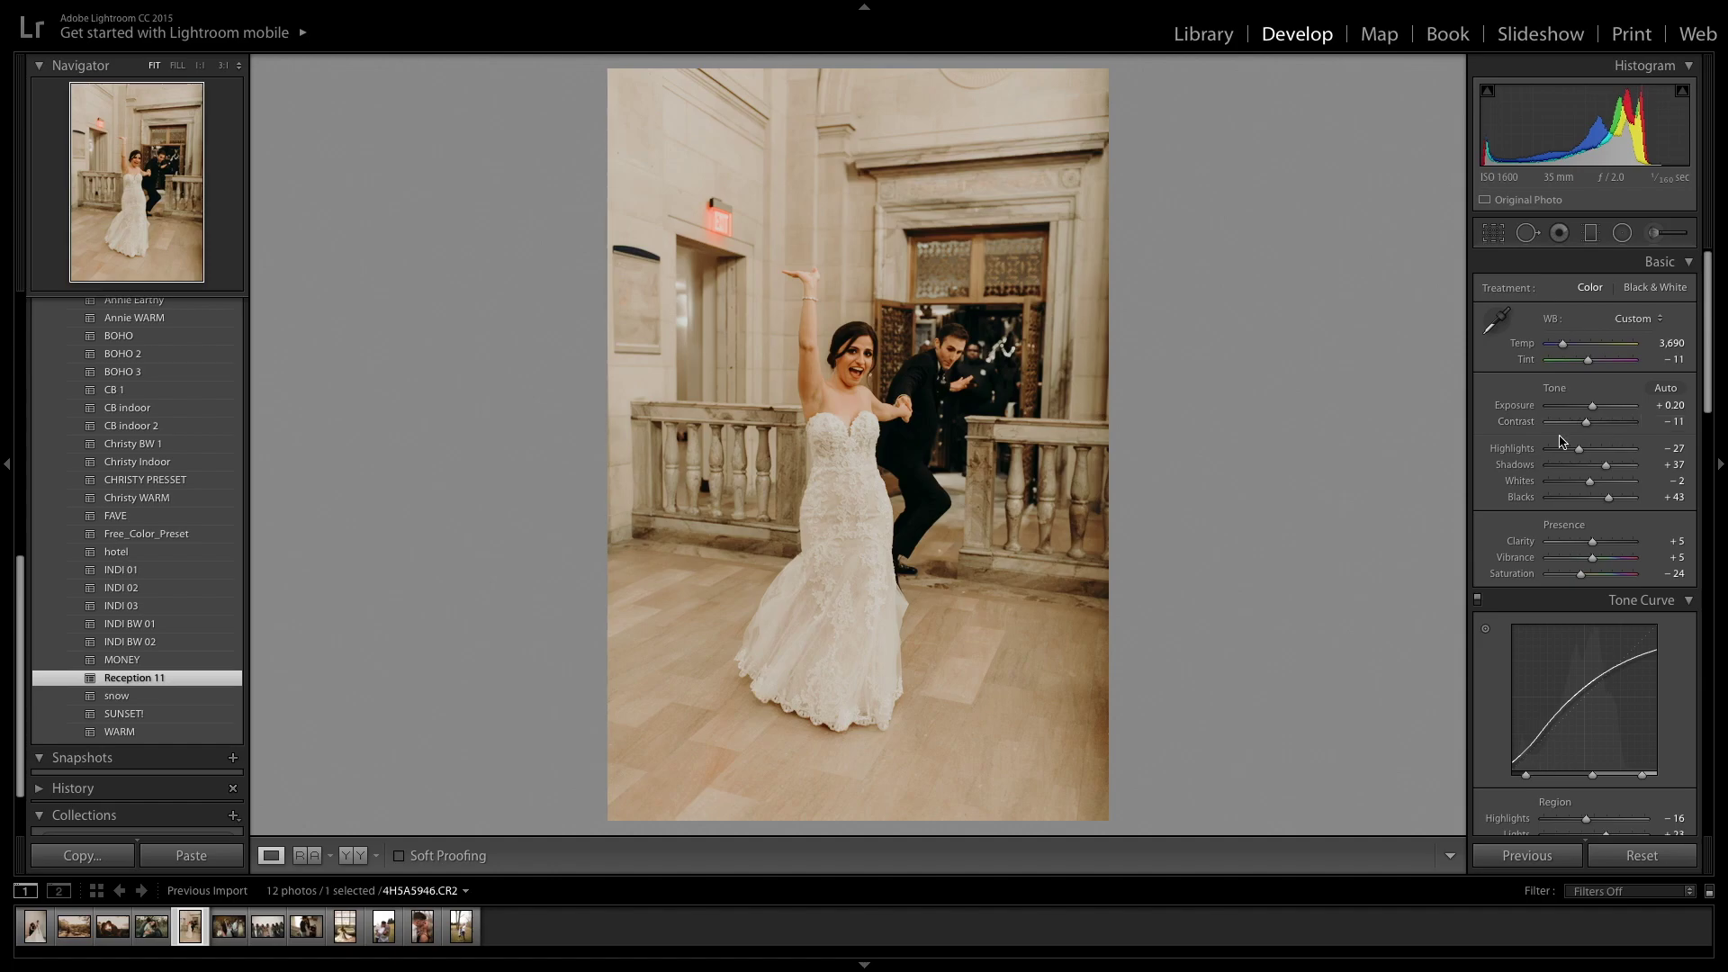
# Step: Set the dancing bride photo's Highlights to -64, Temp to 3,171, Exposure to +0.15, Vibrance to 0 and the tone curve's Darks to +13
pyautogui.moveTo(1579, 448); pyautogui.dragTo(1563, 448)
pyautogui.scroll(-1, 1567, 353)
pyautogui.moveTo(1566, 352); pyautogui.dragTo(1591, 405)
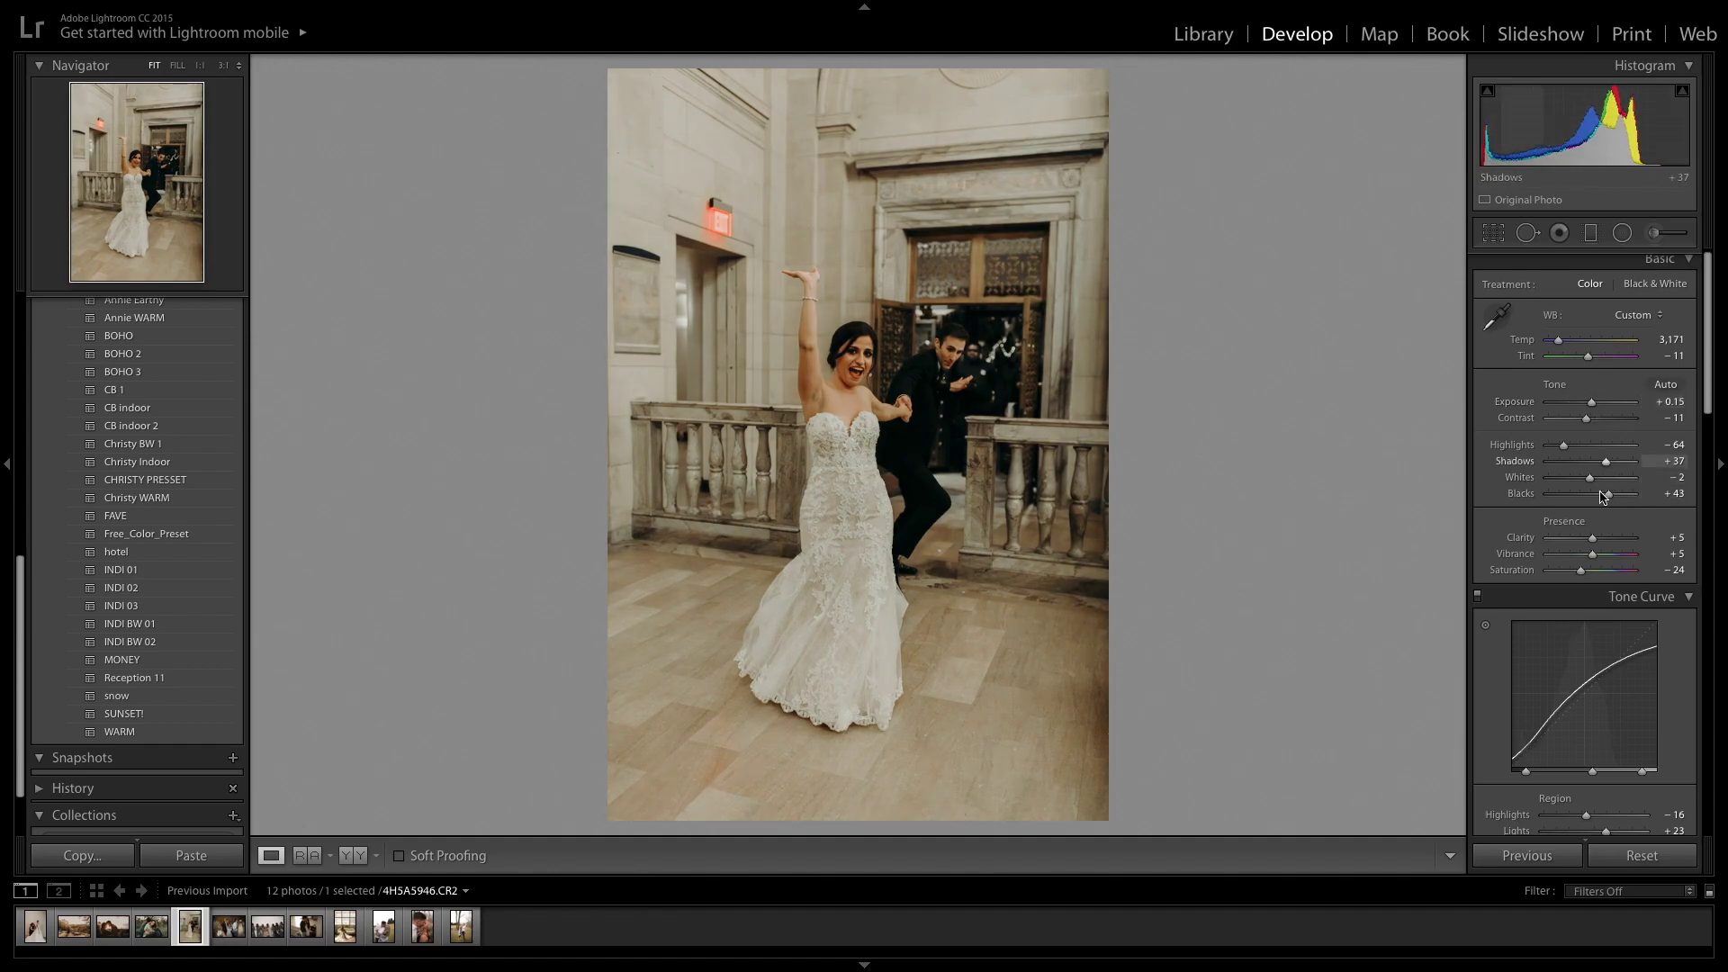
pyautogui.scroll(-1, 1602, 504)
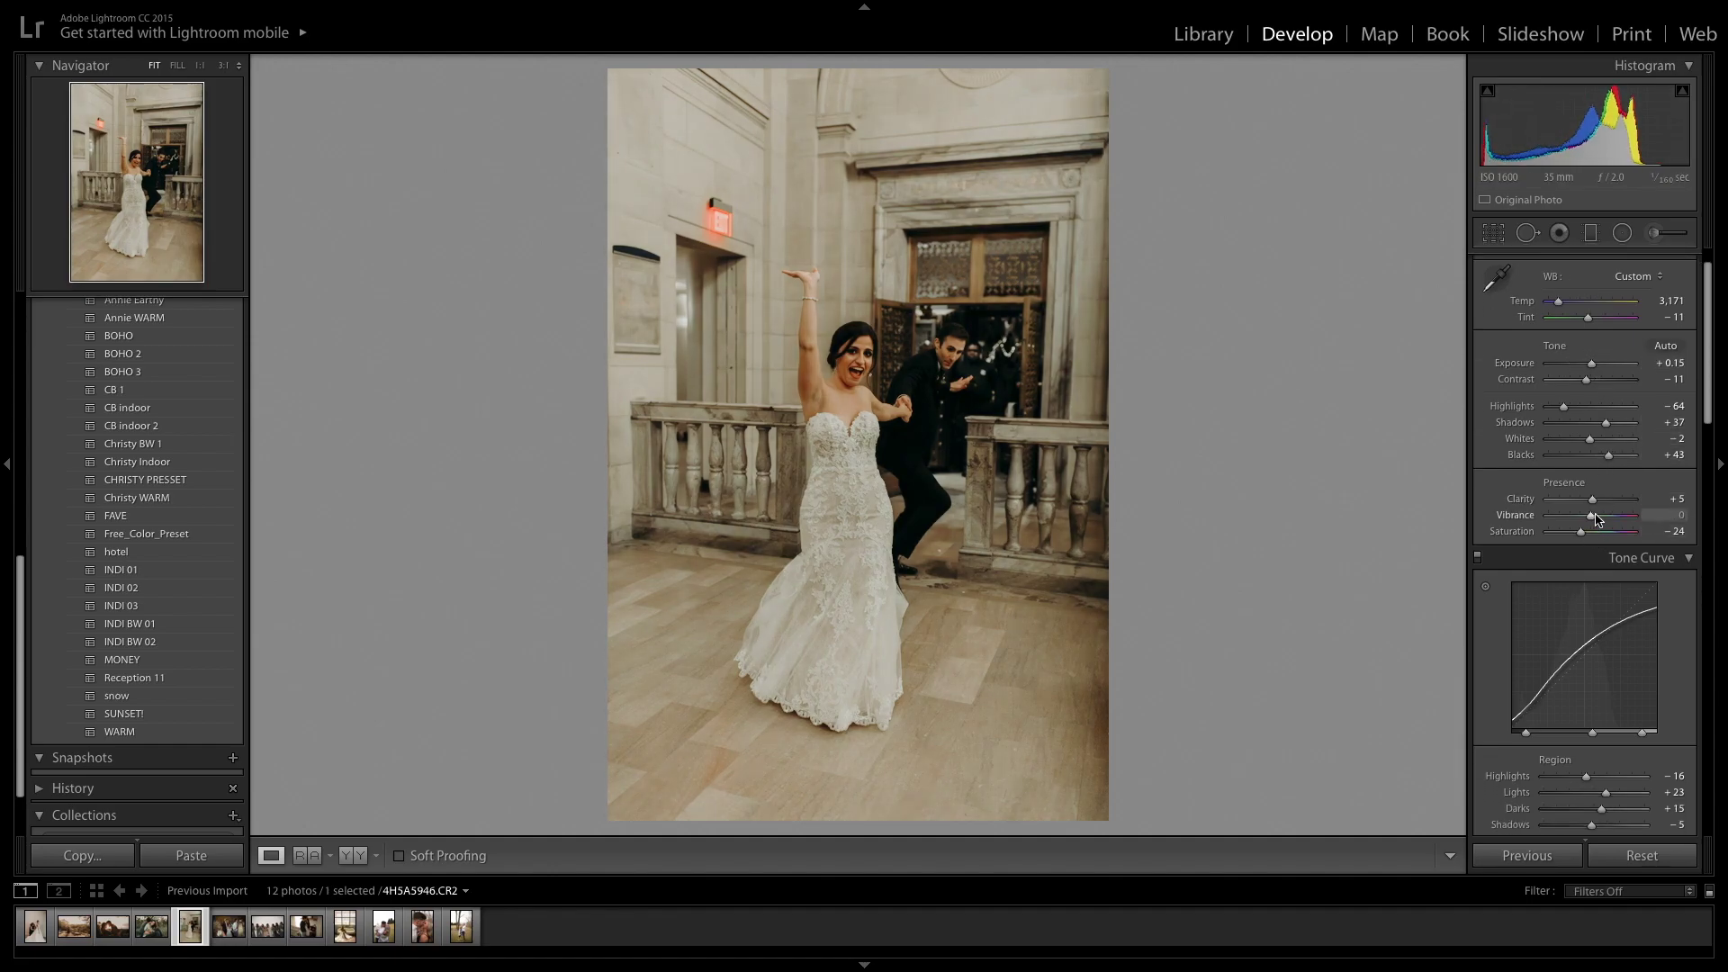
pyautogui.scroll(-5, 1595, 519)
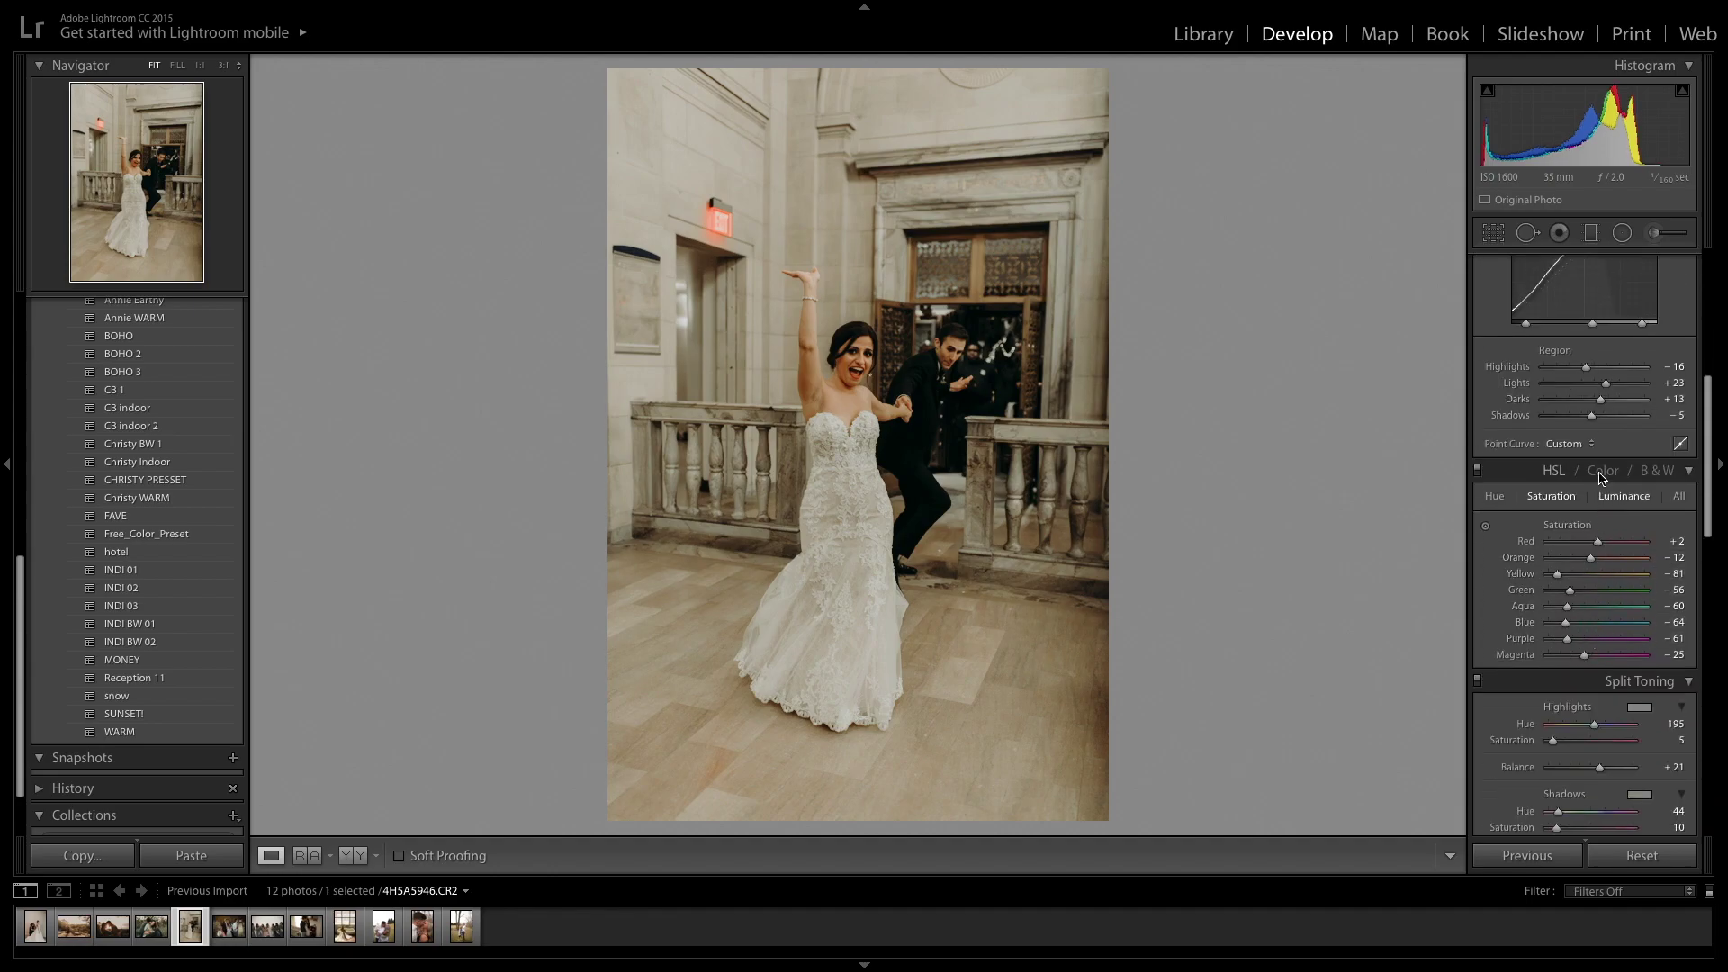
# Step: Set the dancing bride photo's Orange saturation to -25, fine-tune the split toning saturation, set noise reduction Luminance to 20 and remove chromatic aberration
pyautogui.moveTo(1591, 559); pyautogui.dragTo(1588, 547)
pyautogui.scroll(-5, 1575, 522)
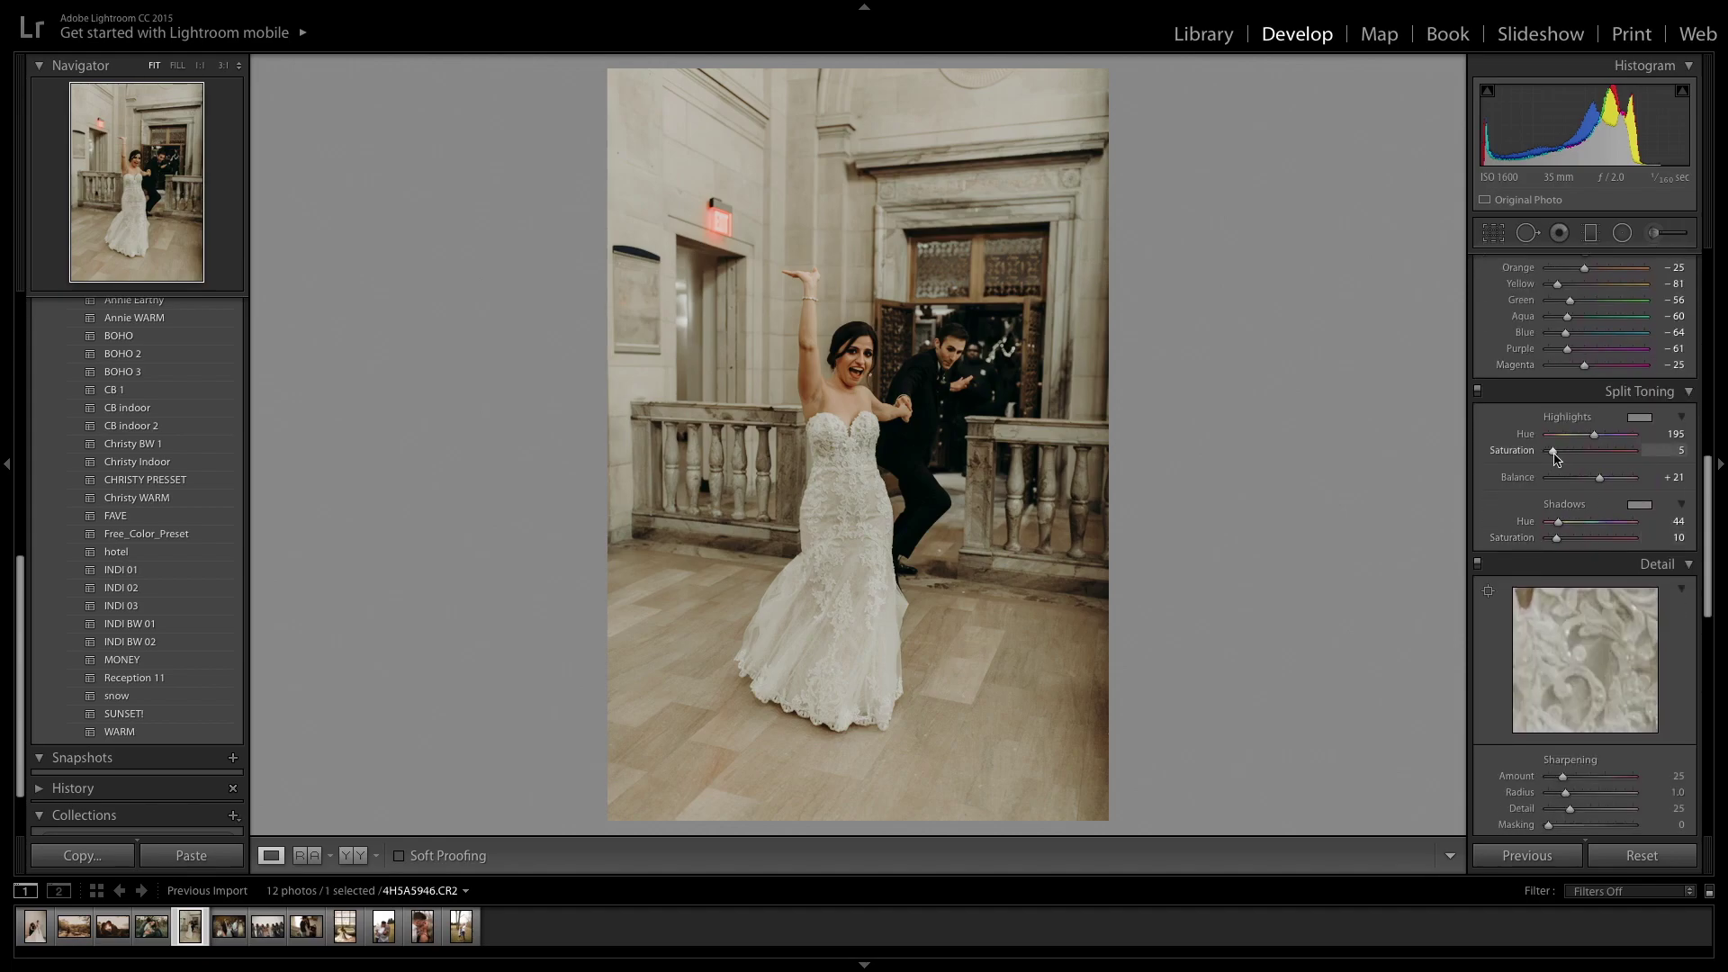
pyautogui.moveTo(1555, 459)
pyautogui.mouseDown()
pyautogui.moveTo(1538, 458)
pyautogui.moveTo(1553, 458)
pyautogui.mouseUp()
pyautogui.moveTo(1557, 538); pyautogui.dragTo(1554, 543)
pyautogui.scroll(-6, 1555, 545)
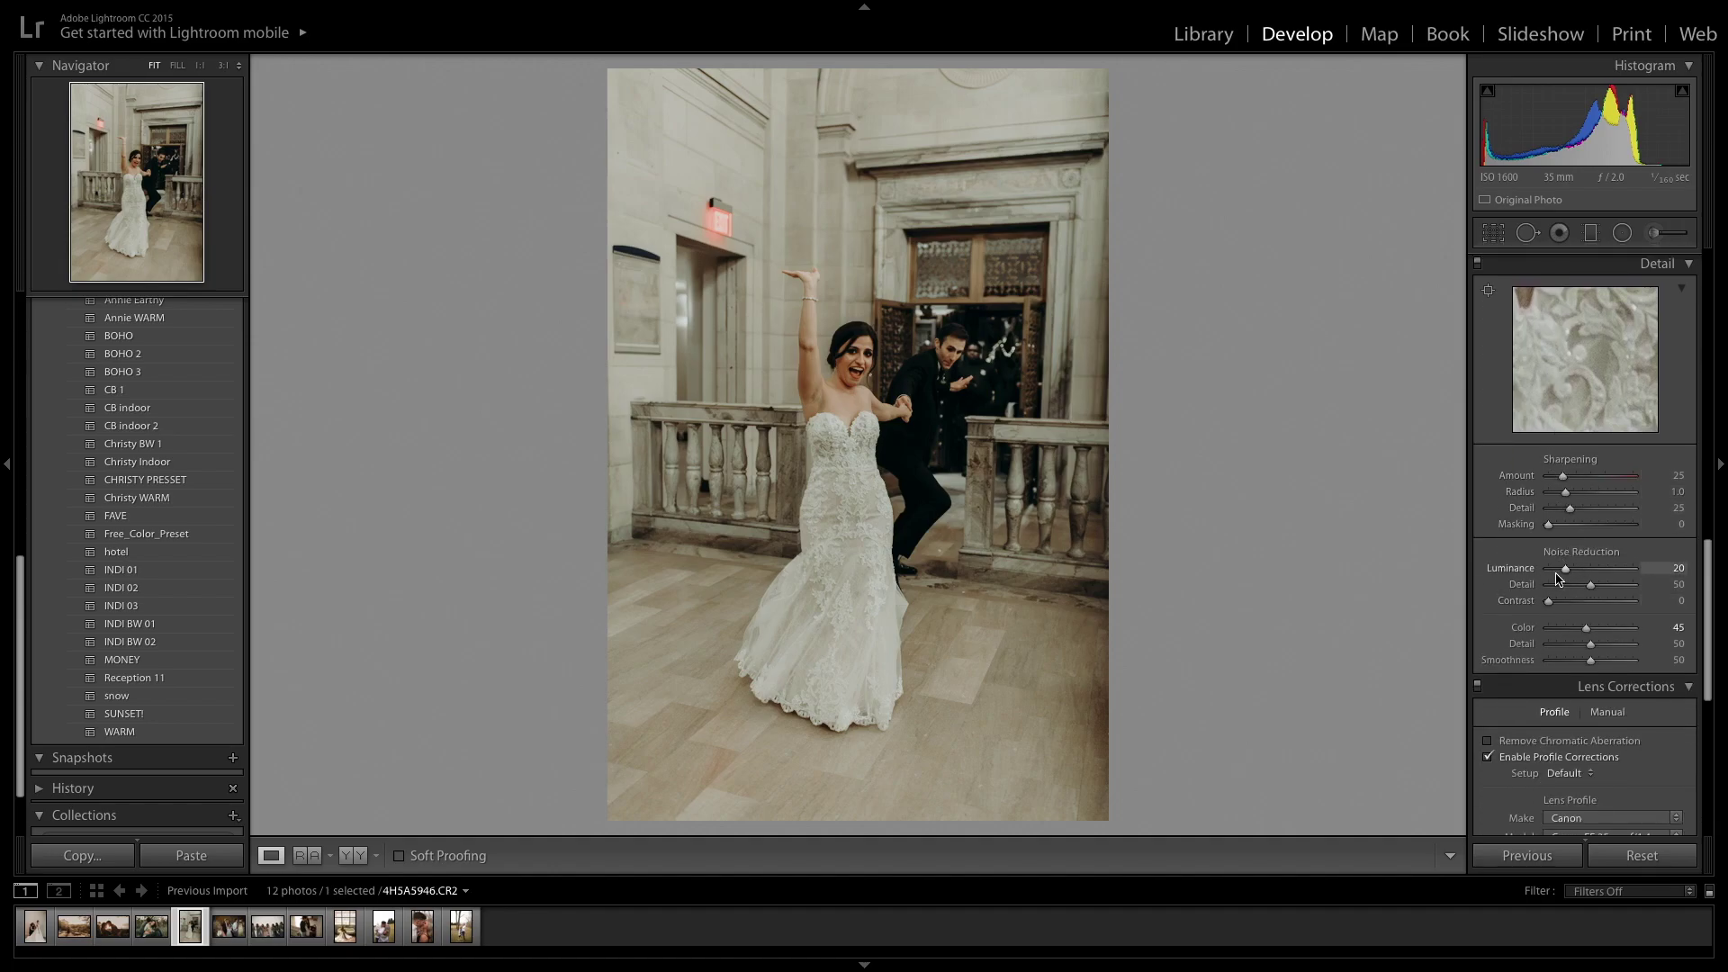
pyautogui.scroll(-8, 1566, 594)
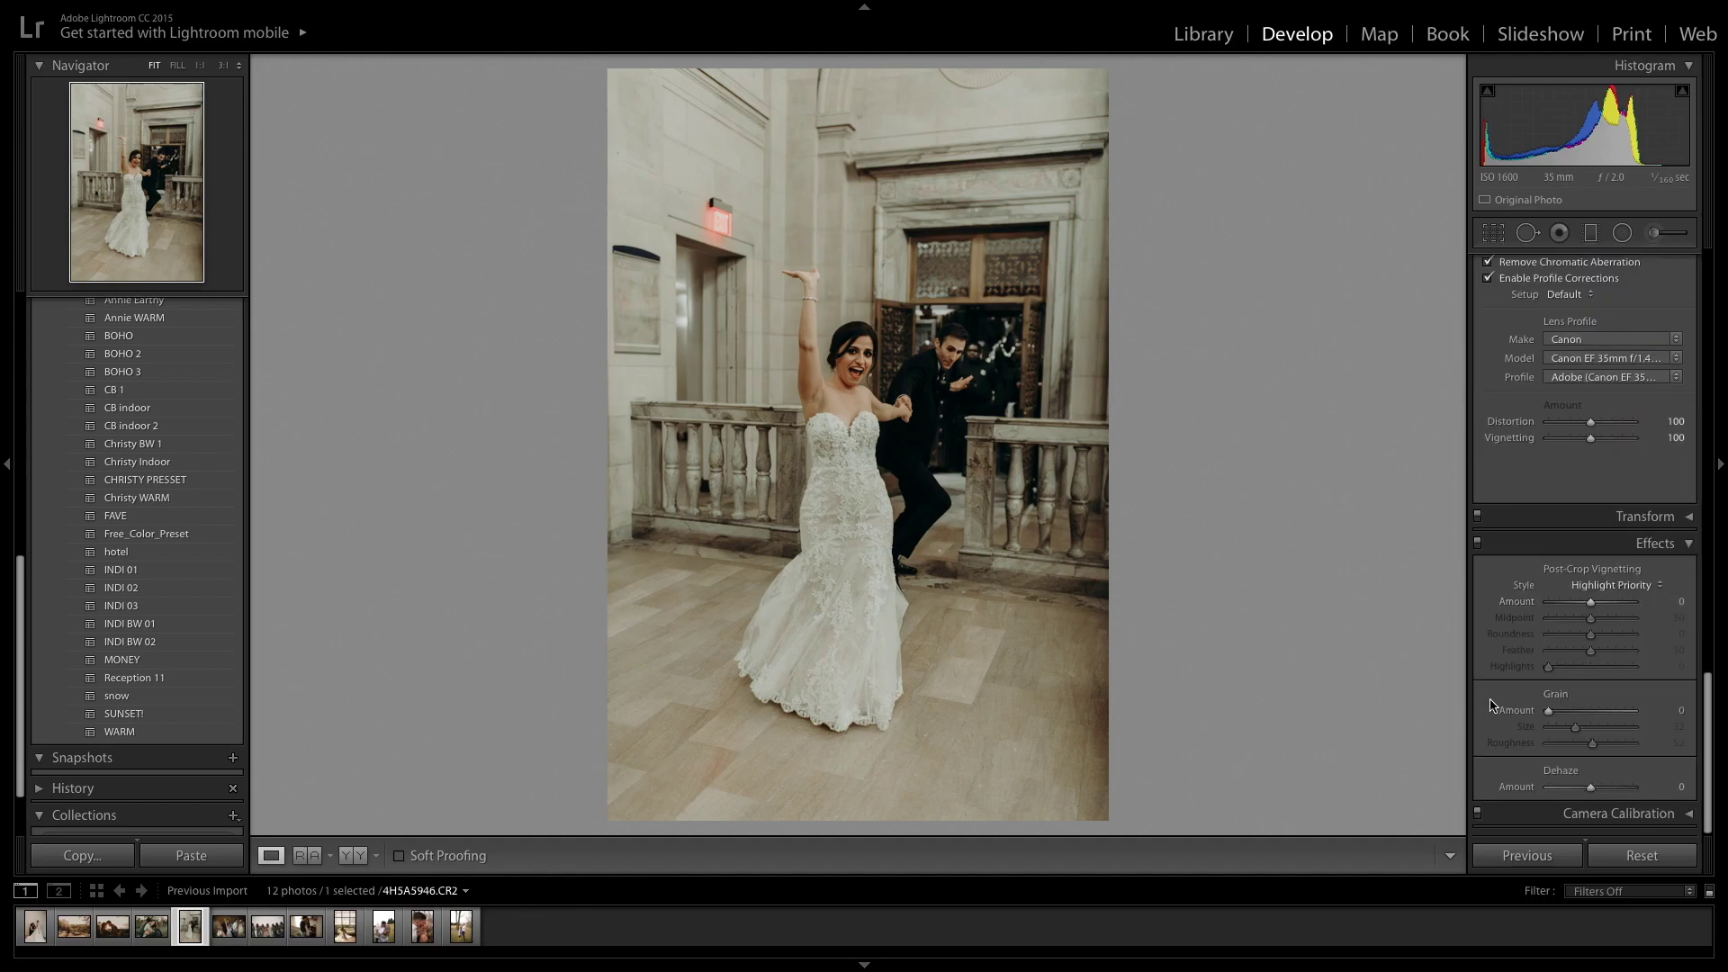
pyautogui.scroll(15, 1568, 636)
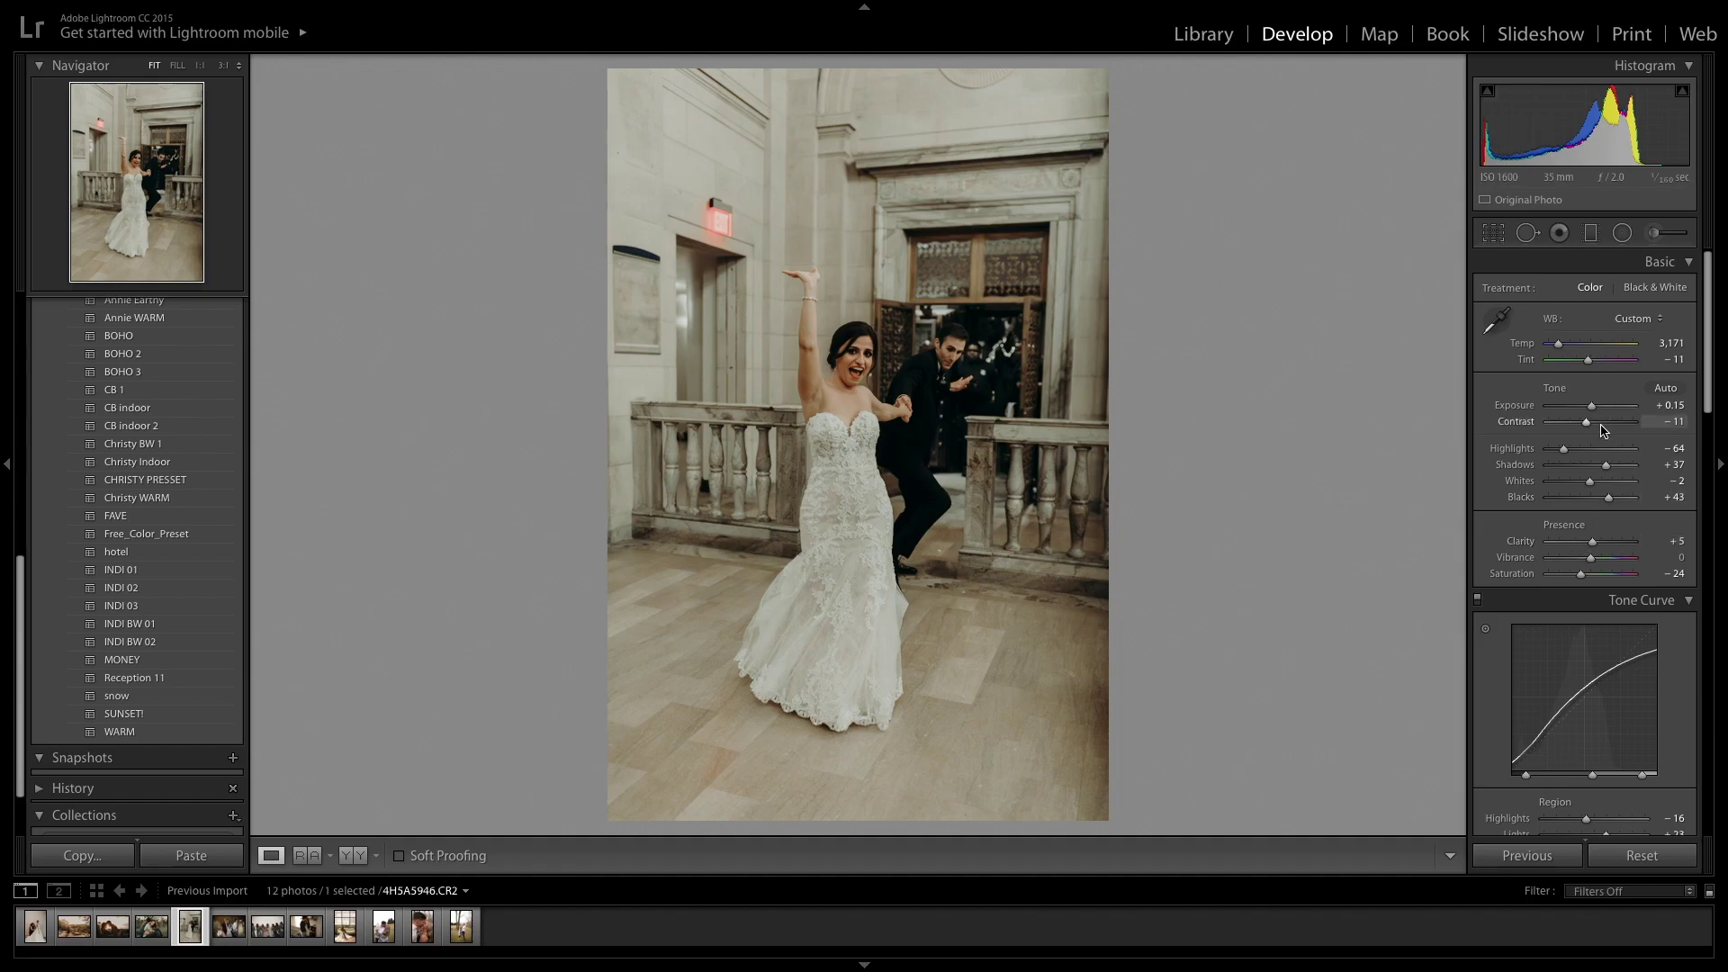
# Step: Try to remove the red exit sign from the wall in the dancing bride photo
pyautogui.moveTo(711, 196); pyautogui.dragTo(954, 297)
pyautogui.click(1660, 233)
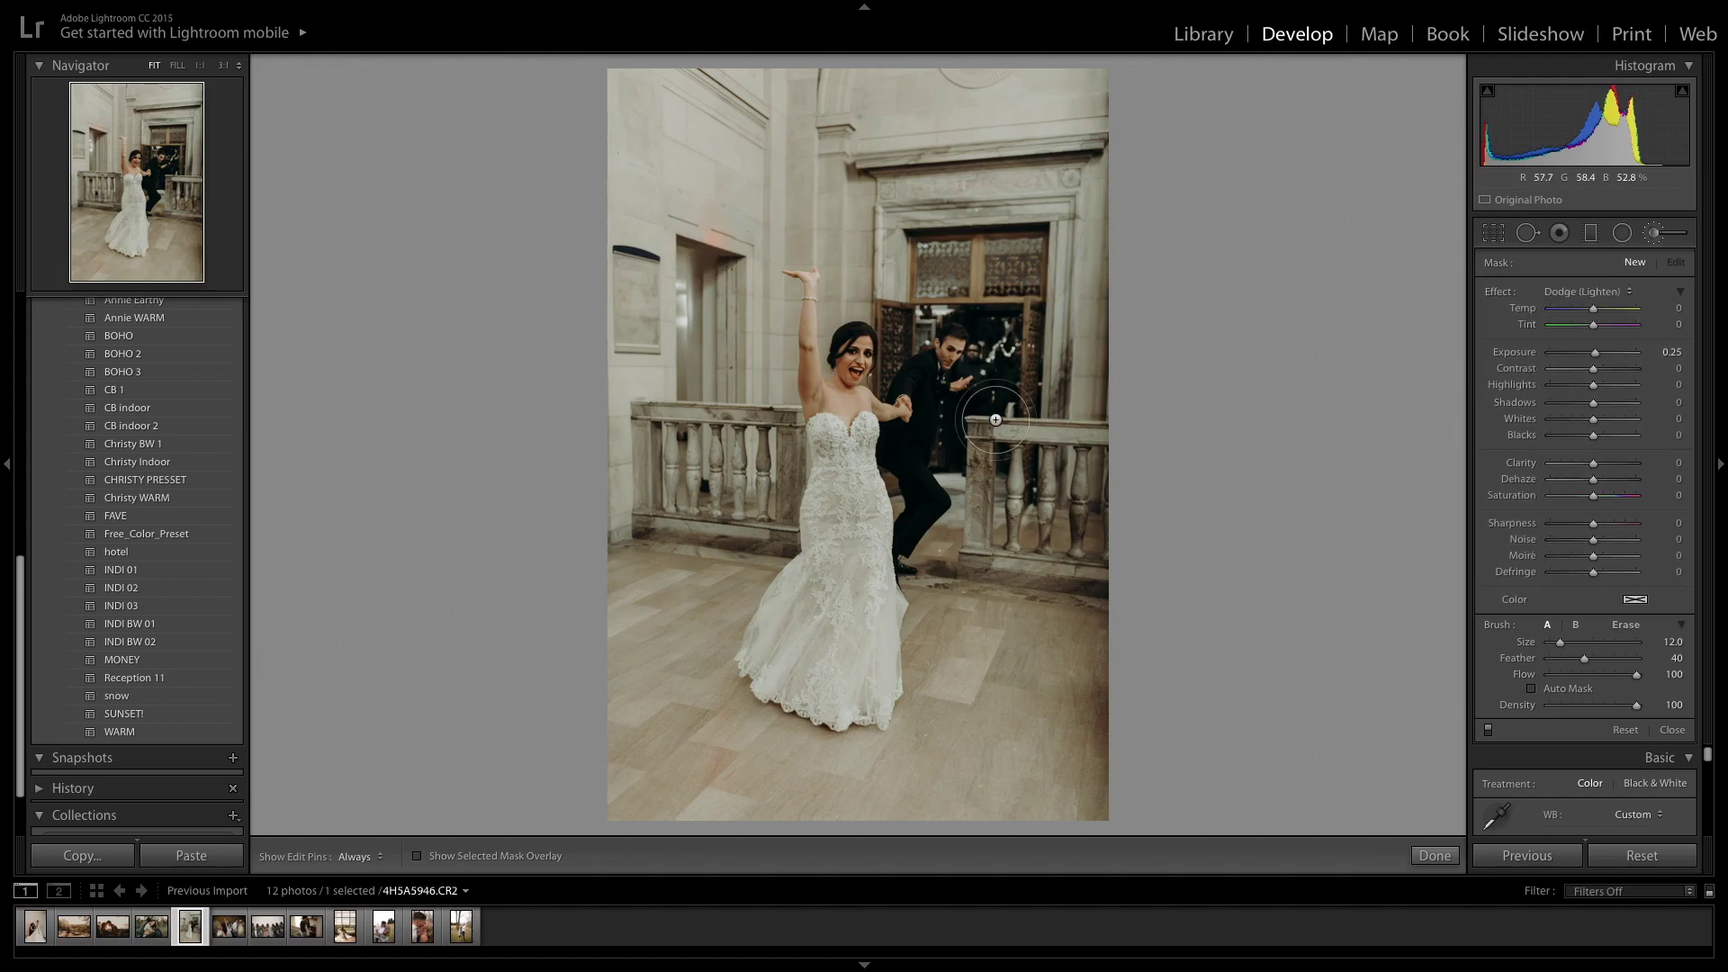
pyautogui.press('k')
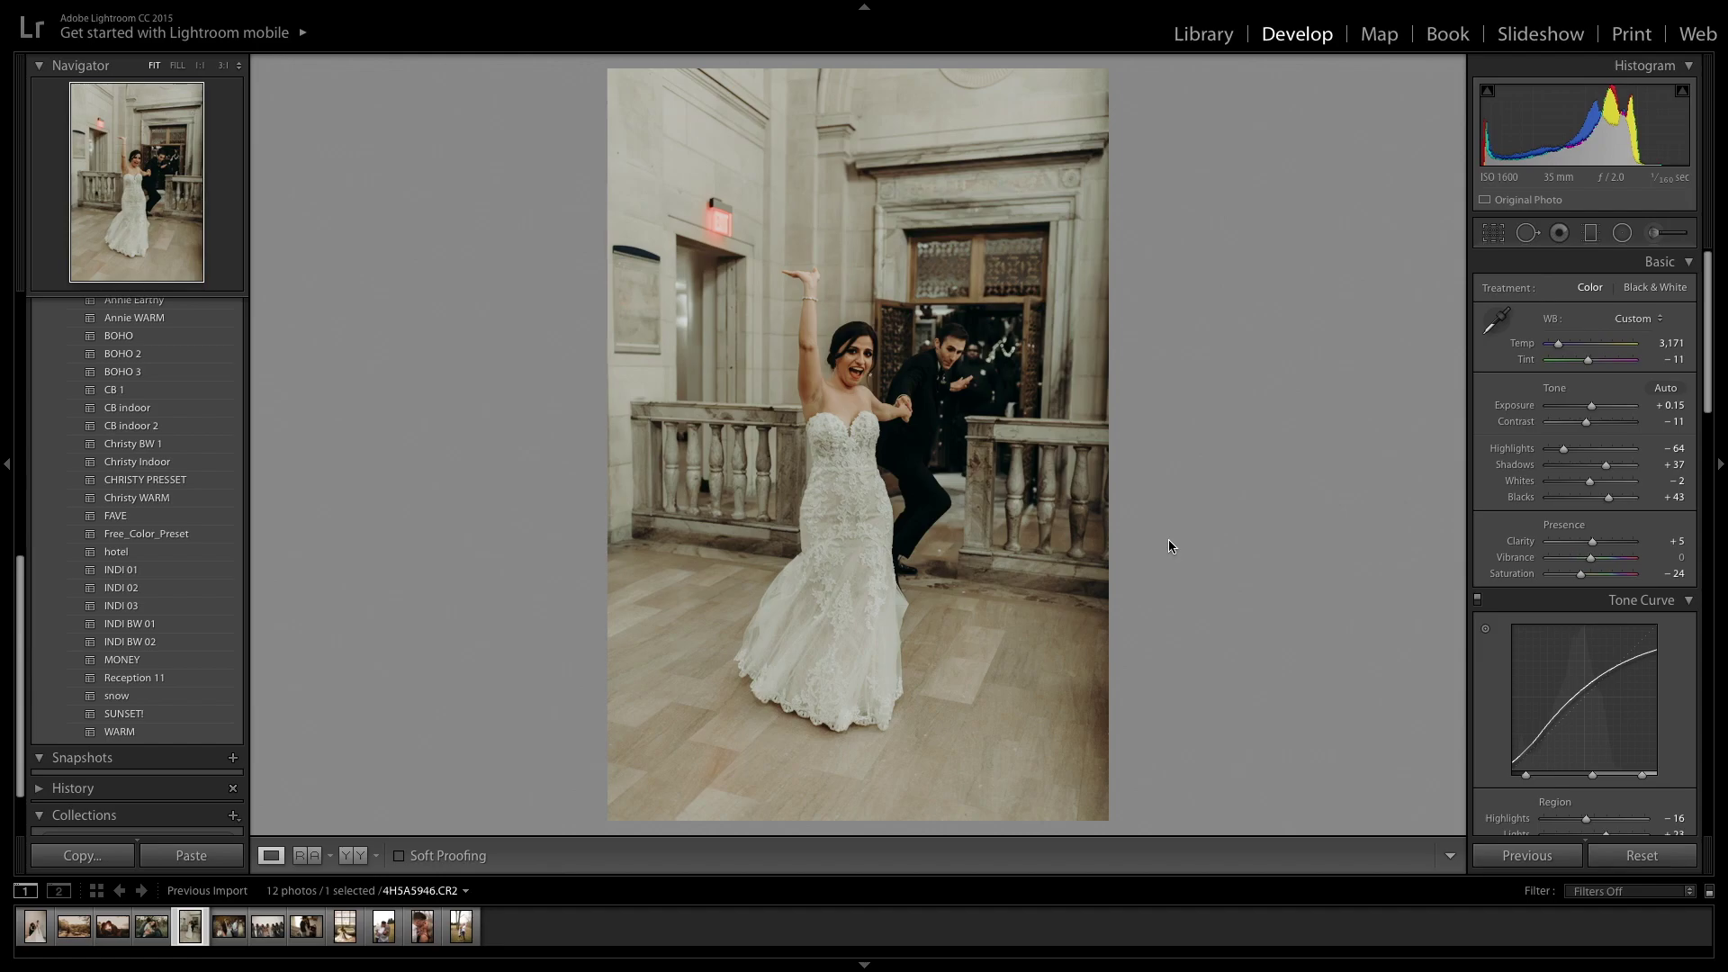
# Step: Apply the BOHO 2 user preset to the crowded dance floor photo, 4H5A6793.CR2
pyautogui.press('Right')
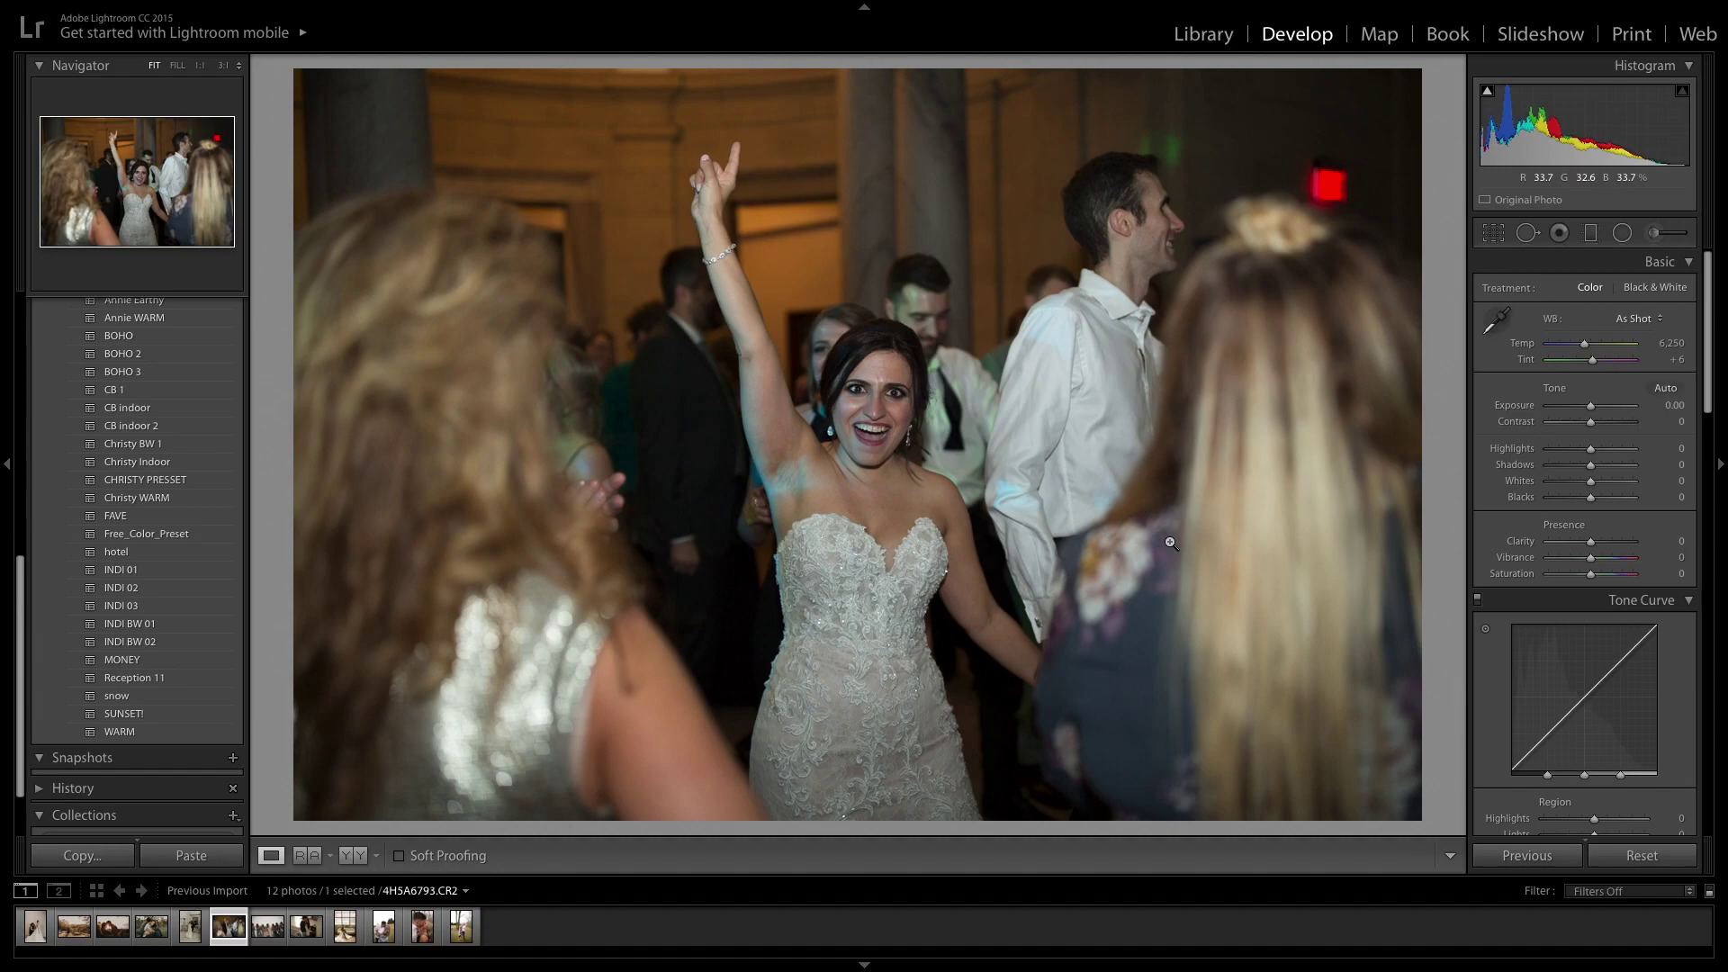
pyautogui.scroll(3, 220, 538)
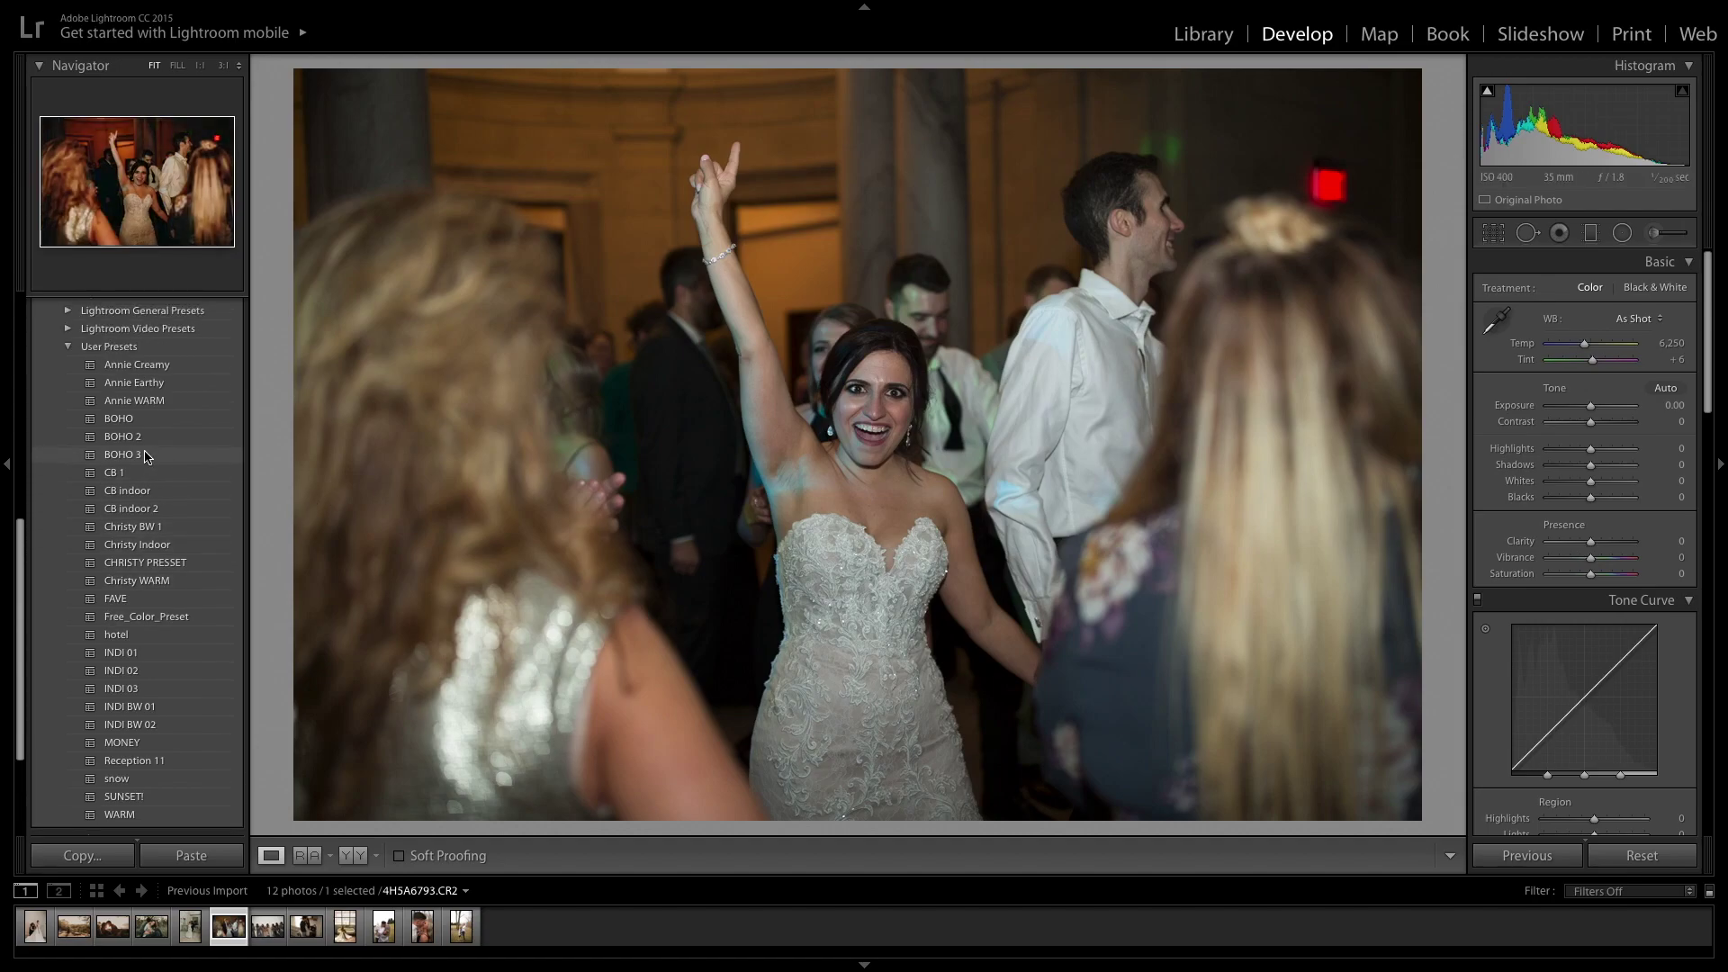
pyautogui.click(143, 438)
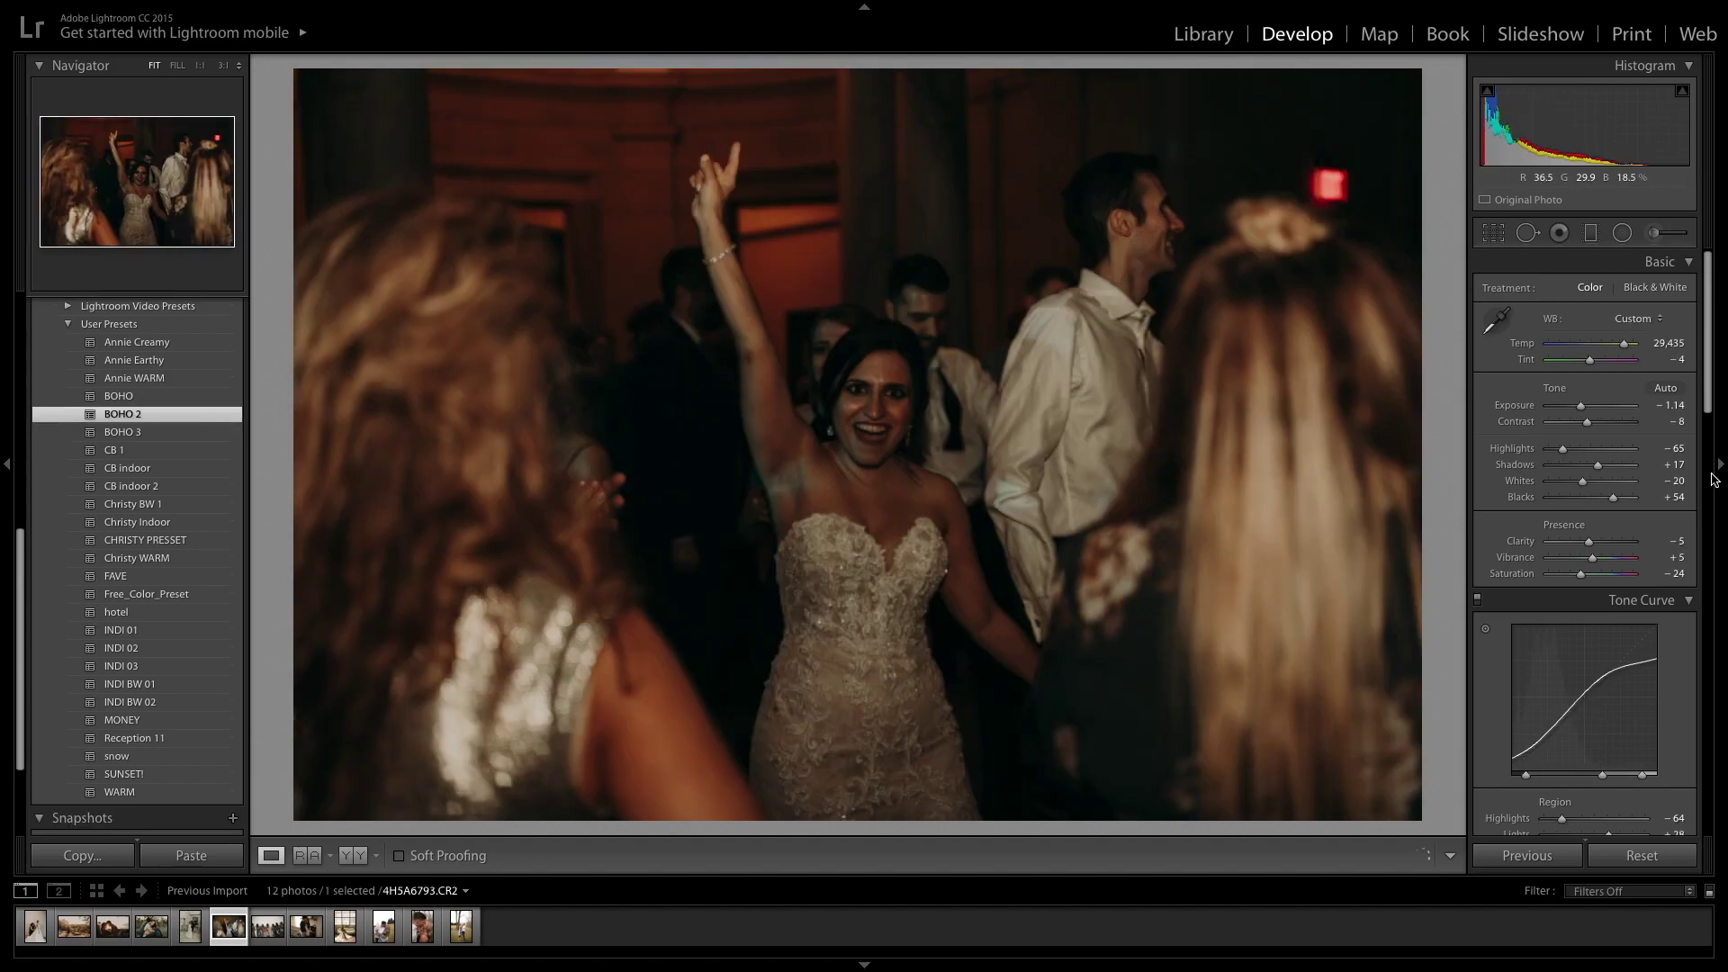
# Step: Set the dance floor photo's Temp to 8,711, Exposure to 0.00, Contrast to +13, Highlights to -55, Clarity to 0 and Saturation to -19
pyautogui.moveTo(1582, 405); pyautogui.dragTo(1590, 406)
pyautogui.moveTo(1623, 344); pyautogui.dragTo(1604, 350)
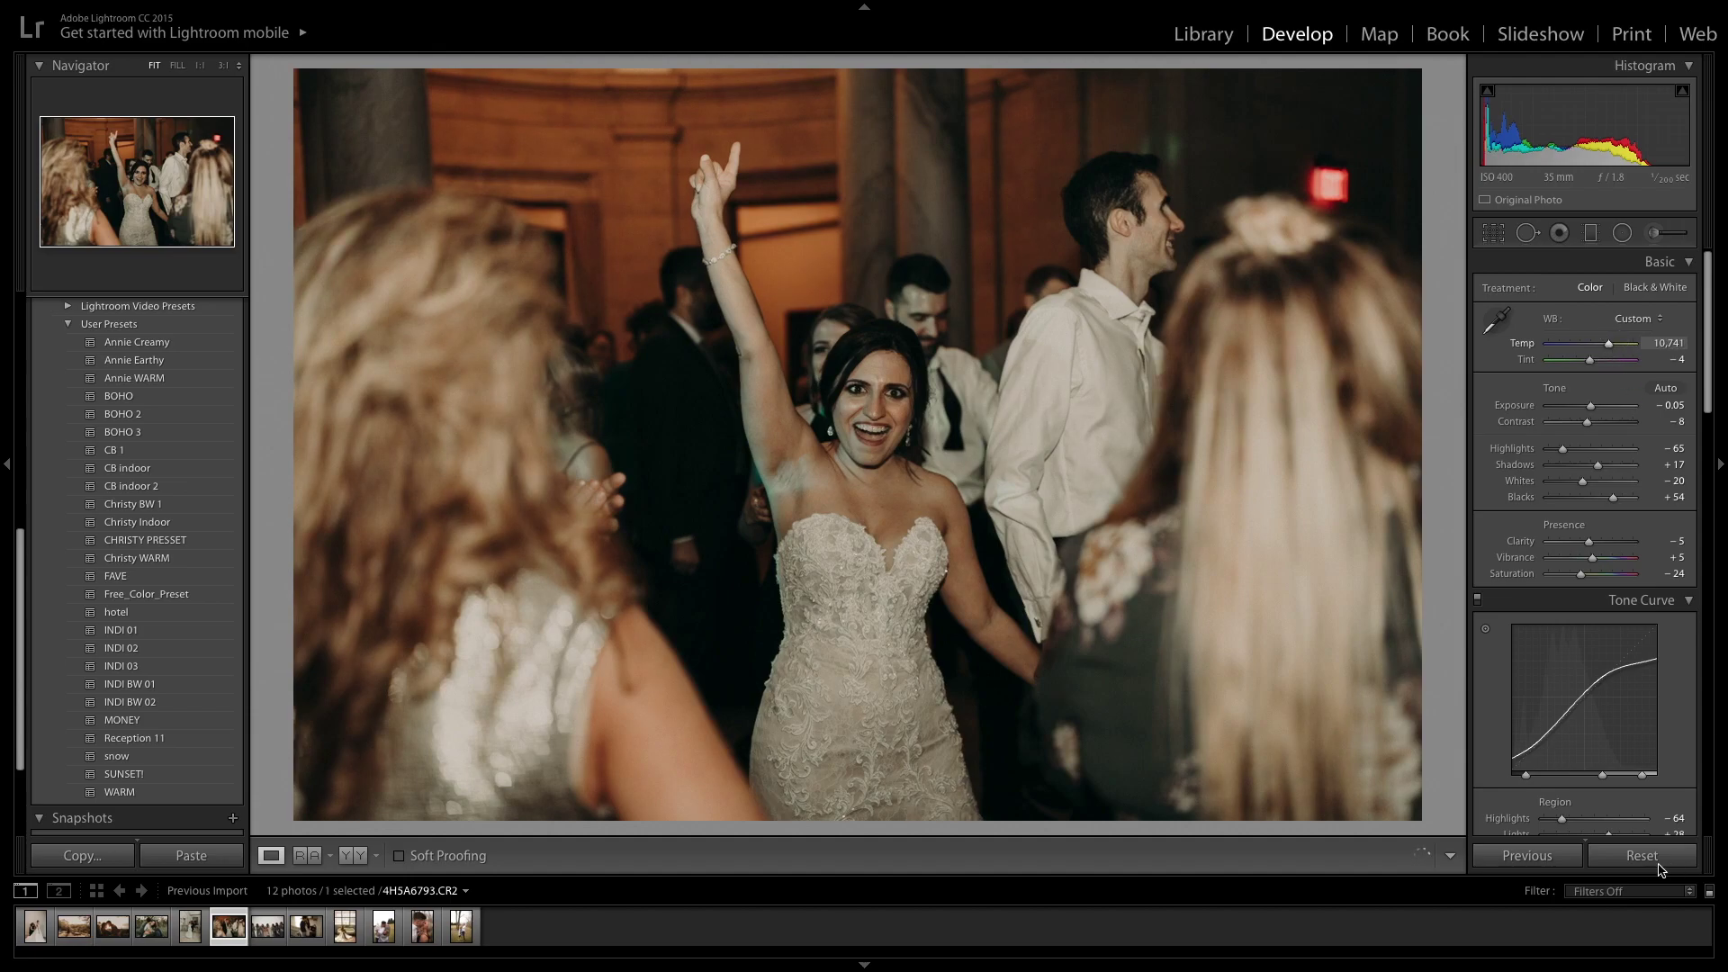
pyautogui.click(1586, 440)
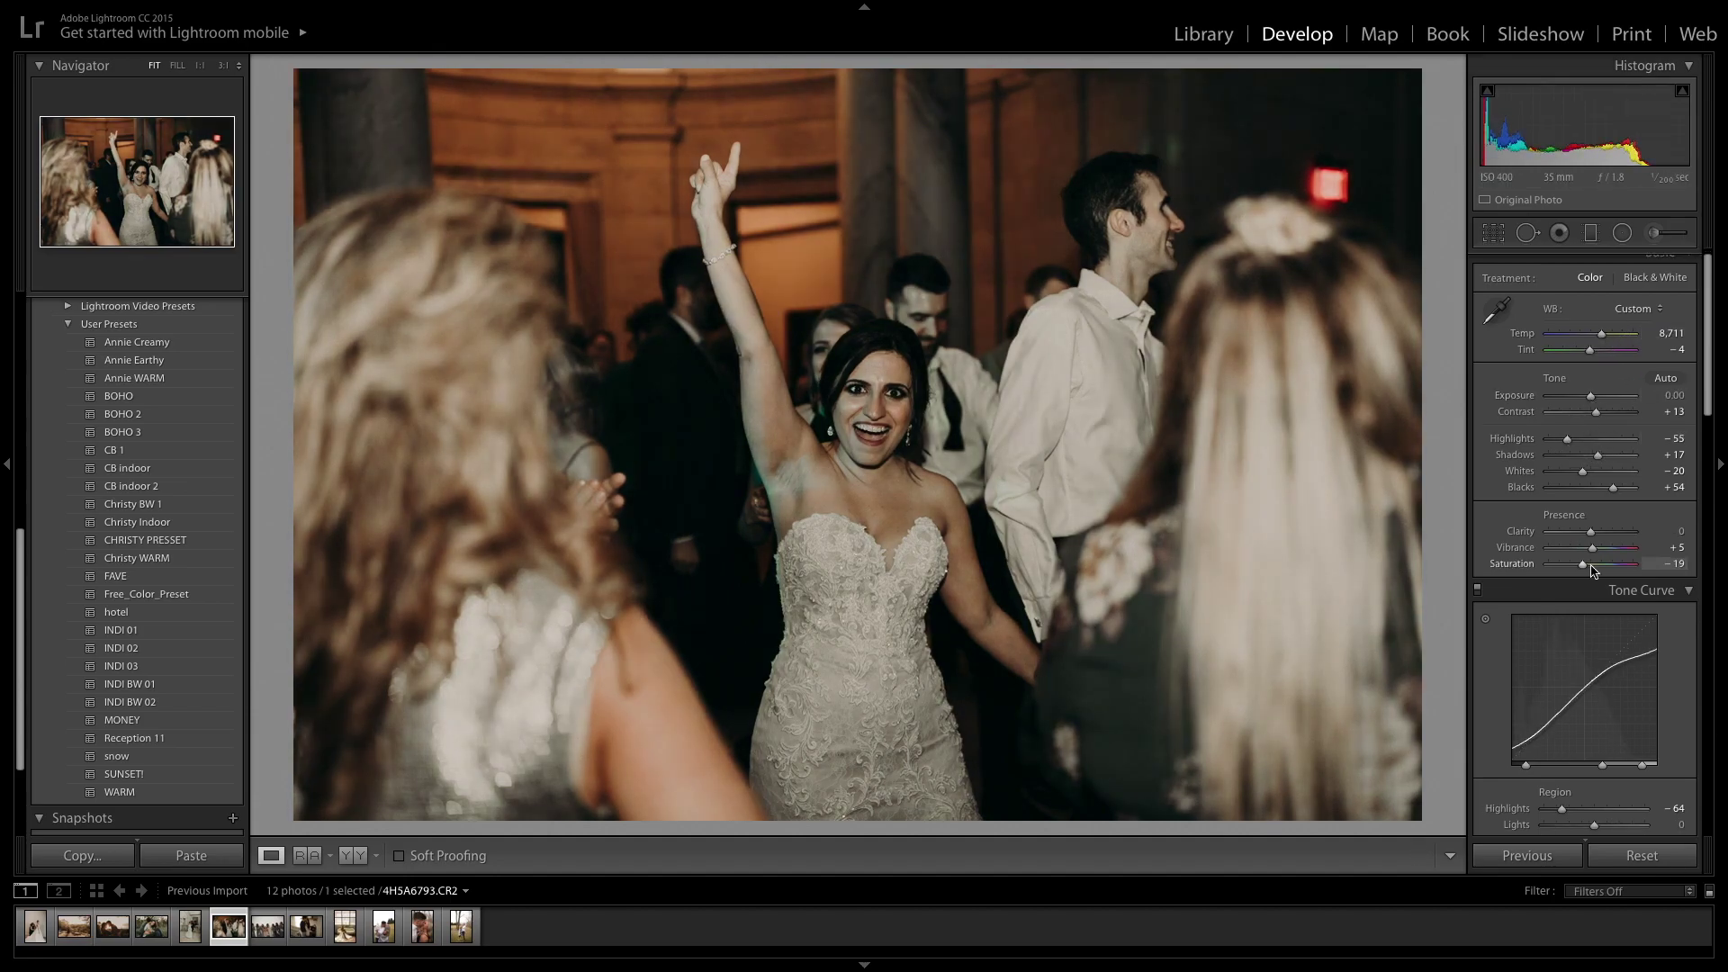
# Step: Set the dance floor photo's tone curve Lights to +9, raise its Yellow saturation and fine-tune the split toning
pyautogui.scroll(-7, 1593, 540)
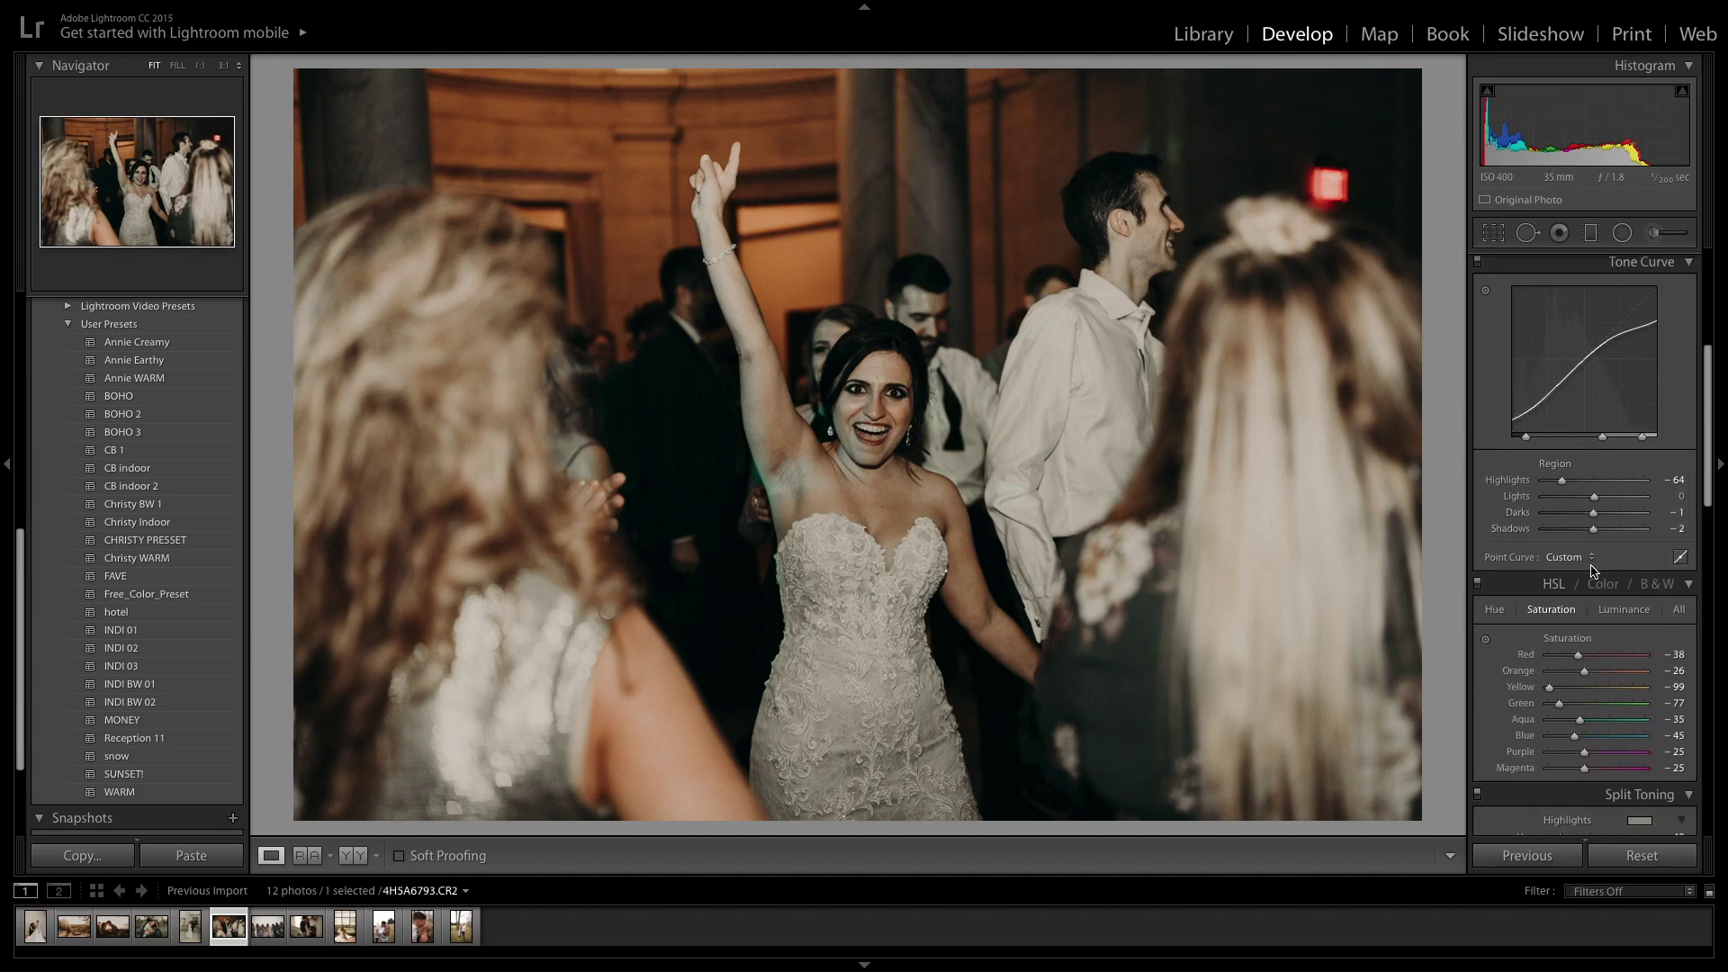
pyautogui.moveTo(1595, 498); pyautogui.dragTo(1594, 517)
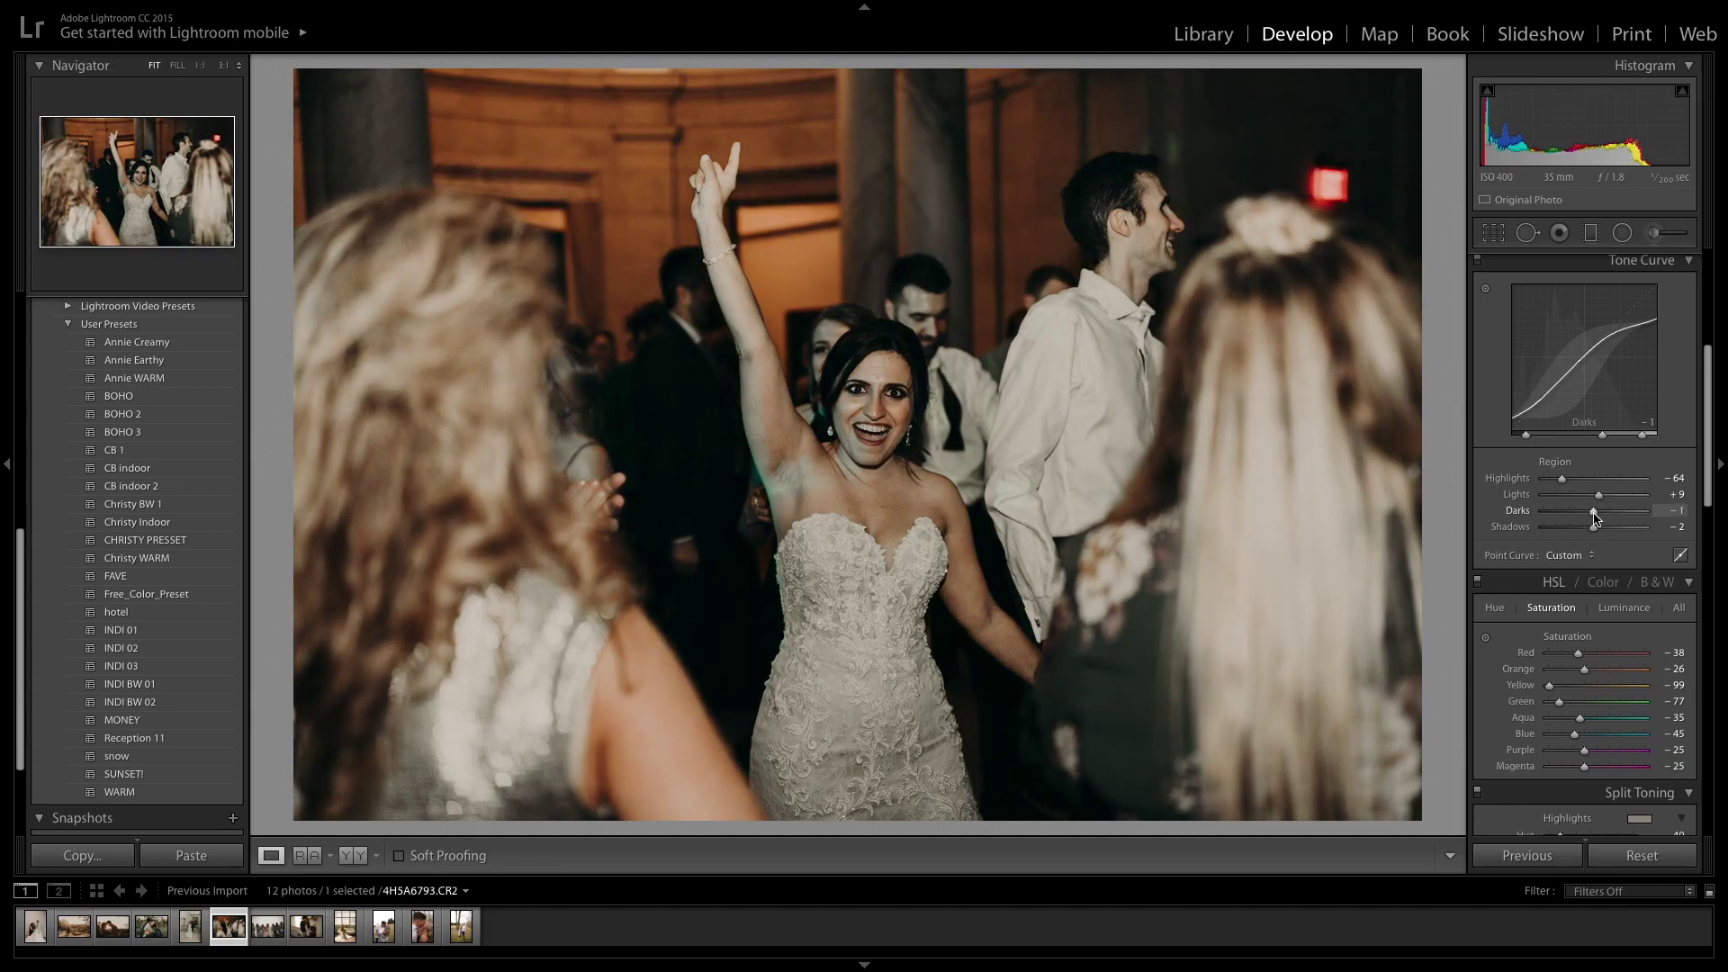
pyautogui.scroll(-5, 1594, 517)
pyautogui.moveTo(1548, 394); pyautogui.dragTo(1556, 396)
pyautogui.moveTo(1559, 479); pyautogui.dragTo(1557, 479)
pyautogui.scroll(-10, 1564, 489)
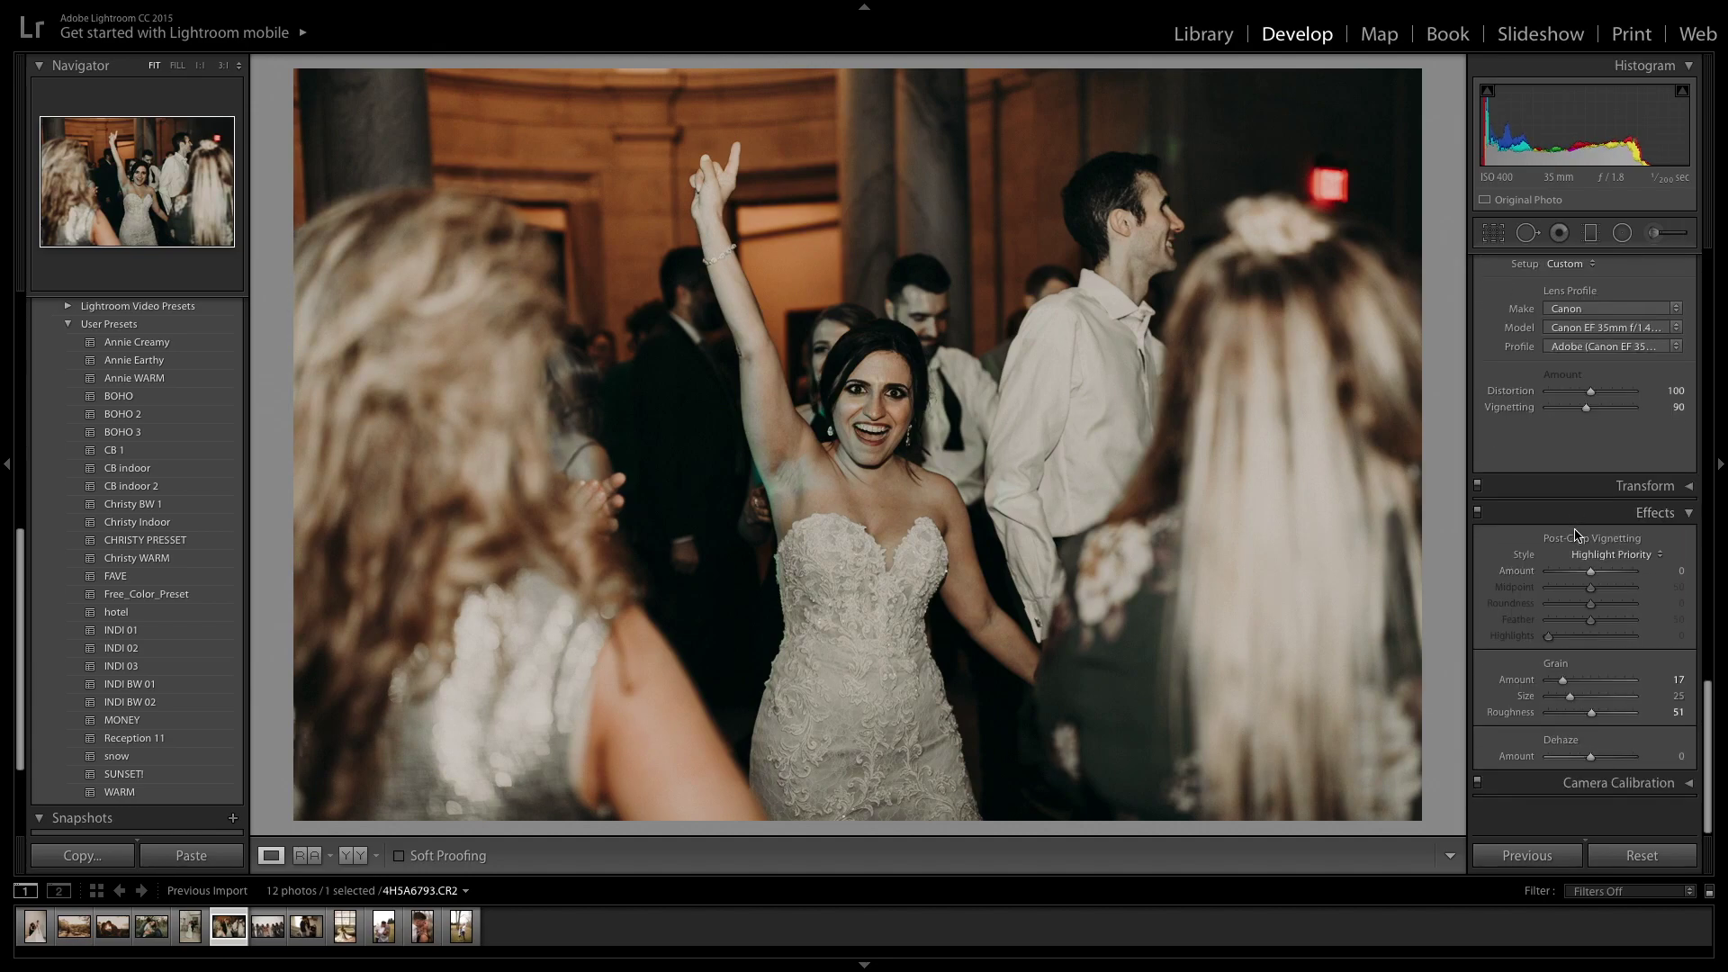
pyautogui.moveTo(1528, 717); pyautogui.dragTo(1528, 718)
pyautogui.scroll(15, 1565, 540)
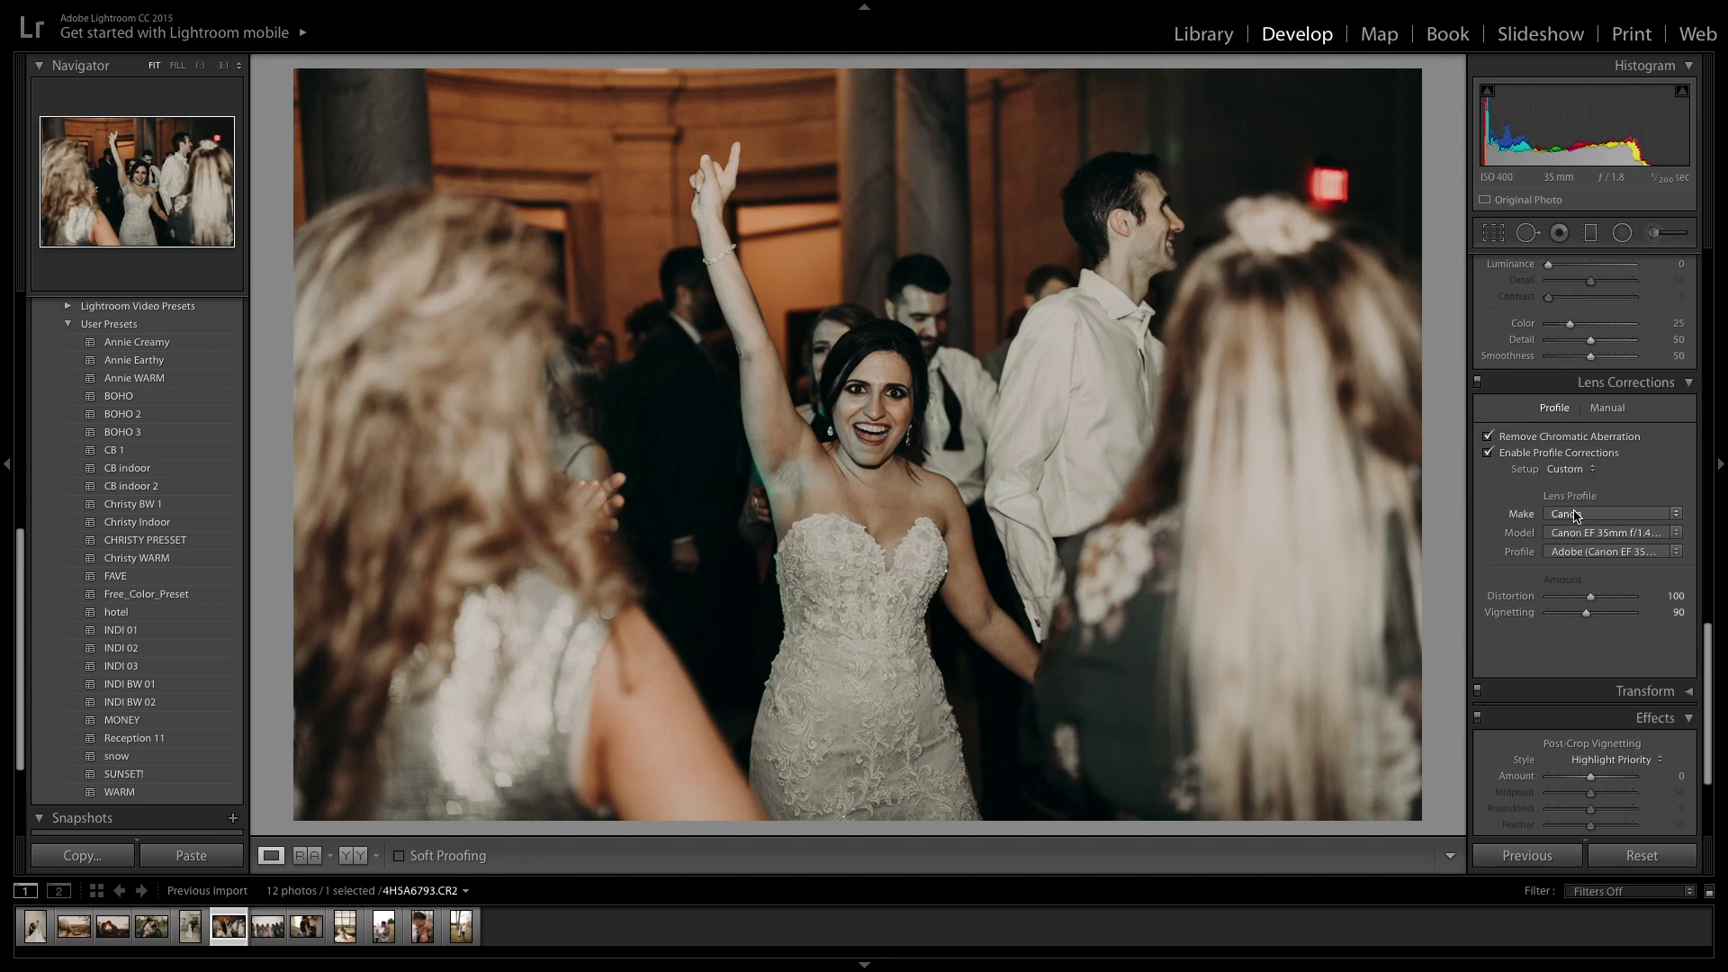
# Step: Apply the BOHO user preset to the bridesmaids photo 4H5A1555.CR2 and set Temp to 13,670, Exposure to -0.30, Contrast to -54 and Clarity to 0
pyautogui.press('Right')
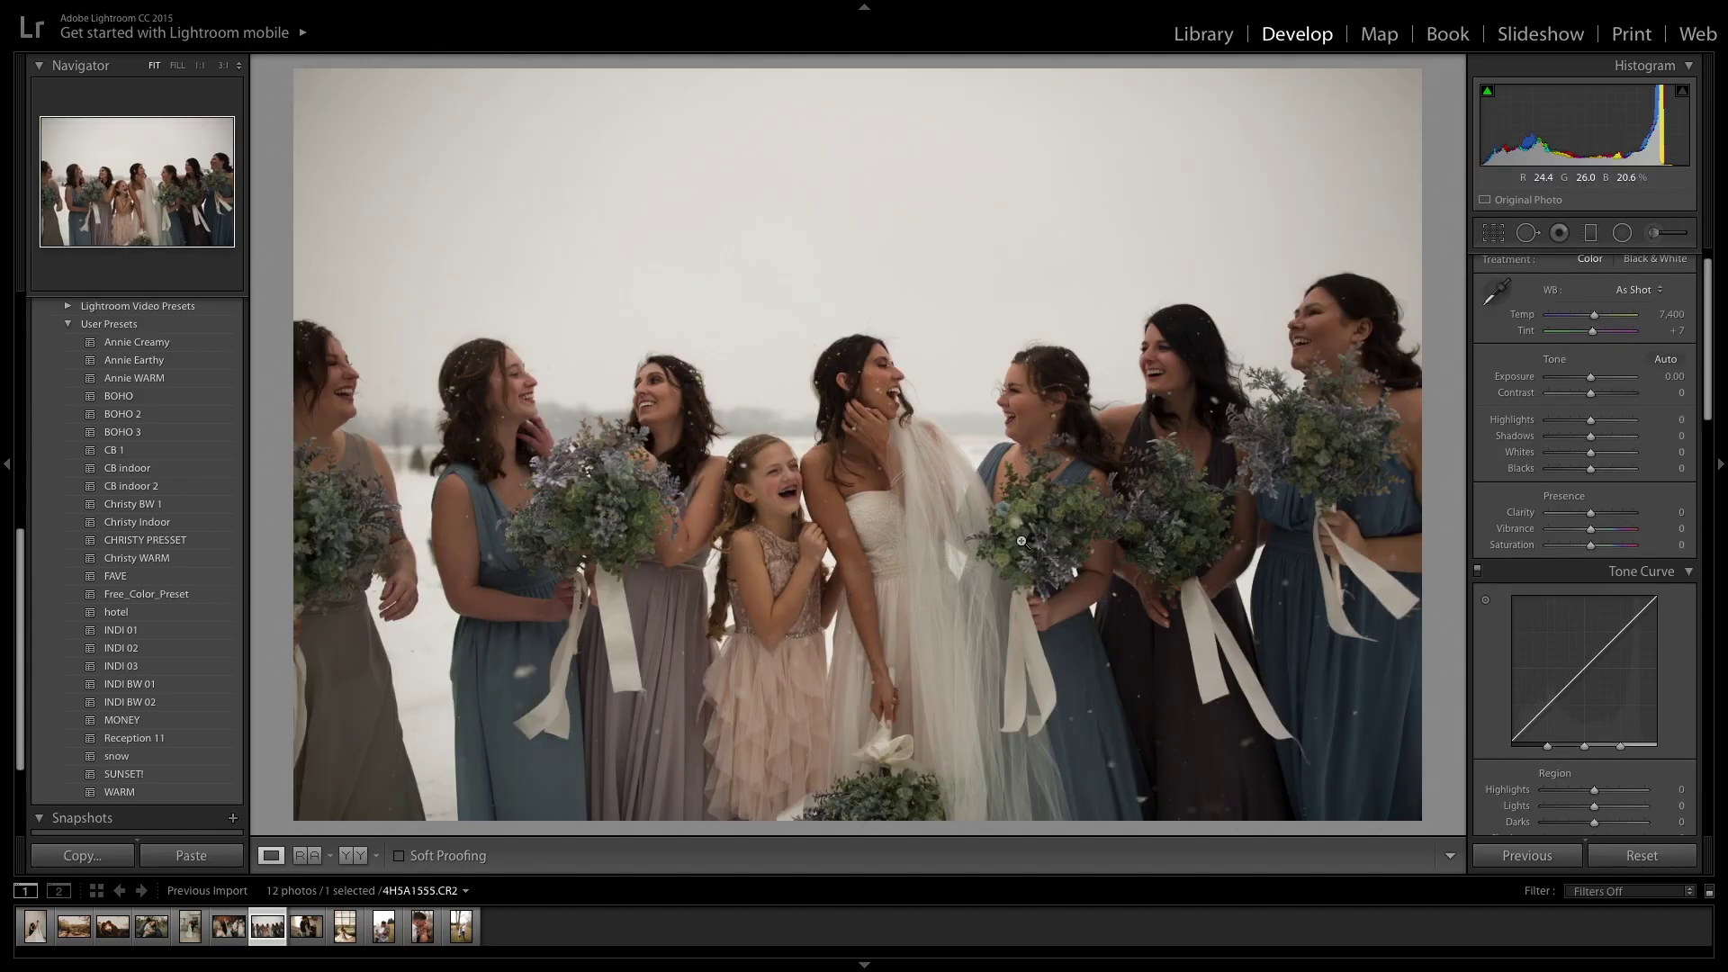
pyautogui.click(151, 399)
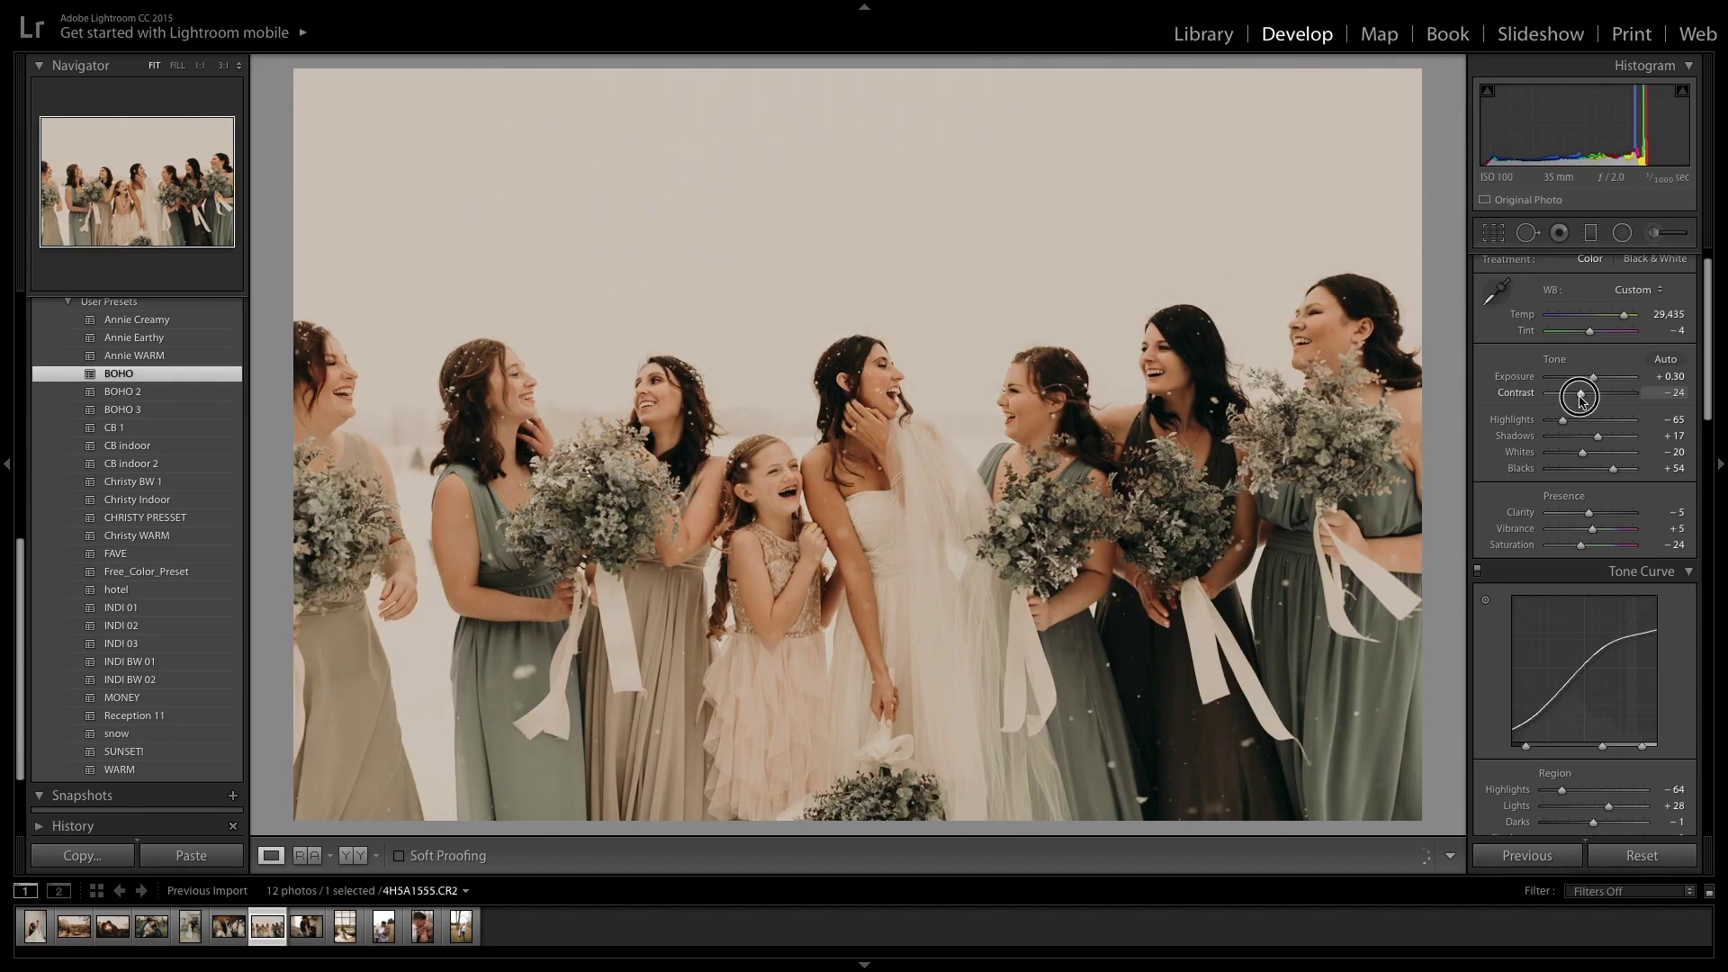
pyautogui.moveTo(1581, 396)
pyautogui.mouseDown()
pyautogui.moveTo(1566, 399)
pyautogui.moveTo(1587, 382)
pyautogui.mouseUp()
pyautogui.moveTo(1627, 322); pyautogui.dragTo(1614, 324)
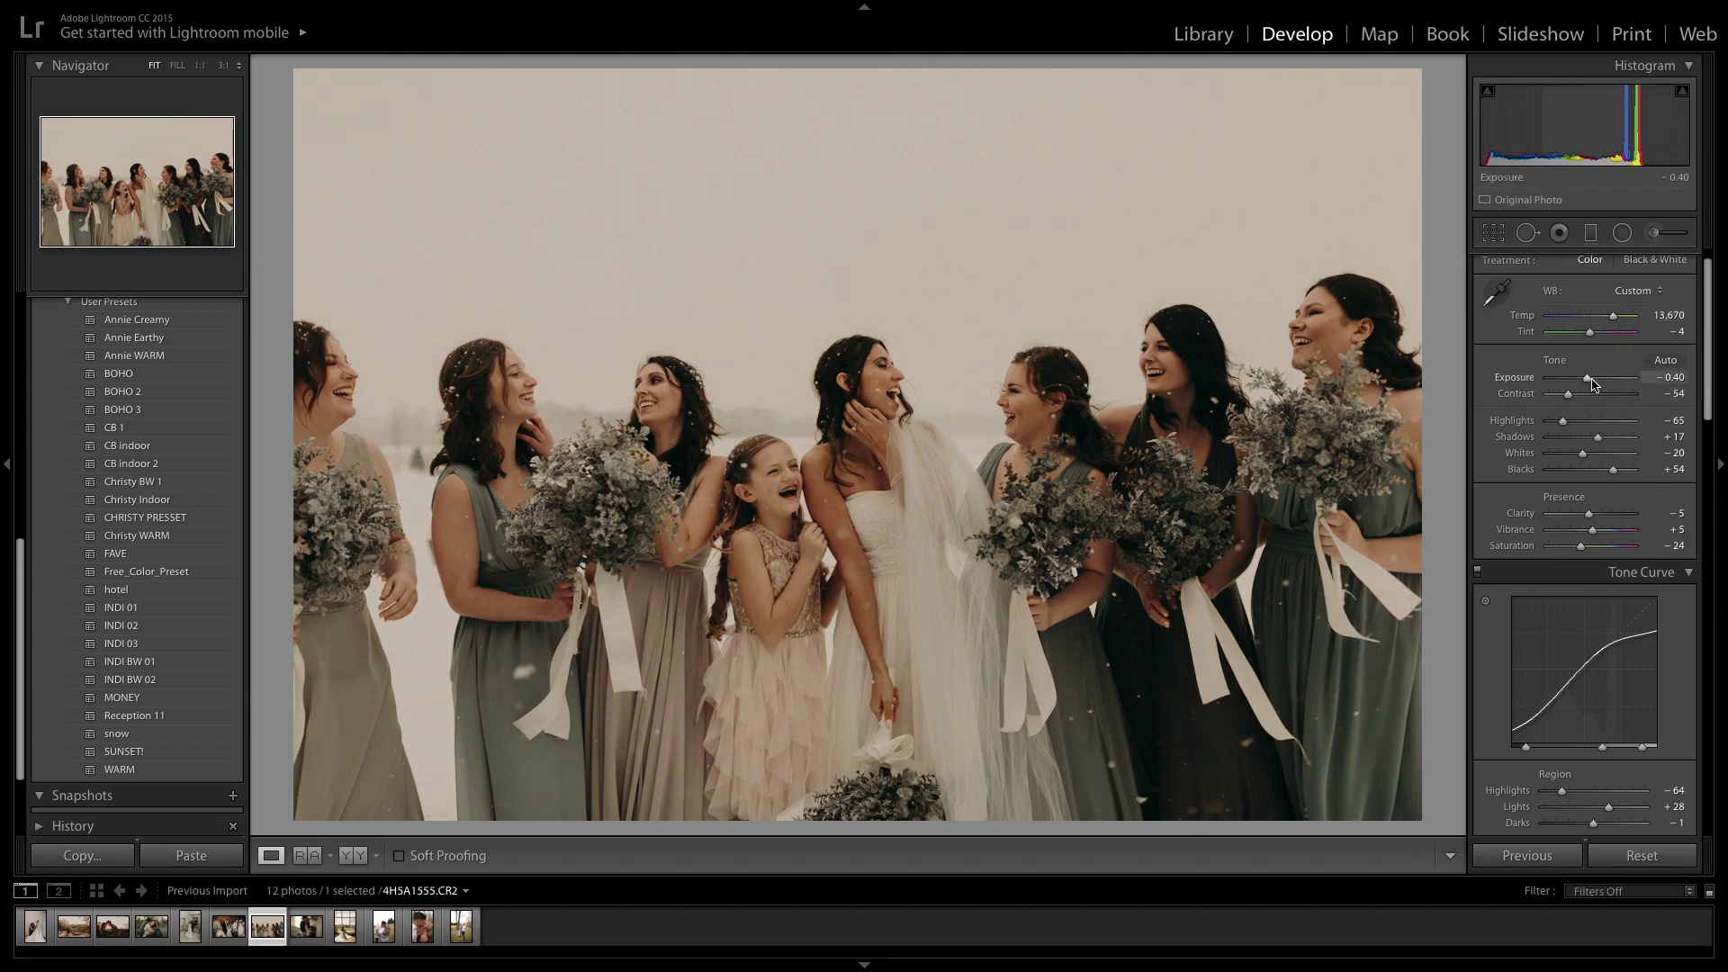
pyautogui.click(1592, 382)
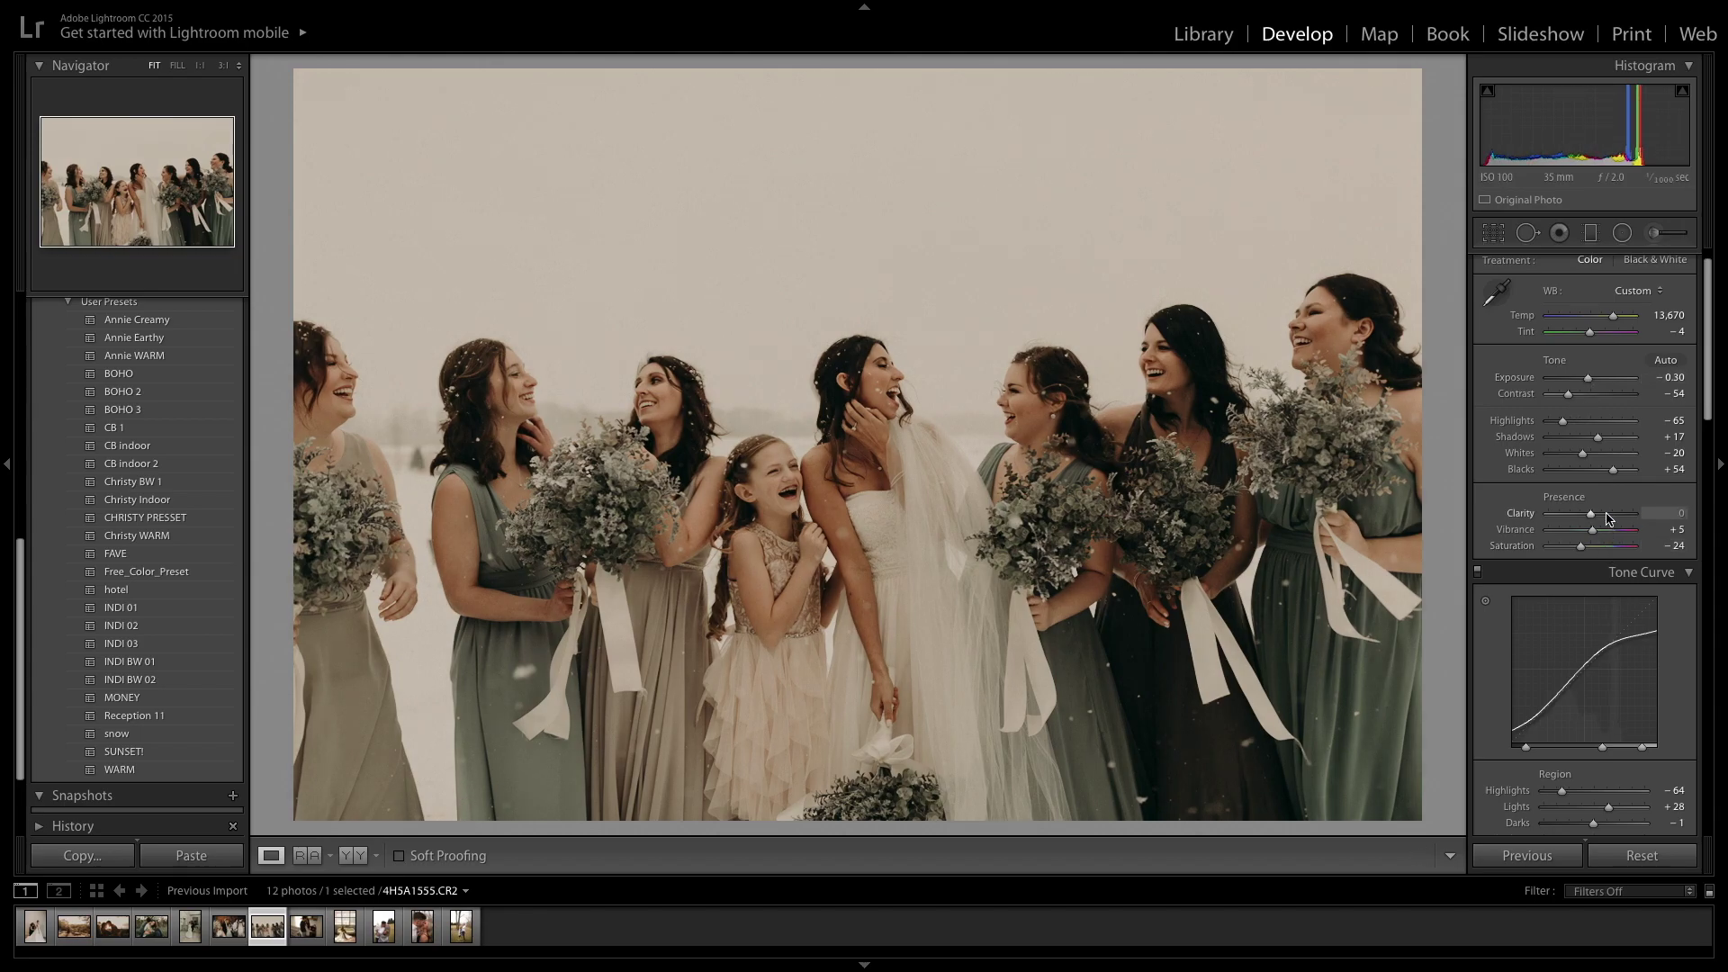
pyautogui.scroll(-15, 1584, 585)
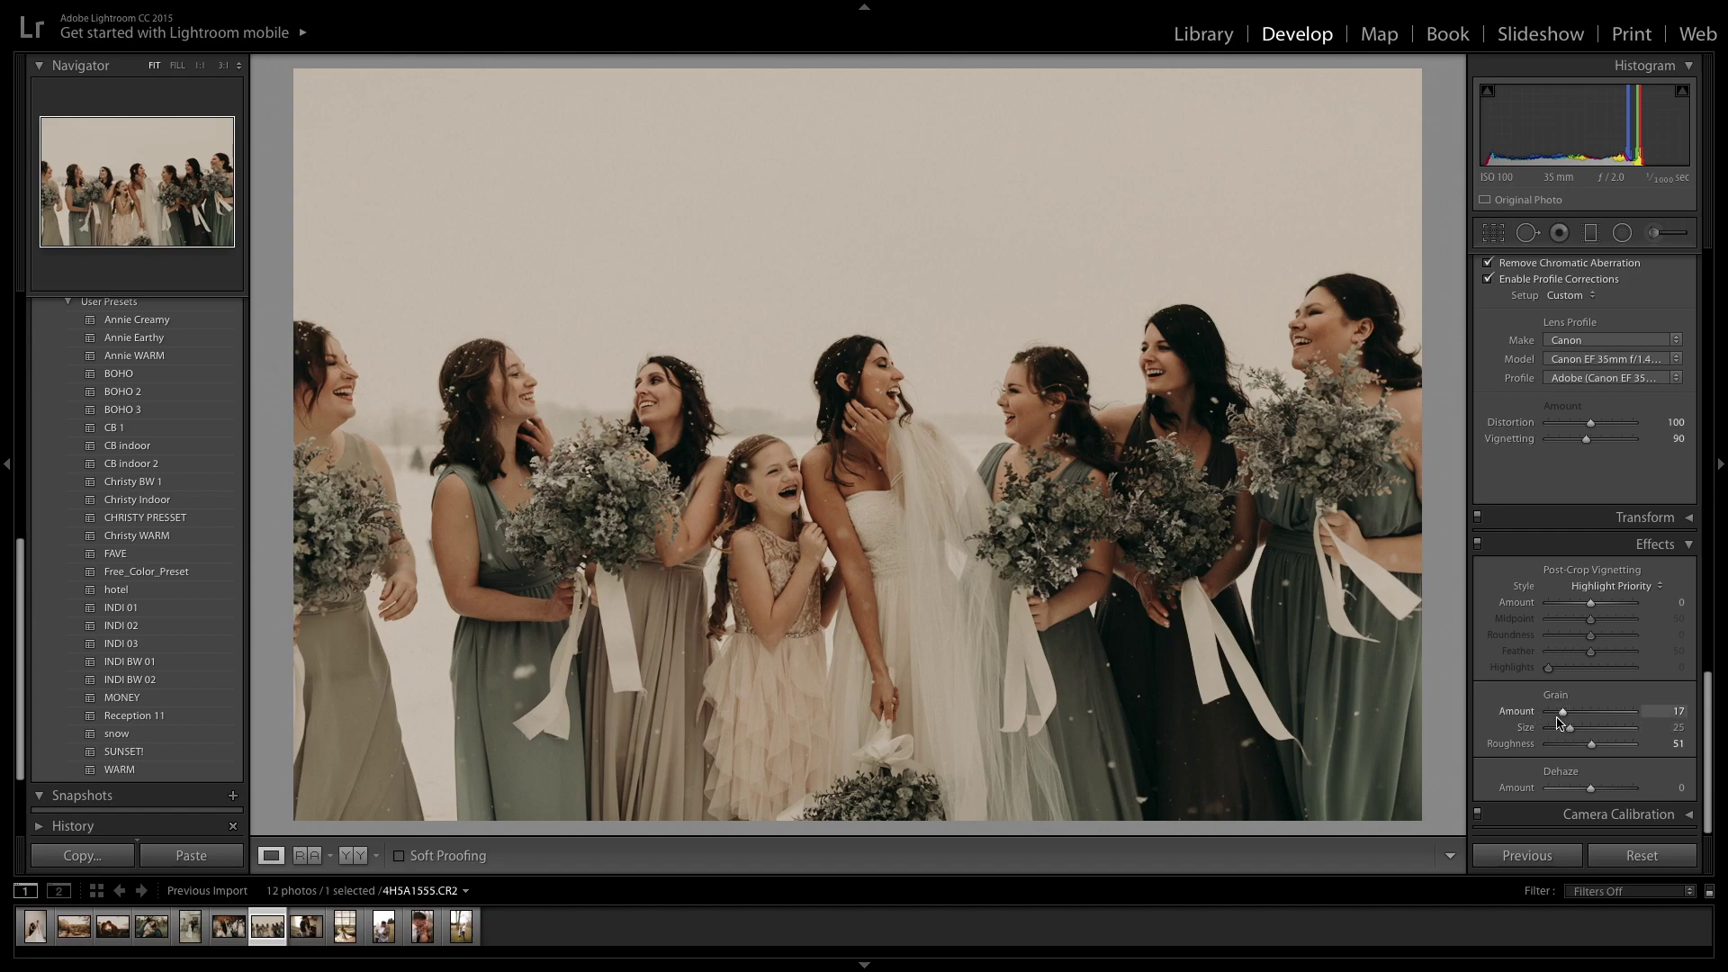
pyautogui.scroll(4, 1591, 546)
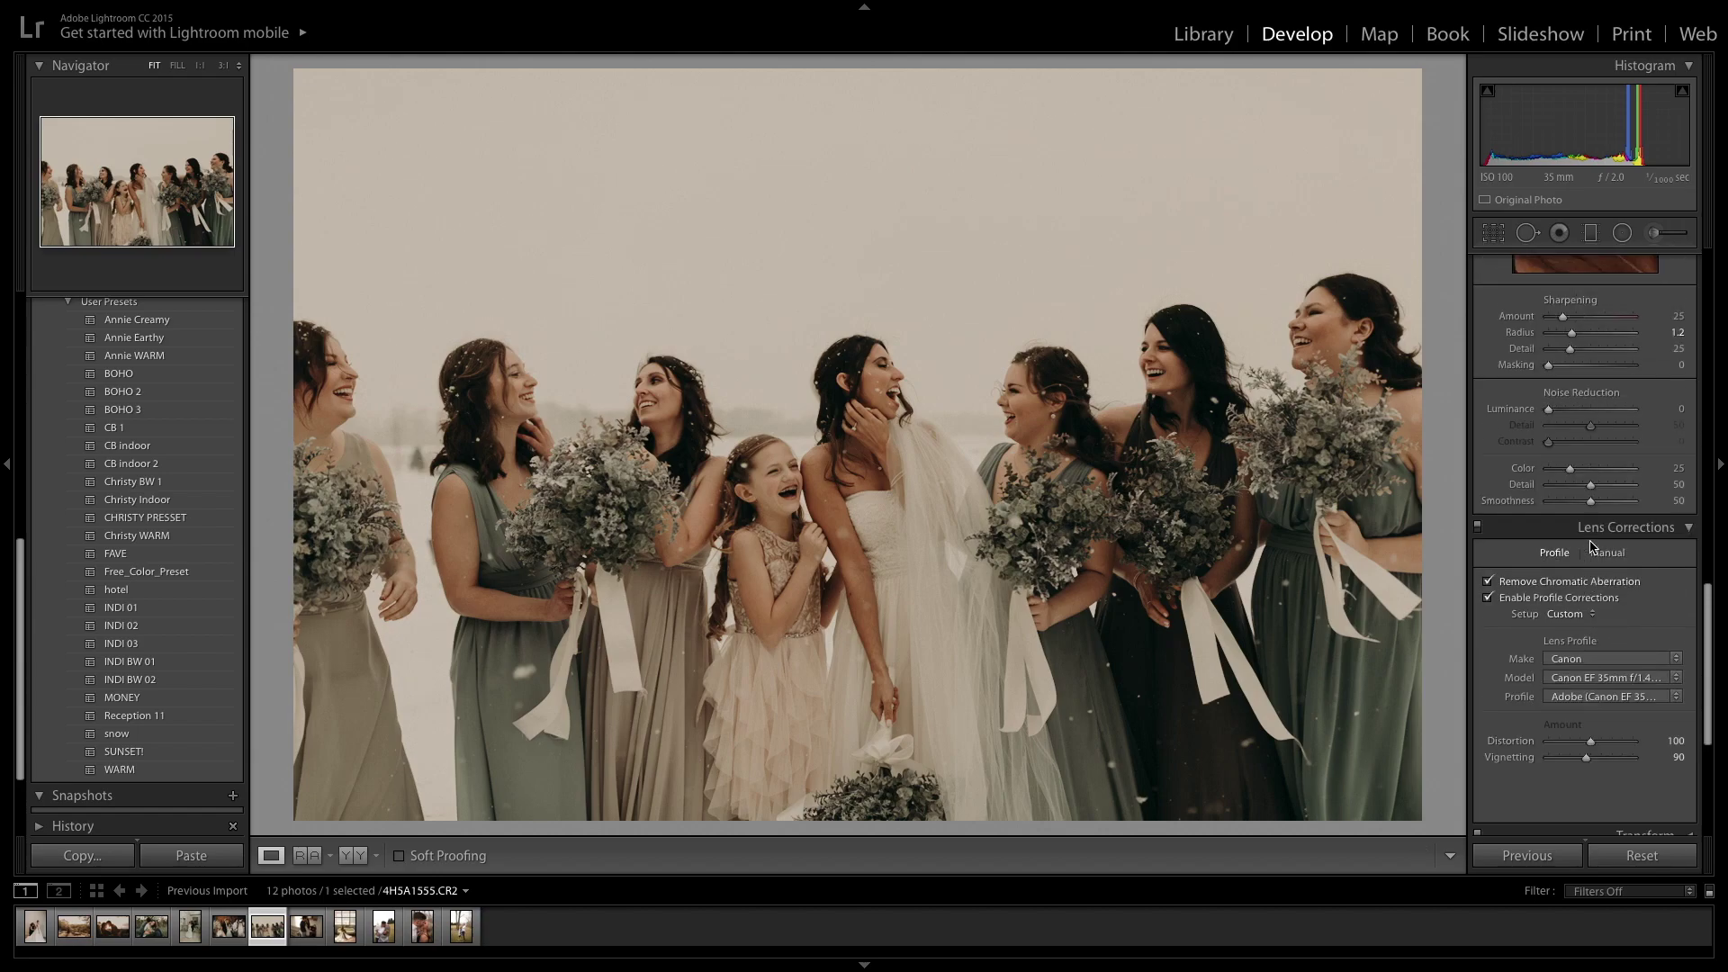
pyautogui.scroll(10, 1591, 547)
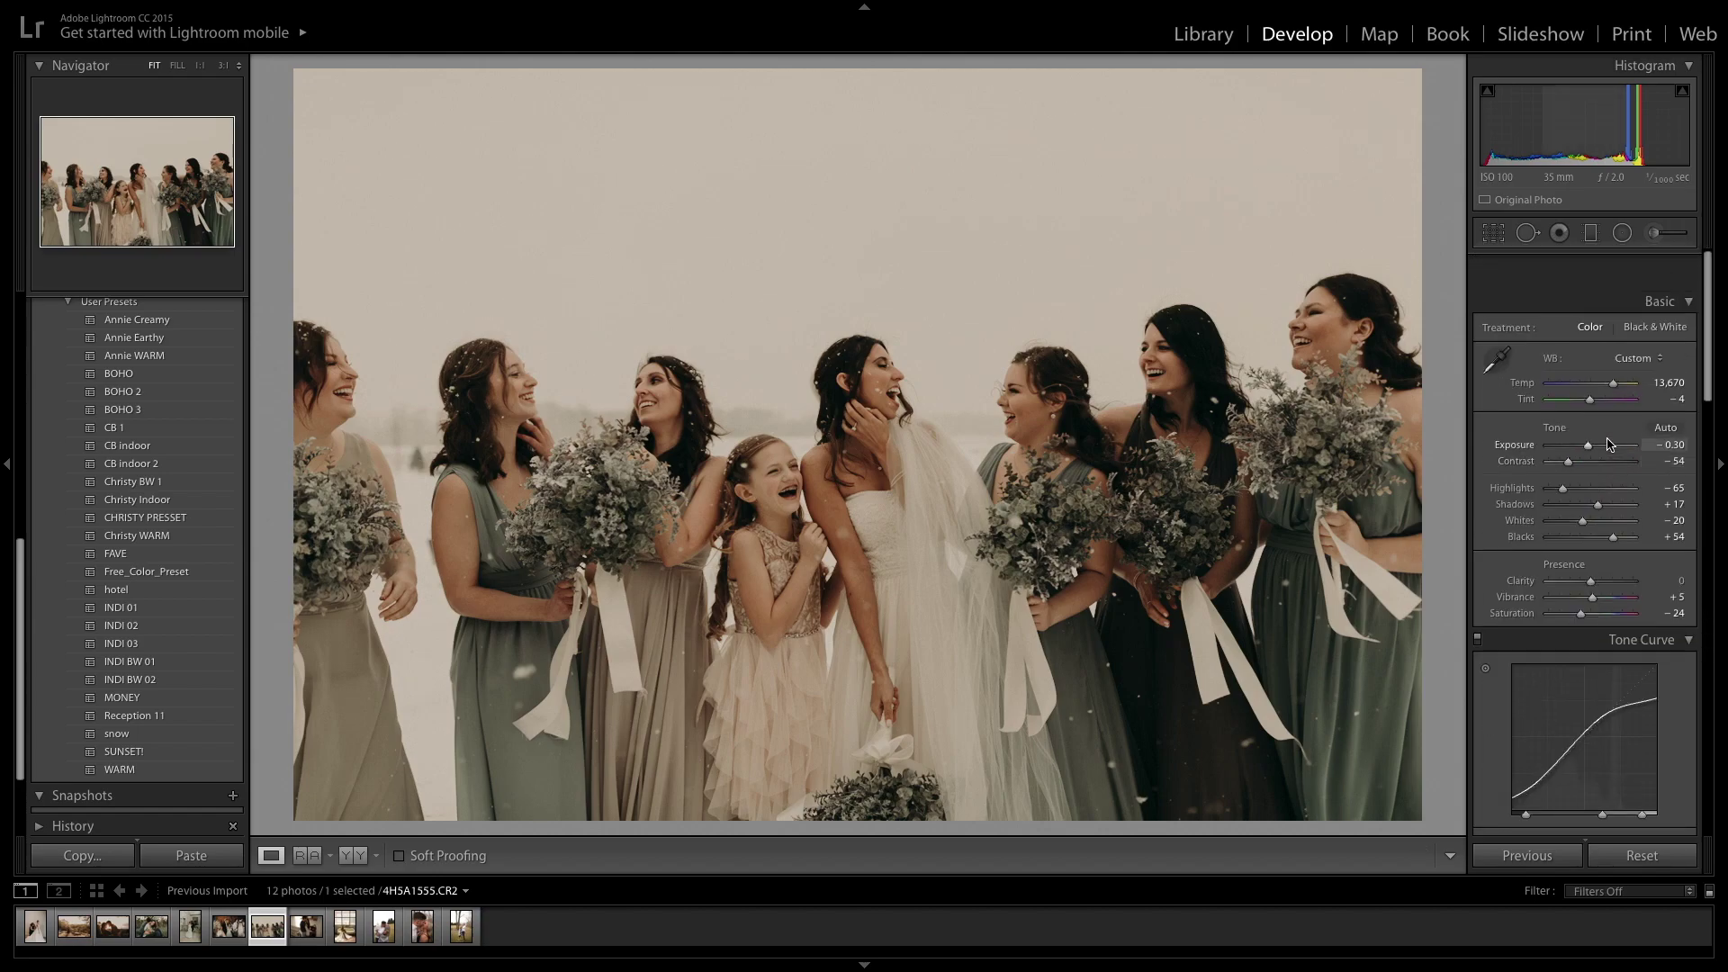
pyautogui.scroll(-1, 1608, 444)
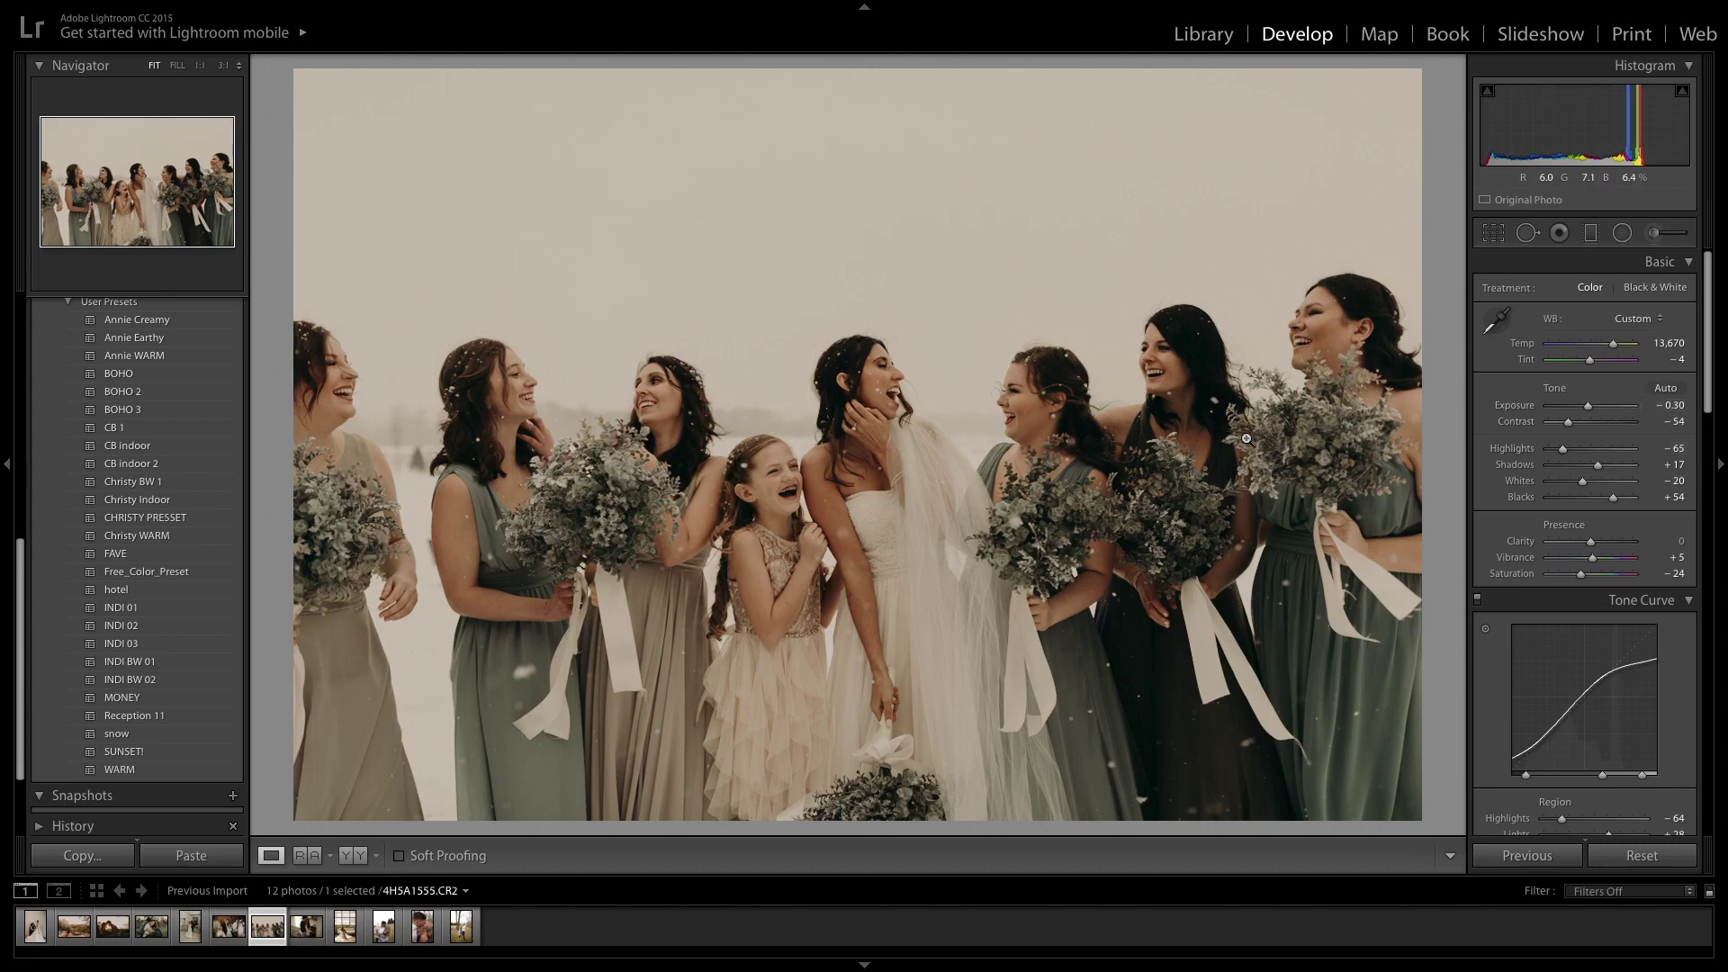
# Step: Lighten the right side of the bridesmaids photo with a Dodge (Lighten) Graduated Filter and set the Yellow saturation to -73
pyautogui.click(1622, 232)
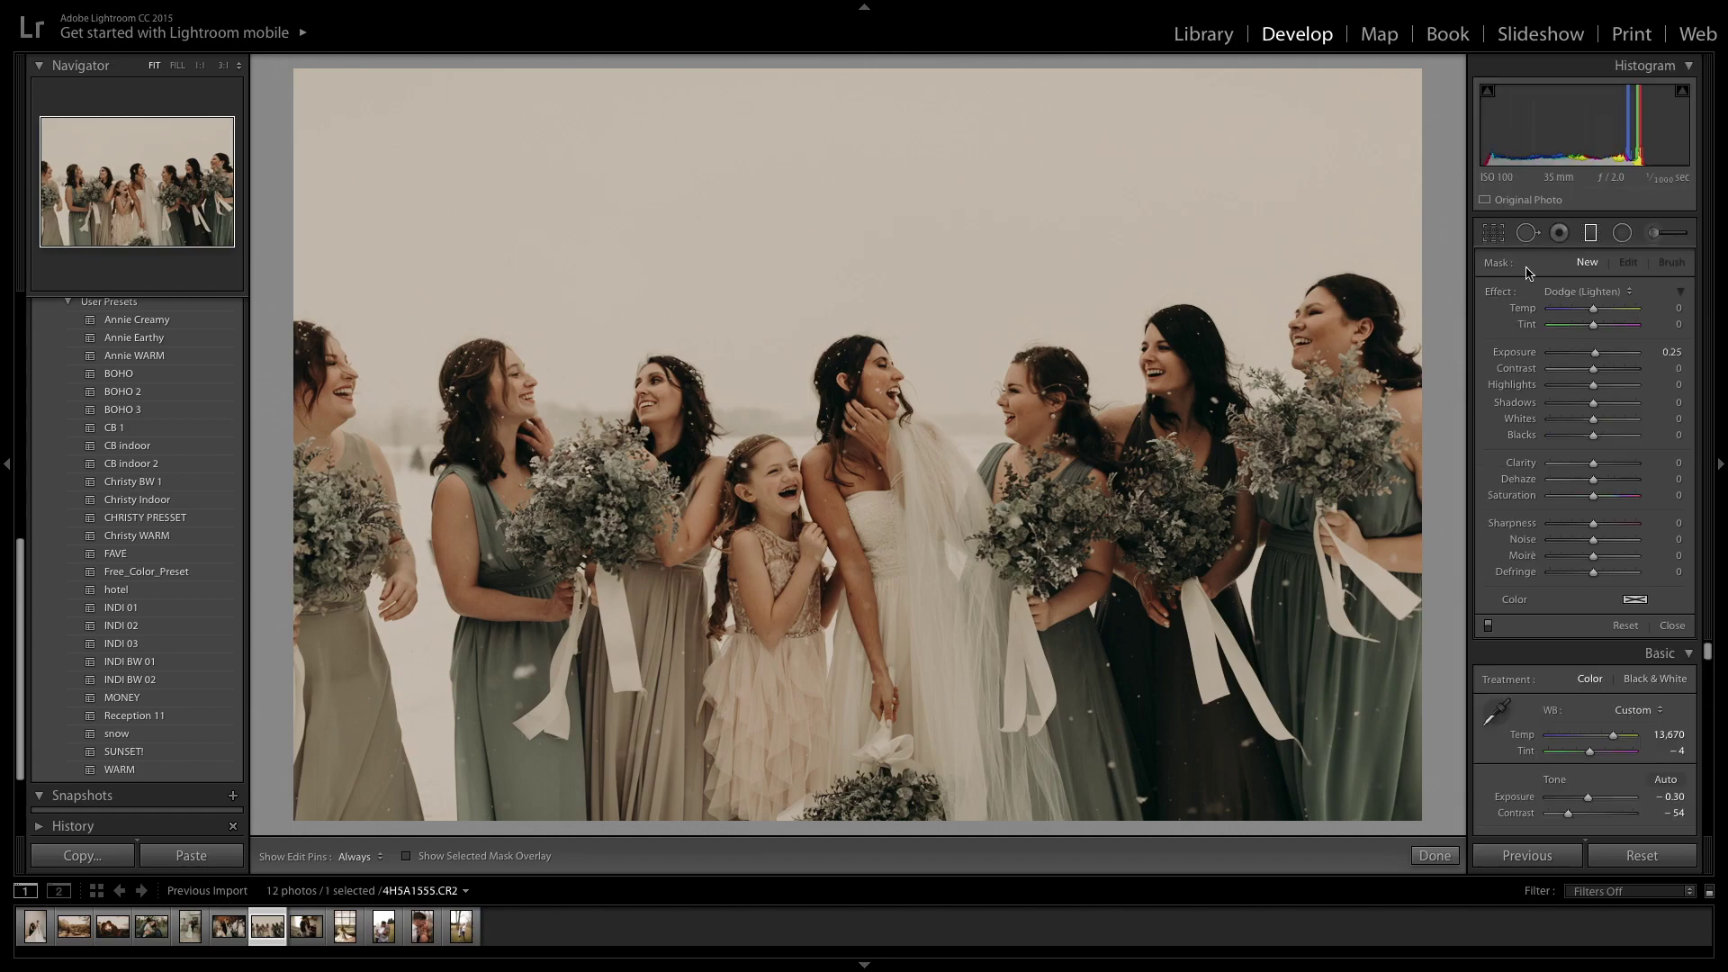
pyautogui.moveTo(1350, 378); pyautogui.dragTo(882, 375)
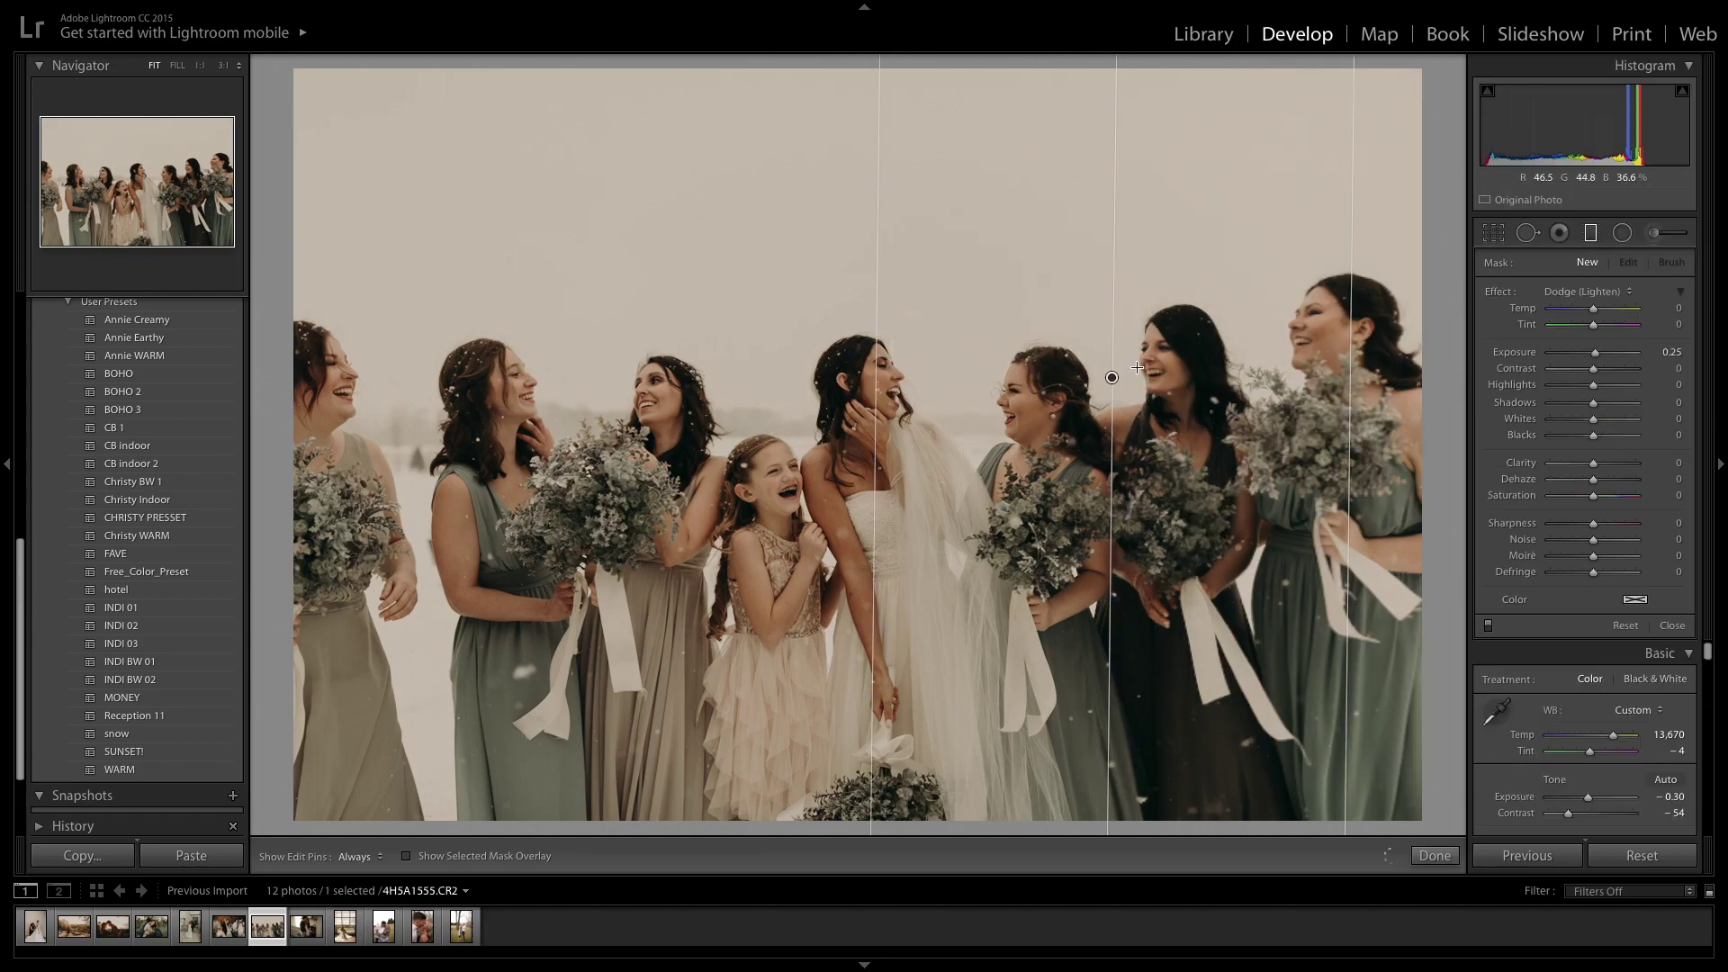
pyautogui.moveTo(1125, 375); pyautogui.dragTo(979, 372)
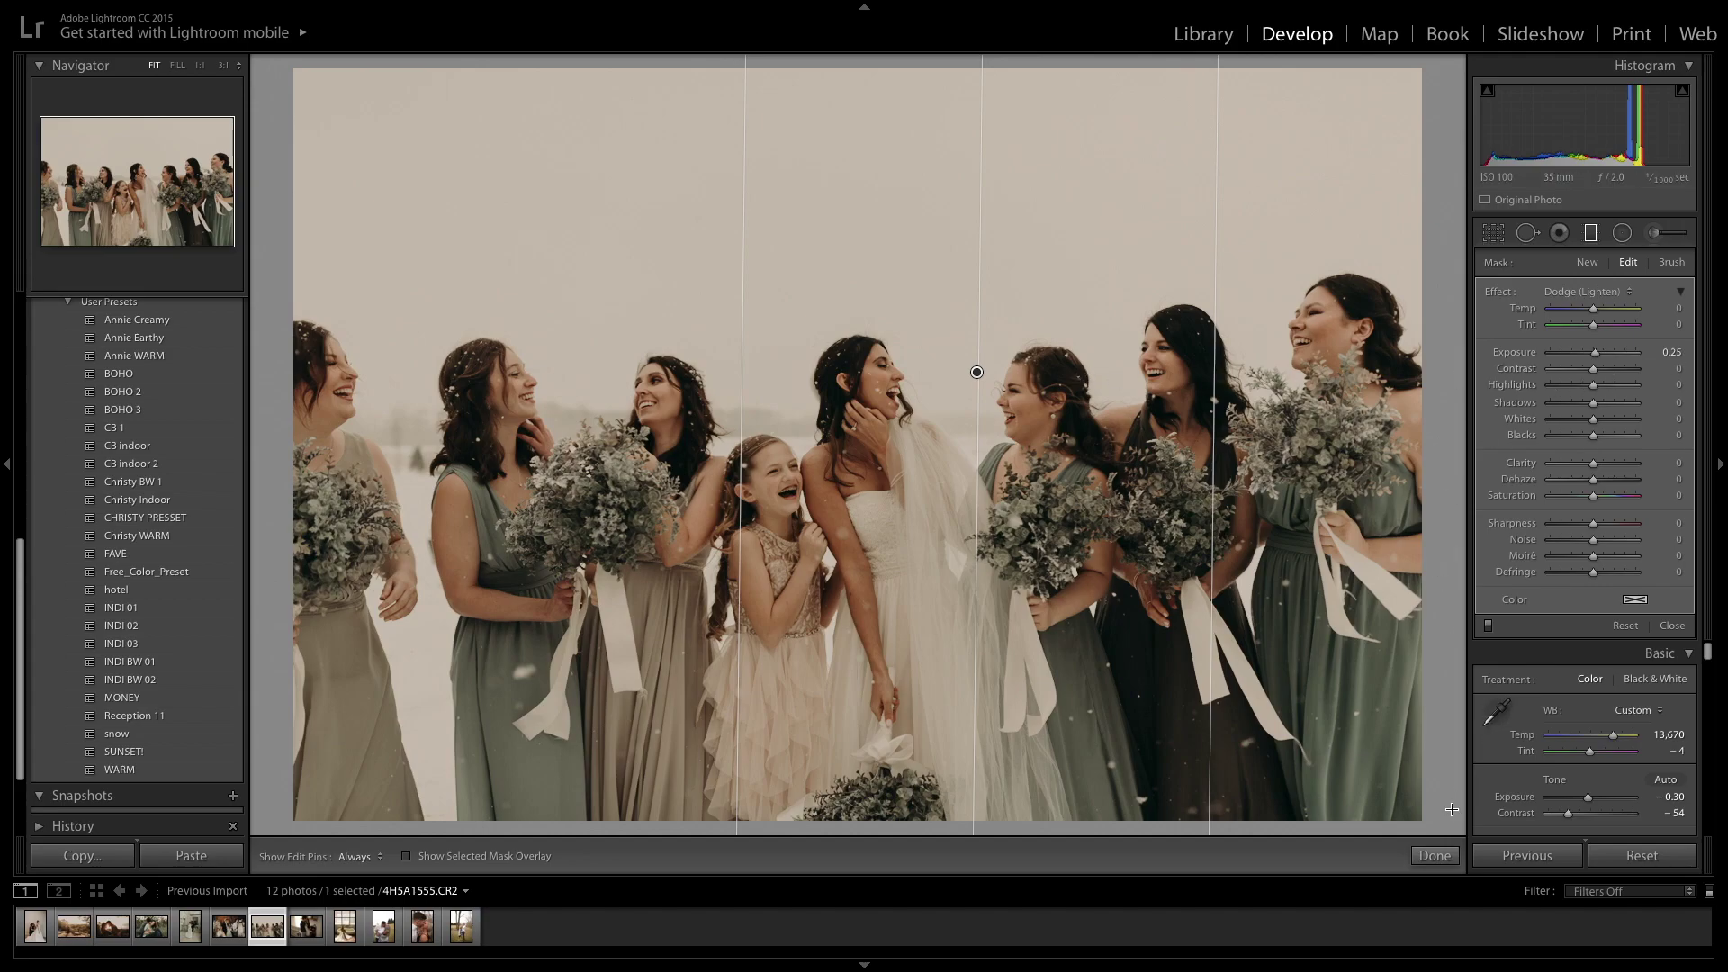
pyautogui.moveTo(1595, 352); pyautogui.dragTo(1597, 352)
pyautogui.click(1434, 855)
pyautogui.scroll(-10, 1560, 460)
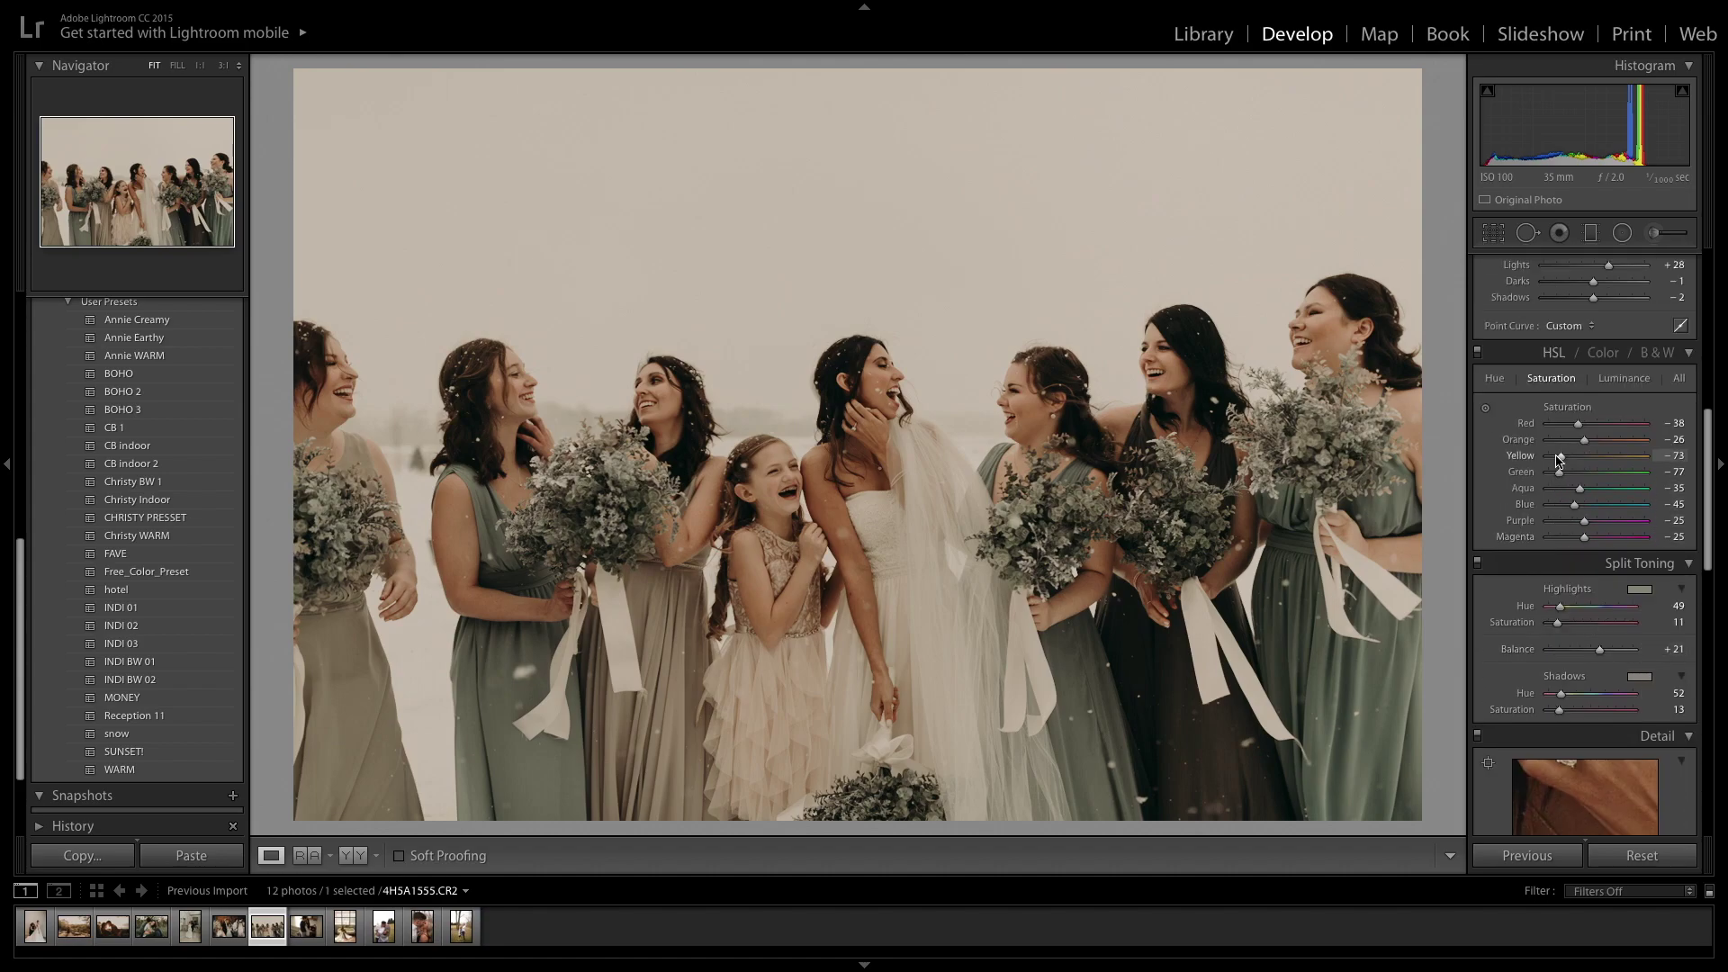
# Step: Apply the CB indoor user preset to the photo of the couple holding a vinyl record, 4H5A5356.CR2
pyautogui.press('Right')
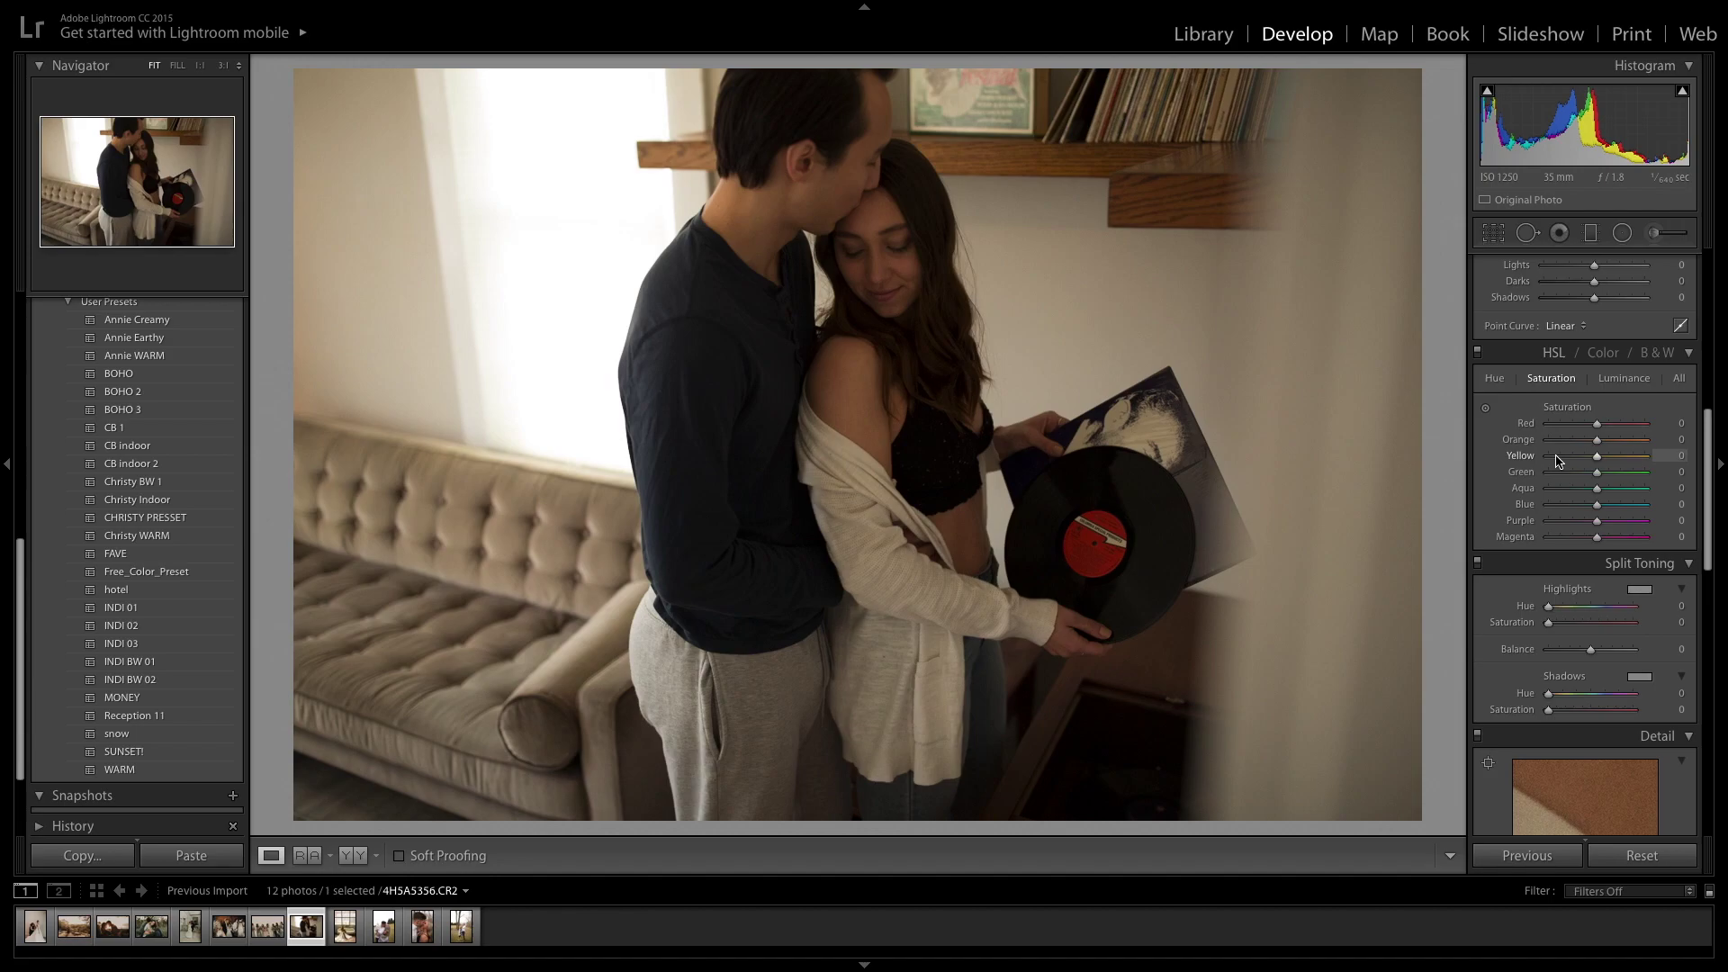
pyautogui.scroll(2, 203, 450)
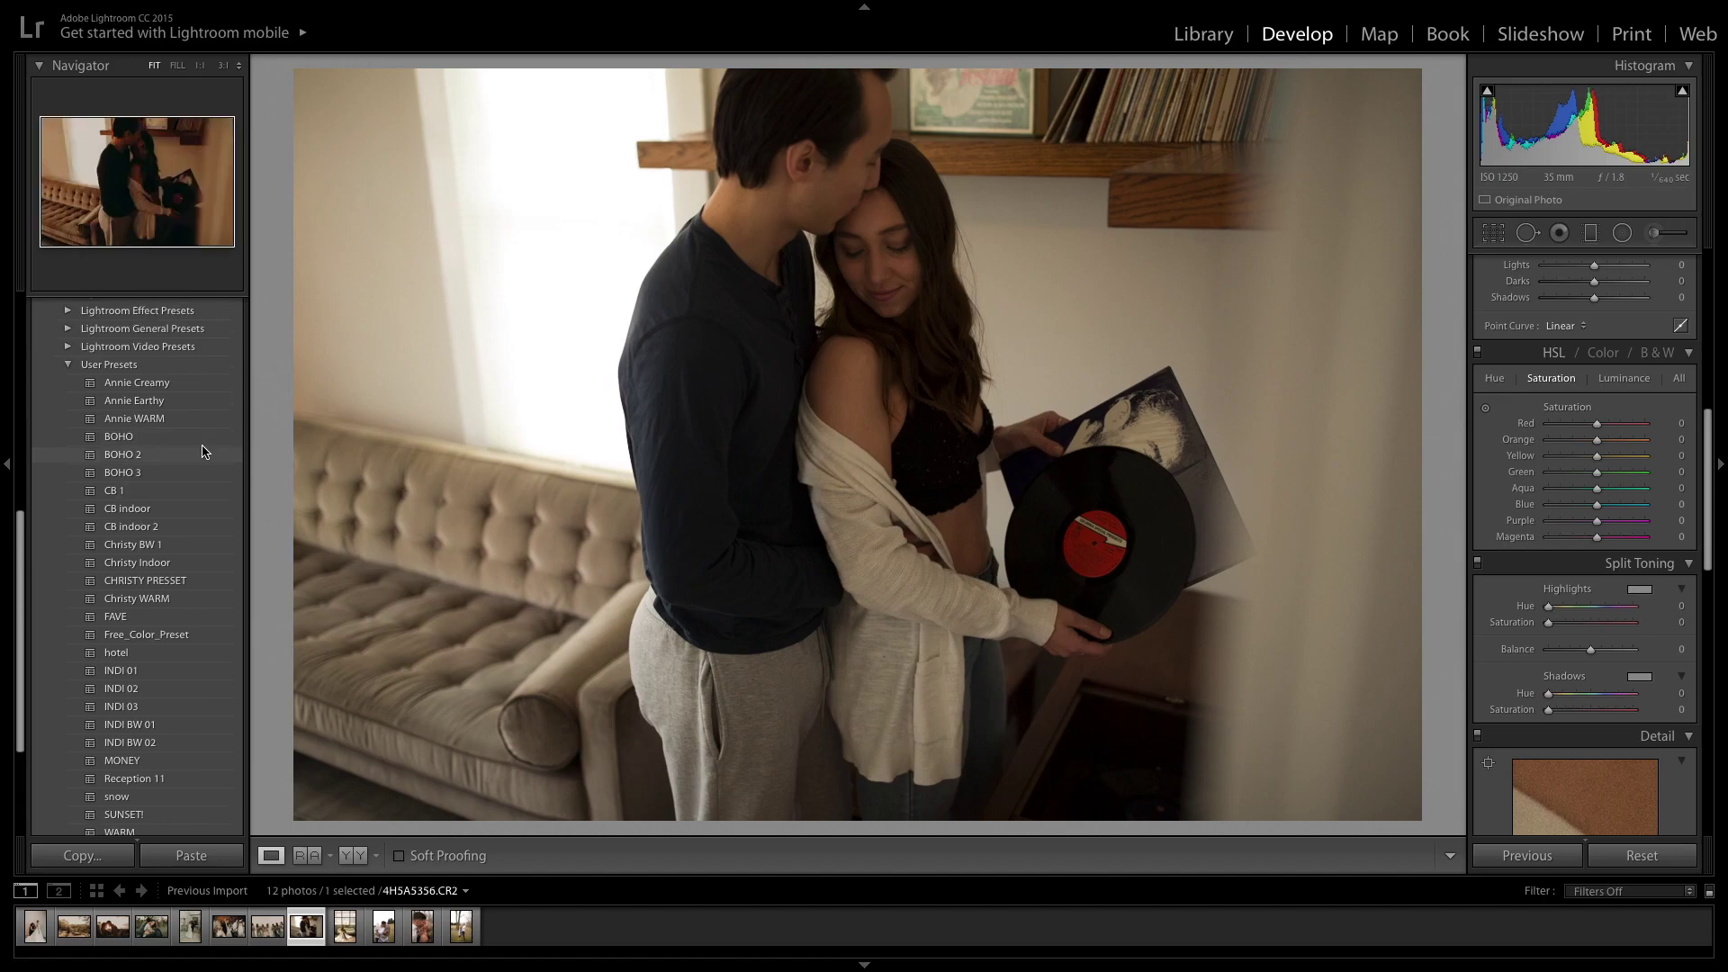
pyautogui.click(187, 511)
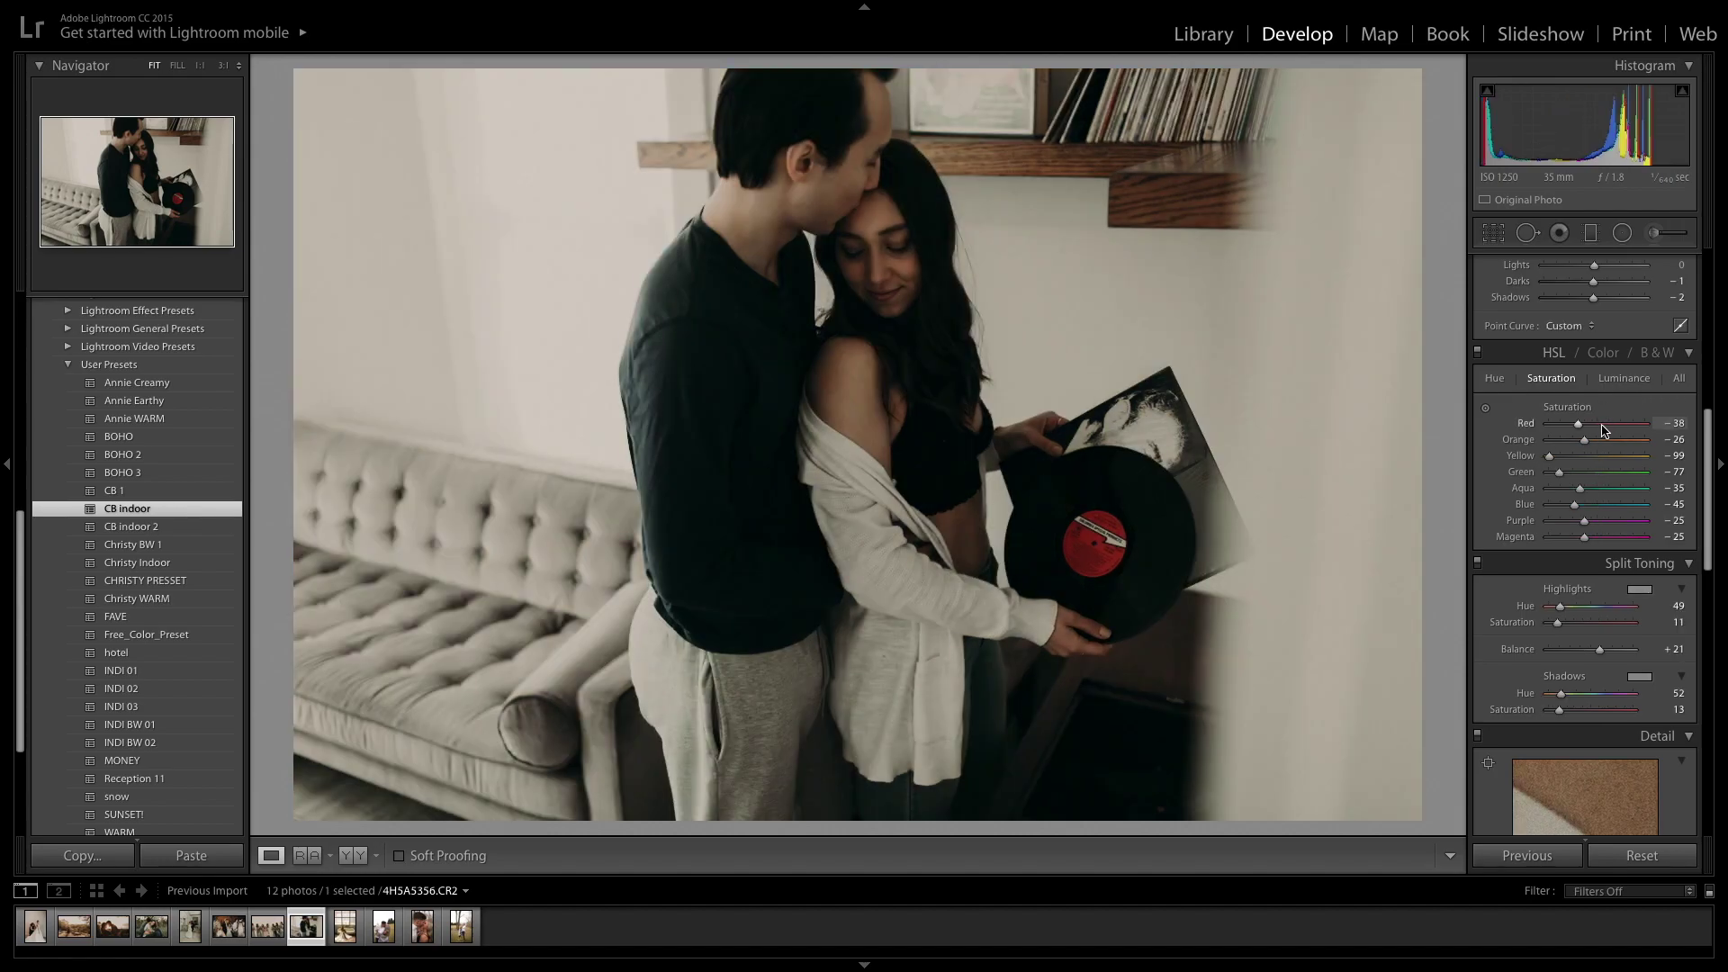
# Step: Raise the couple photo's Yellow saturation and set Temp to 7,242, Exposure to +0.30, Contrast to -13, Highlights to -52 and Clarity to +5
pyautogui.moveTo(1550, 457); pyautogui.dragTo(1588, 424)
pyautogui.scroll(10, 1592, 429)
pyautogui.moveTo(1573, 351); pyautogui.dragTo(1597, 405)
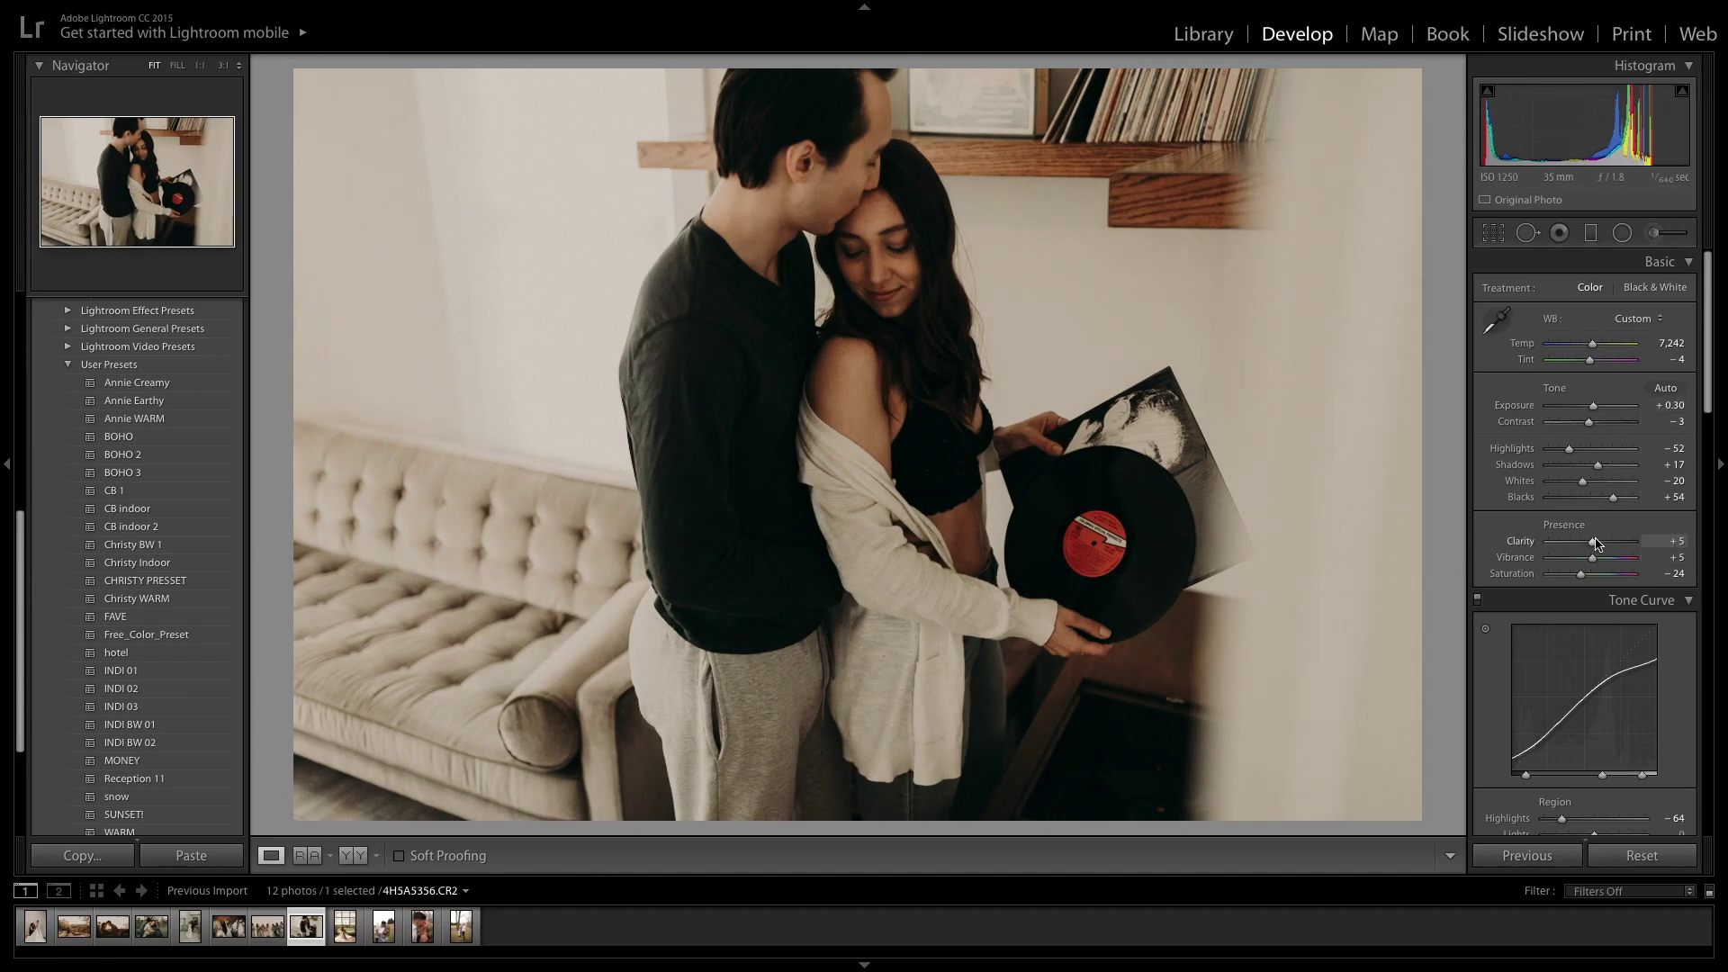
pyautogui.moveTo(1590, 423); pyautogui.dragTo(1589, 429)
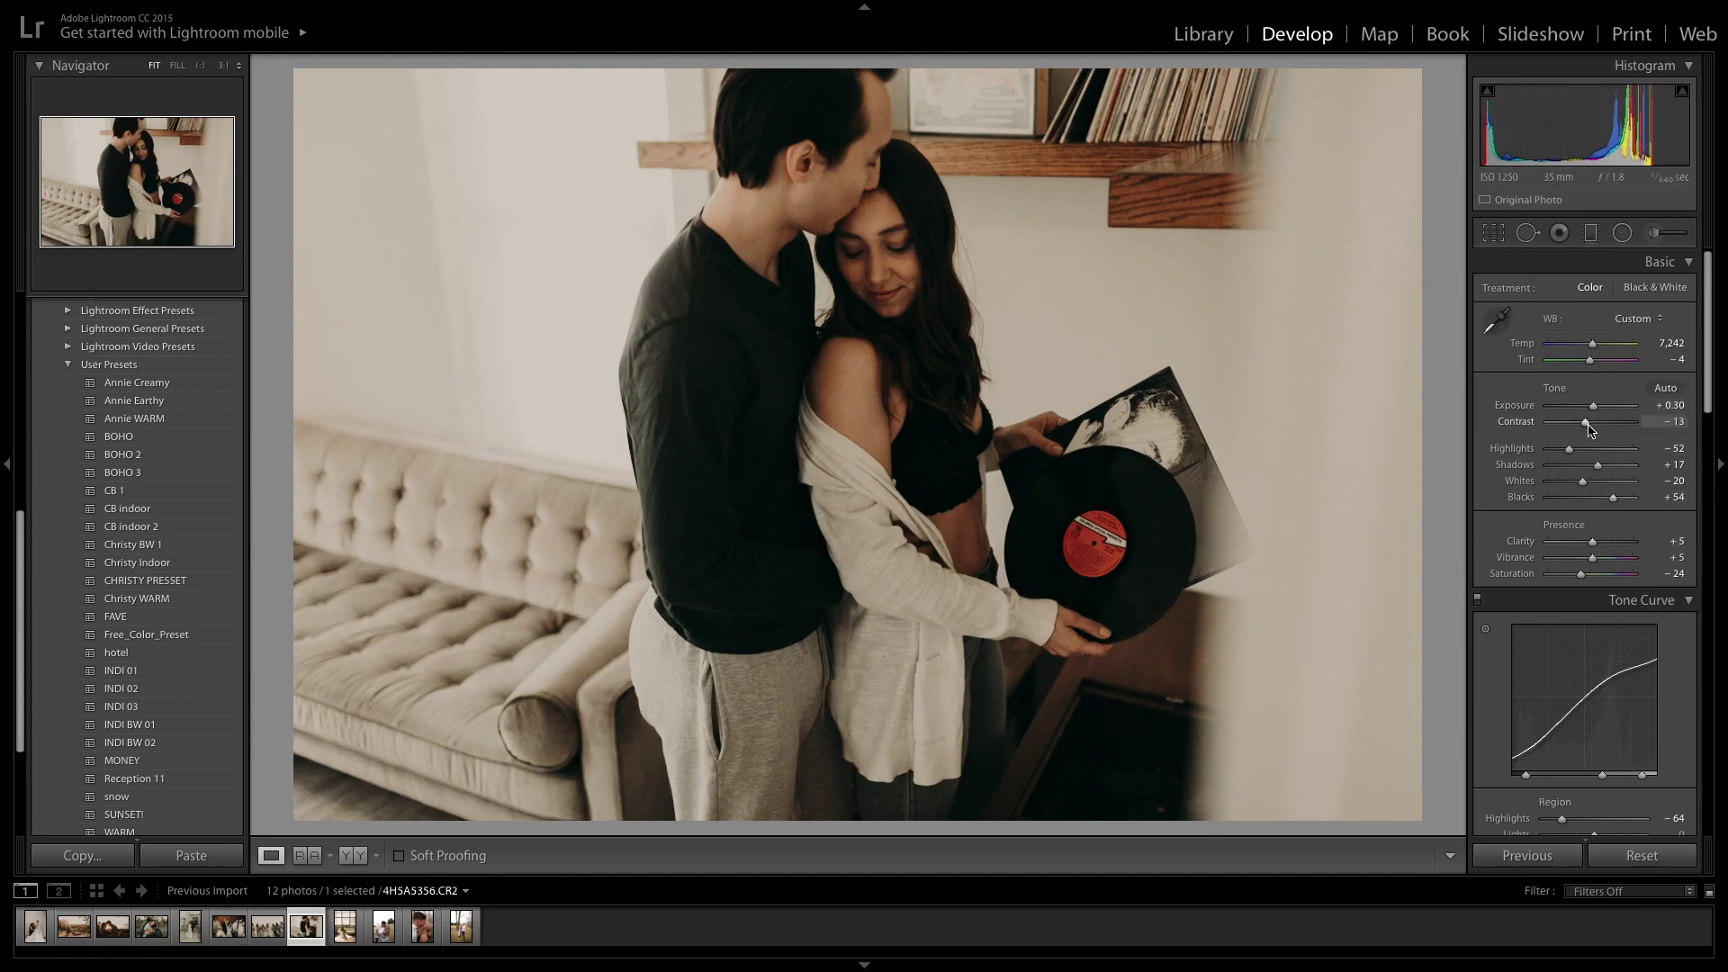
# Step: Set the couple photo's Grain Amount to 1, Grain Roughness to 9 and noise reduction Luminance to 15
pyautogui.scroll(-1, 1601, 364)
pyautogui.scroll(-15, 1598, 402)
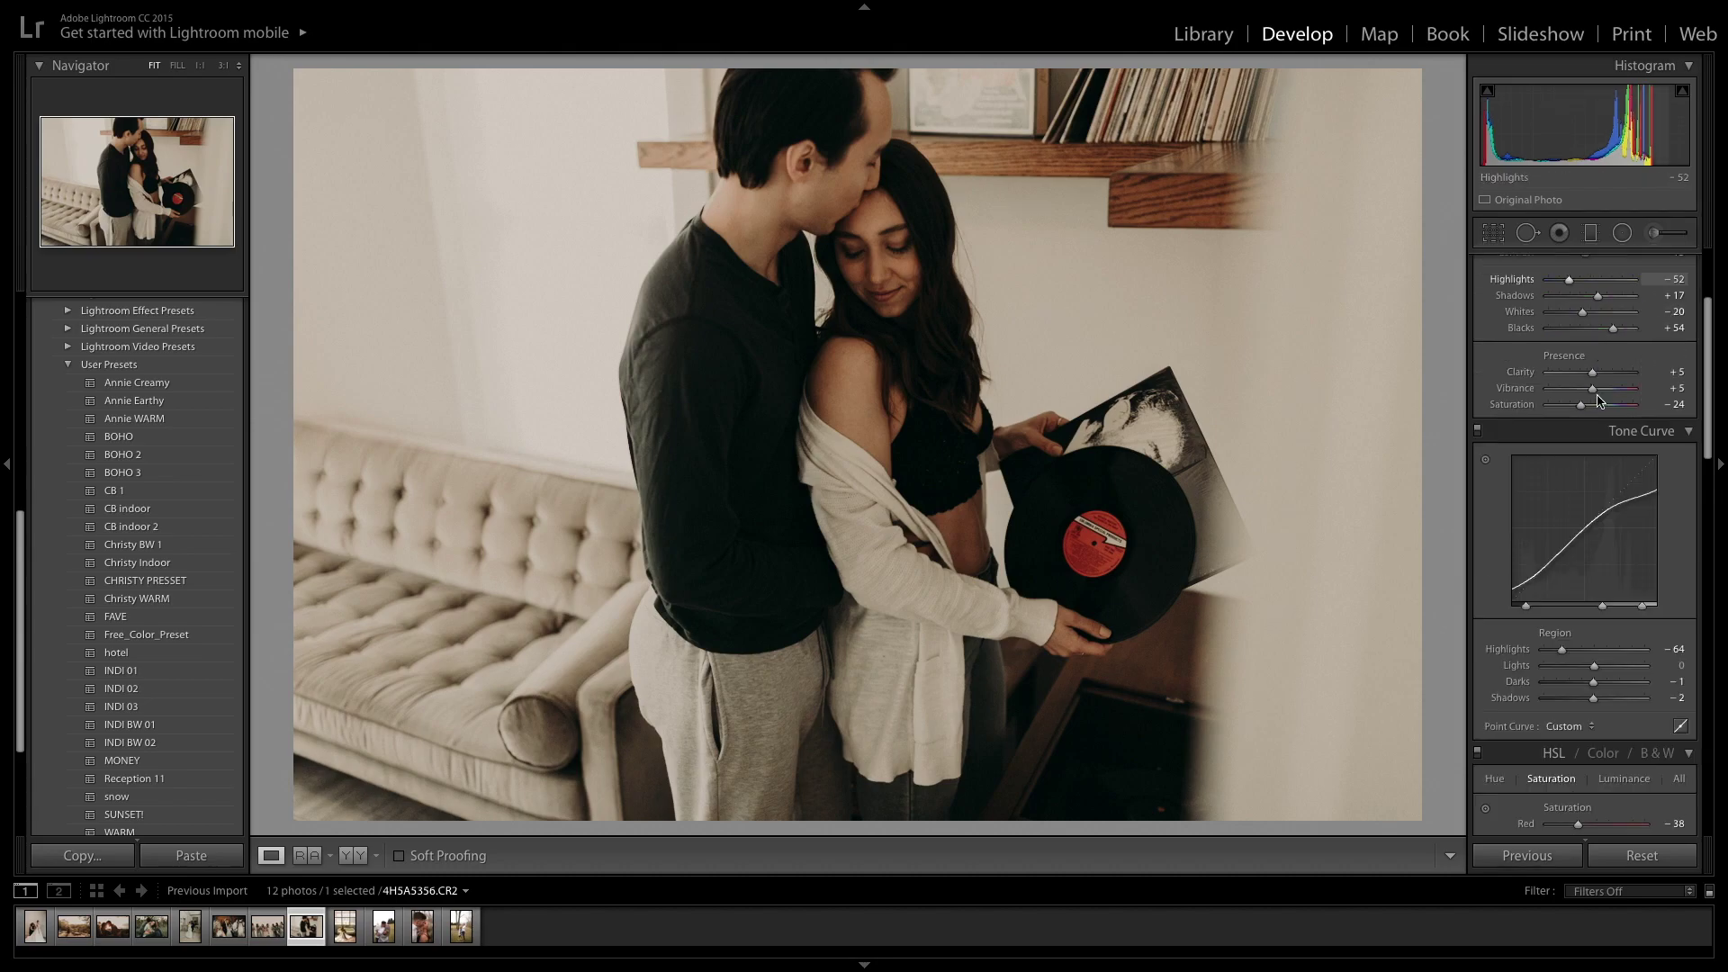
pyautogui.scroll(-3, 1562, 711)
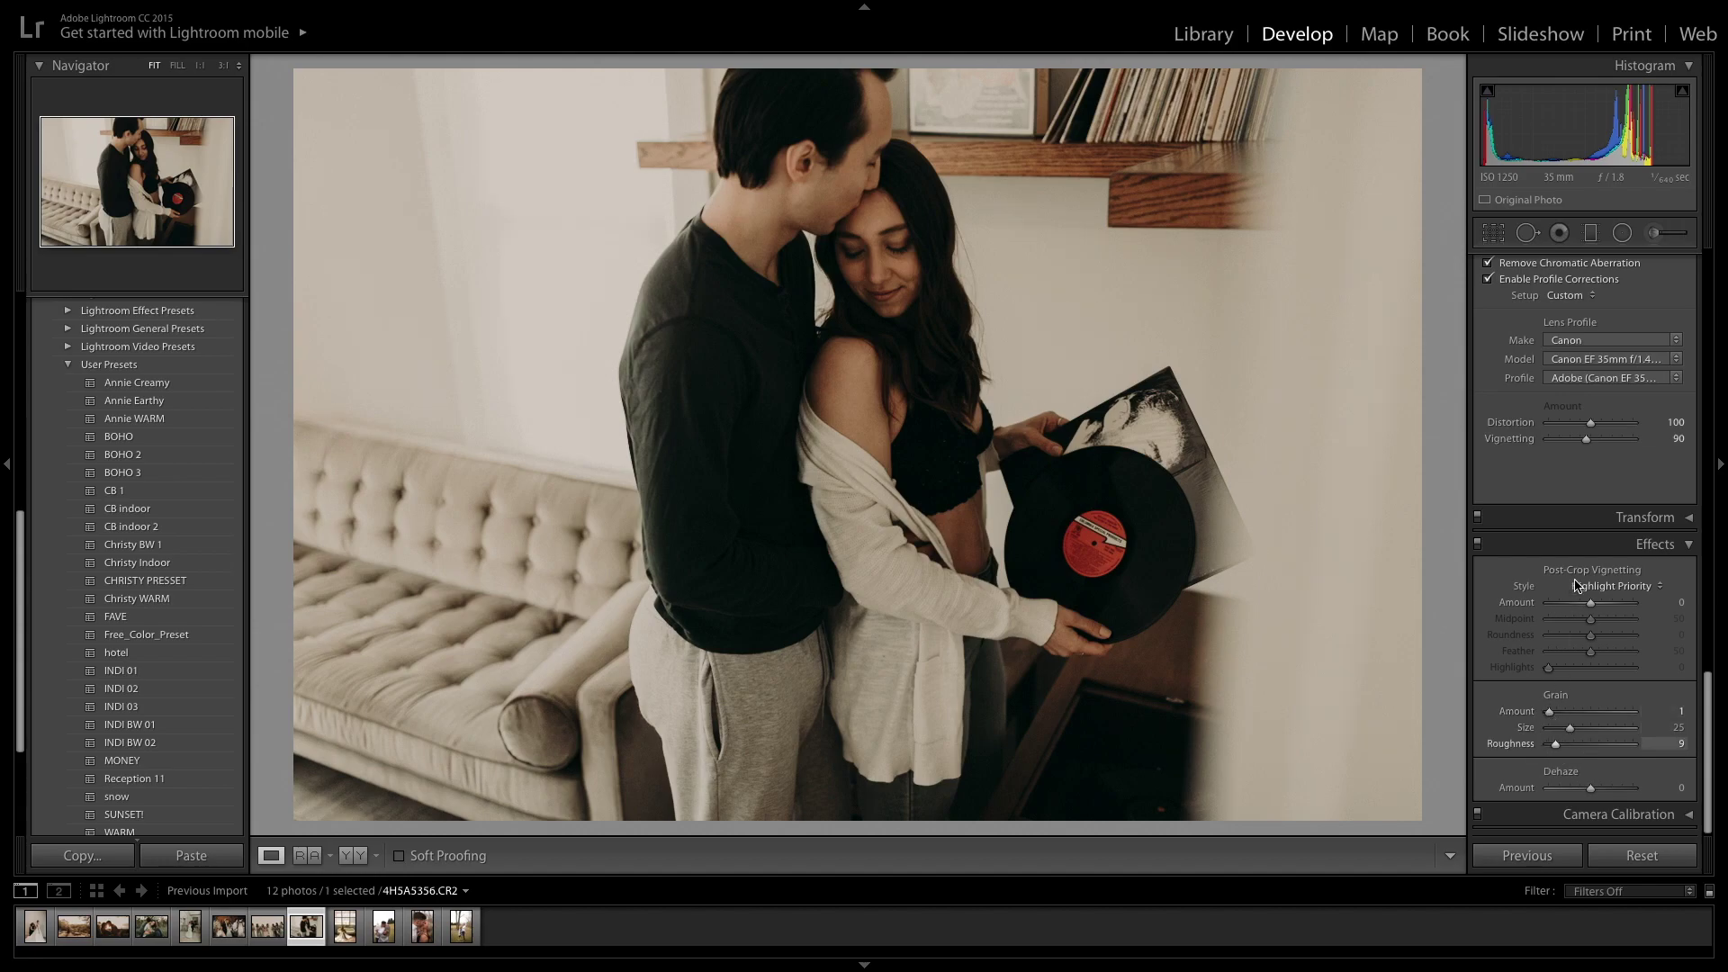
pyautogui.scroll(6, 1576, 558)
pyautogui.scroll(1, 1561, 509)
pyautogui.scroll(15, 1561, 509)
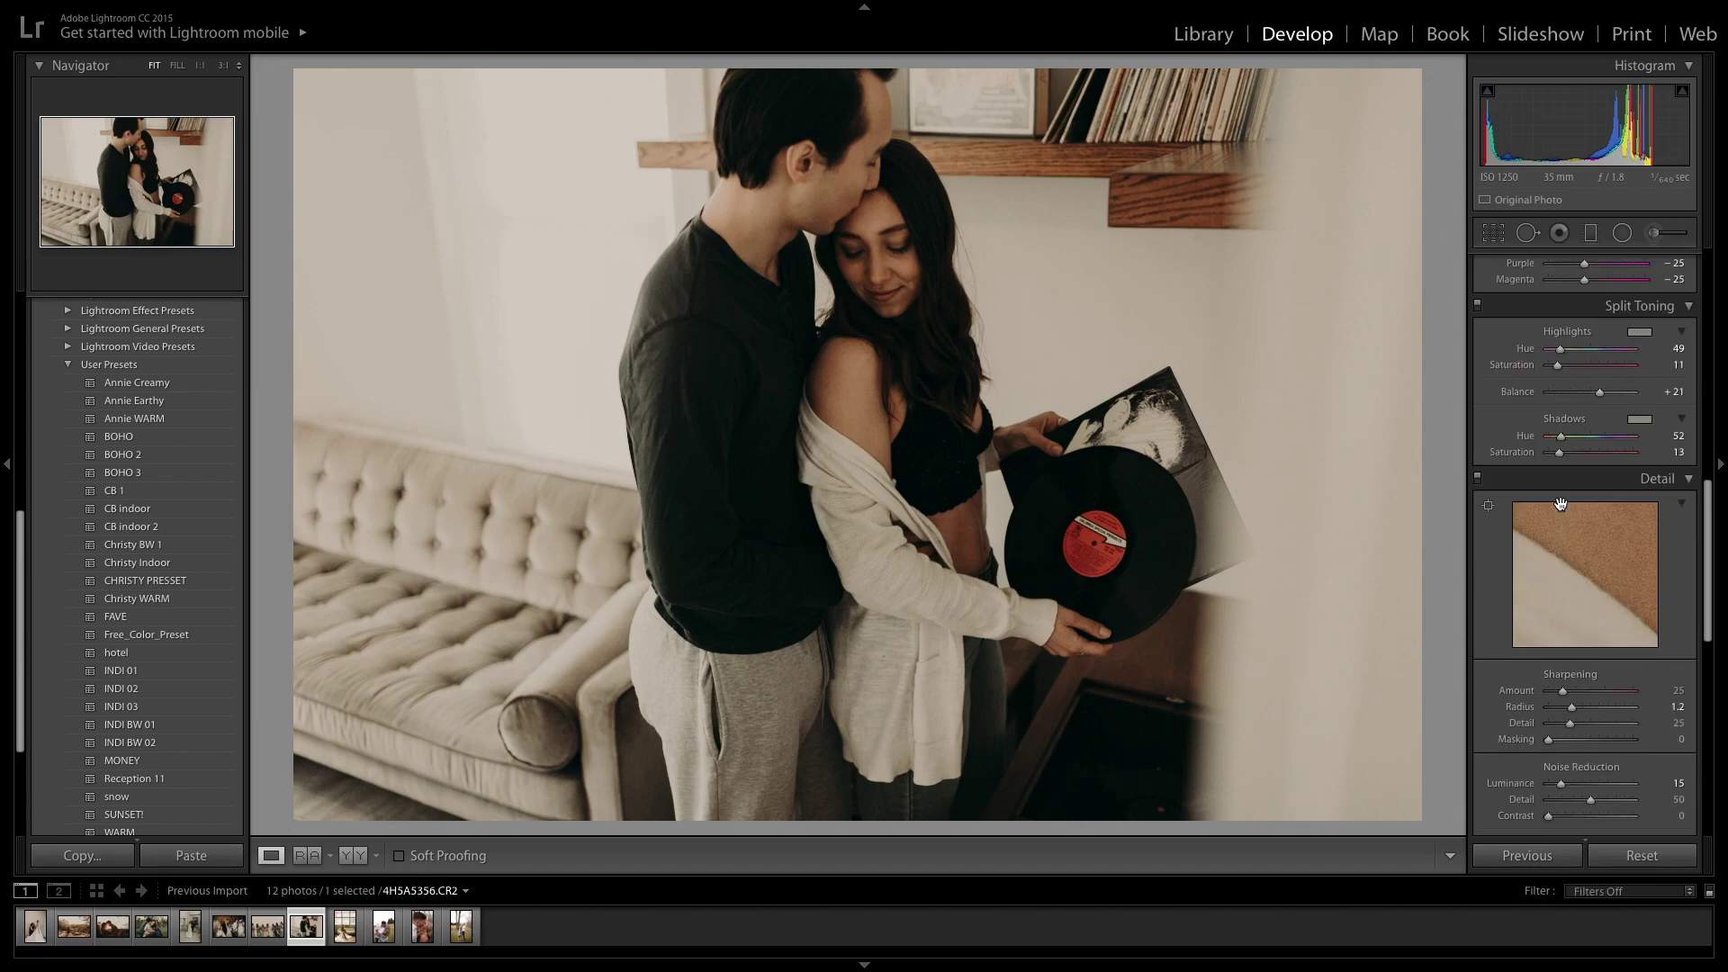
# Step: Set the vinyl-record couple photo's Highlights to -100, Exposure to +0.40, Contrast to -8 and Saturation to -19
pyautogui.moveTo(1534, 454); pyautogui.dragTo(1557, 458)
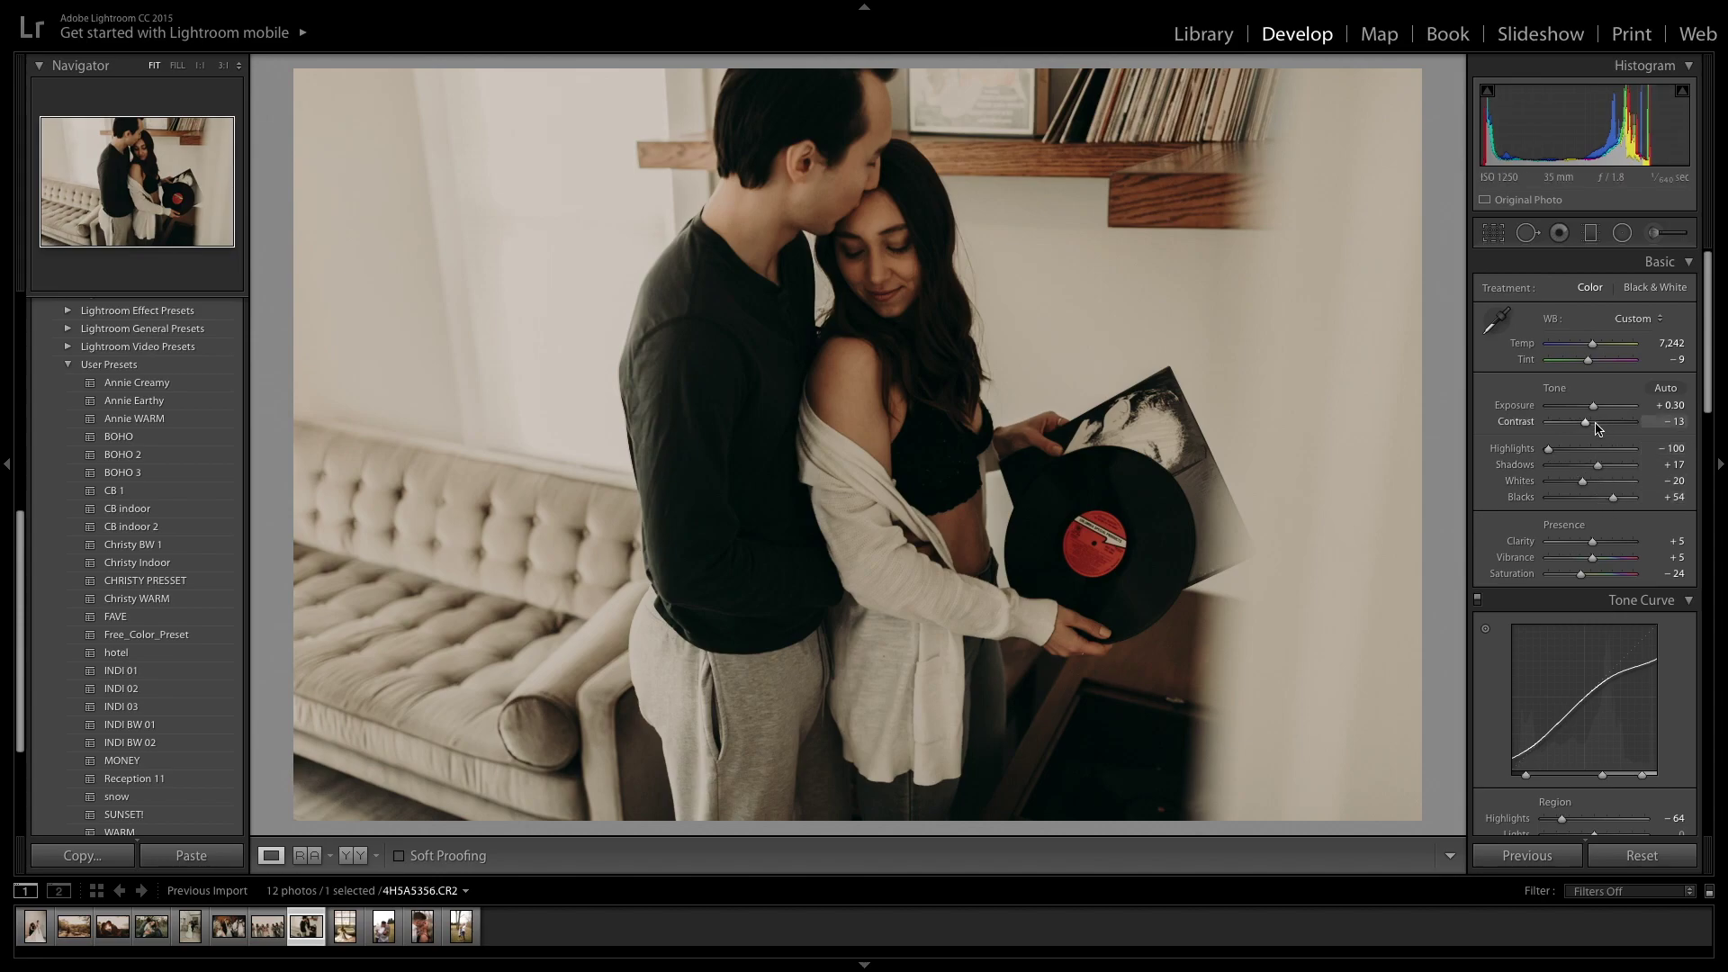
pyautogui.press('Up')
pyautogui.press('Up')
pyautogui.press('Up')
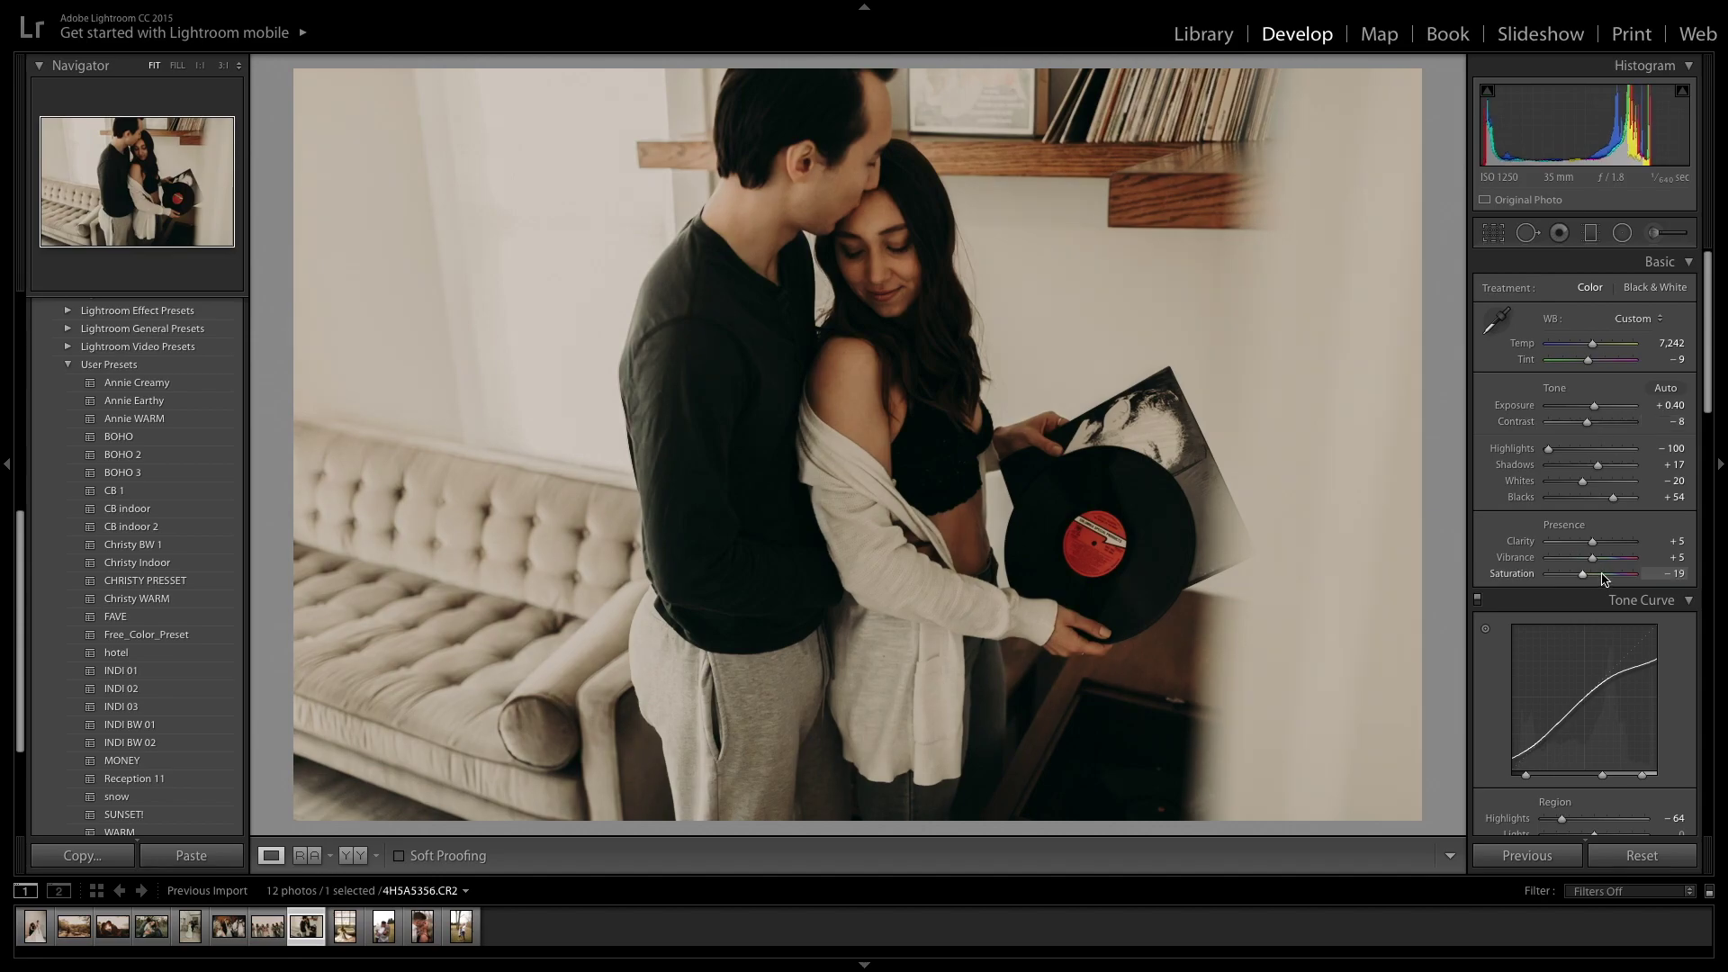
# Step: Set the vinyl-record couple photo's Grain Amount to 8
pyautogui.scroll(-10, 1603, 540)
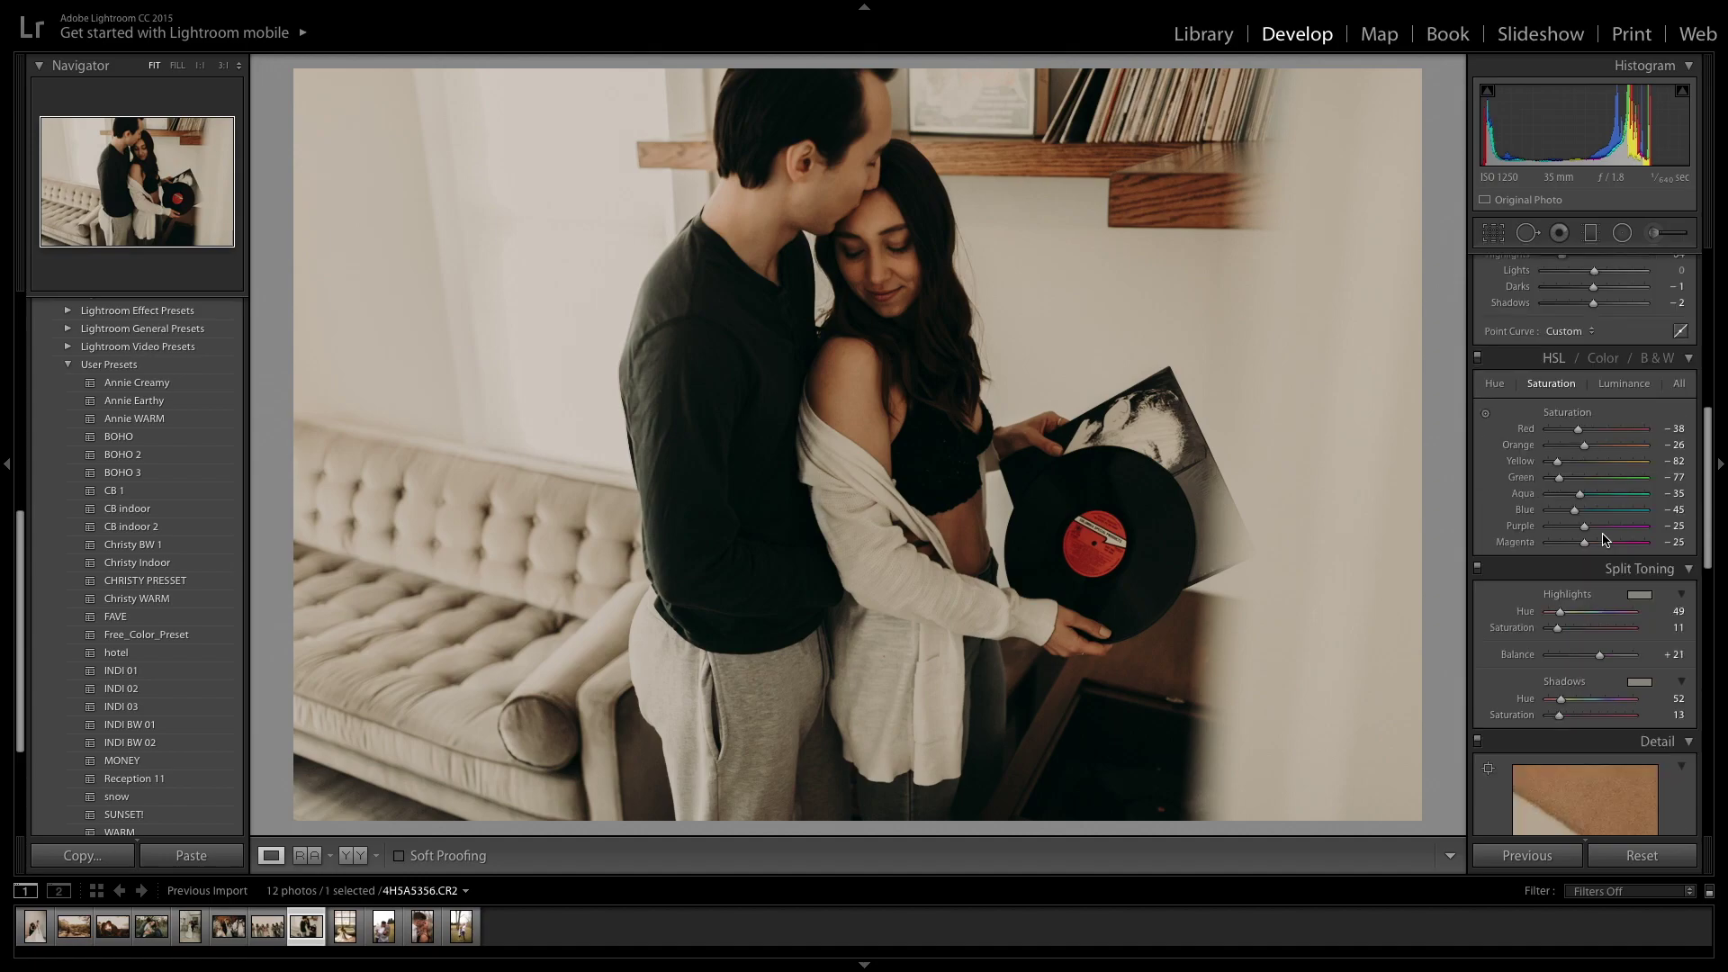
pyautogui.scroll(-10, 1603, 540)
pyautogui.click(1556, 713)
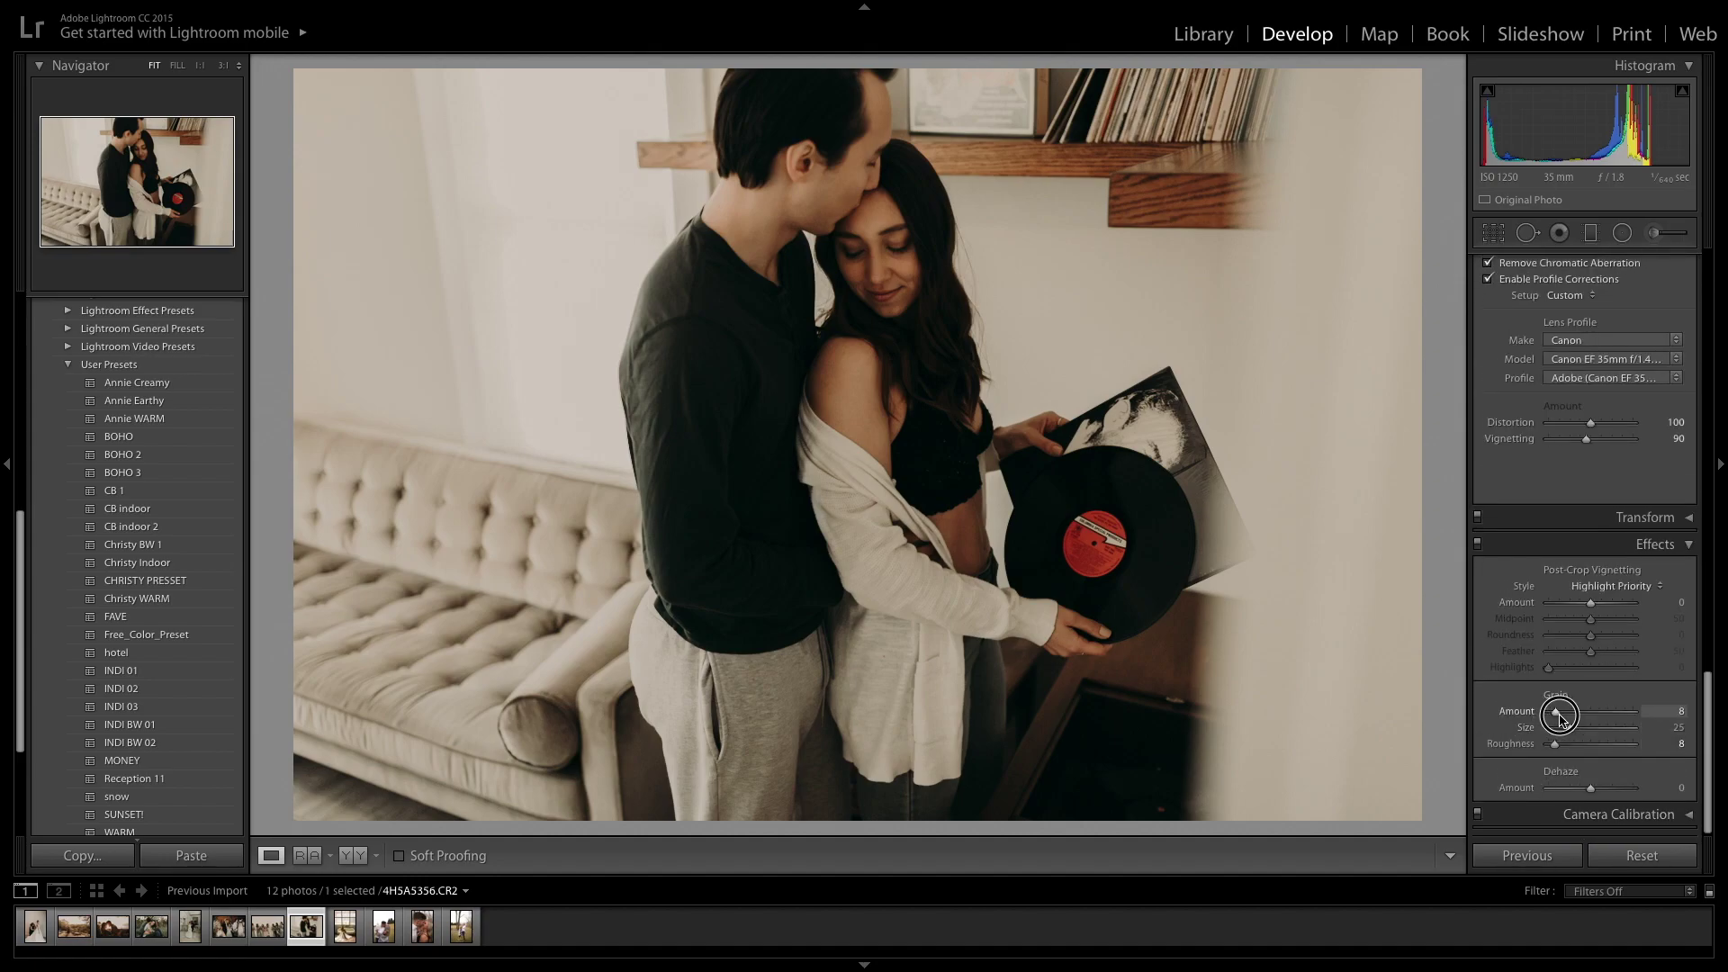
pyautogui.scroll(20, 1560, 702)
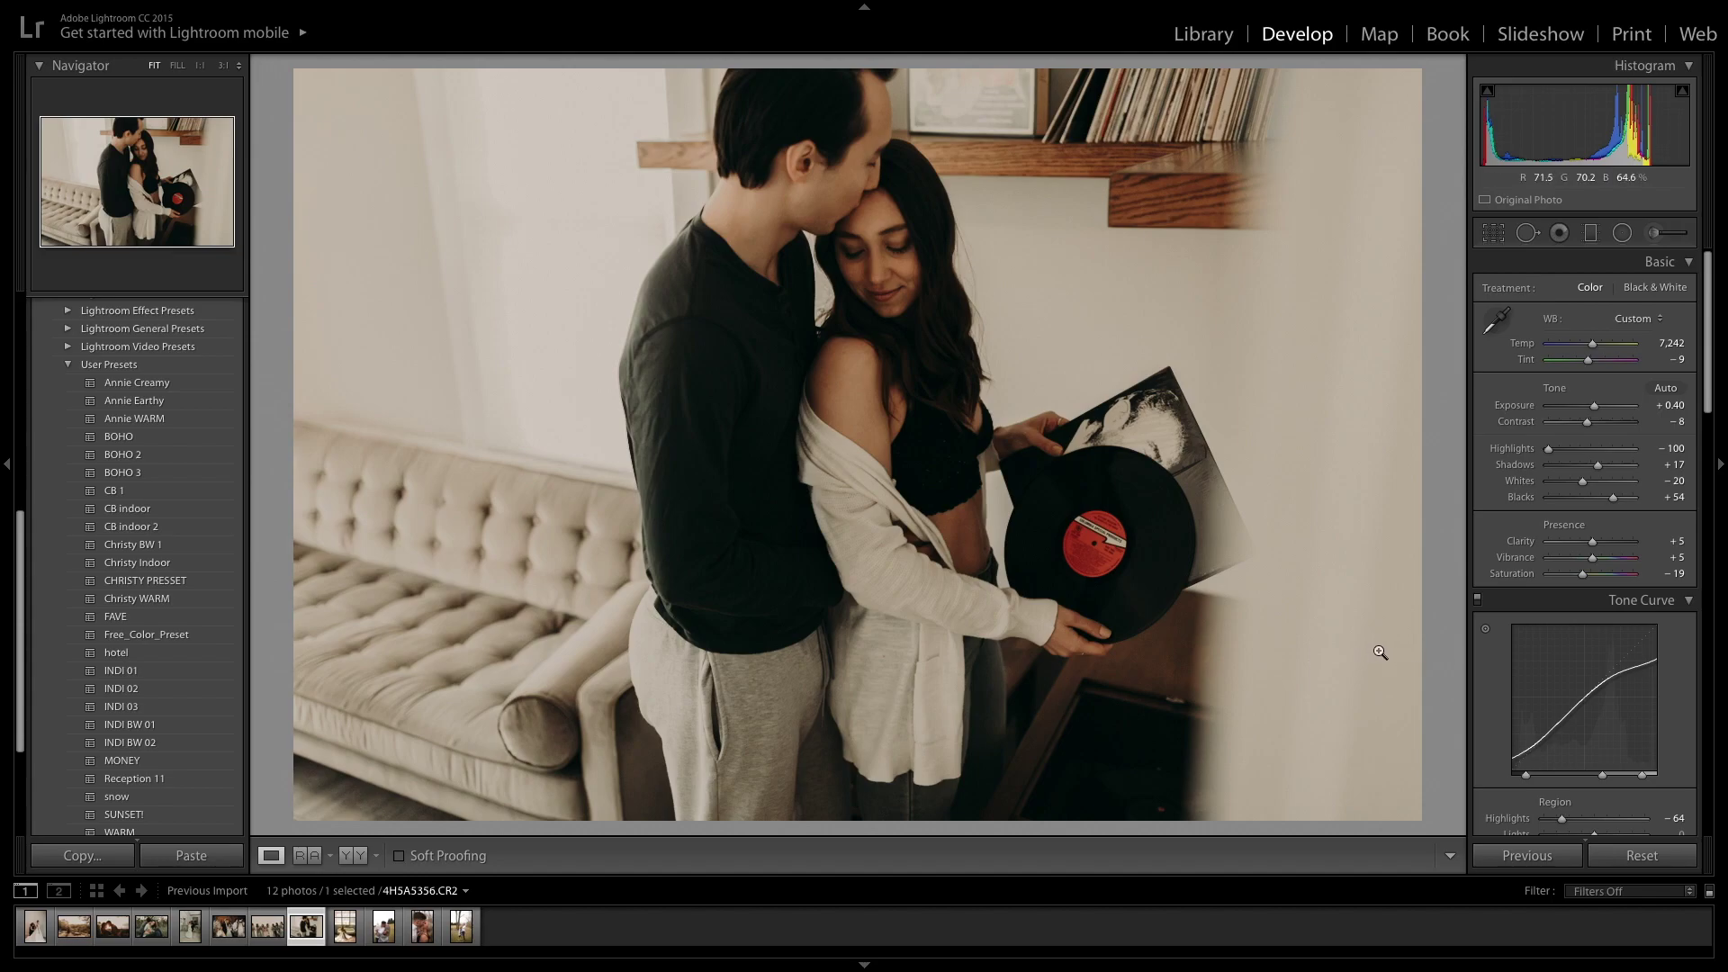
# Step: Try the vinyl-record photo's copied settings on the bride photo 4H5A0420.CR2 with Exposure at -0.30, and reset the bride photo
pyautogui.hotkey('ctrl', 'shift', 'c')
pyautogui.press('Return')
pyautogui.press('Right')
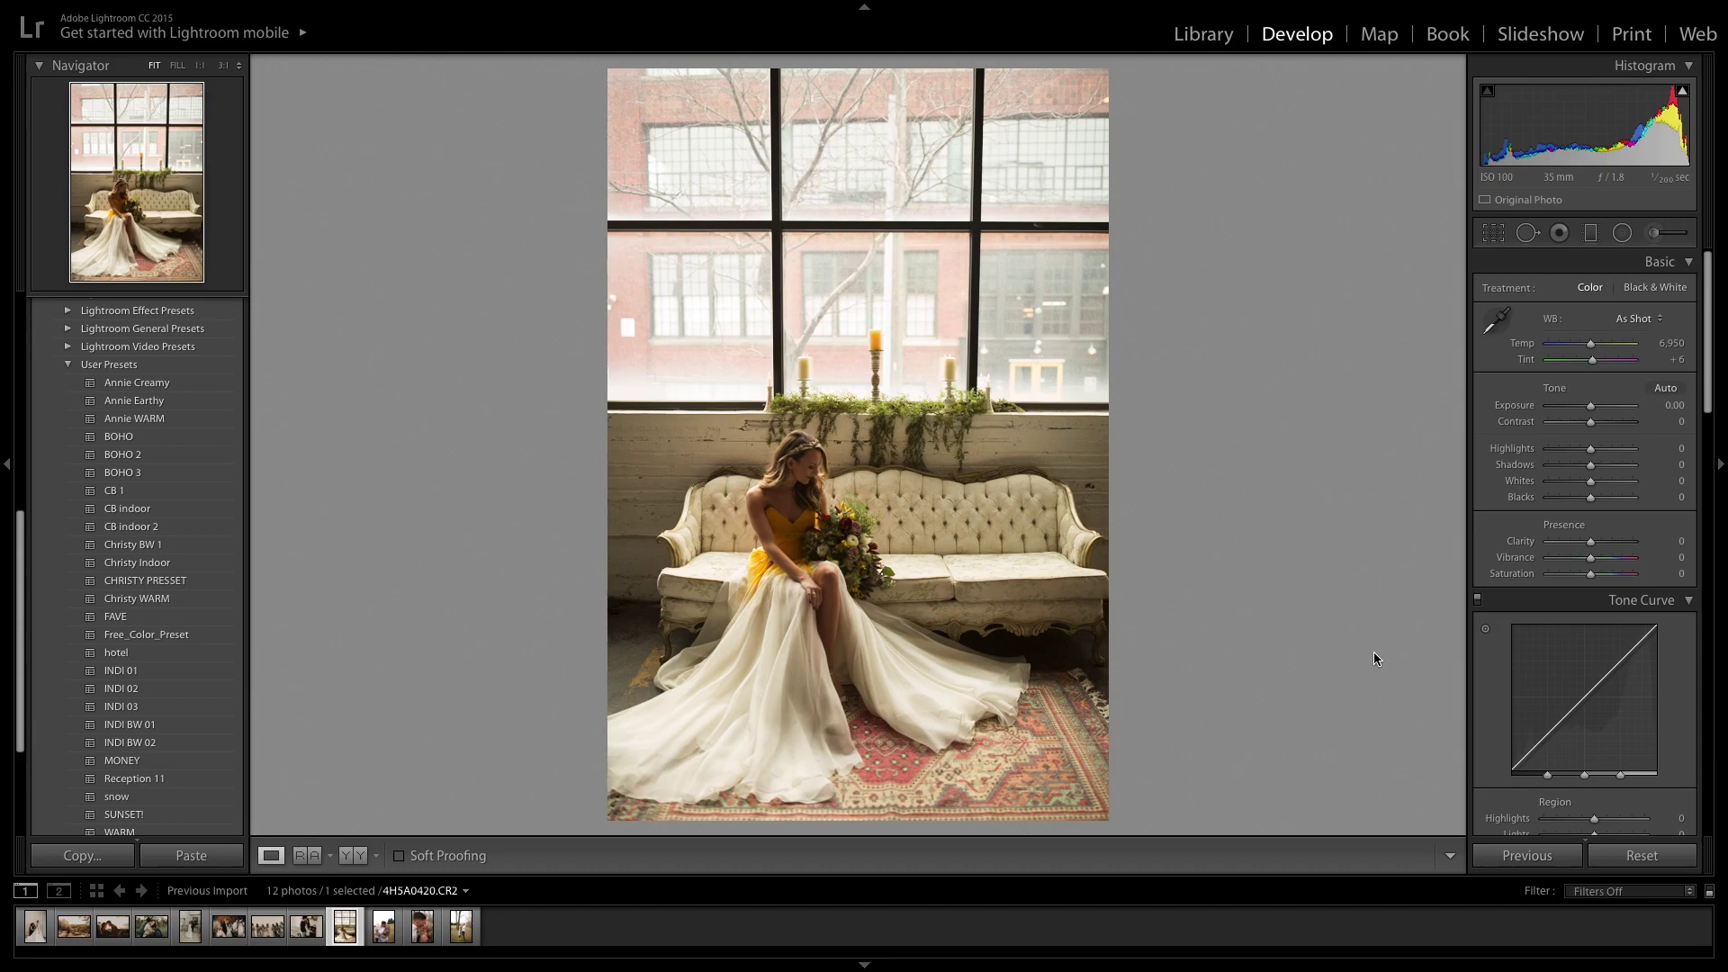
pyautogui.hotkey('ctrl', 'shift', 'v')
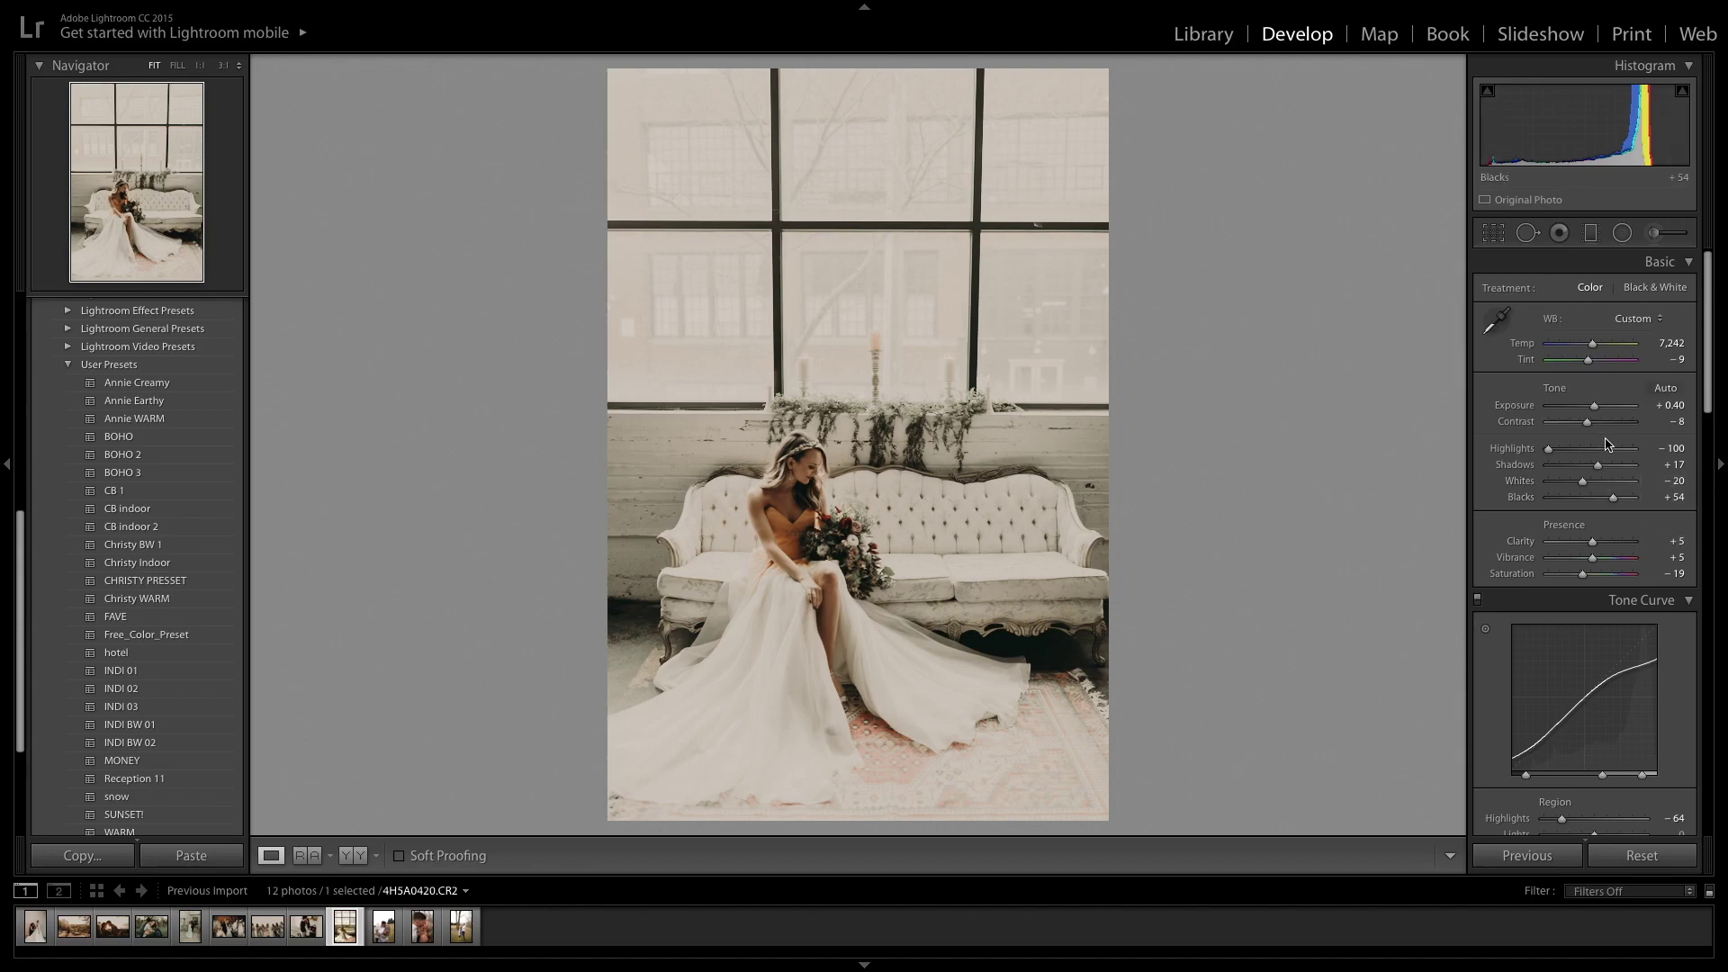
pyautogui.click(1590, 407)
pyautogui.moveTo(1590, 407); pyautogui.dragTo(1584, 406)
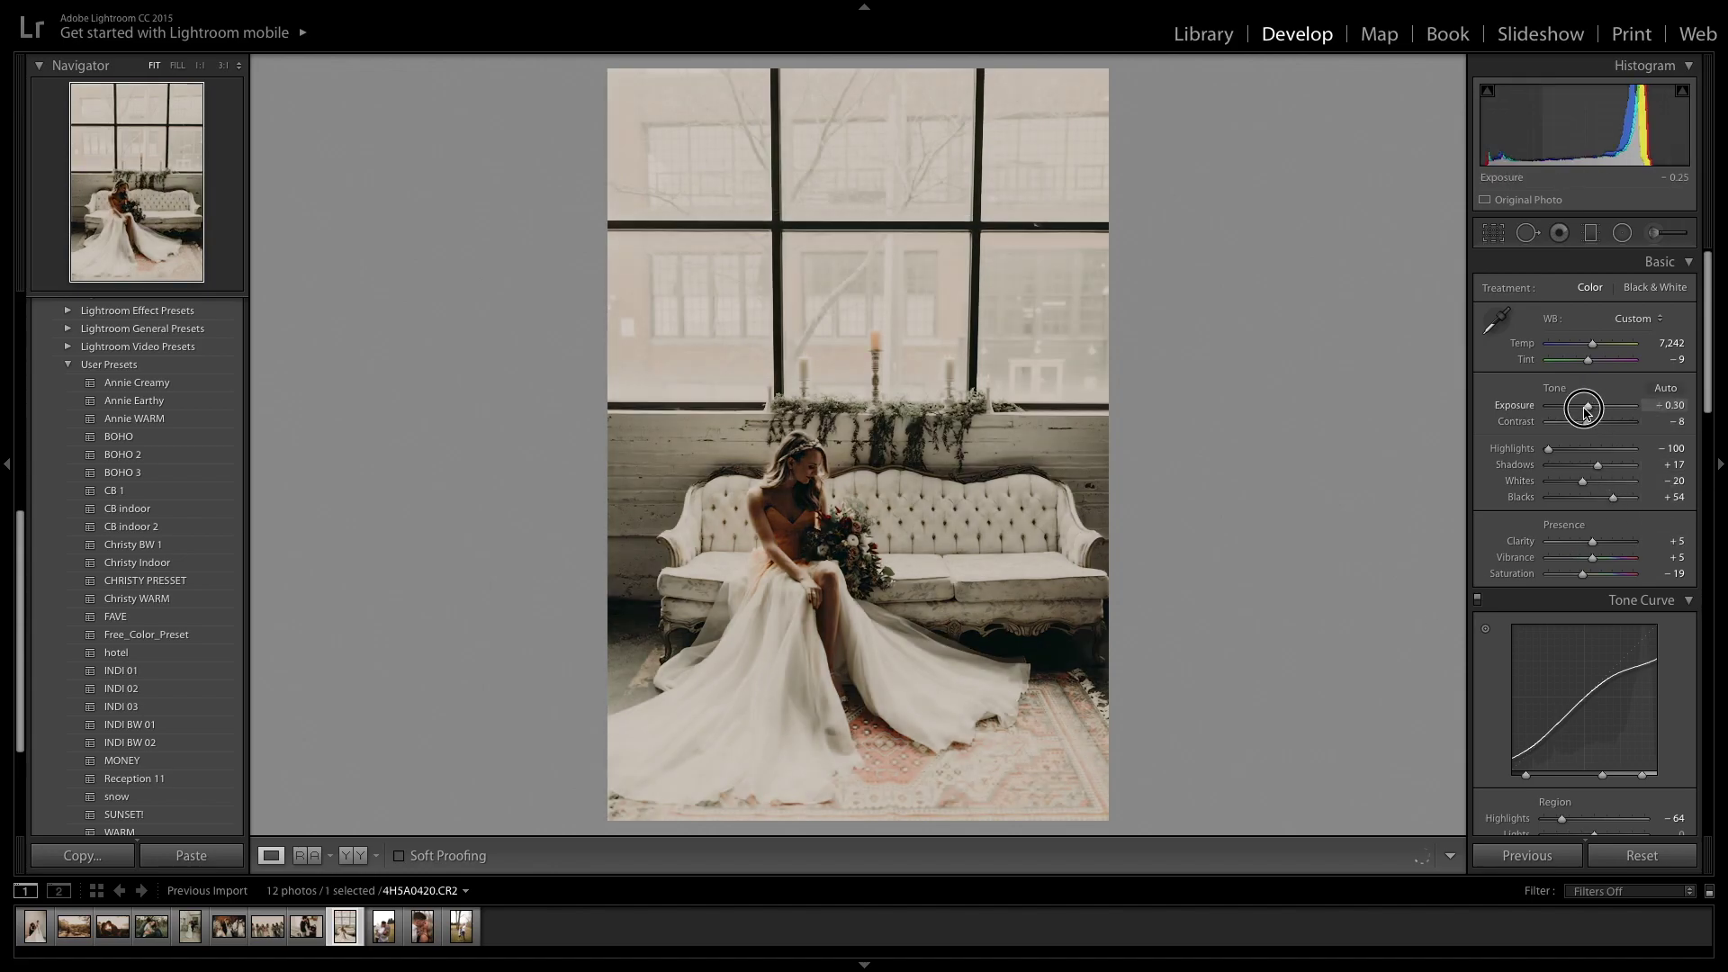
pyautogui.click(1629, 859)
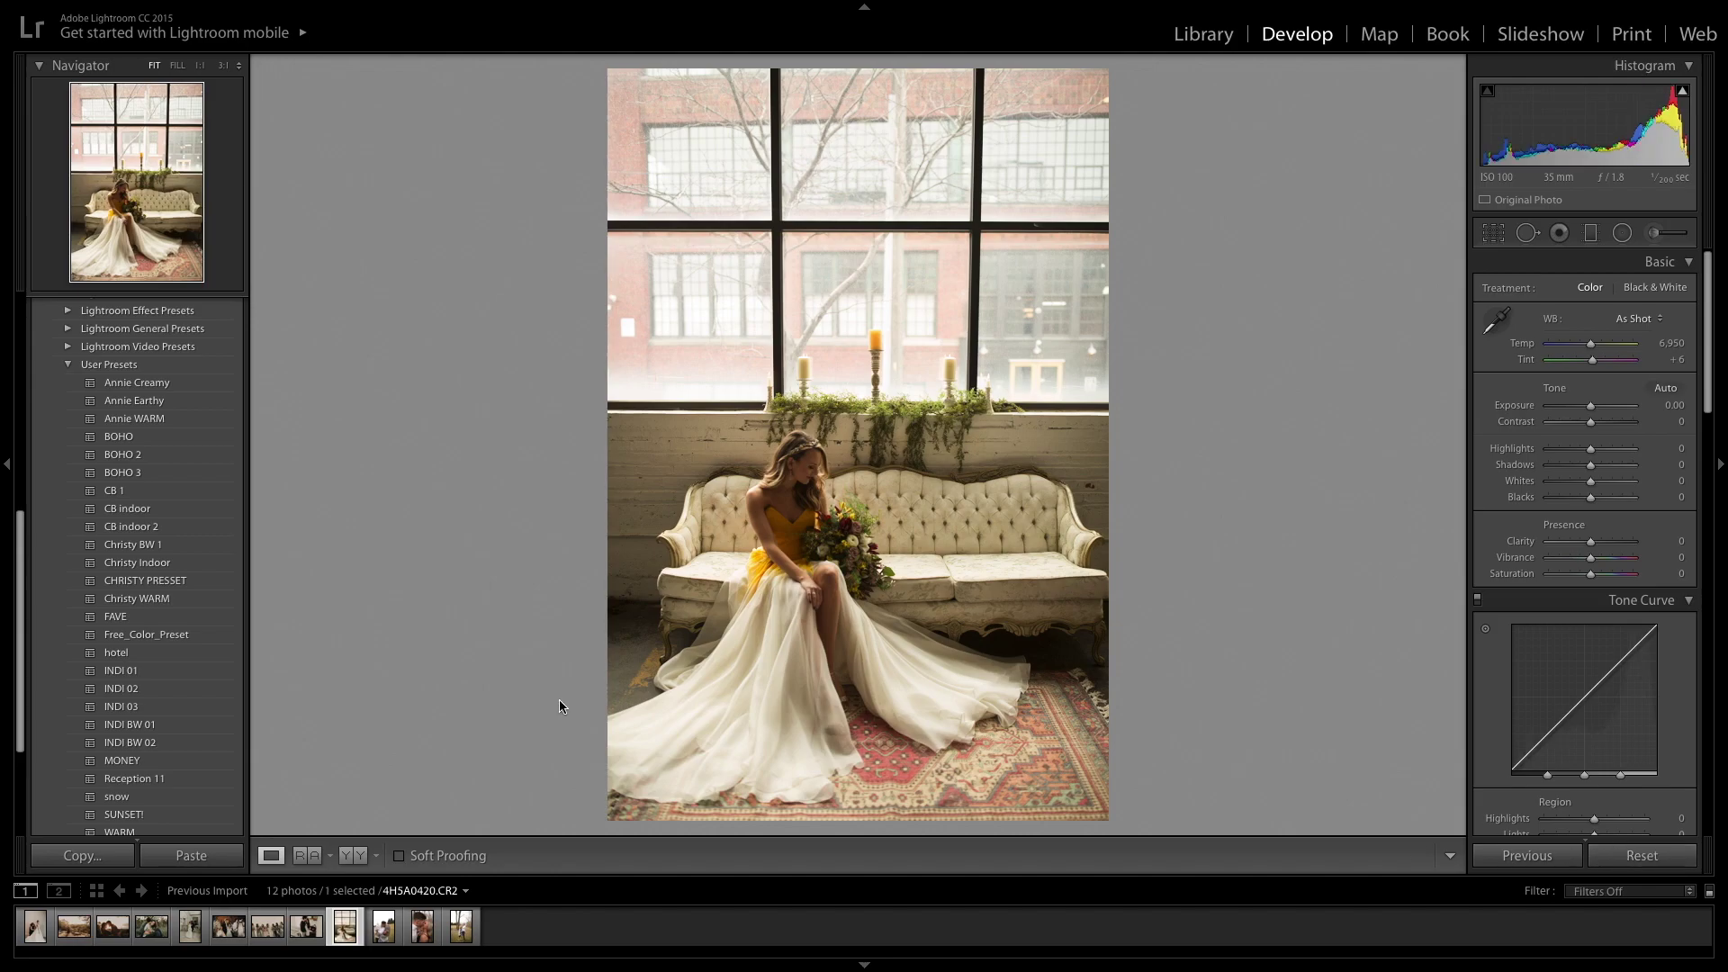
# Step: Apply the BOHO user preset to the bride photo 4H5A0420.CR2 and set Exposure to -0.20, Temp to 8,894 and Clarity to +5
pyautogui.click(193, 441)
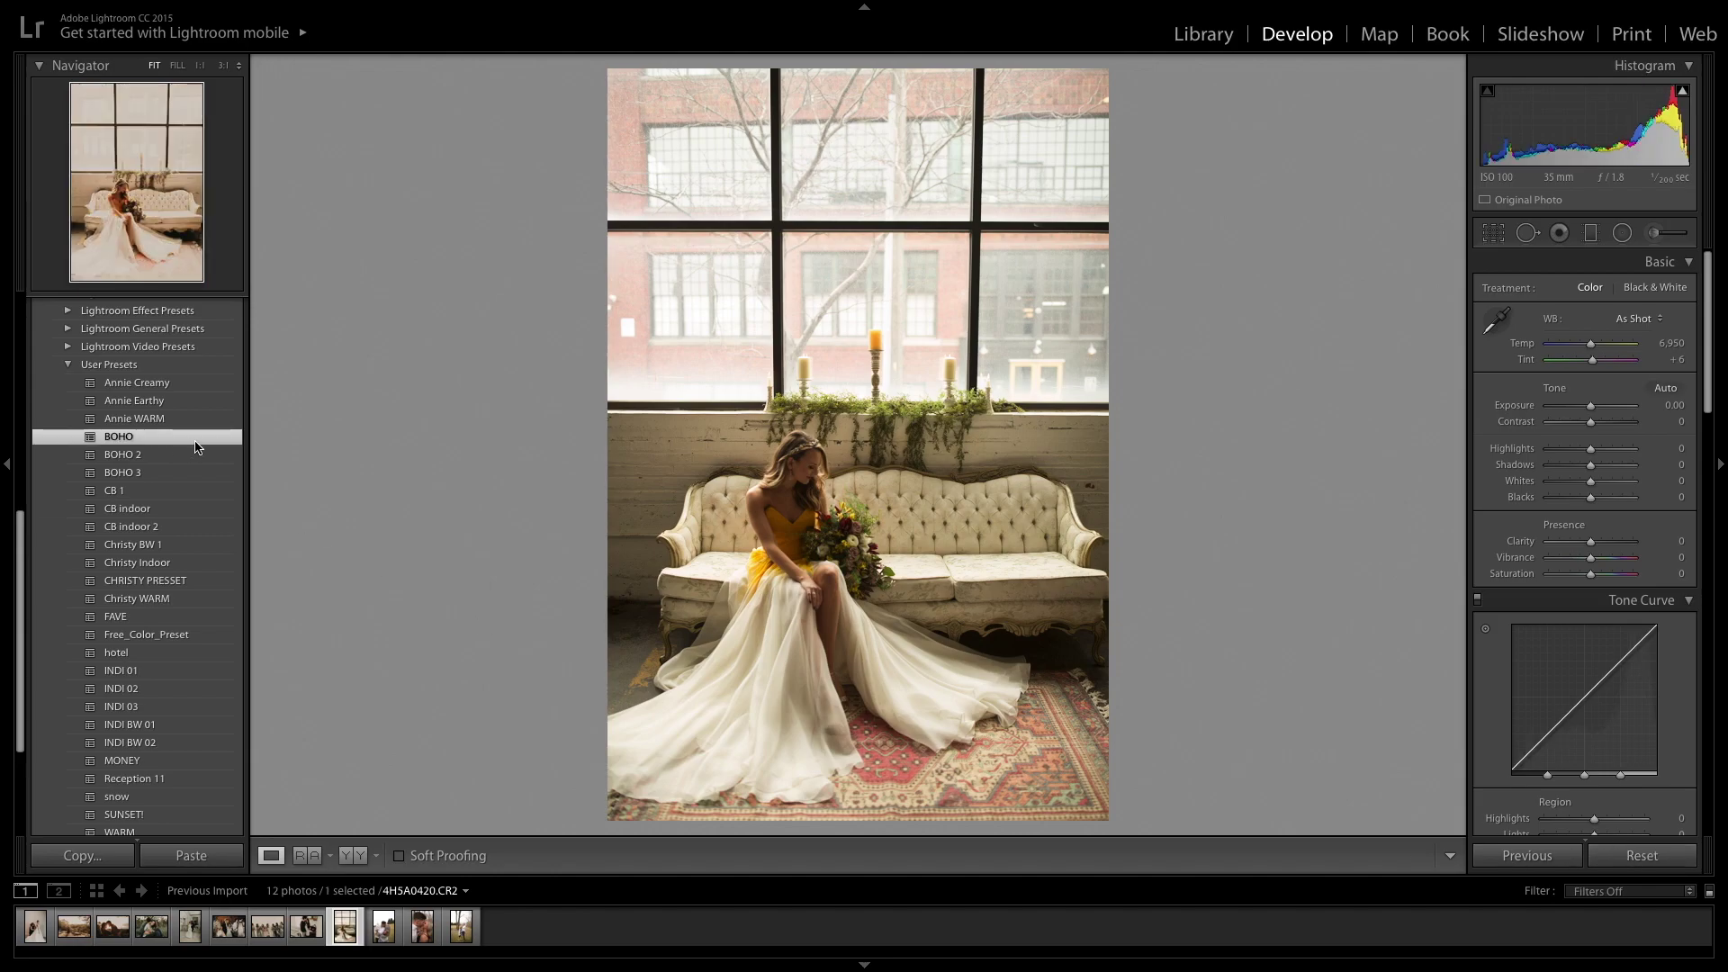
pyautogui.moveTo(1585, 428)
pyautogui.mouseDown()
pyautogui.moveTo(1572, 423)
pyautogui.moveTo(1591, 416)
pyautogui.mouseUp()
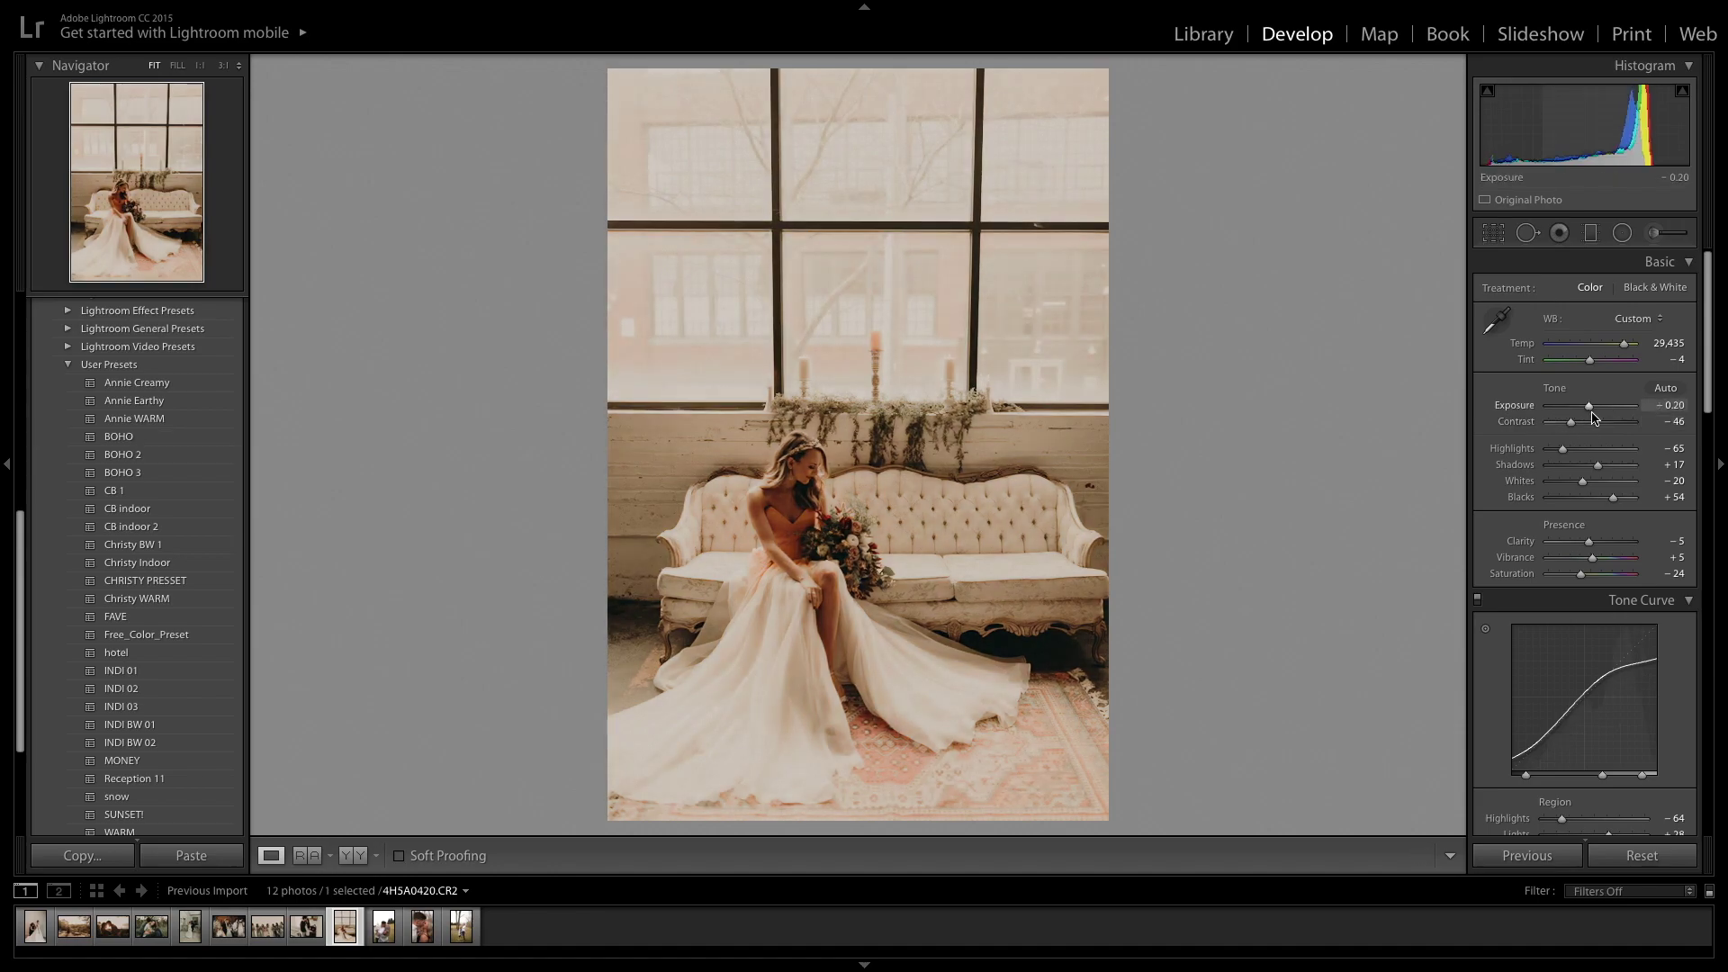
pyautogui.moveTo(1623, 344); pyautogui.dragTo(1602, 350)
pyautogui.moveTo(1589, 542); pyautogui.dragTo(1595, 544)
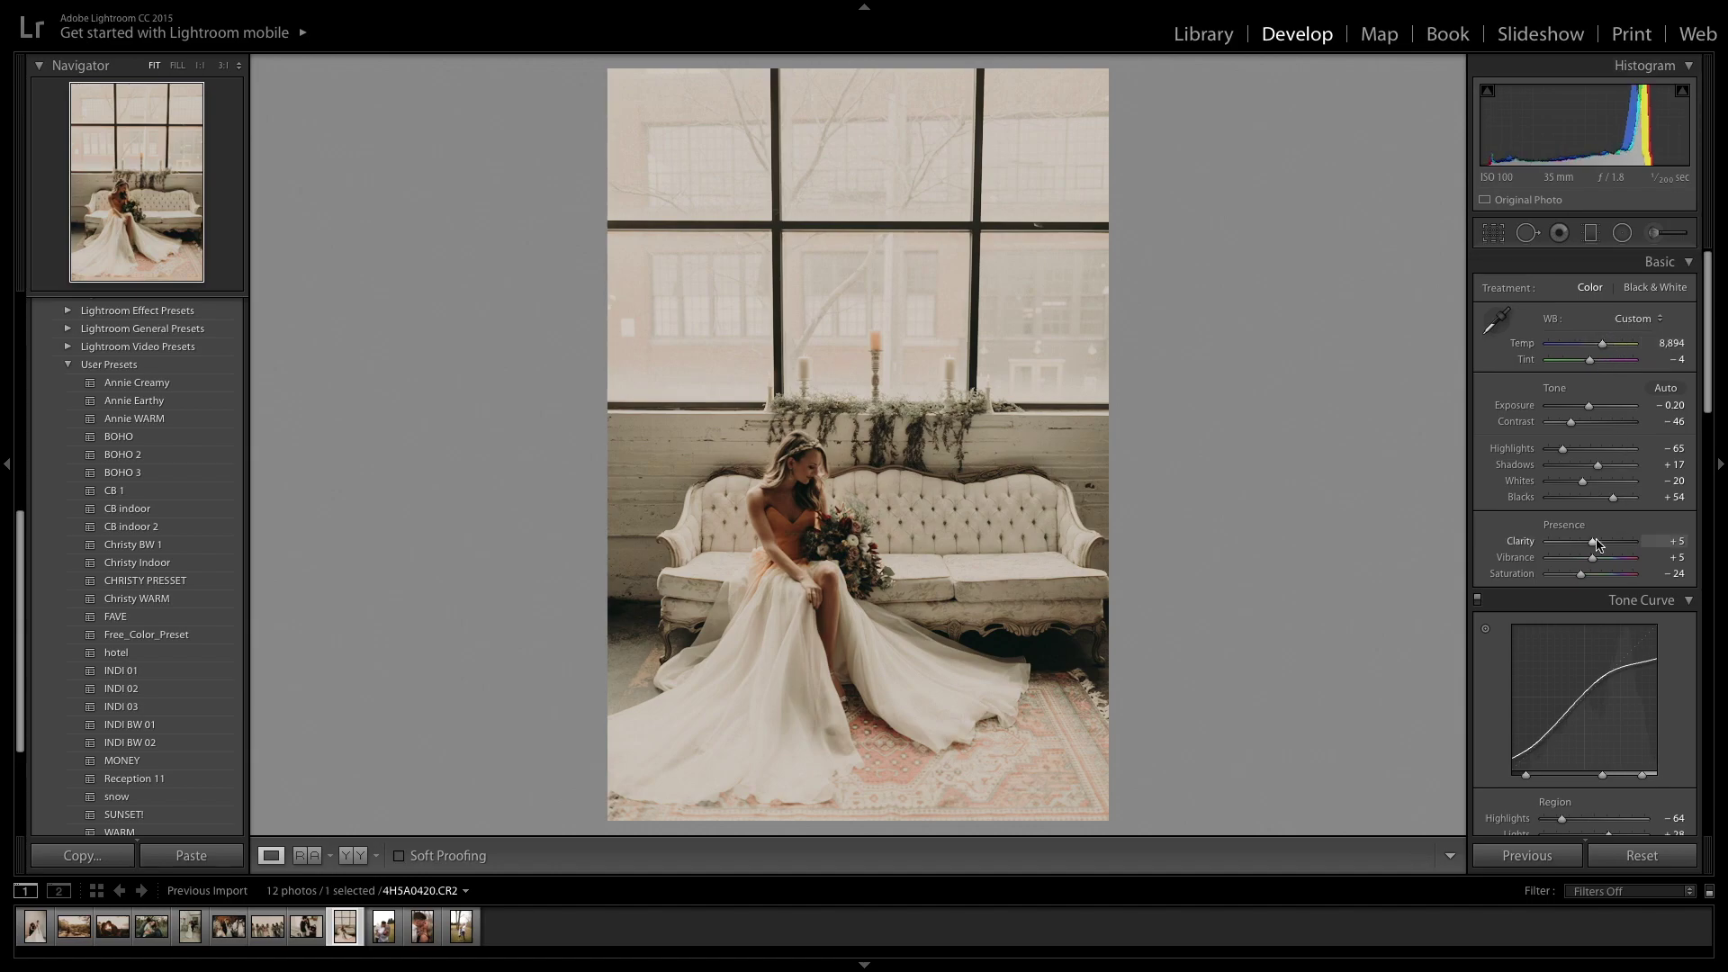
# Step: Set the bride photo's Split Toning highlight Saturation to 0 and its noise reduction Luminance to 10
pyautogui.scroll(-5, 1596, 544)
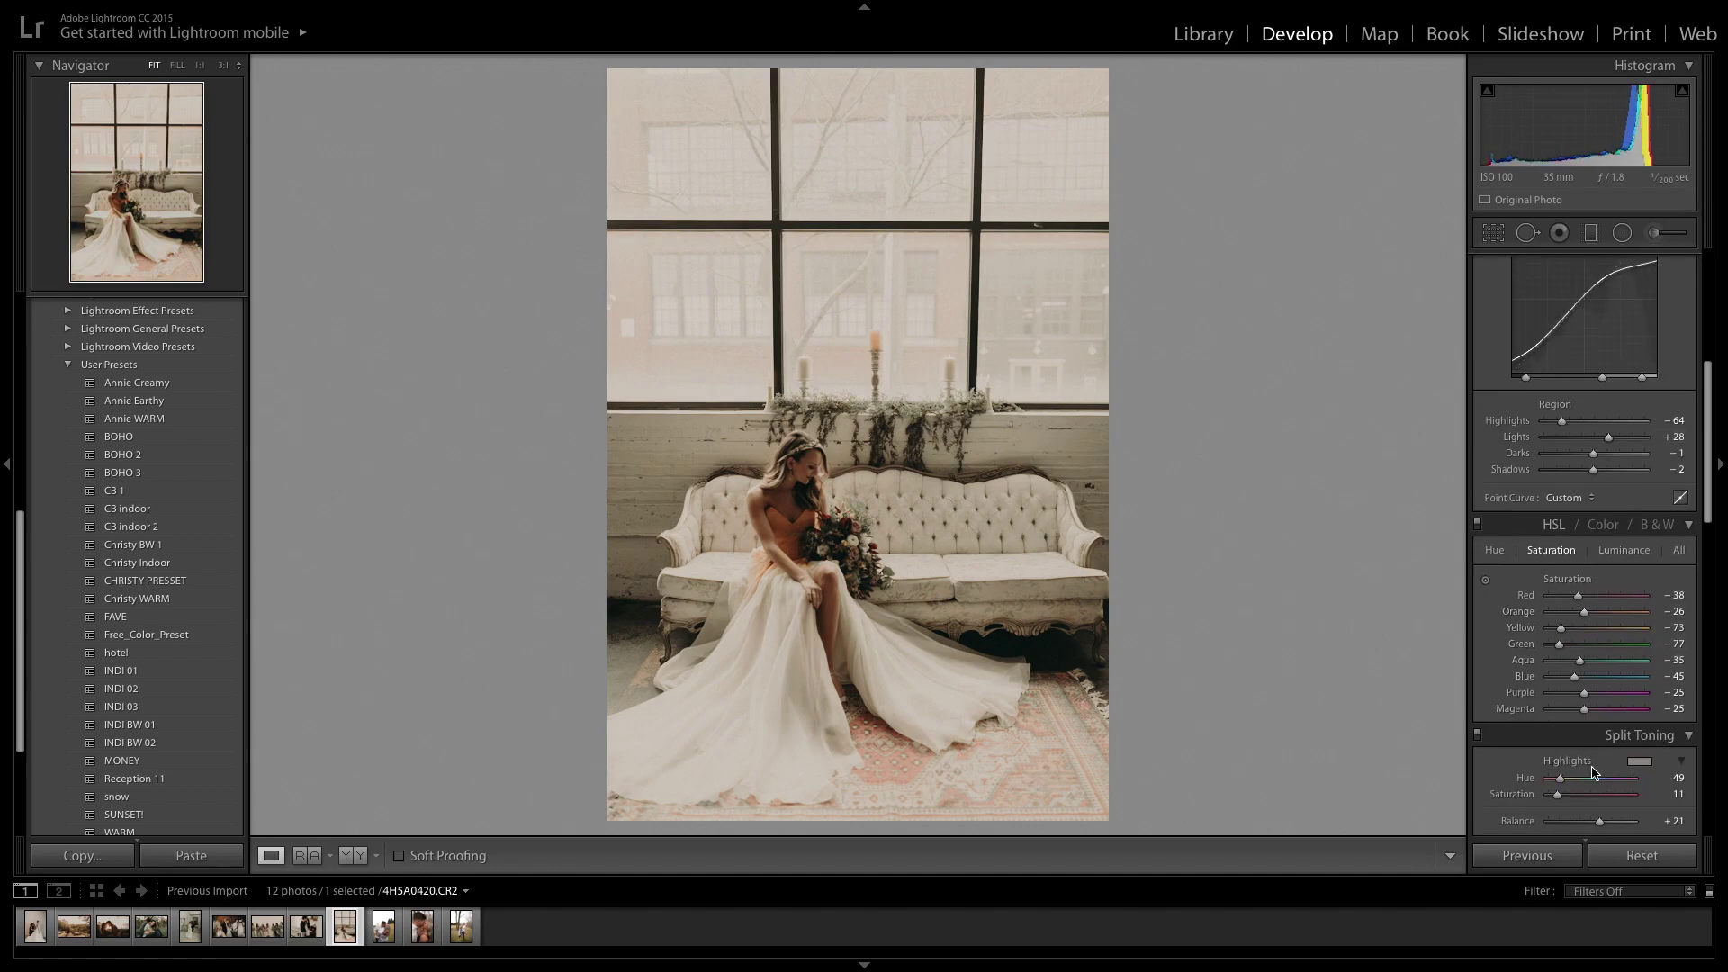
pyautogui.scroll(-2, 1591, 770)
pyautogui.doubleClick(1520, 680)
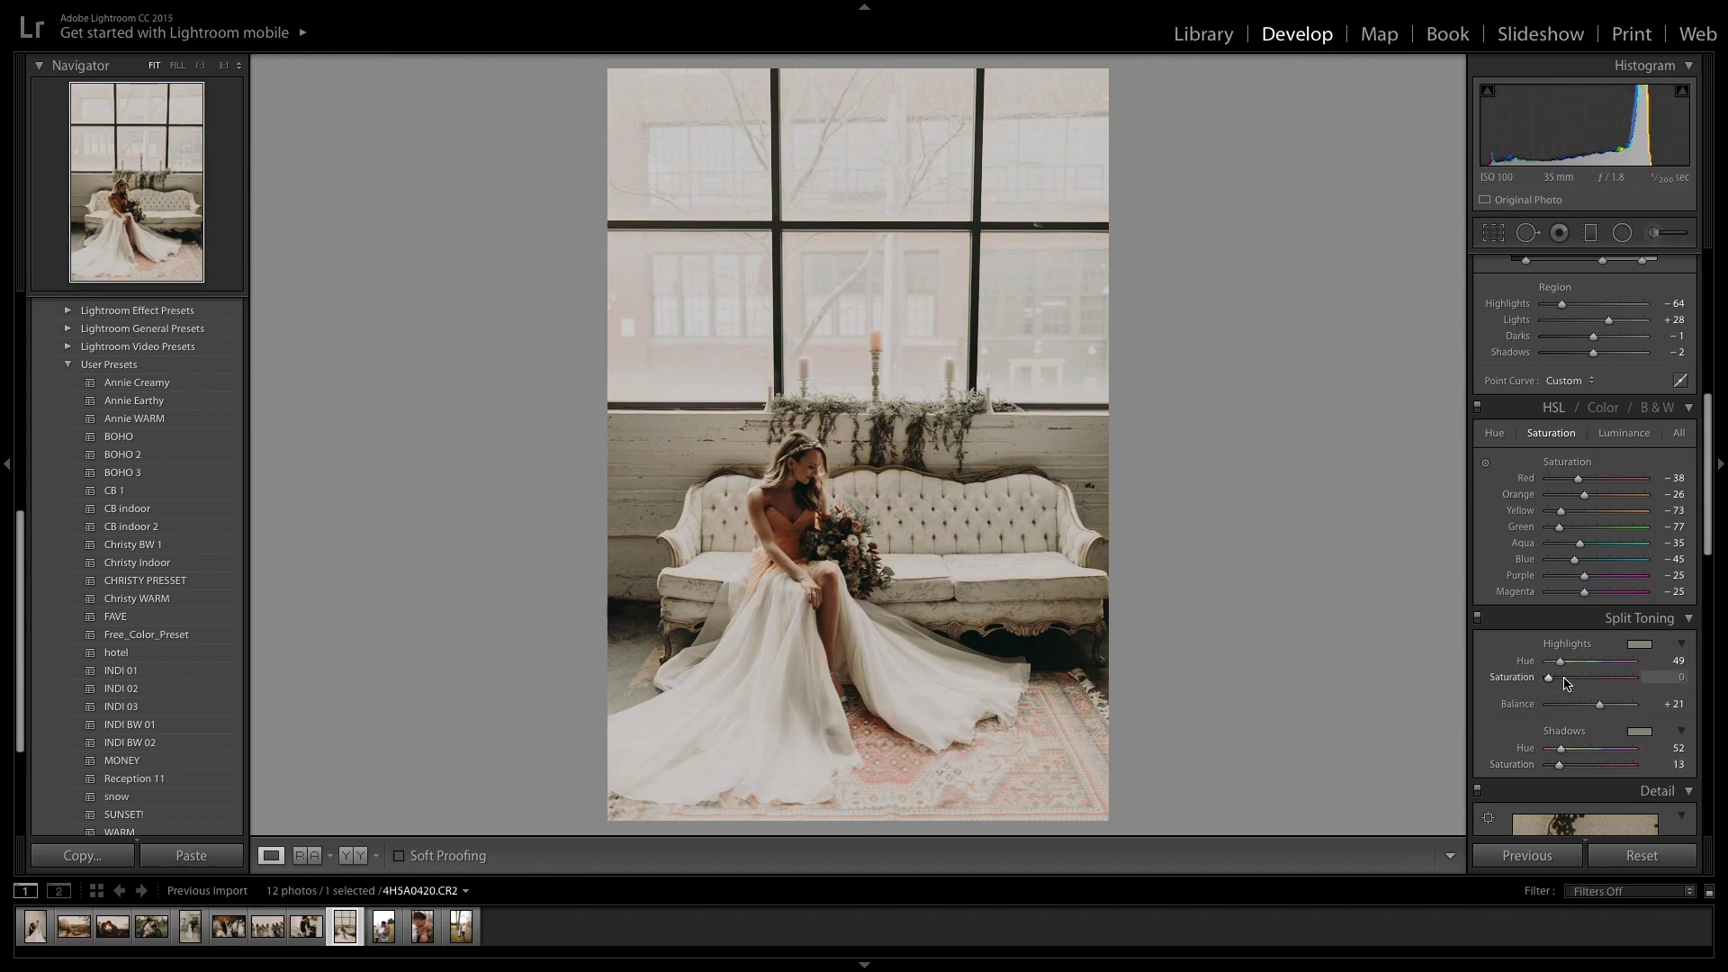
pyautogui.scroll(-6, 1565, 684)
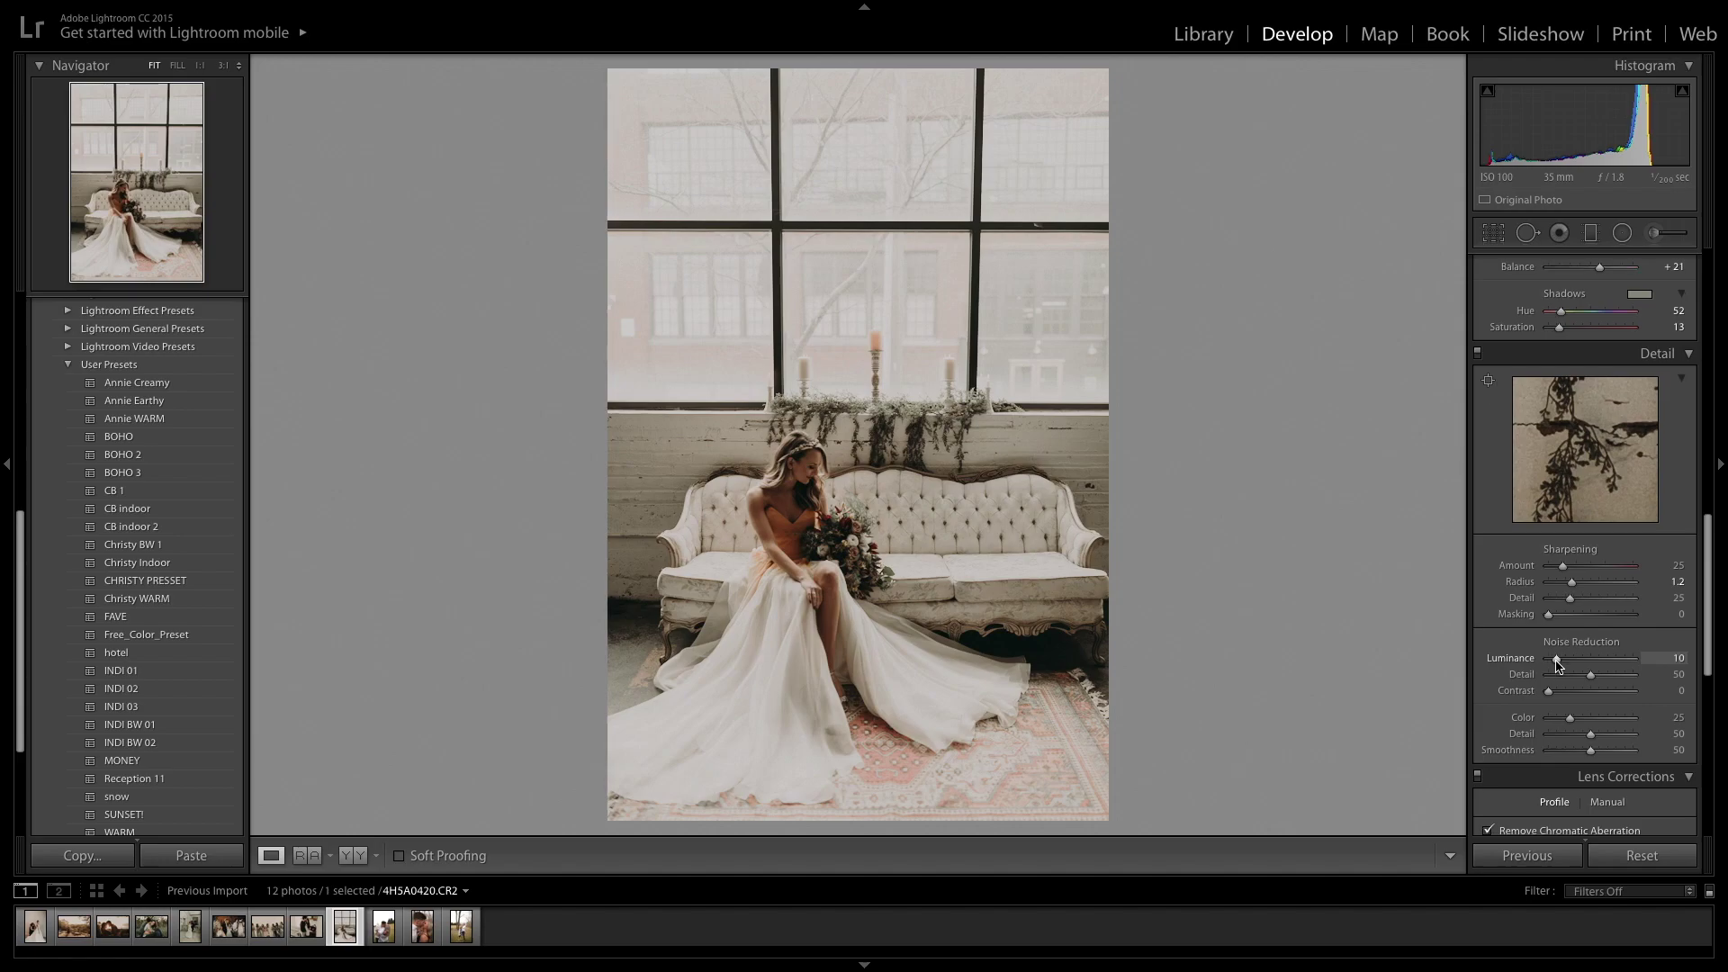
pyautogui.scroll(-7, 1566, 648)
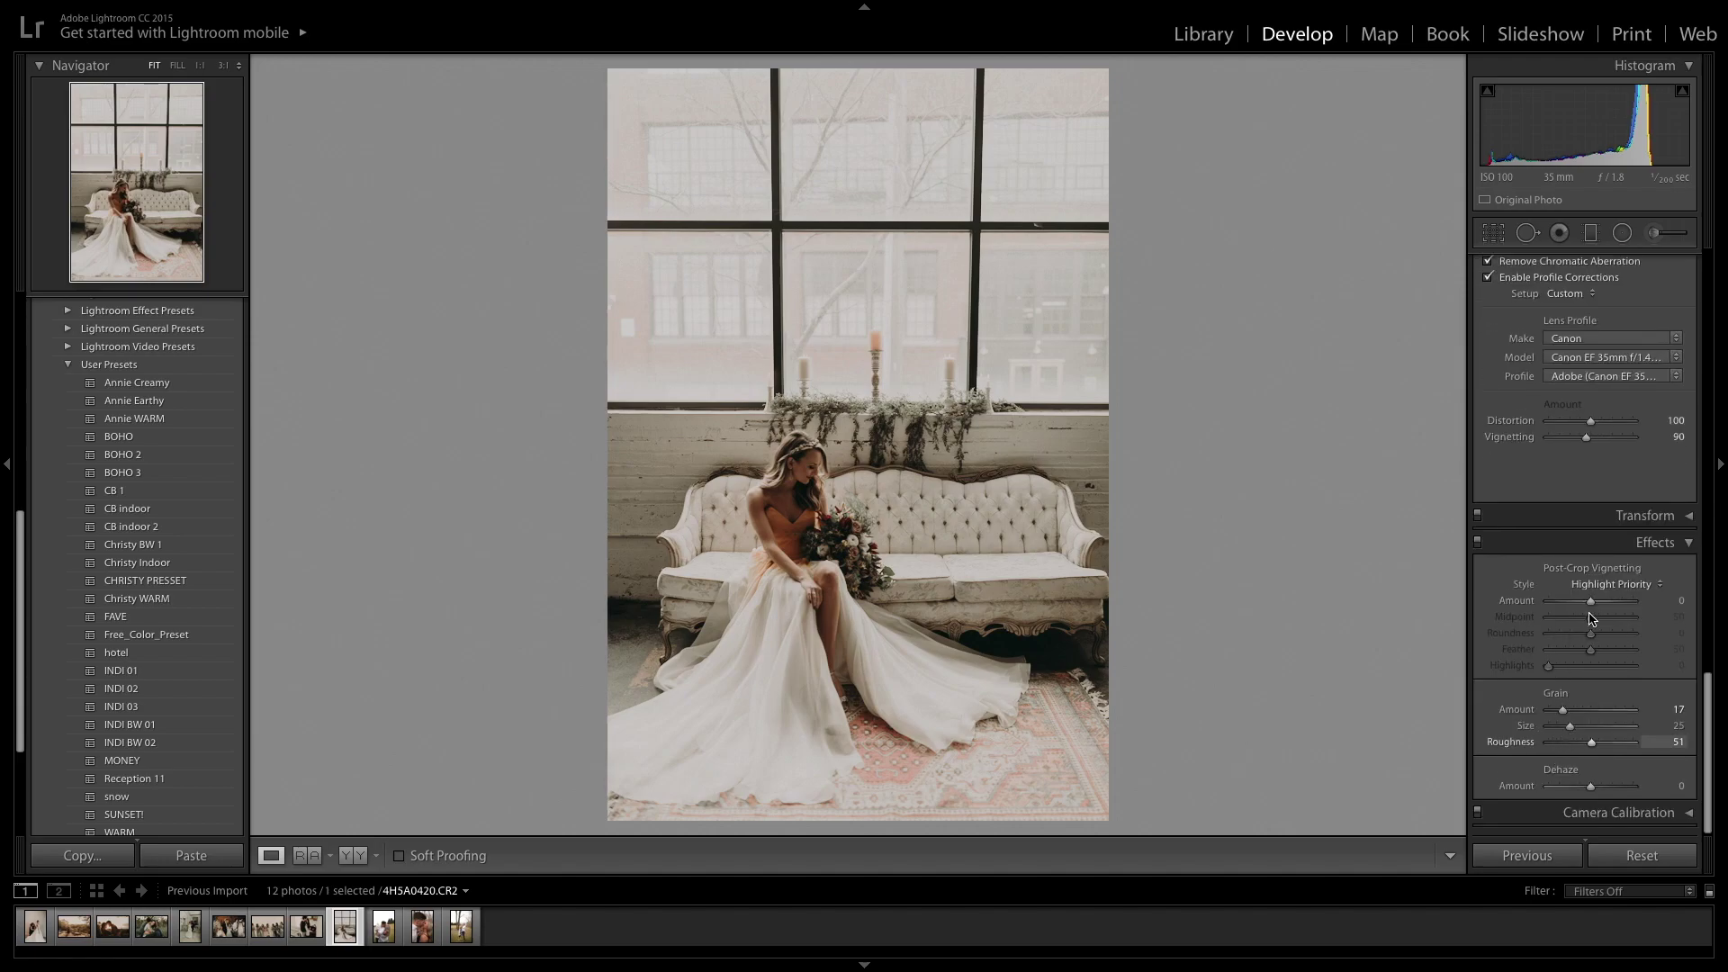
# Step: Set the bride photo's Highlights to -100, raise its Temp slightly, and set the tone curve Lights to +16 and Darks to +4
pyautogui.scroll(15, 1588, 619)
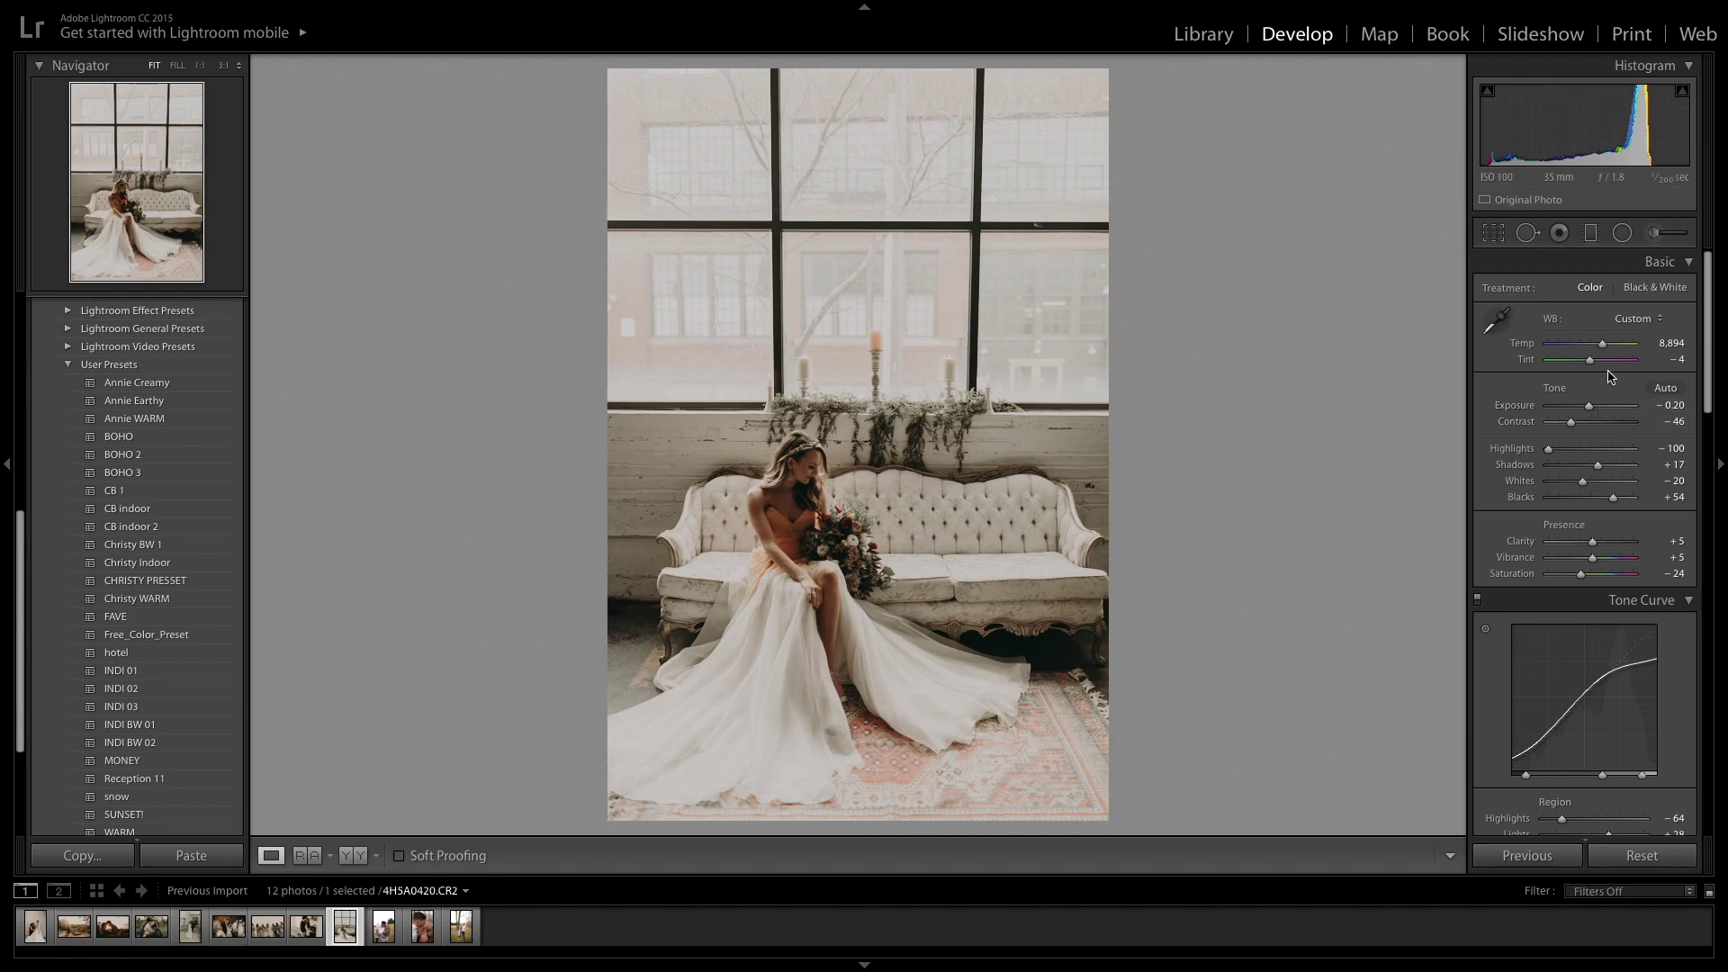
pyautogui.moveTo(1603, 345); pyautogui.dragTo(1611, 352)
pyautogui.scroll(-6, 1611, 369)
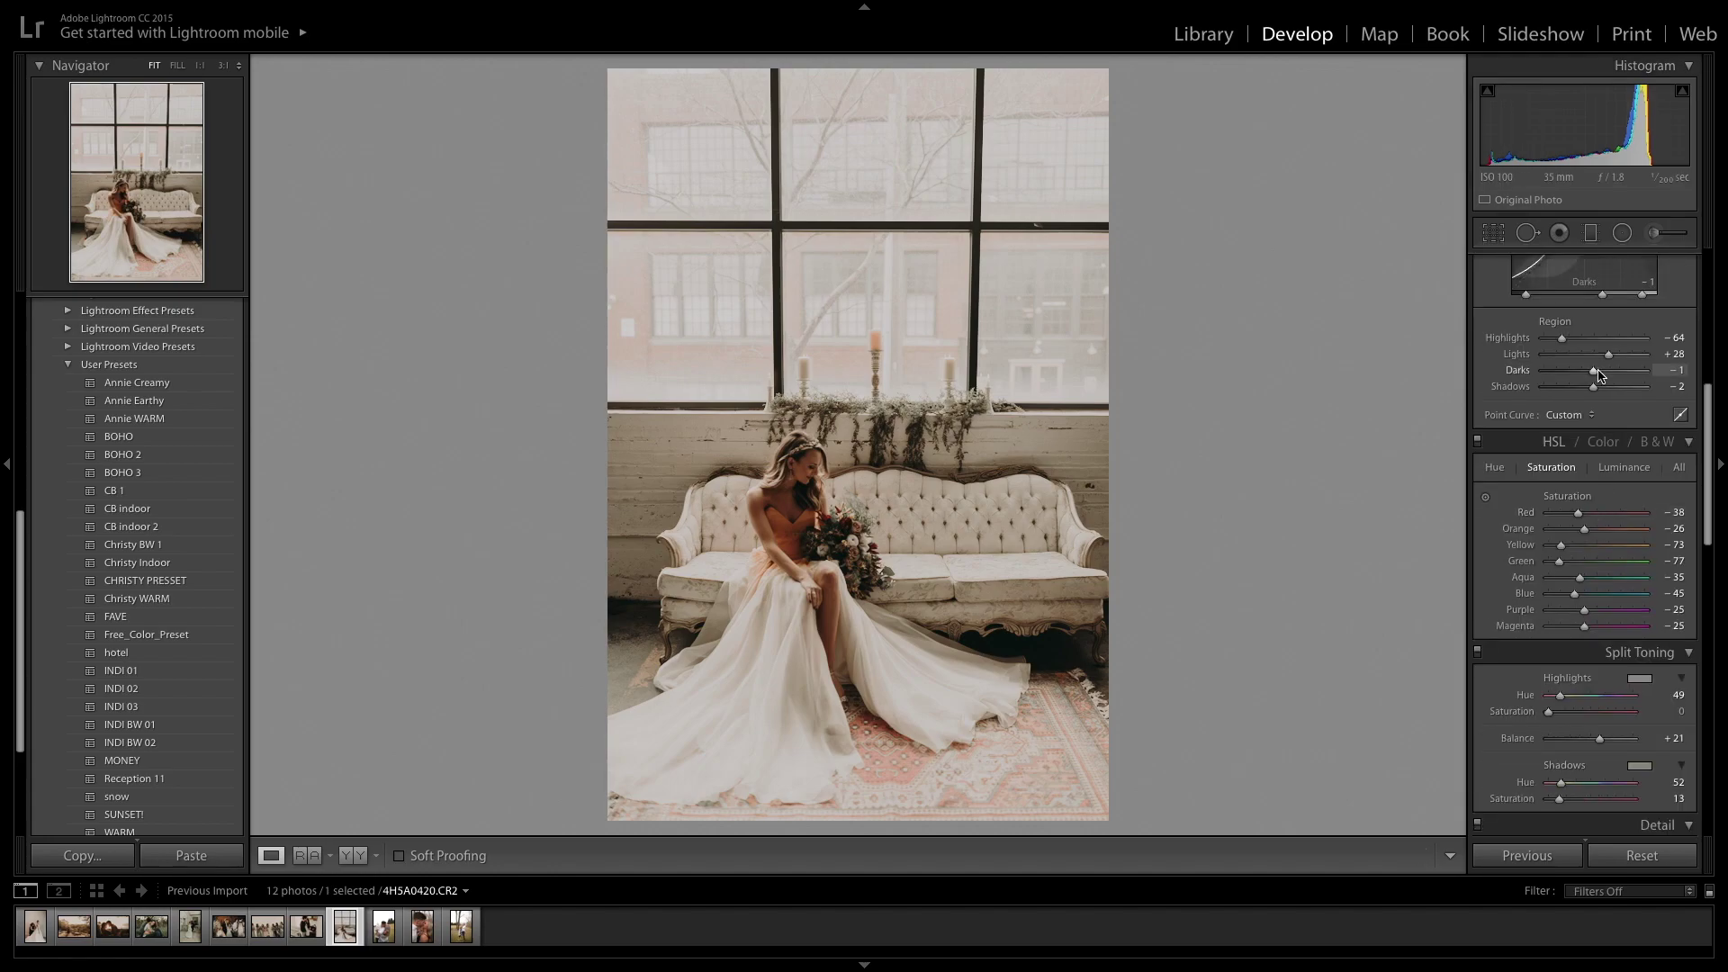
pyautogui.moveTo(1598, 375); pyautogui.dragTo(1596, 371)
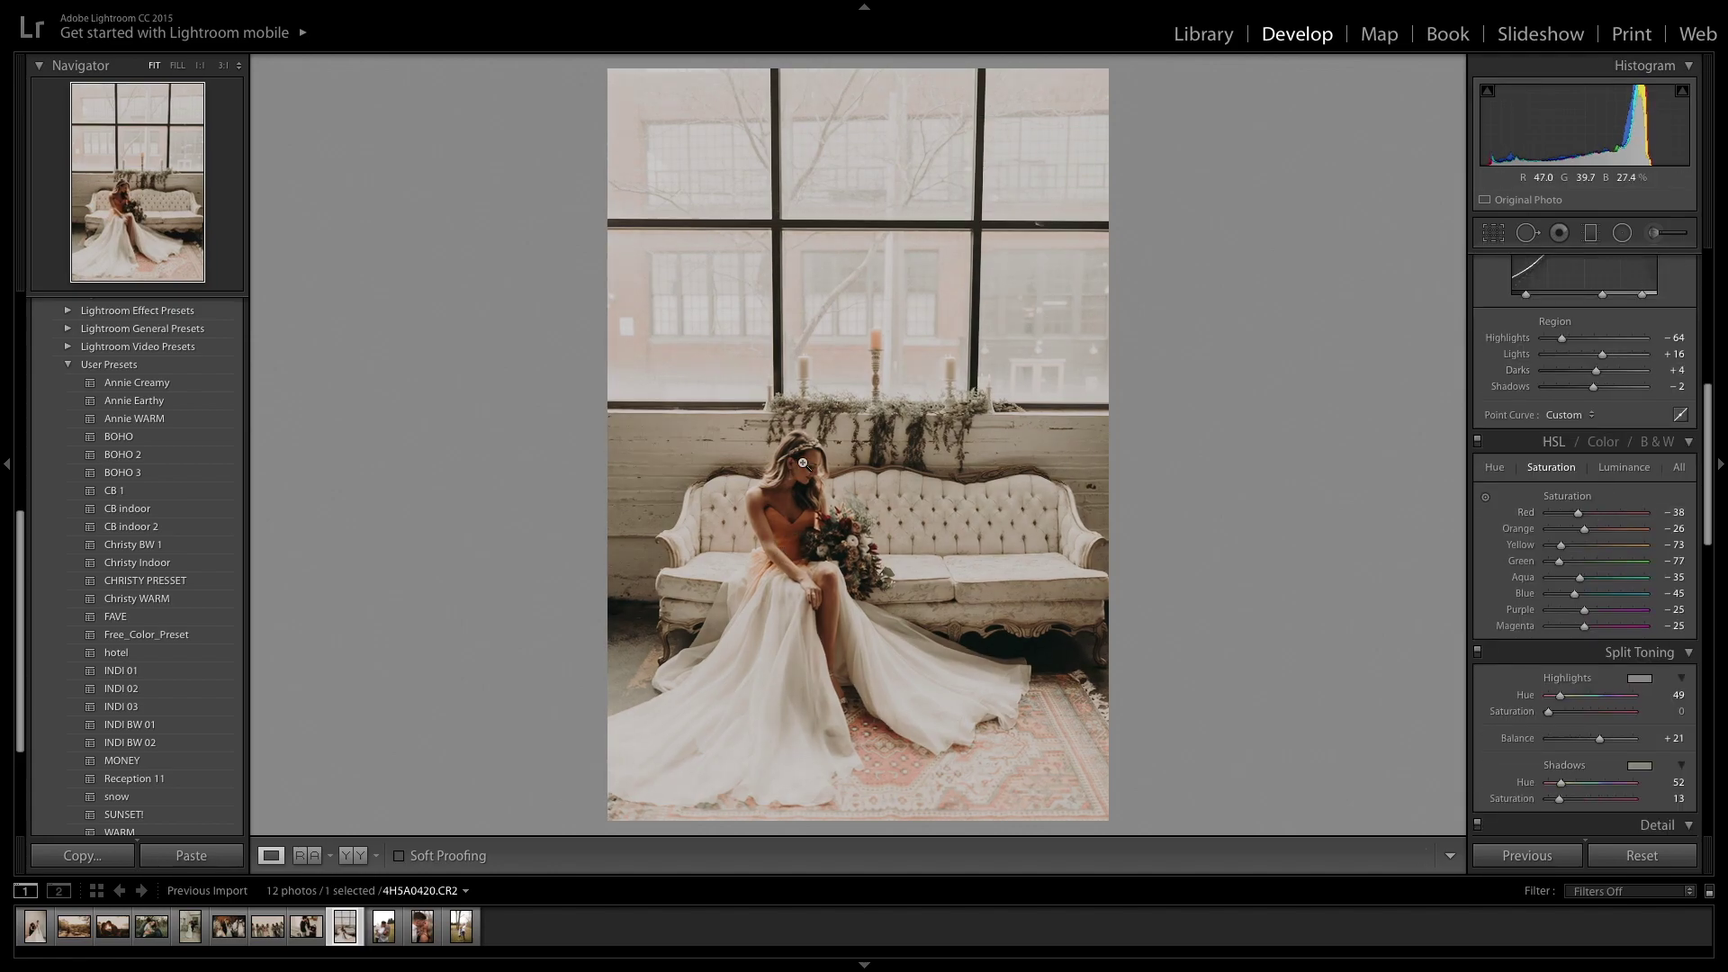
# Step: Lighten the bride's face with a Dodge (Lighten) Adjustment Brush at Exposure 0.25 and check the photo's crop
pyautogui.click(810, 468)
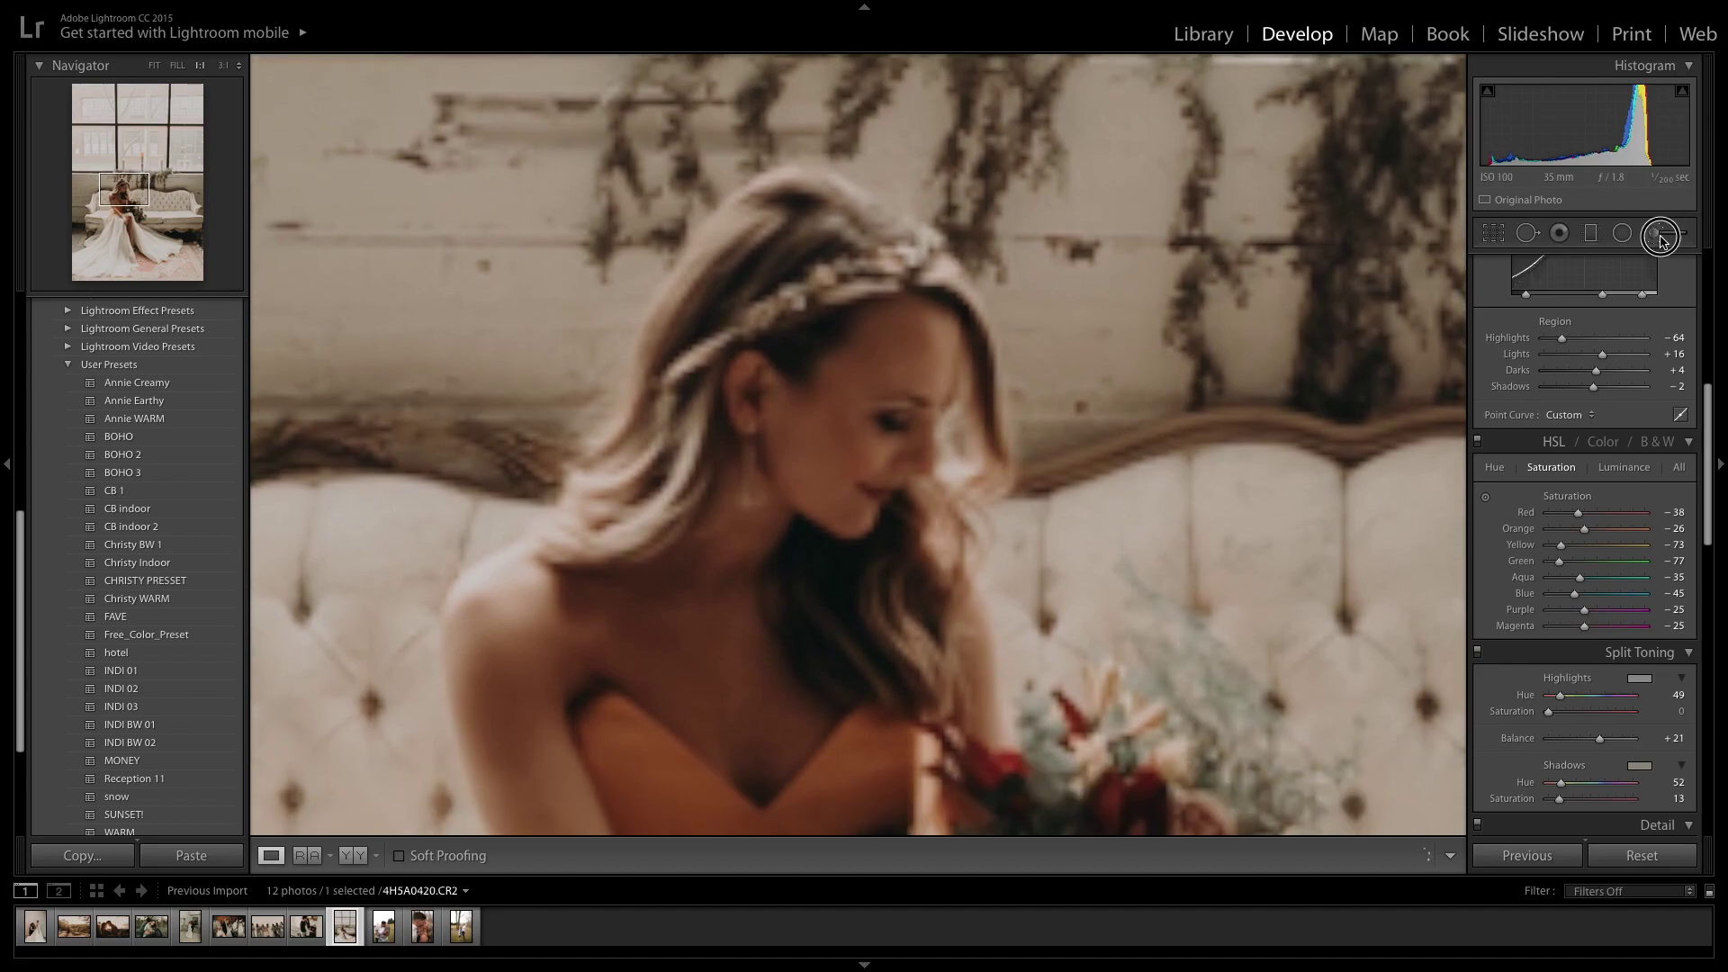
pyautogui.click(1653, 232)
pyautogui.scroll(5, 906, 416)
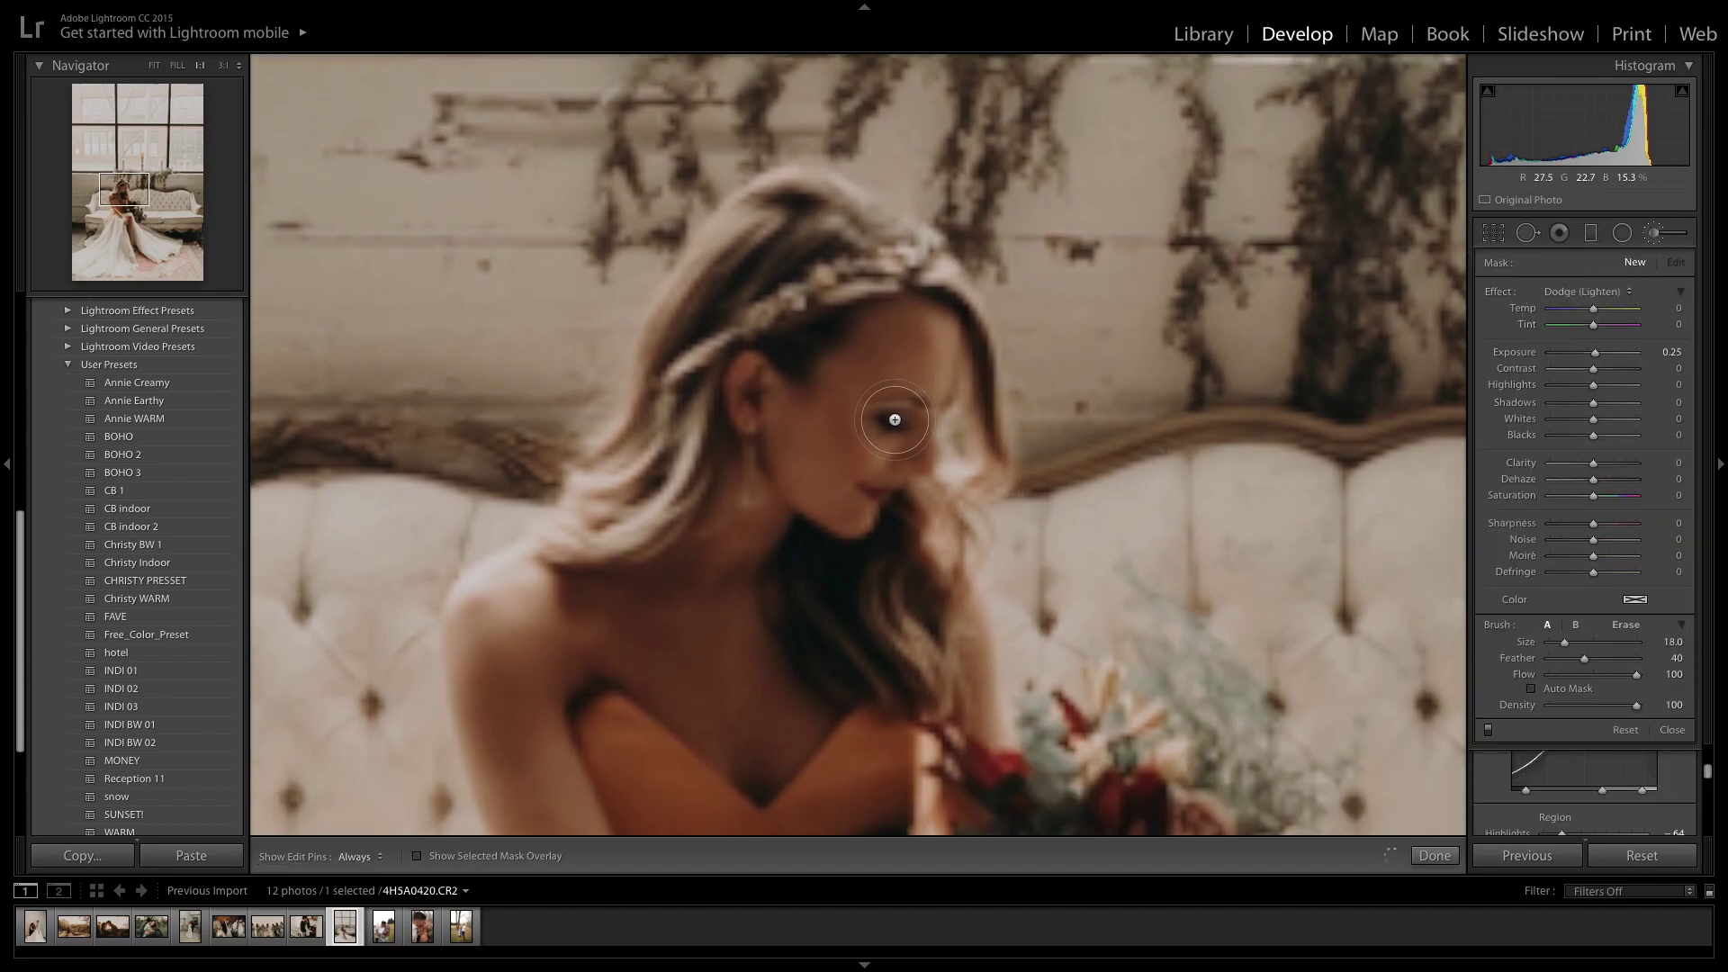
pyautogui.press('r')
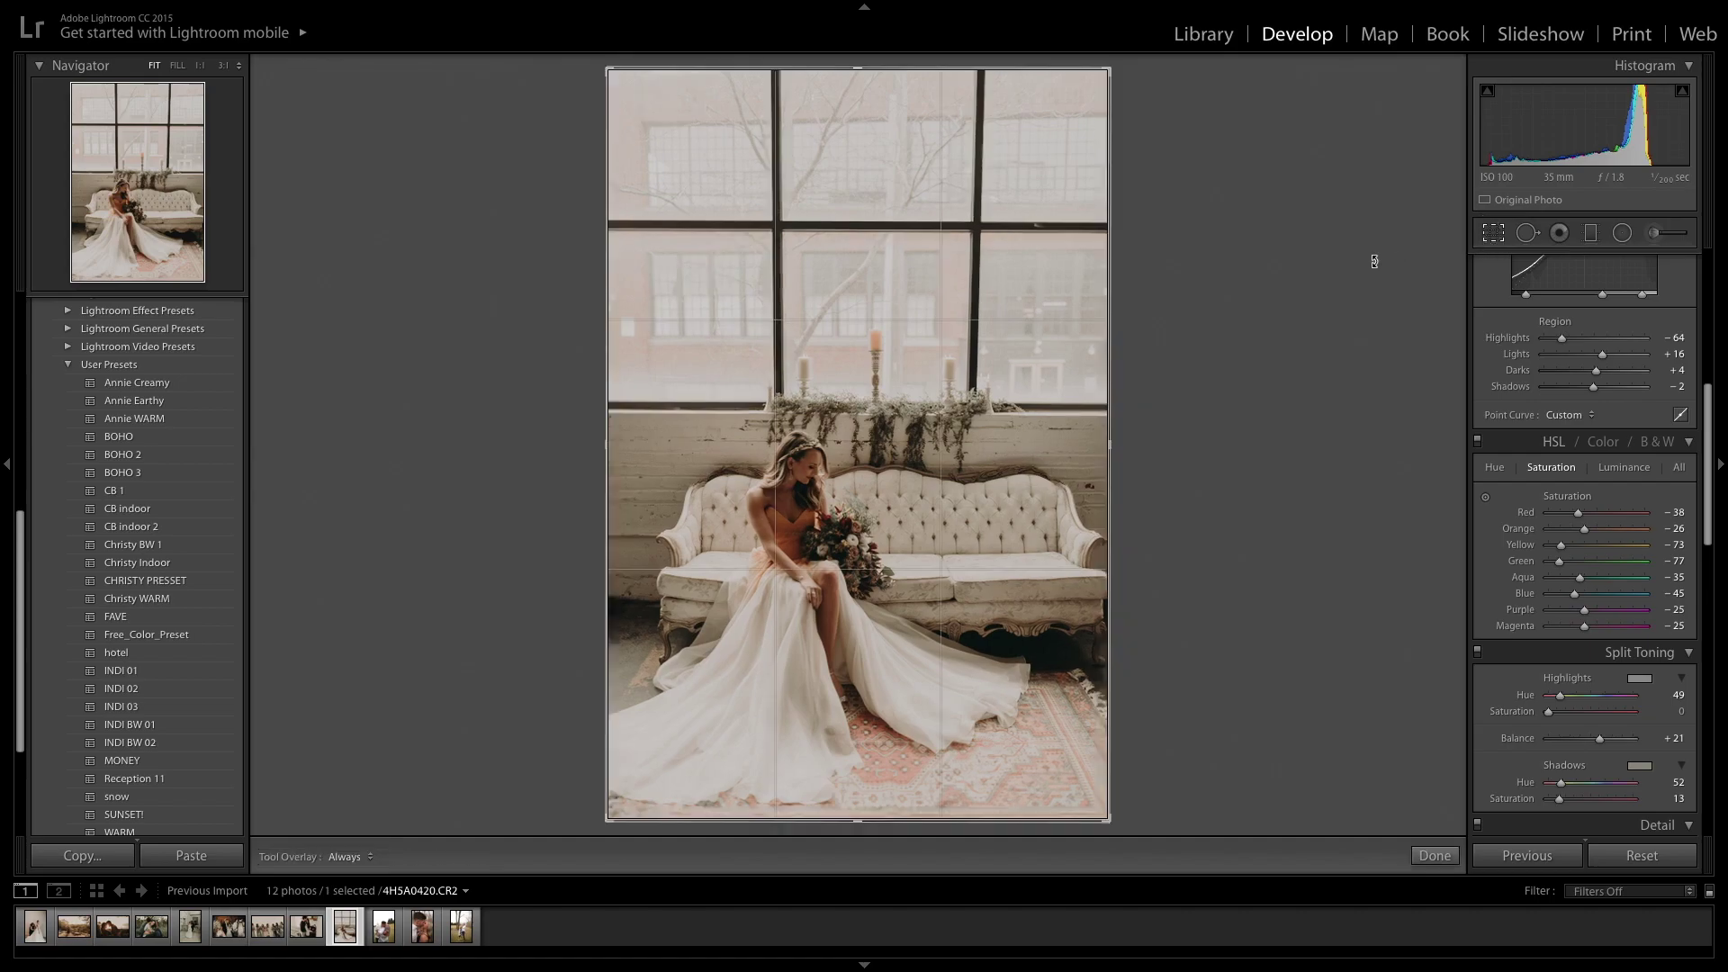
pyautogui.press('r')
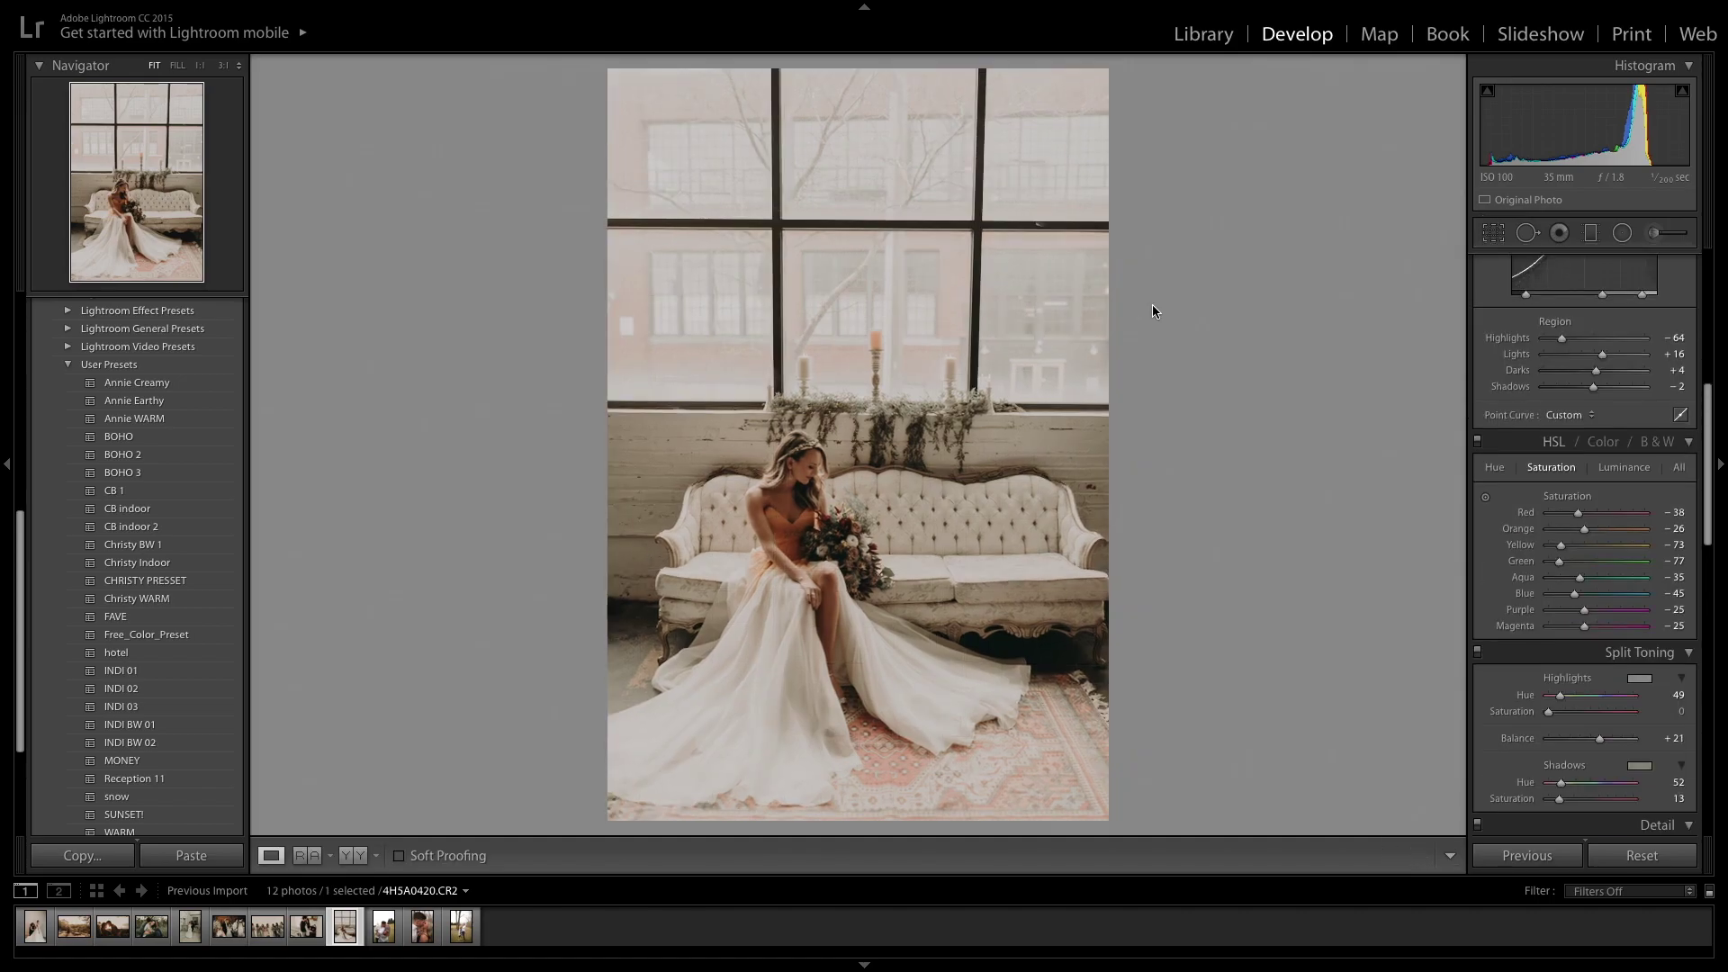
# Step: Apply the BOHO user preset to the outdoor photo of the kissing couple, 4H5A1433.CR2
pyautogui.press('Right')
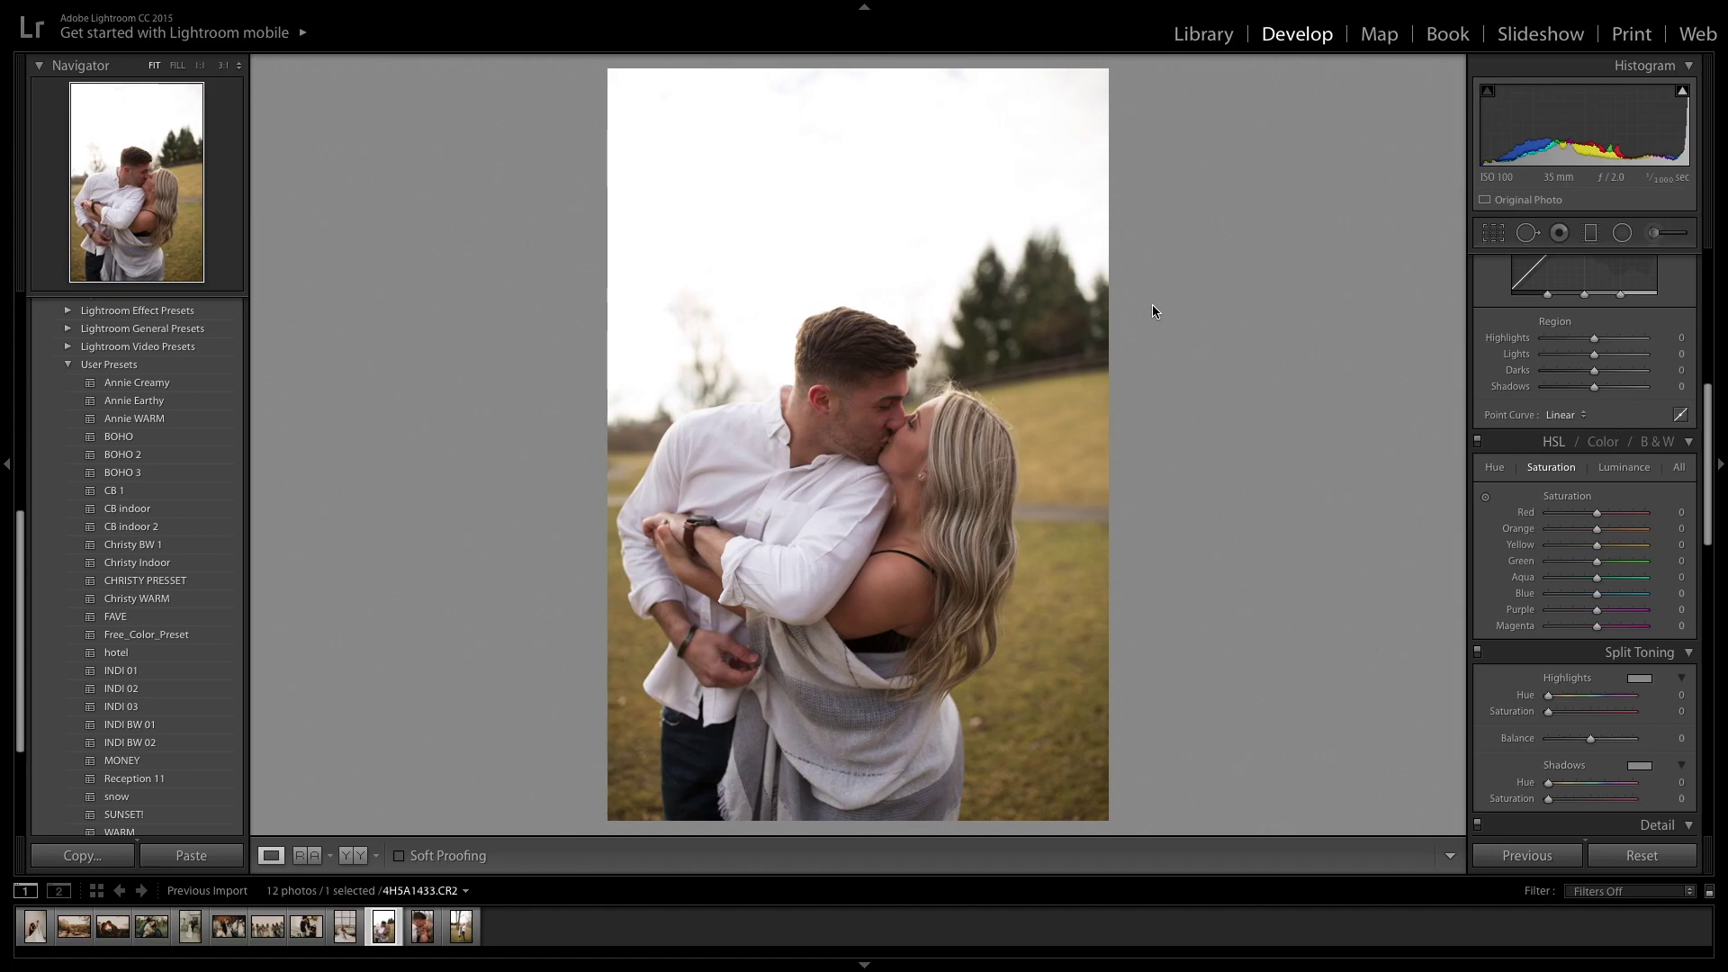
pyautogui.click(153, 438)
pyautogui.scroll(5, 1584, 450)
# Step: Set the outdoor couple photo's Temp to 10,086, Exposure to -0.20, Contrast to -6 and Highlights to -100
pyautogui.click(1584, 426)
pyautogui.moveTo(1583, 425); pyautogui.dragTo(1581, 416)
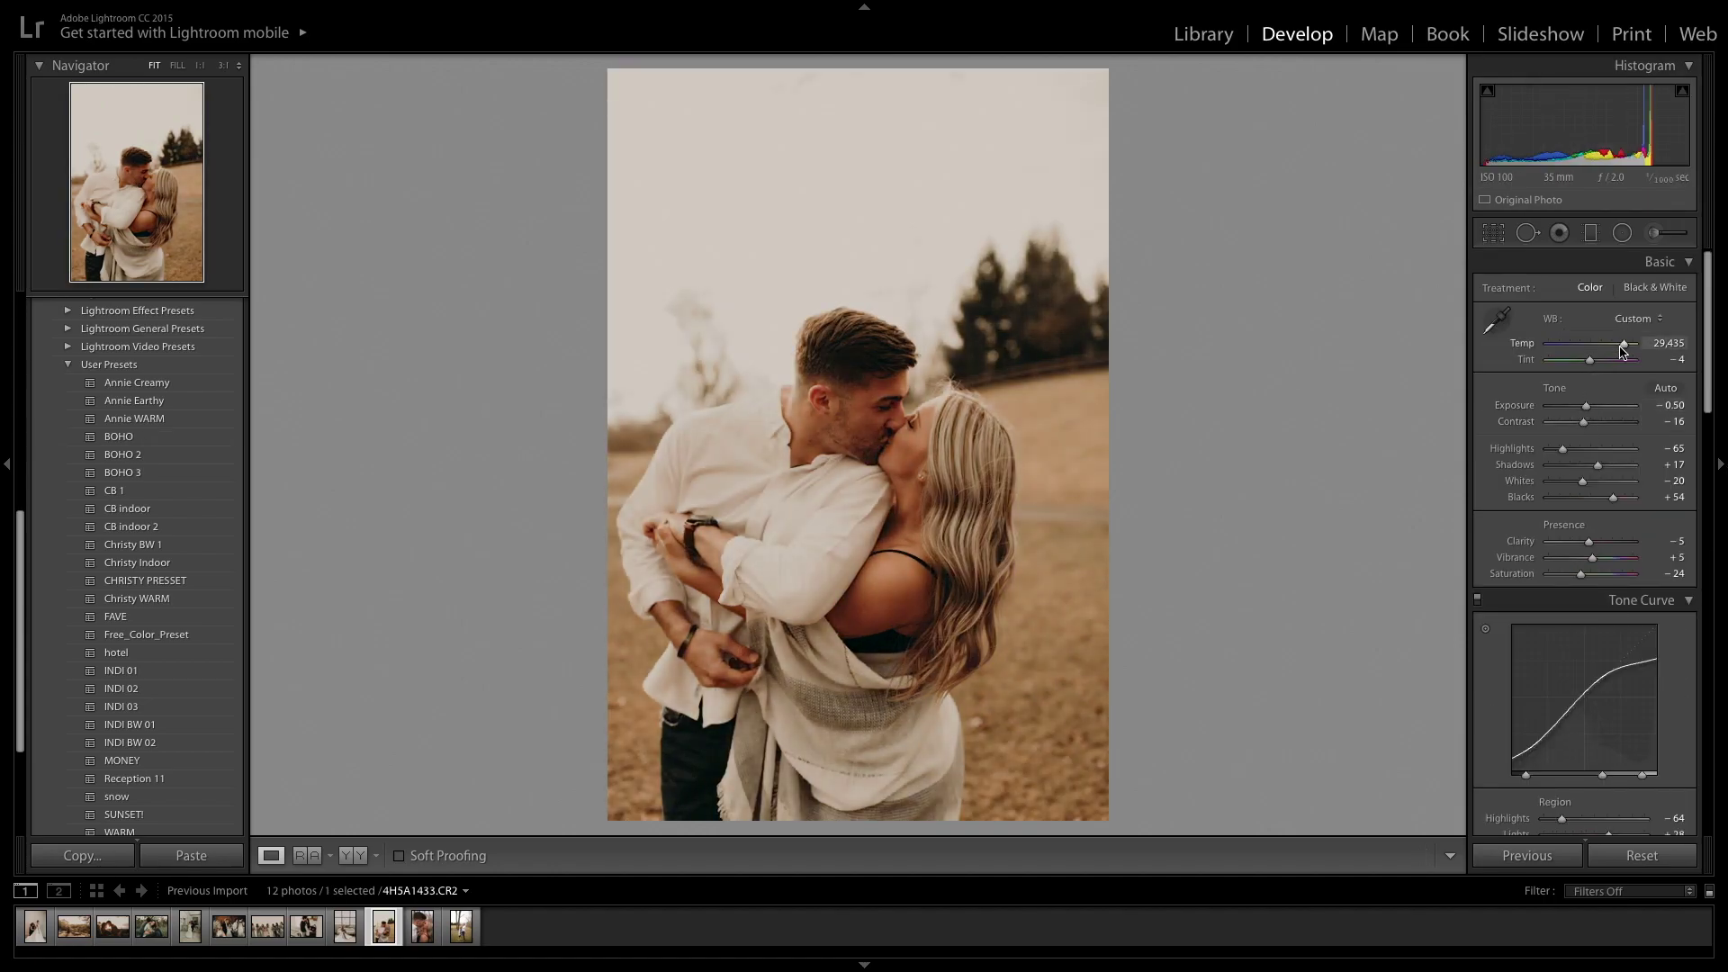
pyautogui.moveTo(1617, 353); pyautogui.dragTo(1609, 351)
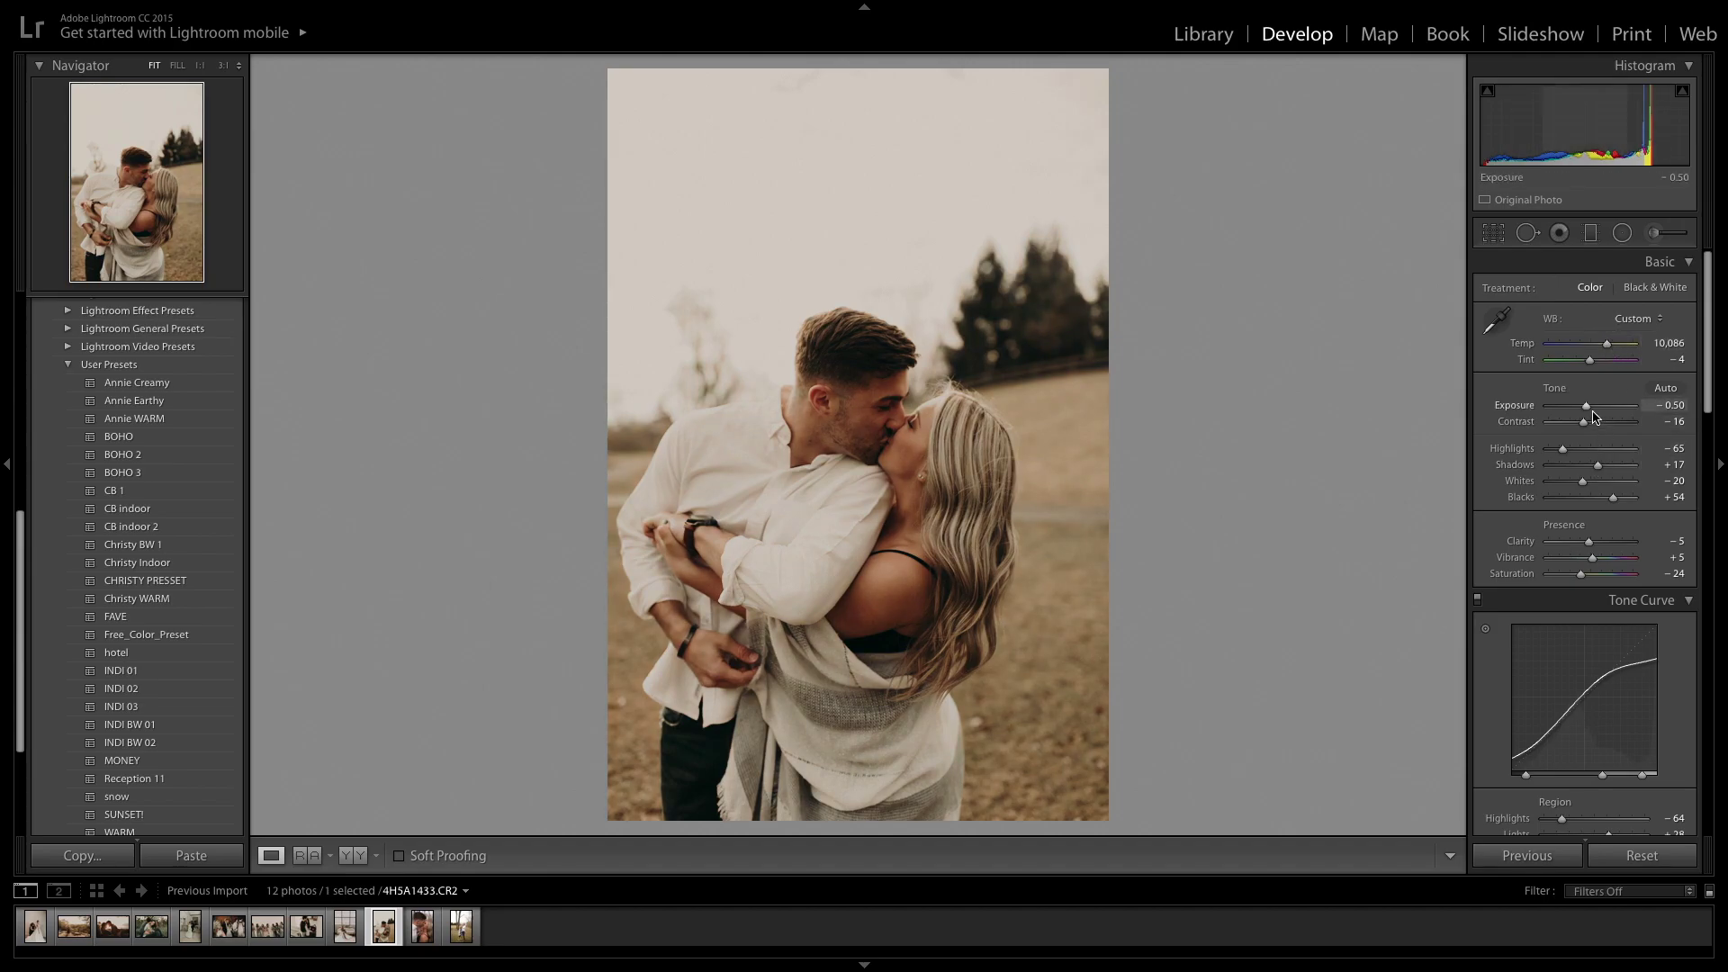
pyautogui.moveTo(1586, 414); pyautogui.dragTo(1593, 417)
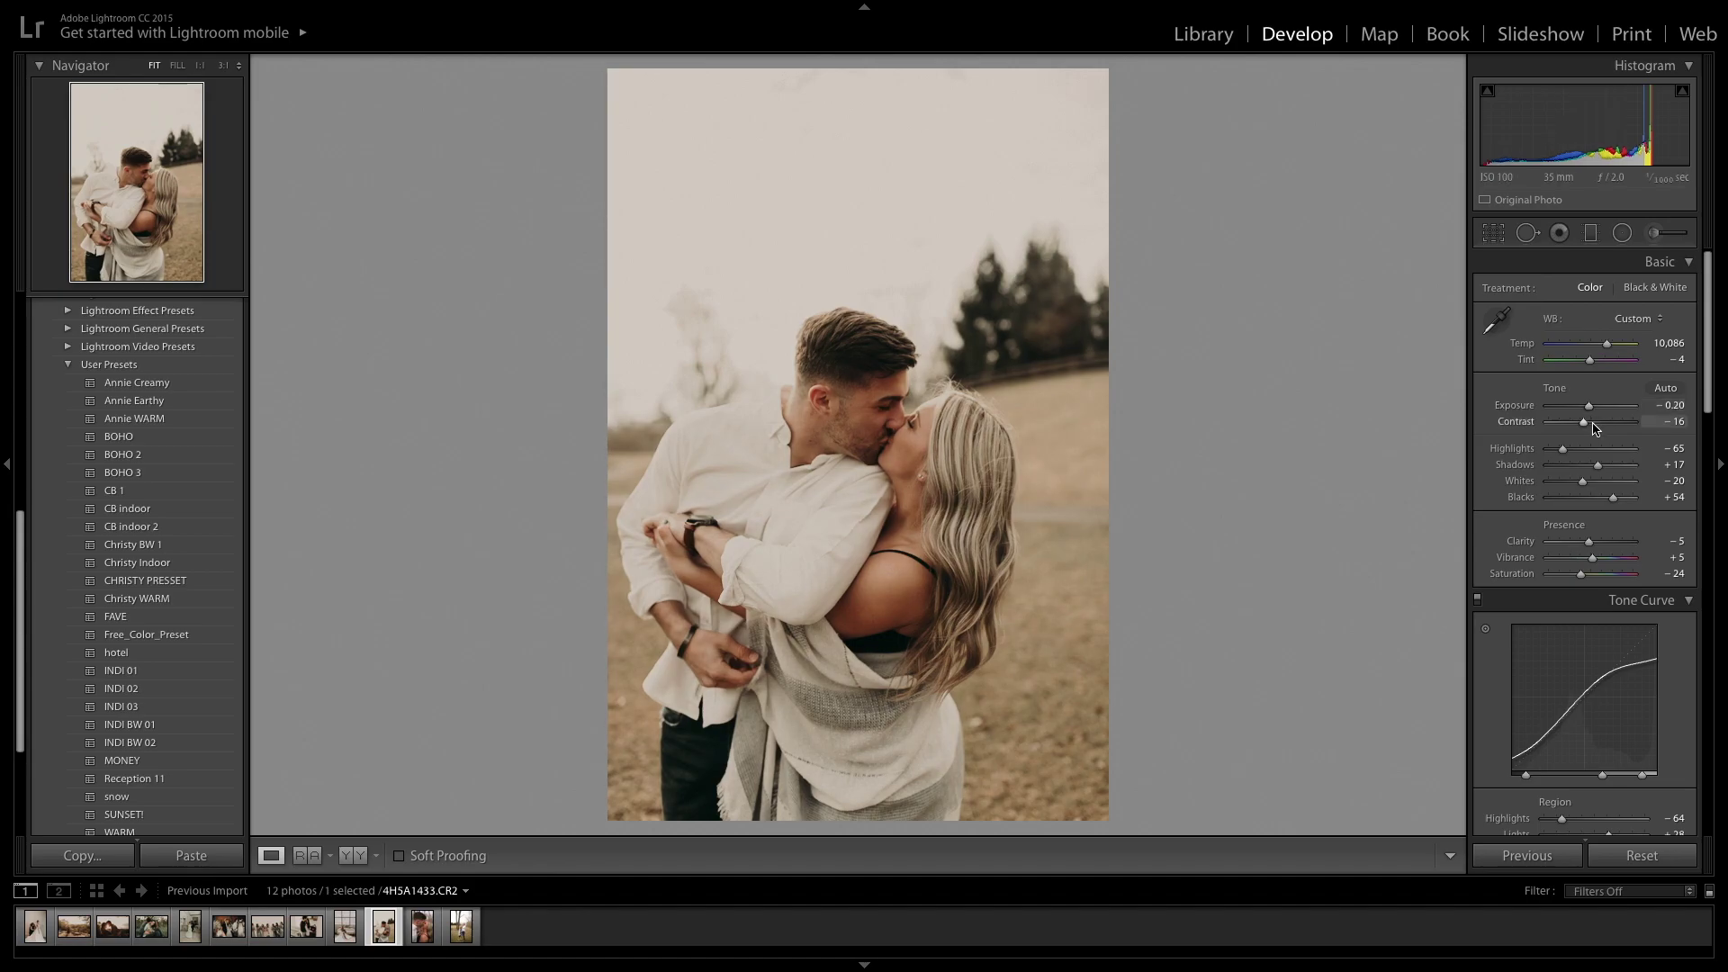
pyautogui.scroll(-1, 1584, 432)
pyautogui.moveTo(1562, 435); pyautogui.dragTo(1548, 441)
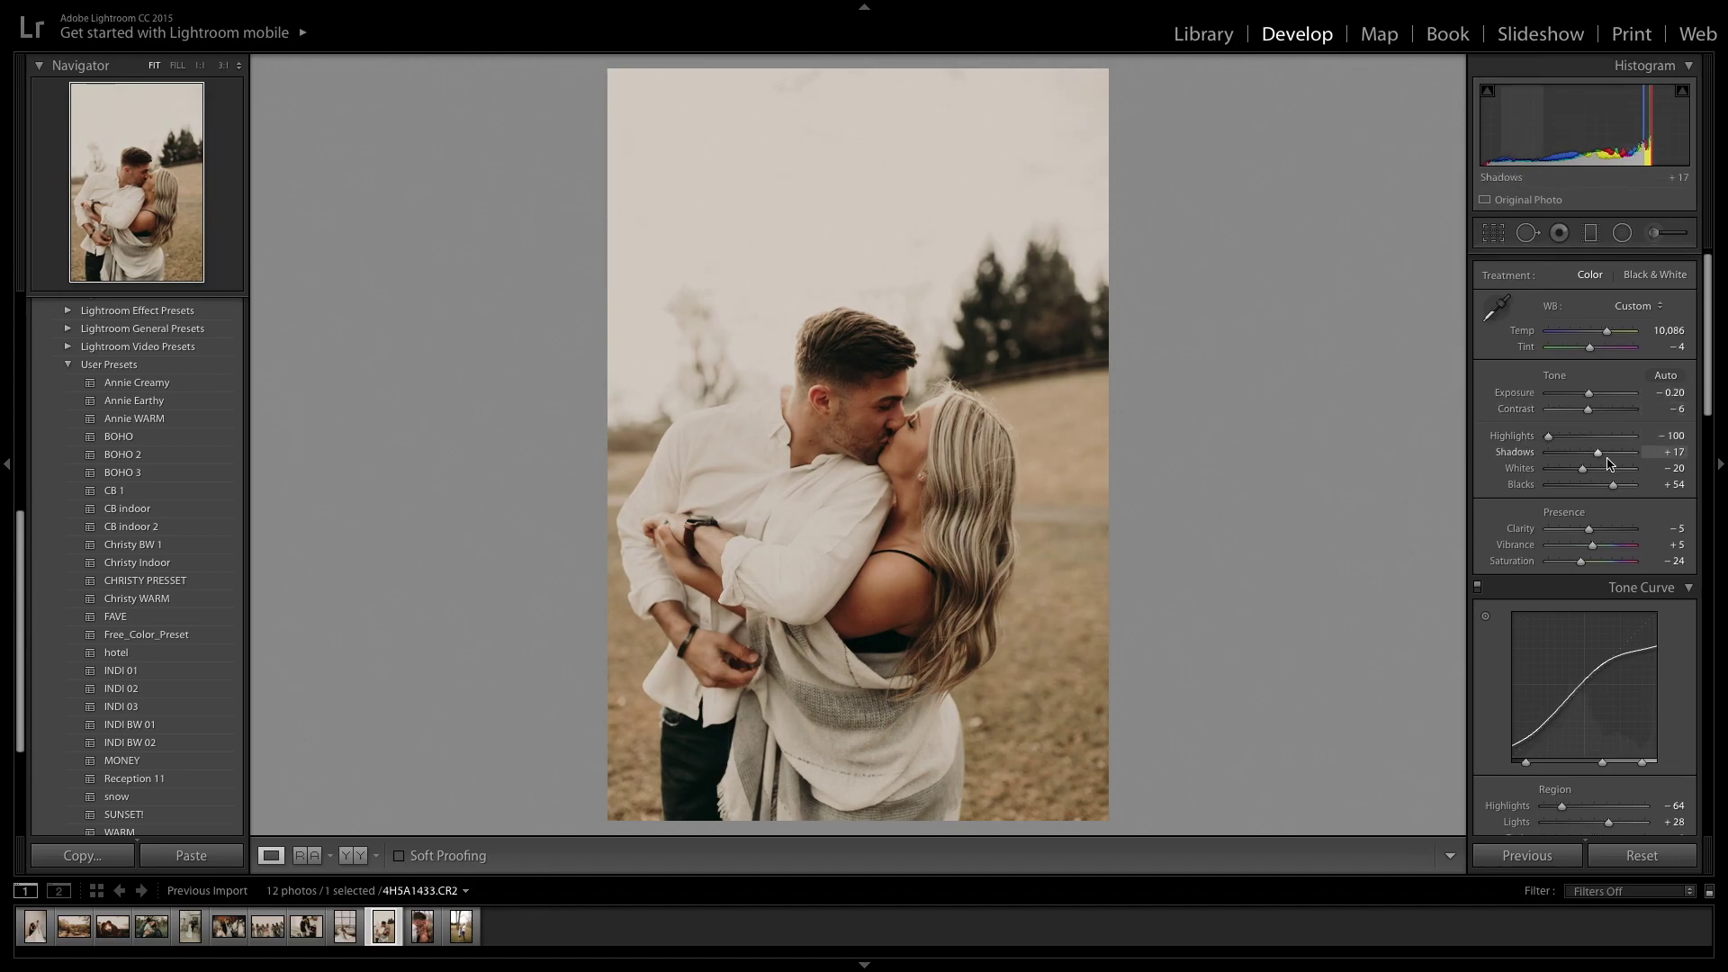
# Step: Set the outdoor couple photo's Grain Roughness to 37
pyautogui.scroll(-3, 1607, 463)
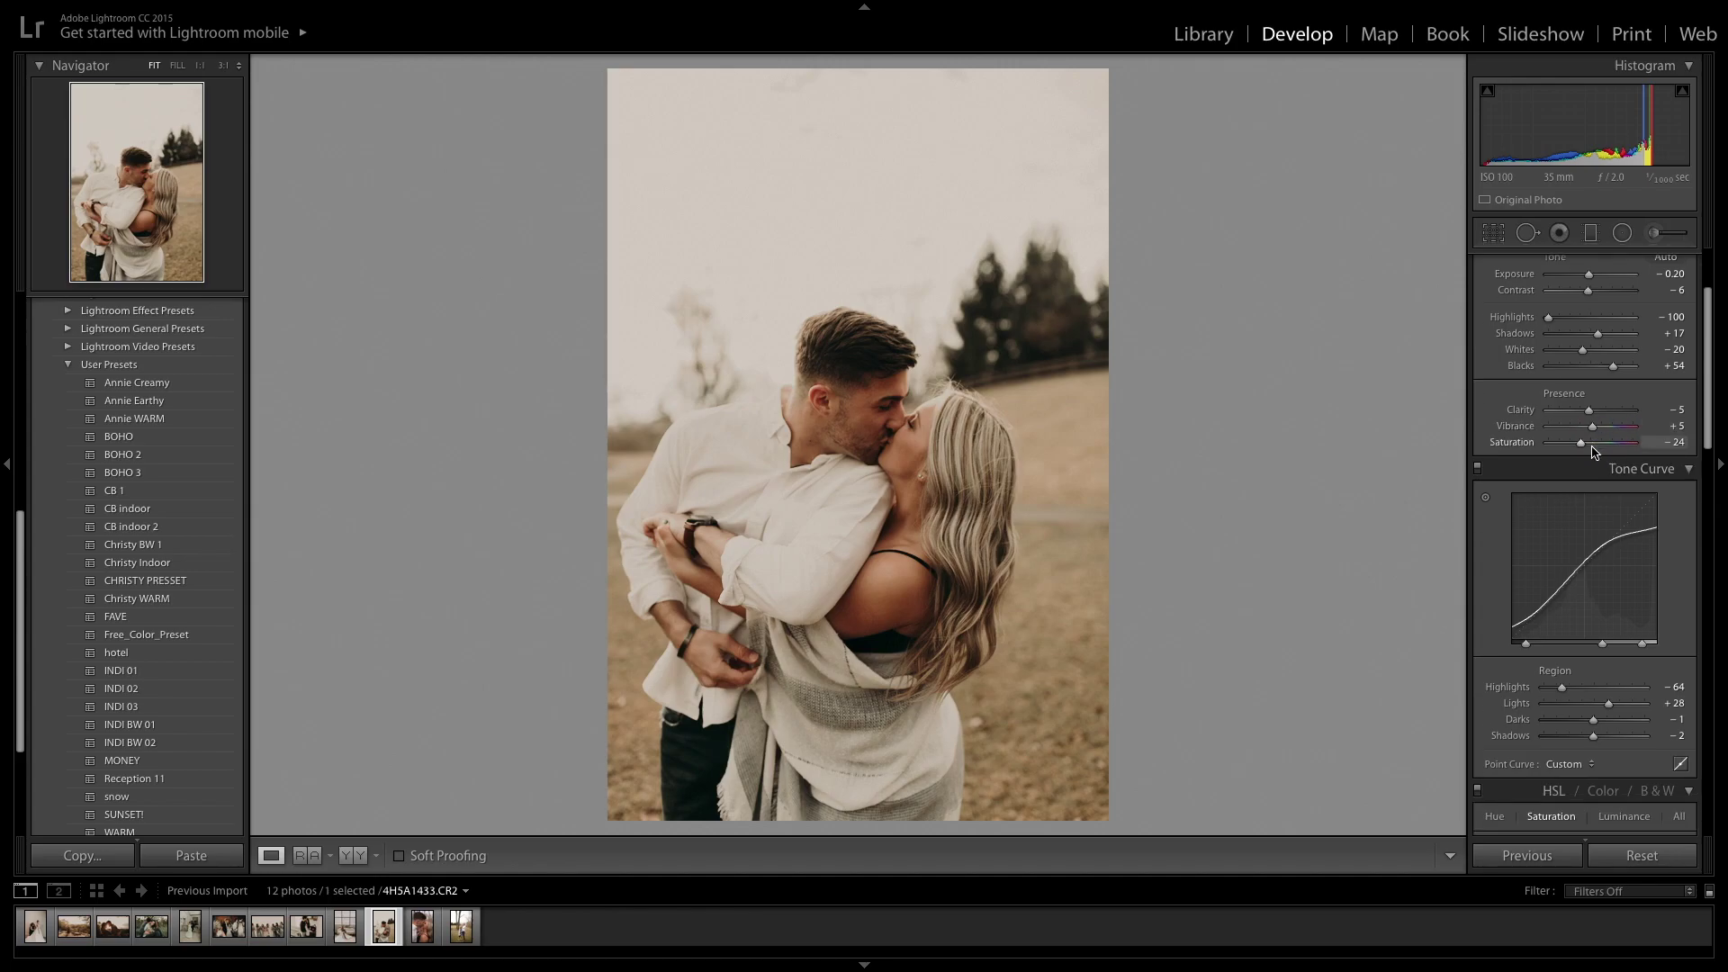
pyautogui.scroll(-5, 1592, 450)
pyautogui.scroll(-10, 1633, 703)
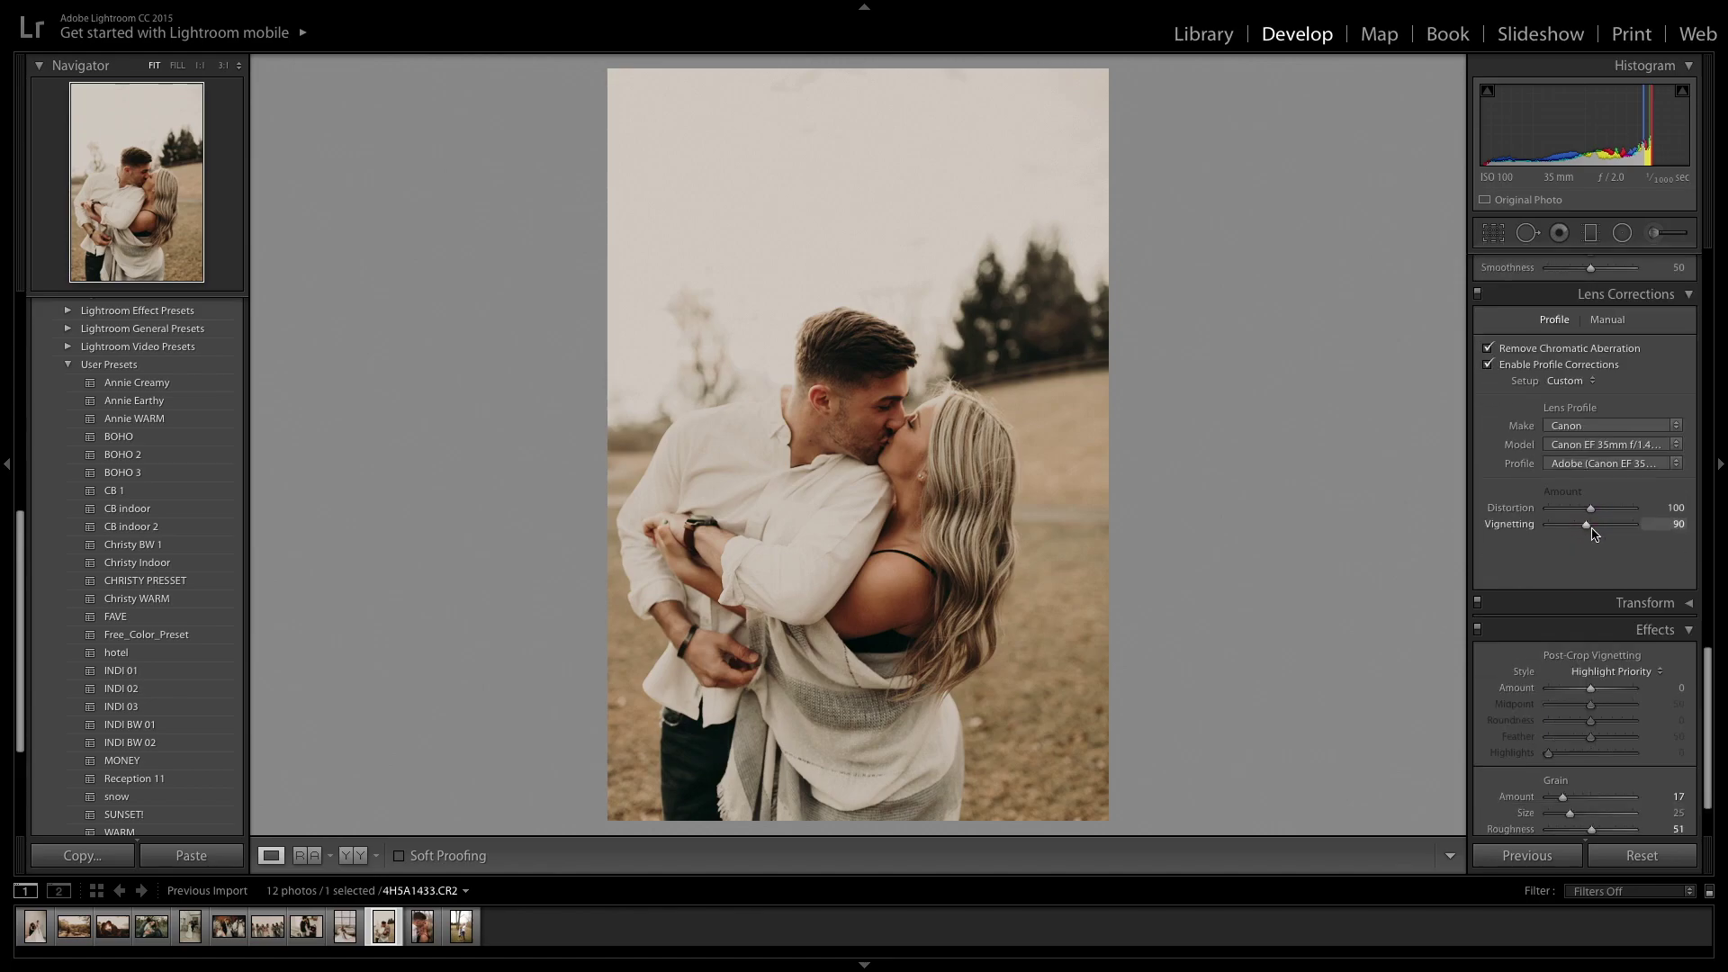
pyautogui.moveTo(1591, 743); pyautogui.dragTo(1579, 743)
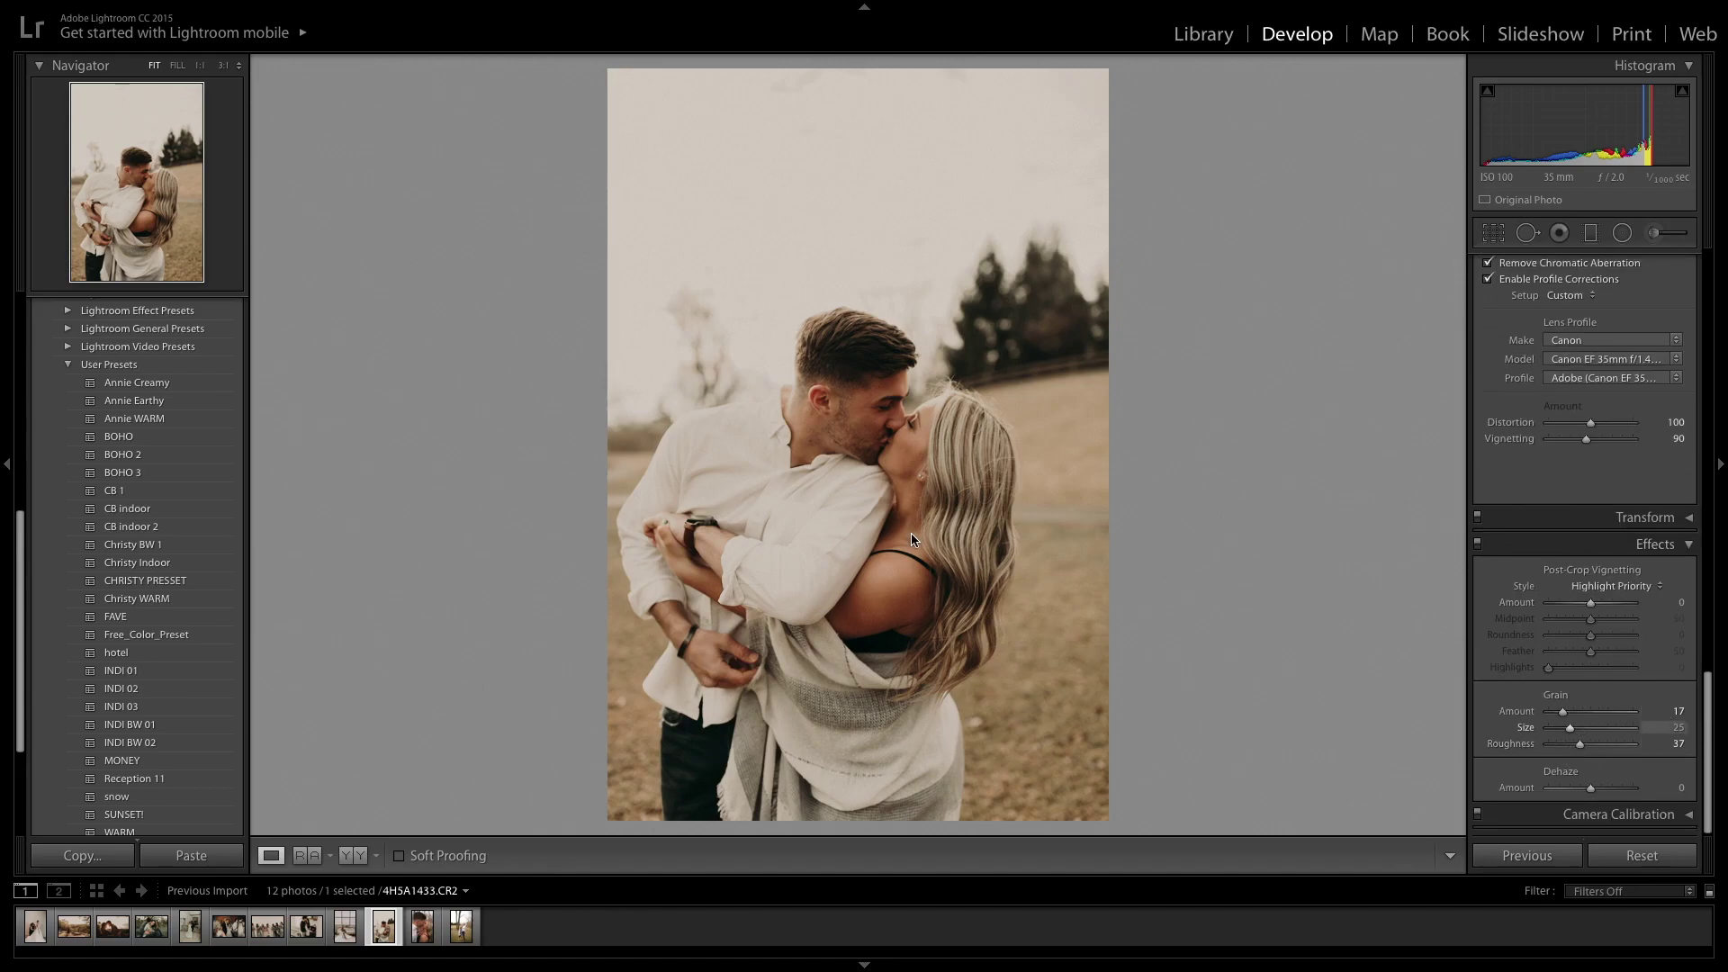
# Step: Lighten the man's face in the outdoor couple photo with a Dodge (Lighten) Adjustment Brush at Exposure 0.25
pyautogui.click(916, 366)
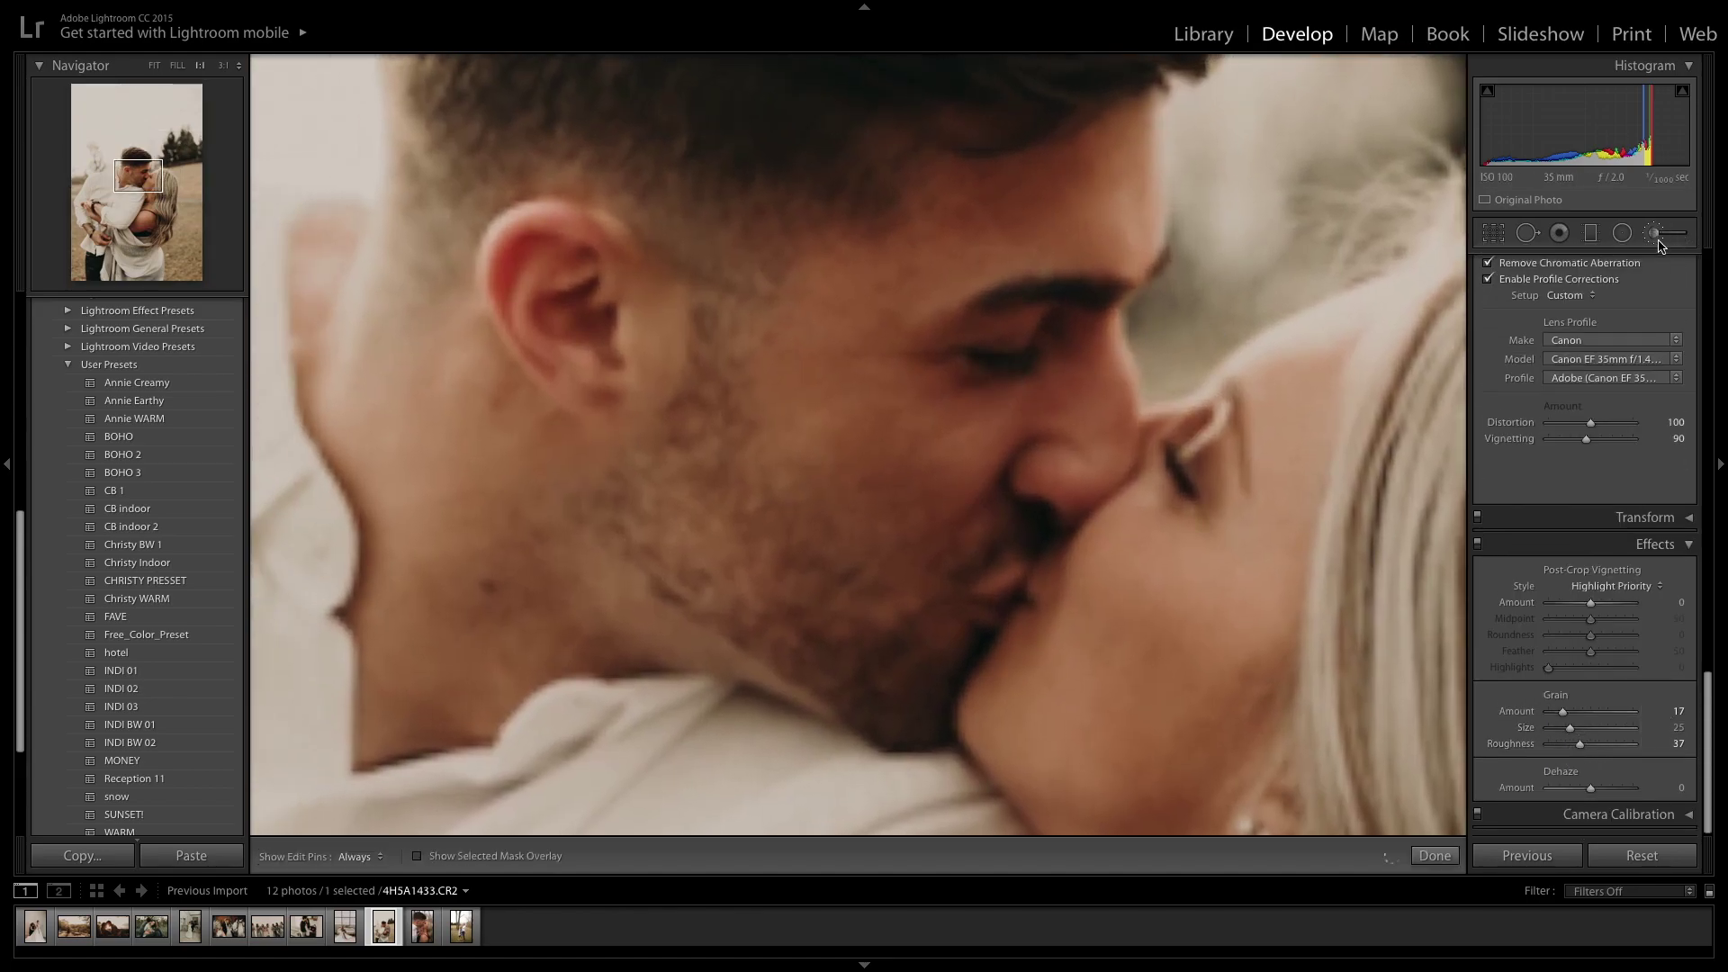
pyautogui.click(1676, 239)
pyautogui.moveTo(1064, 126)
pyautogui.mouseDown()
pyautogui.moveTo(951, 606)
pyautogui.moveTo(887, 549)
pyautogui.moveTo(885, 568)
pyautogui.moveTo(864, 500)
pyautogui.moveTo(1052, 413)
pyautogui.mouseUp()
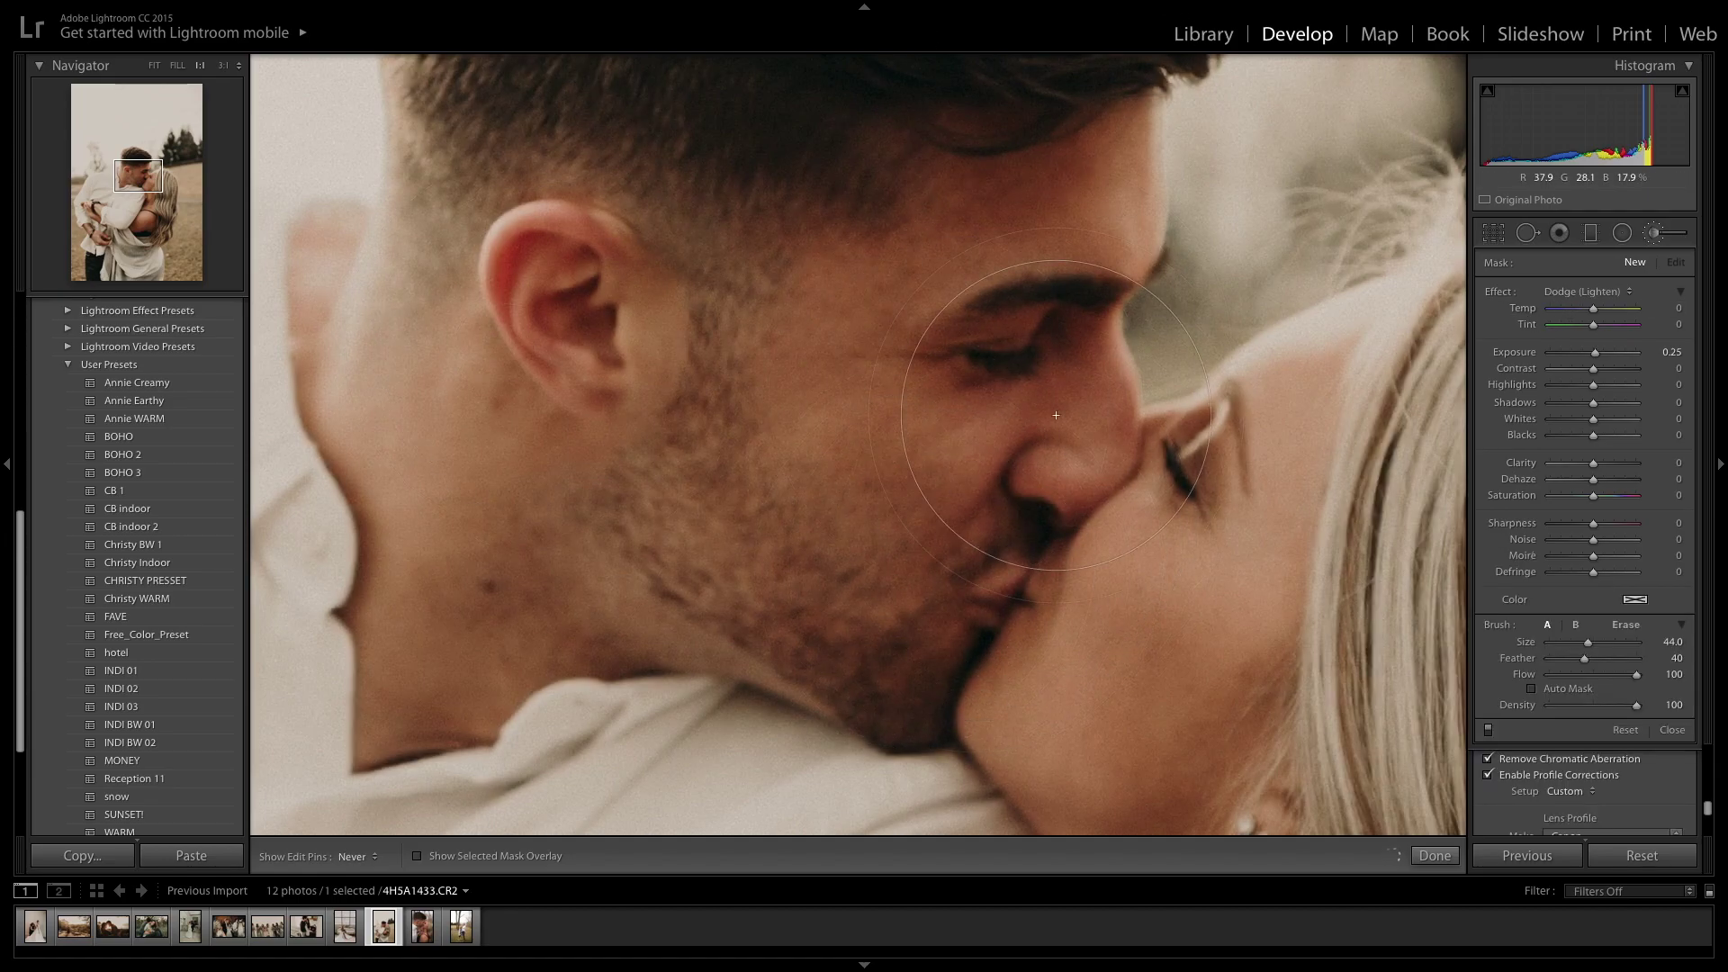
pyautogui.press('z')
pyautogui.press('k')
# Step: Set the outdoor couple photo's Exposure to -0.30 and go to the next photo, the close-up of the kissing couple
pyautogui.scroll(4, 1684, 358)
pyautogui.scroll(6, 1684, 358)
pyautogui.moveTo(1587, 412); pyautogui.dragTo(1586, 412)
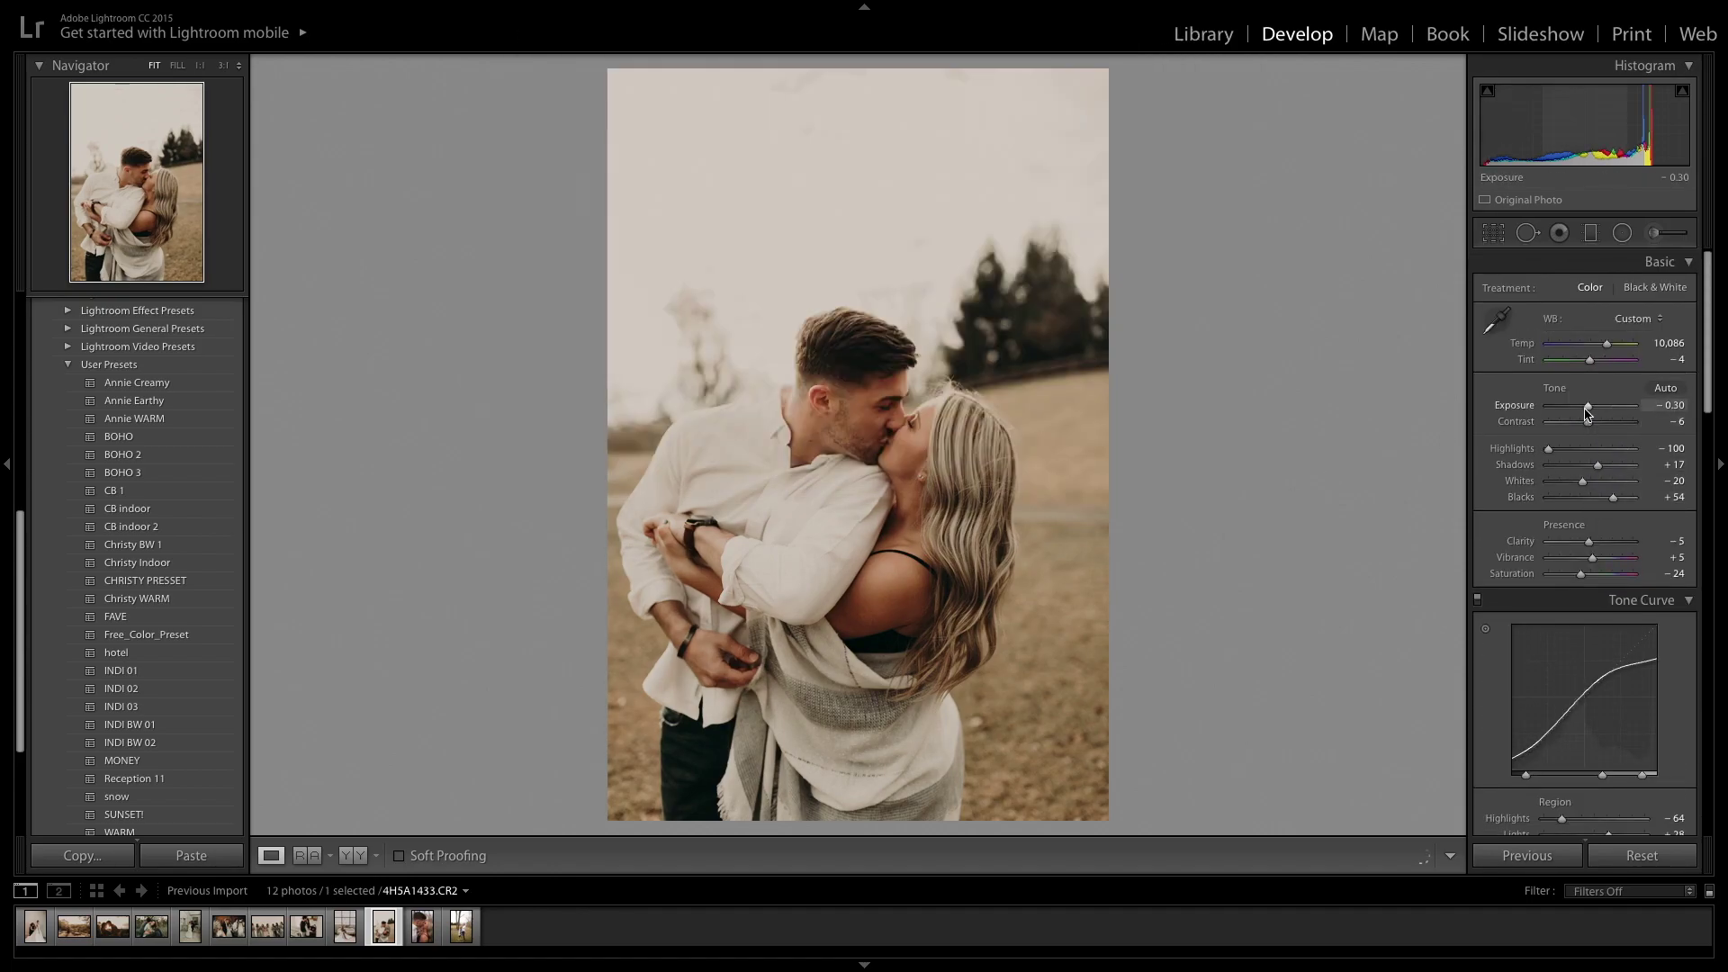
pyautogui.press('Right')
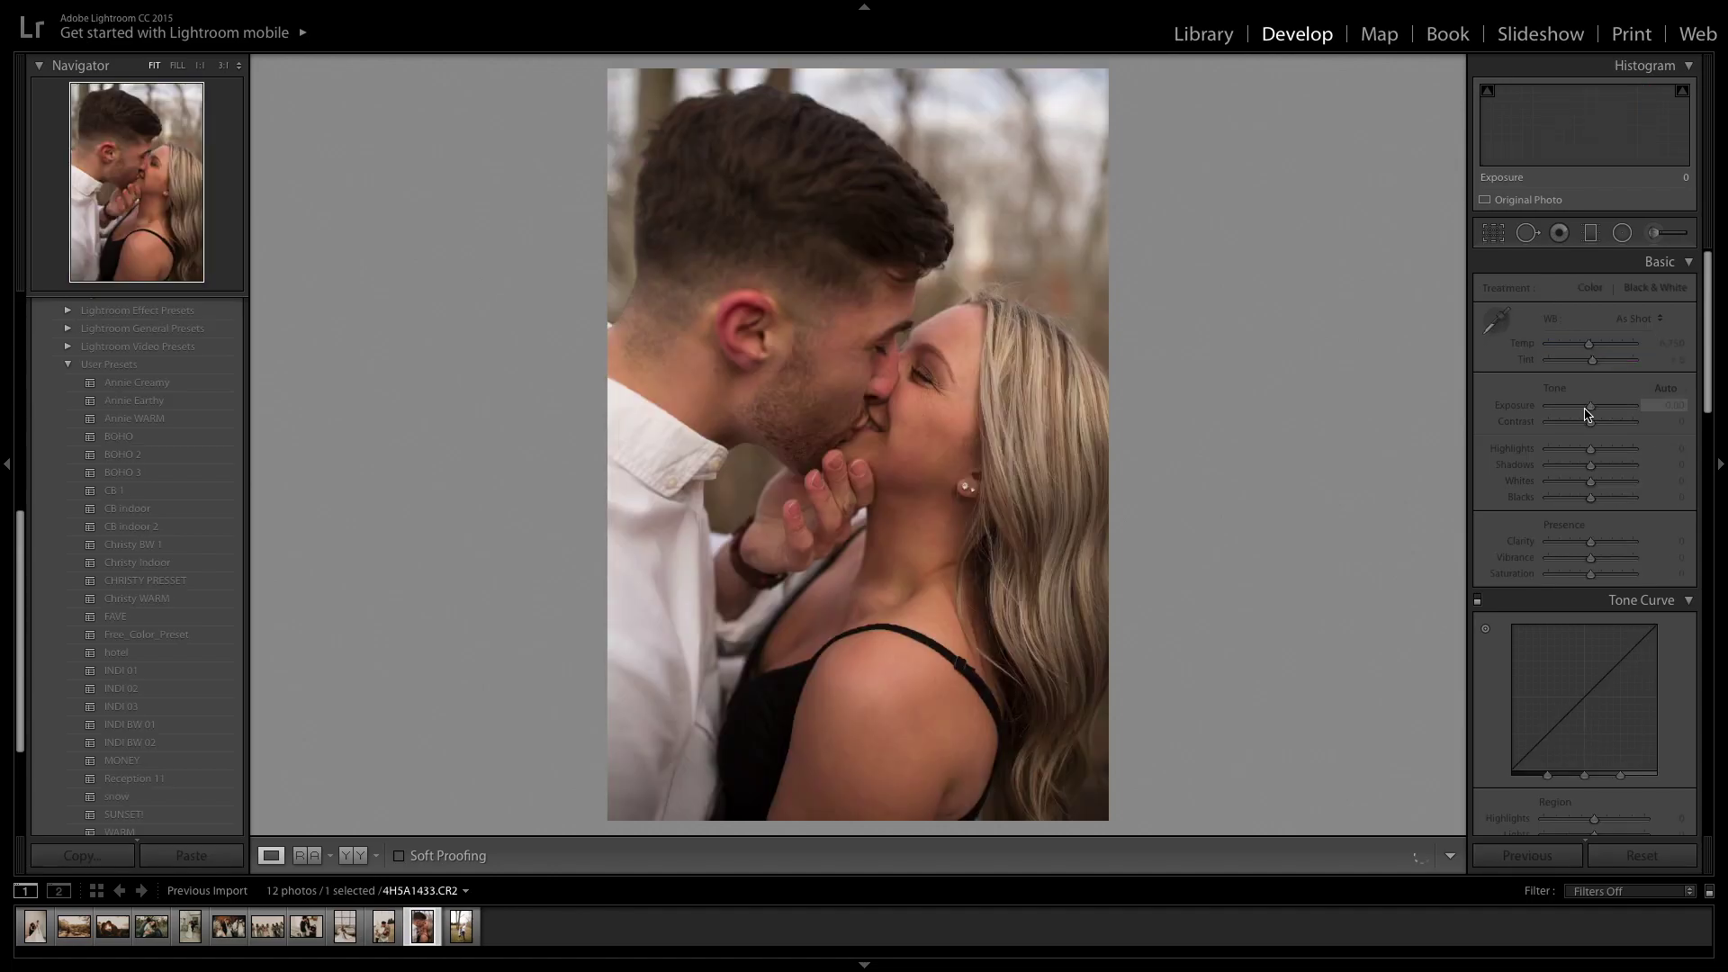
# Step: Paste the copied develop settings onto the close-up of the kissing couple and create a virtual copy of that photo
pyautogui.hotkey('ctrl', 'shift', 'v')
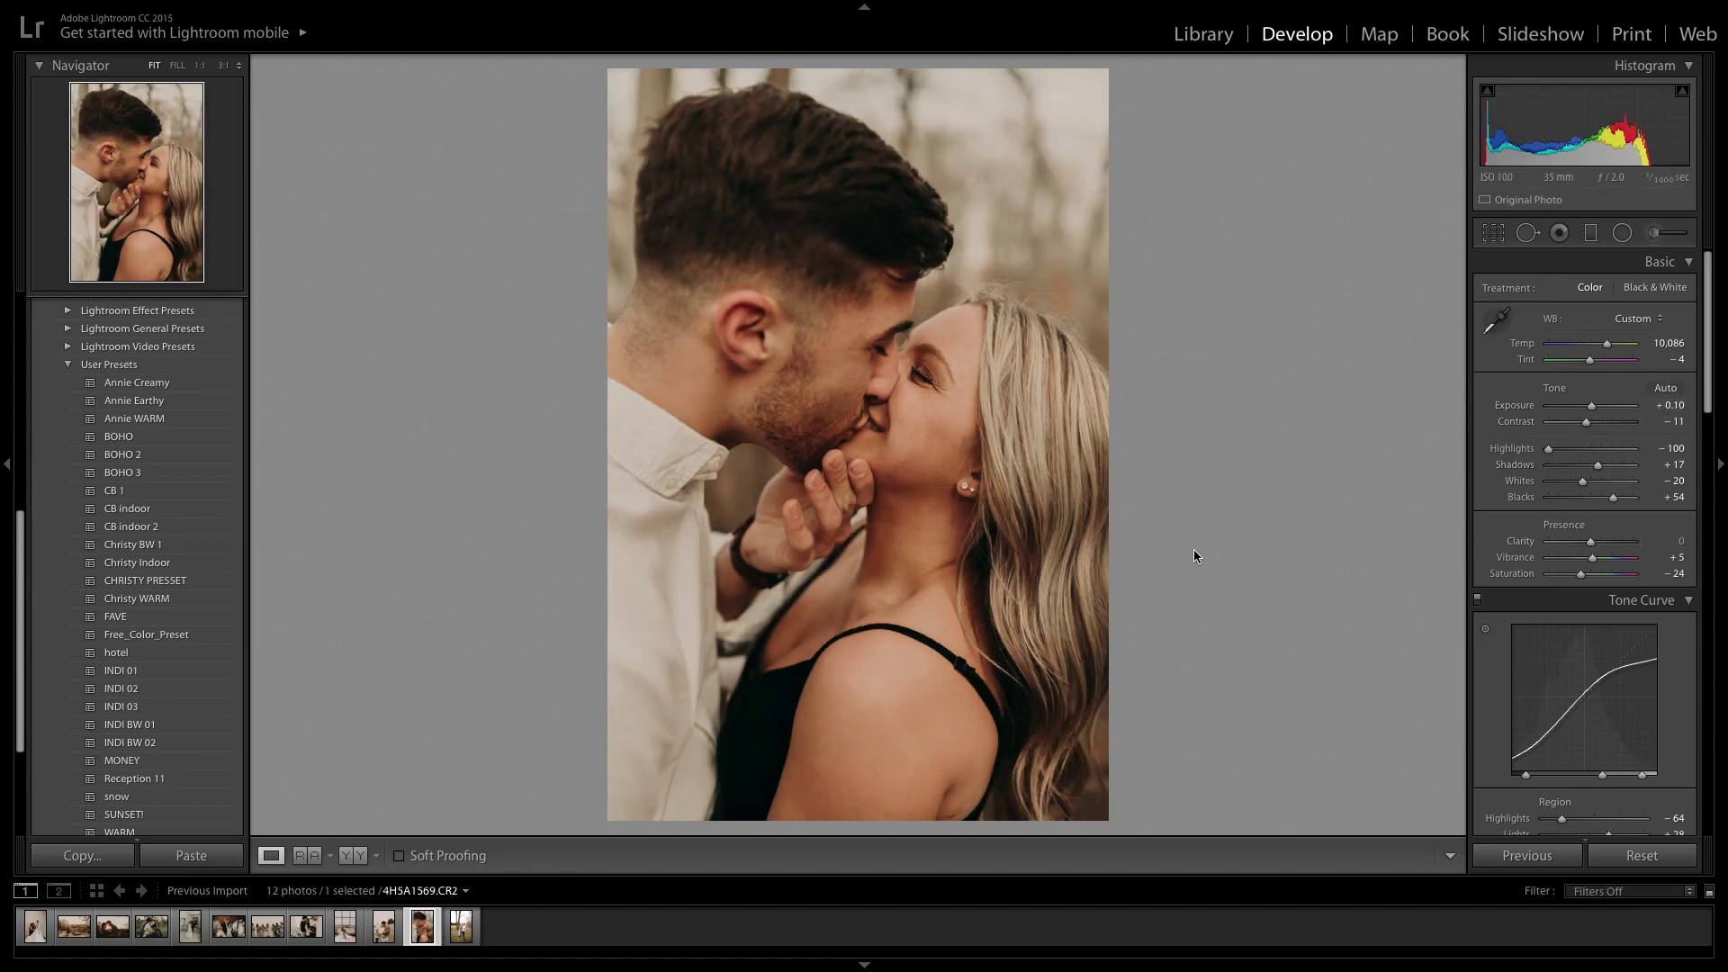
pyautogui.rightClick(418, 933)
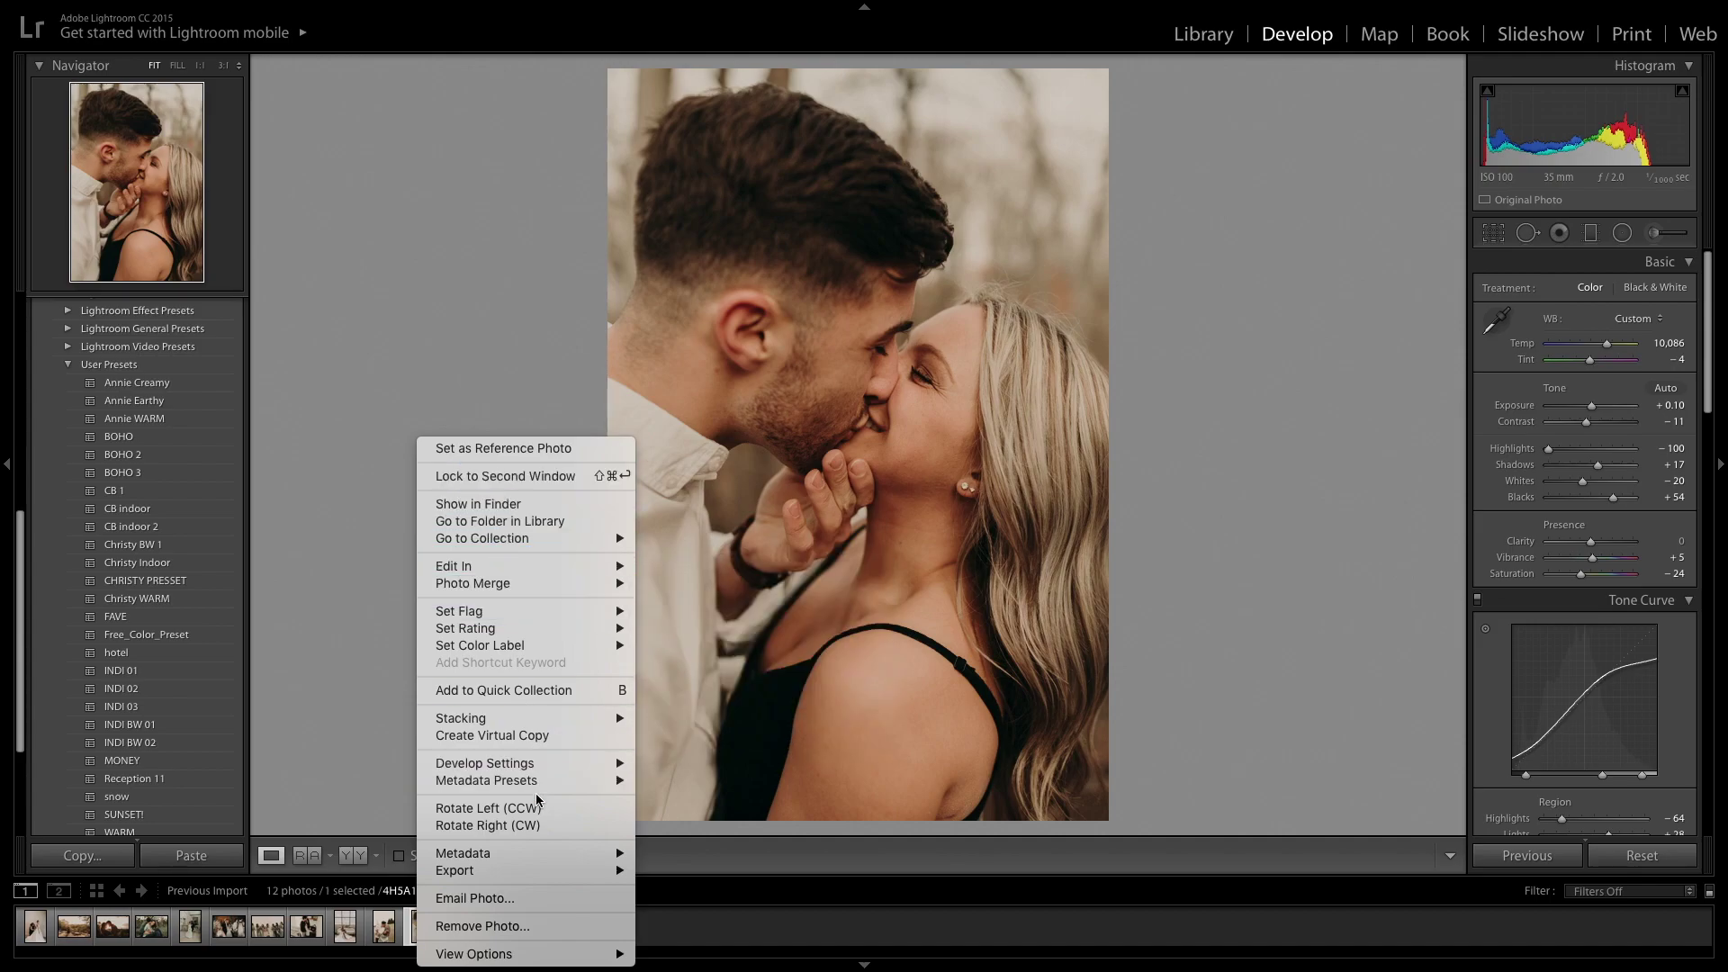
pyautogui.click(551, 734)
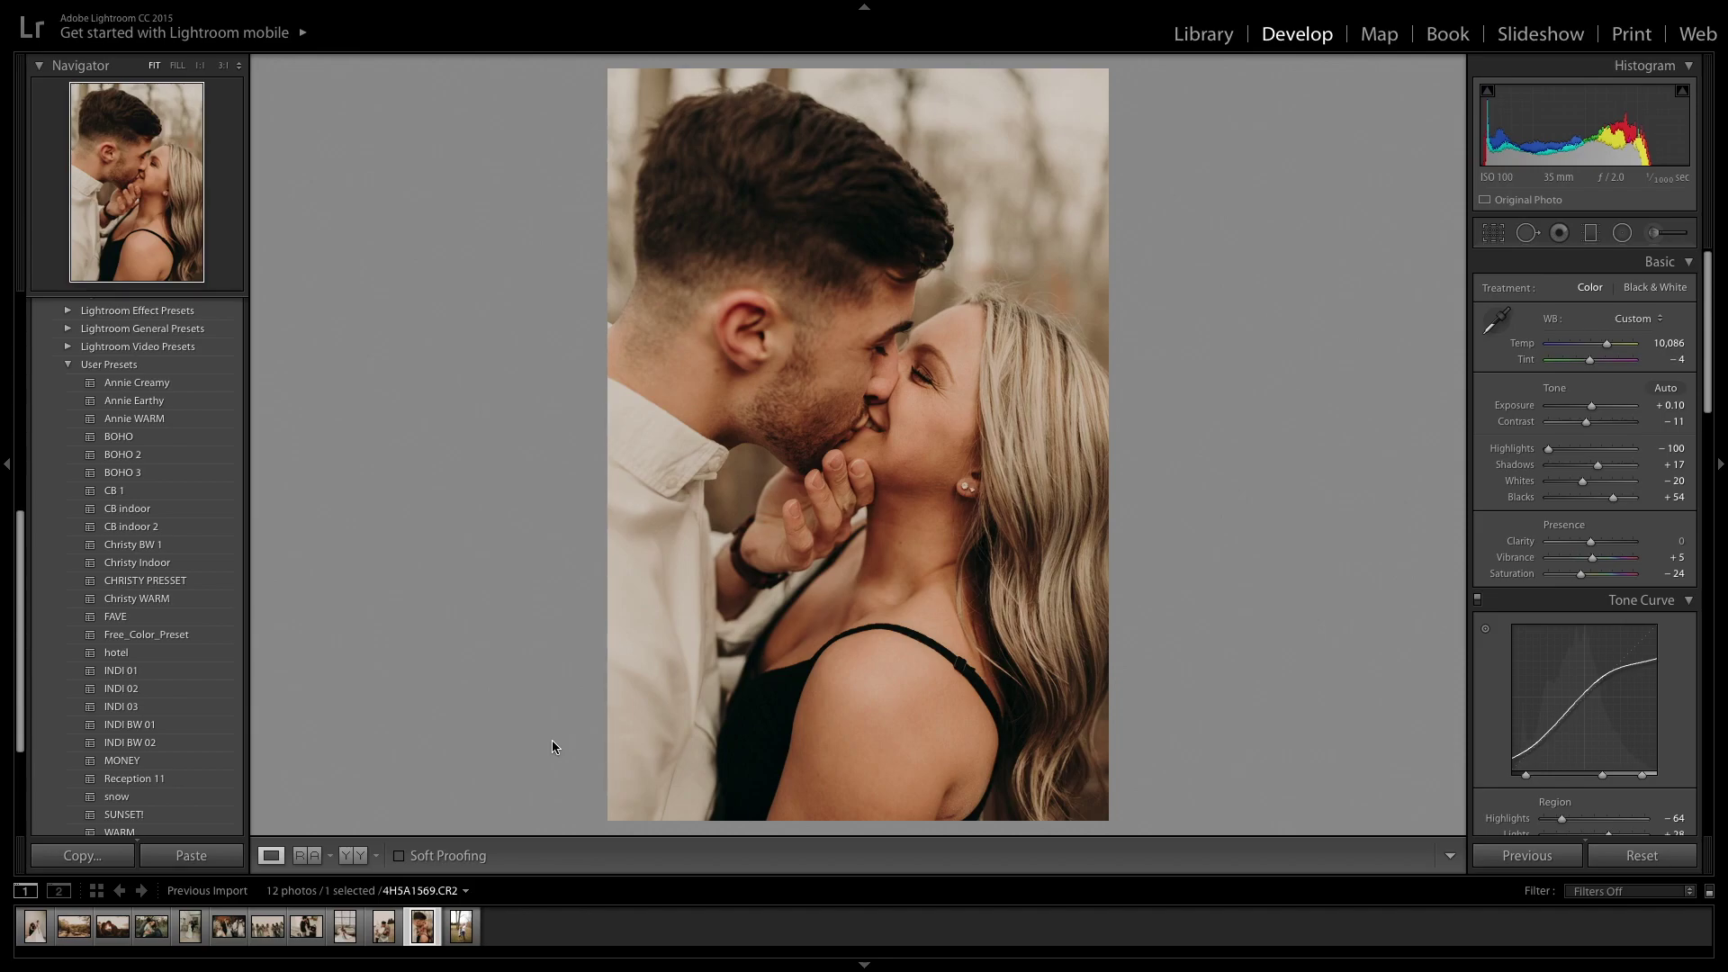
# Step: Apply the yosemite bw 02 - gradient preset to the virtual copy and set Contrast +67, Exposure +0.20, Highlights -38 and Shadows +12
pyautogui.scroll(5, 158, 510)
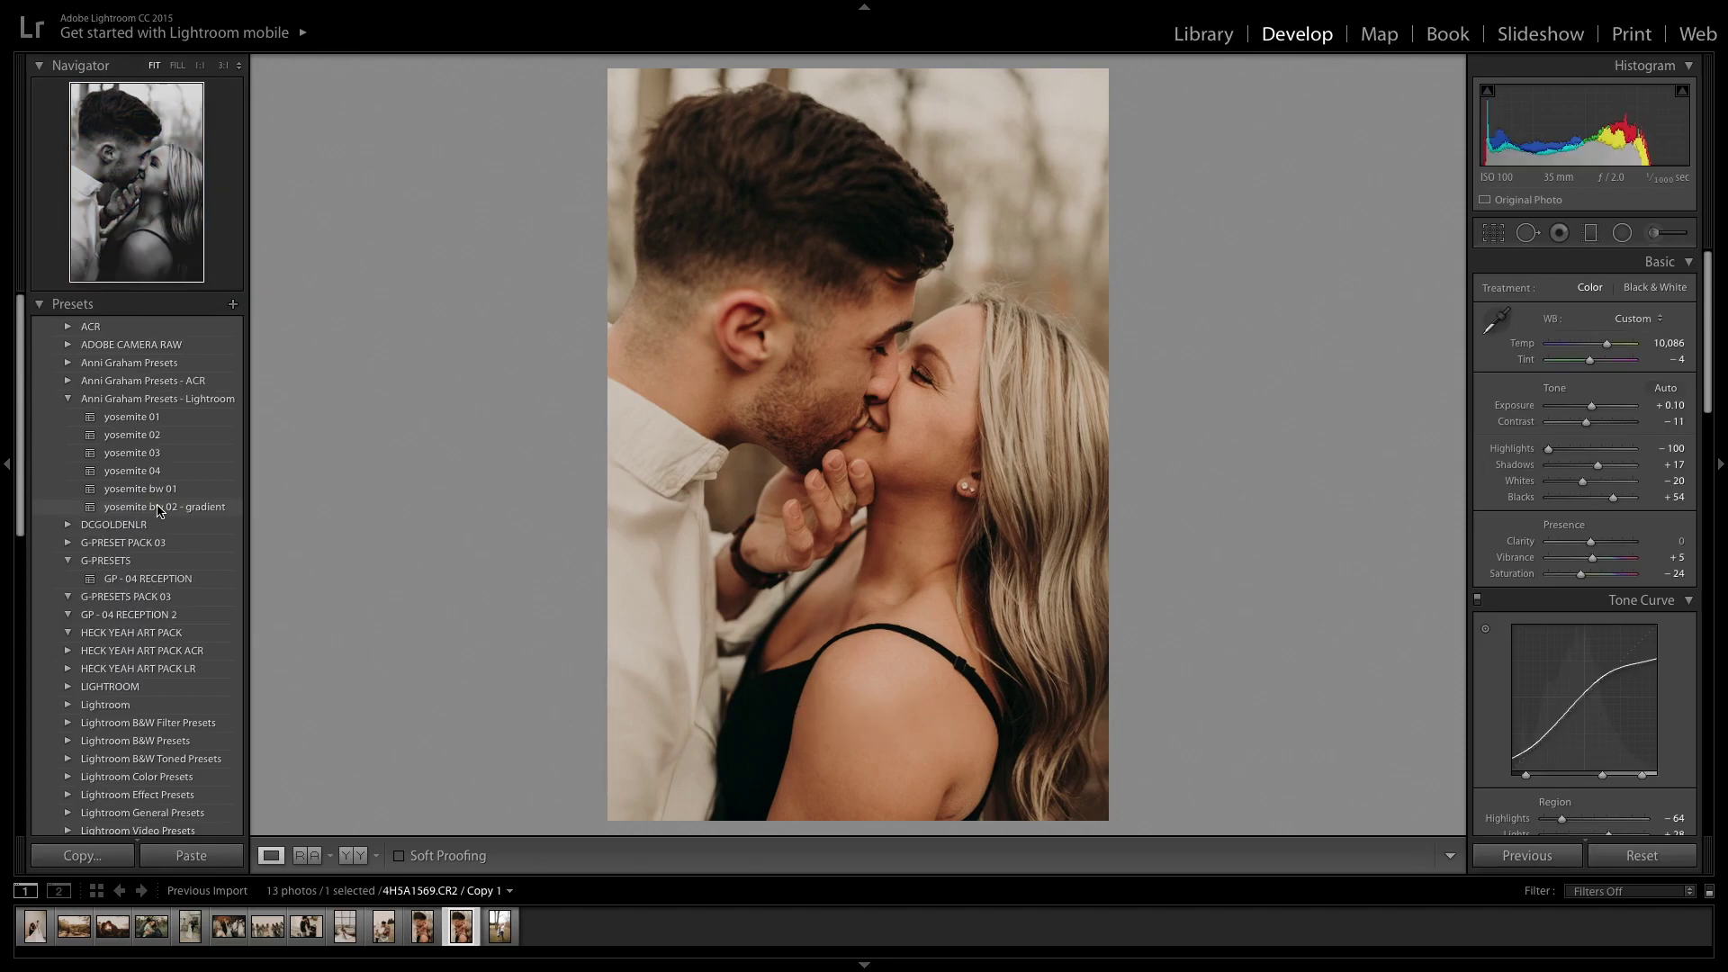
pyautogui.click(158, 510)
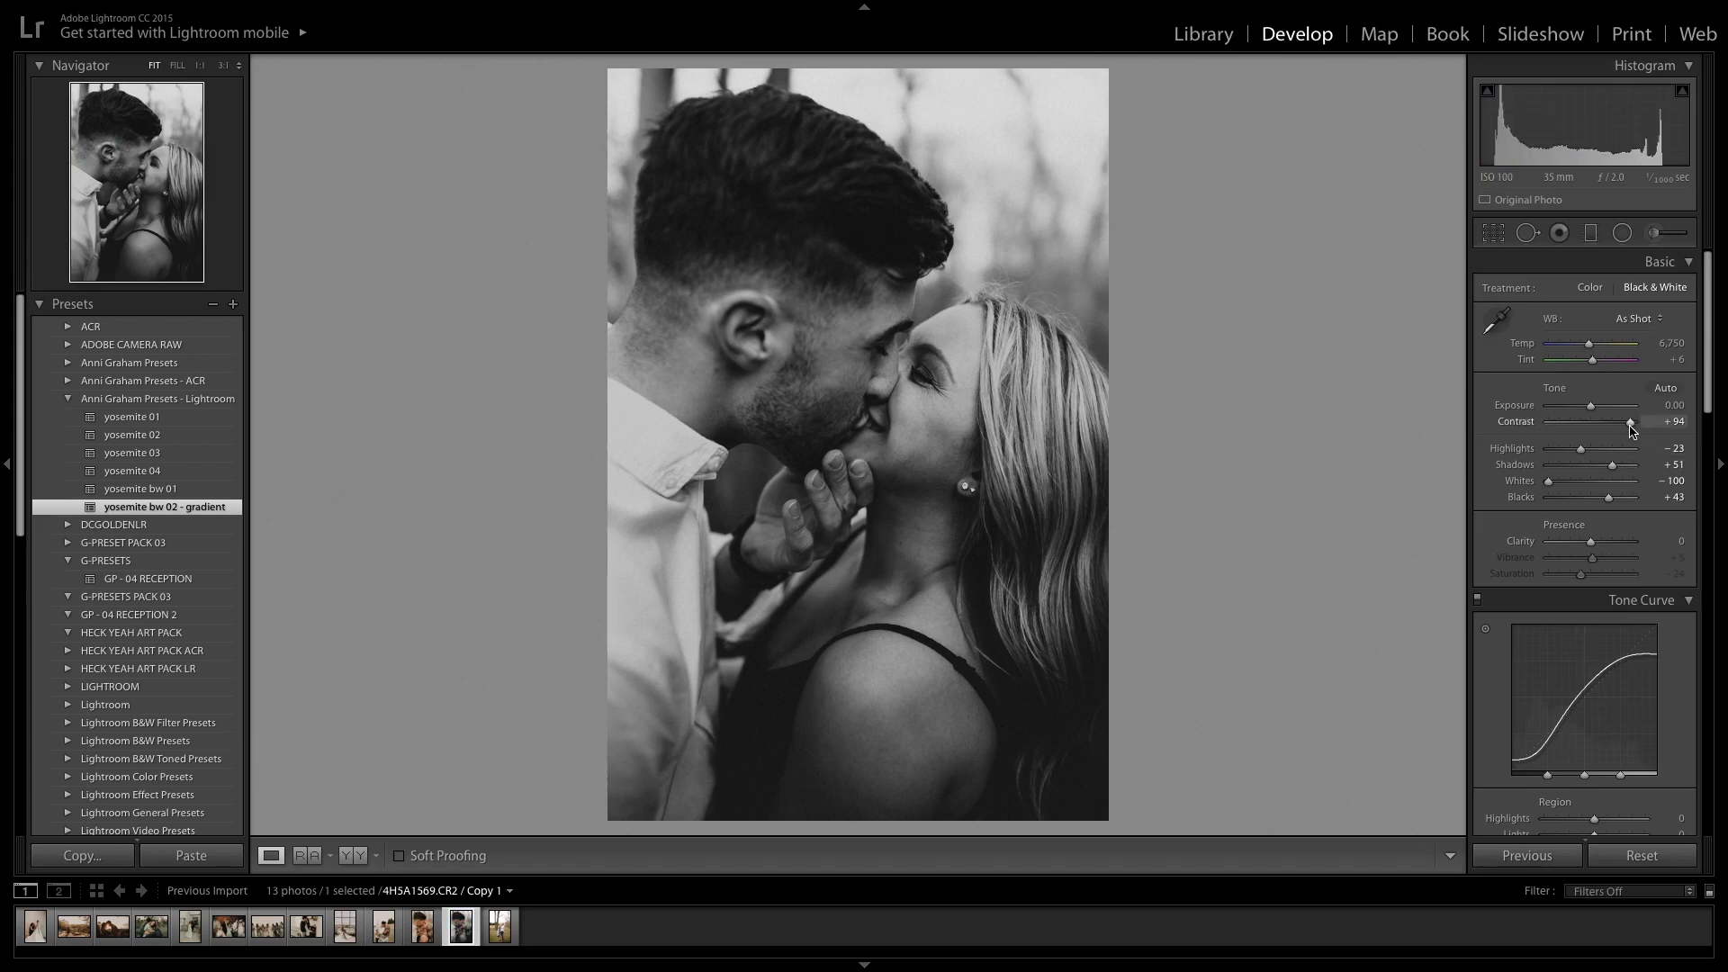
pyautogui.moveTo(1630, 423); pyautogui.dragTo(1619, 432)
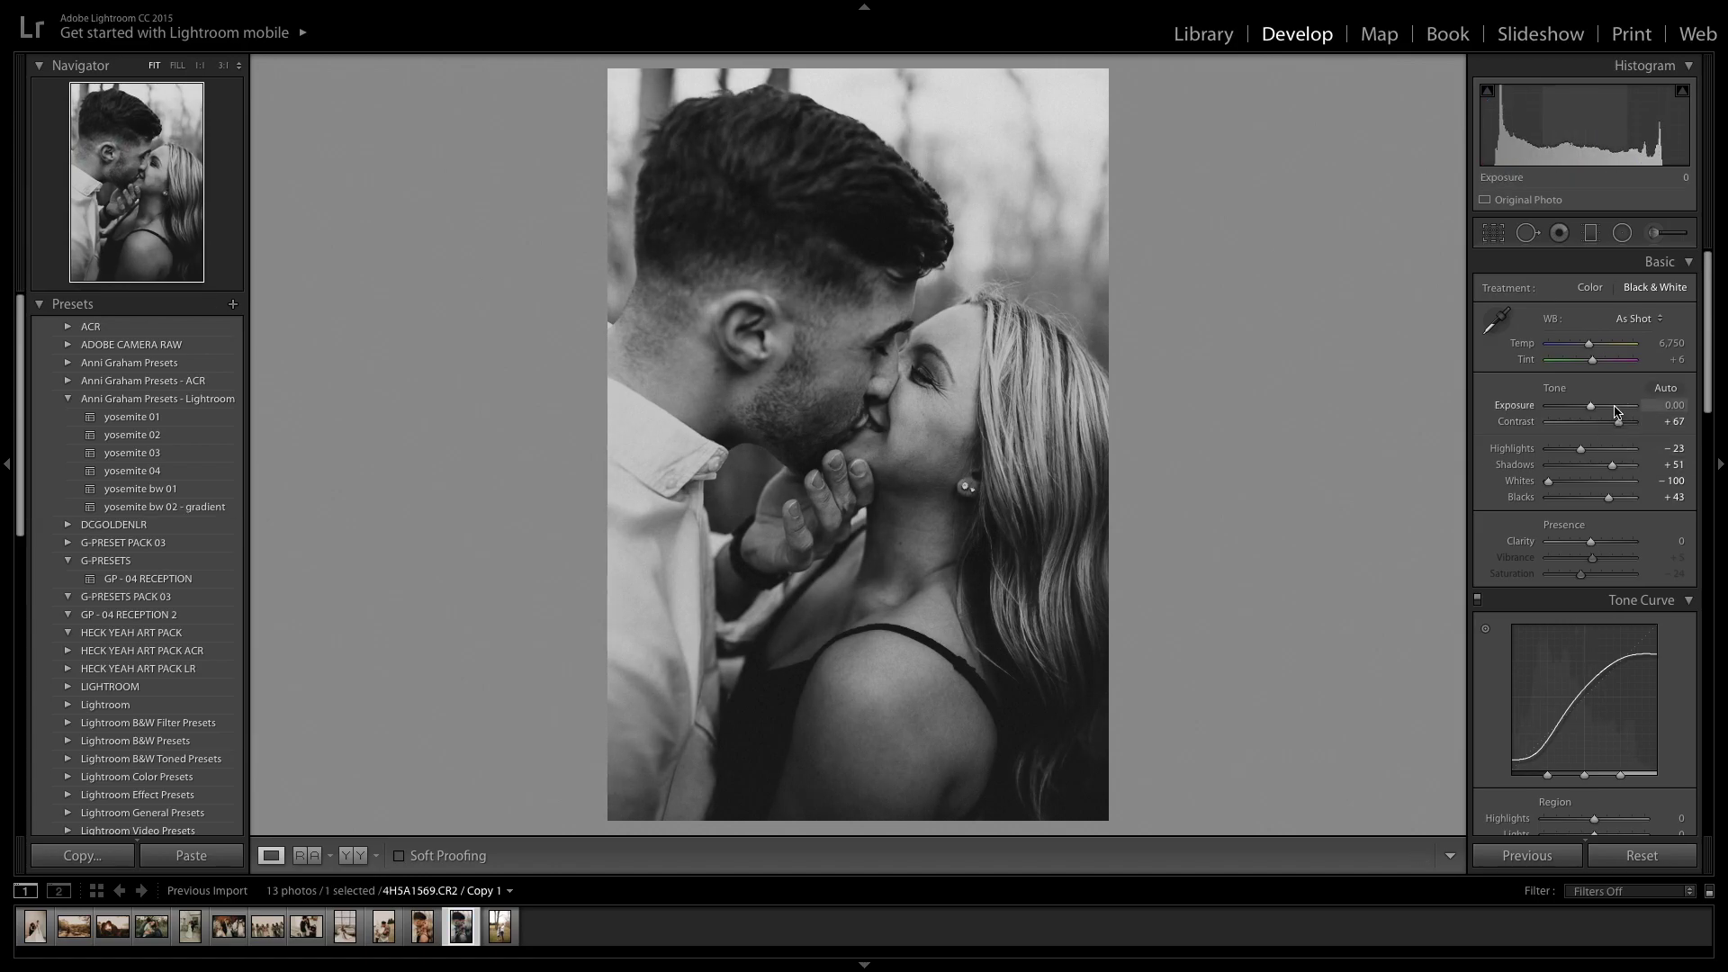
pyautogui.press('Up')
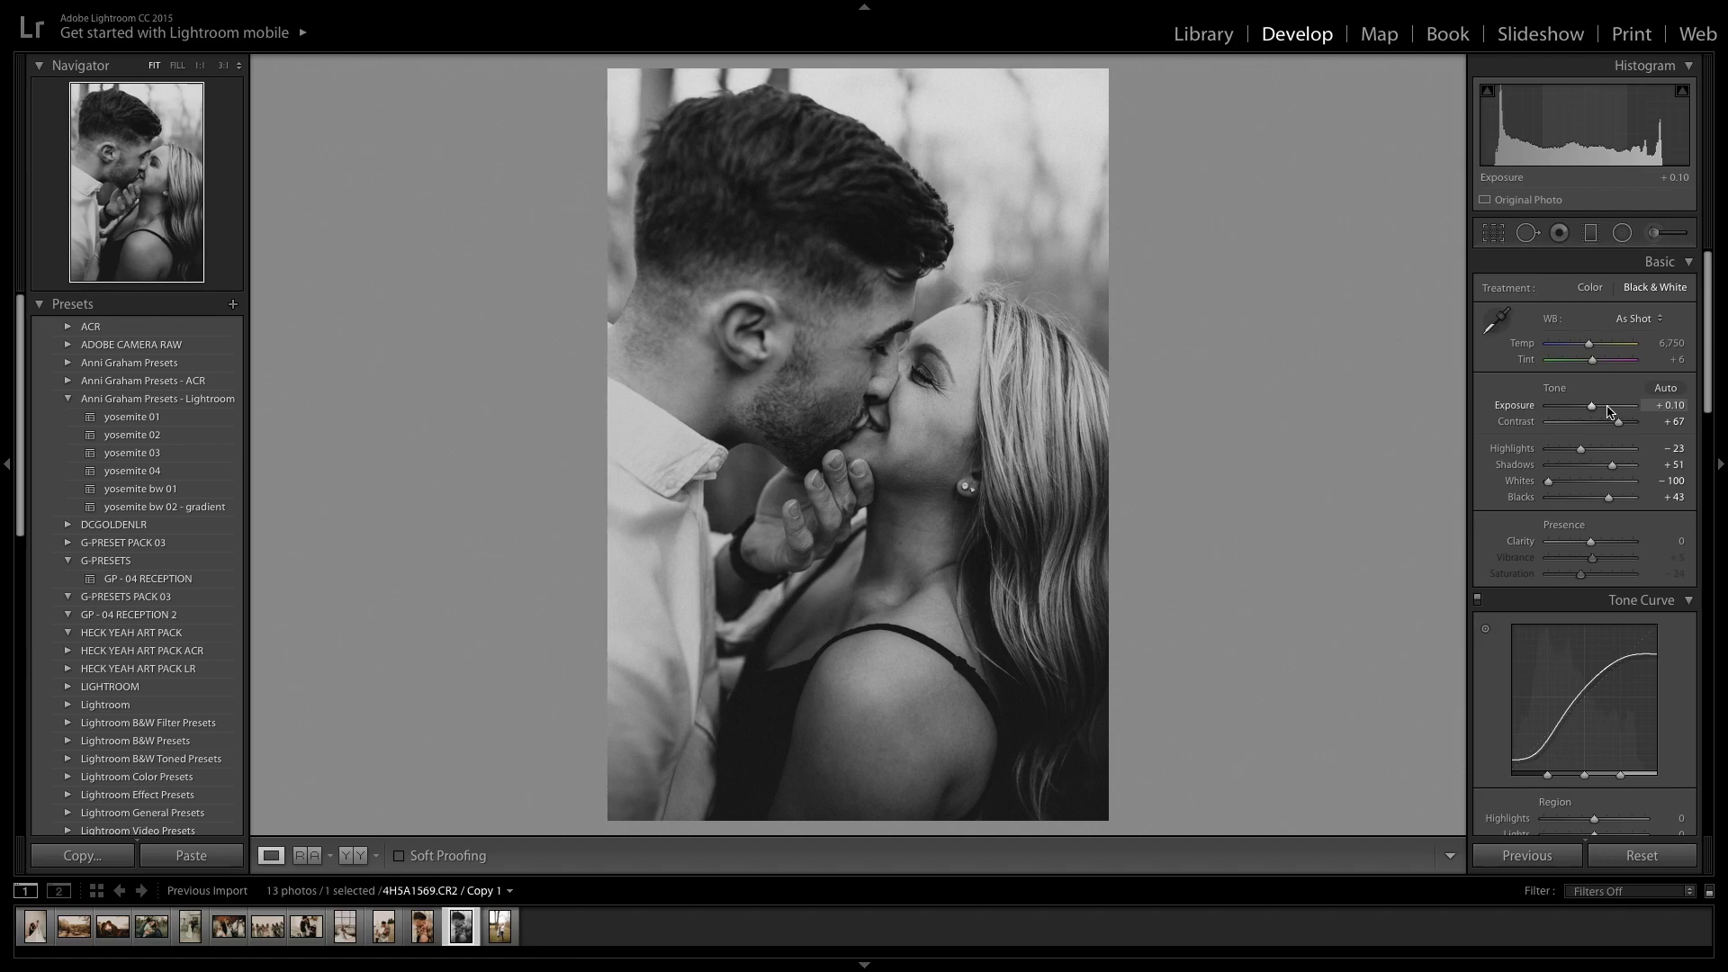
pyautogui.moveTo(1576, 449)
pyautogui.mouseDown()
pyautogui.moveTo(1563, 452)
pyautogui.moveTo(1603, 470)
pyautogui.mouseUp()
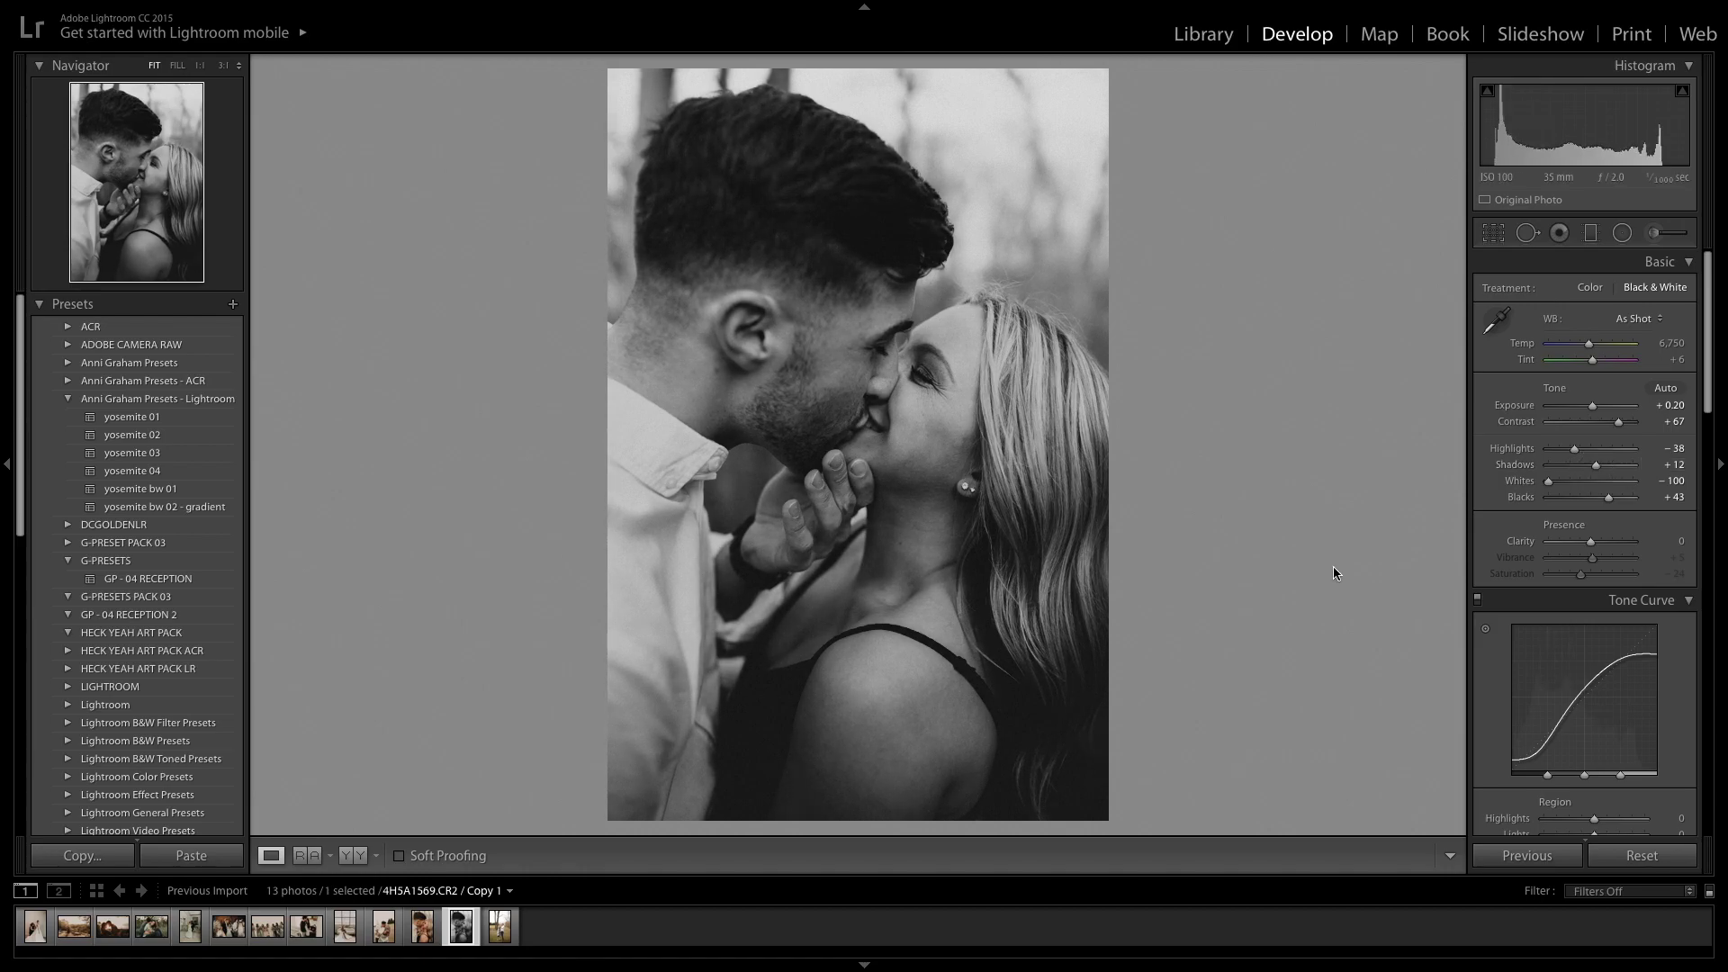